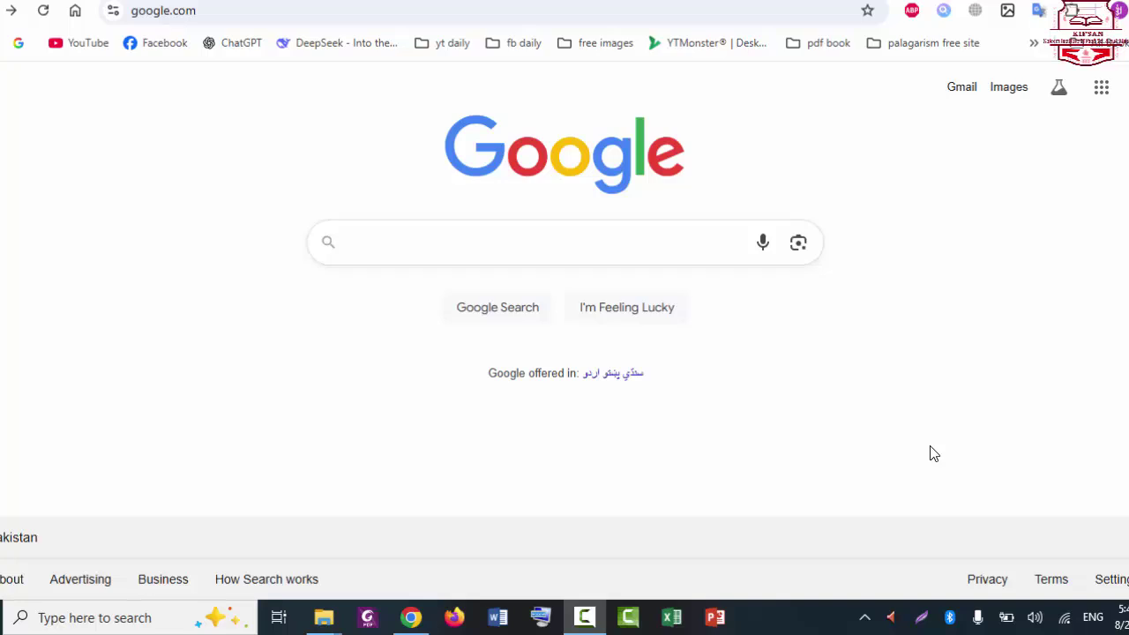
Step: Search Google for 'ppsc' and open the official PPSC website at ppsc.gop.pk
left_click(608, 241)
type("pps")
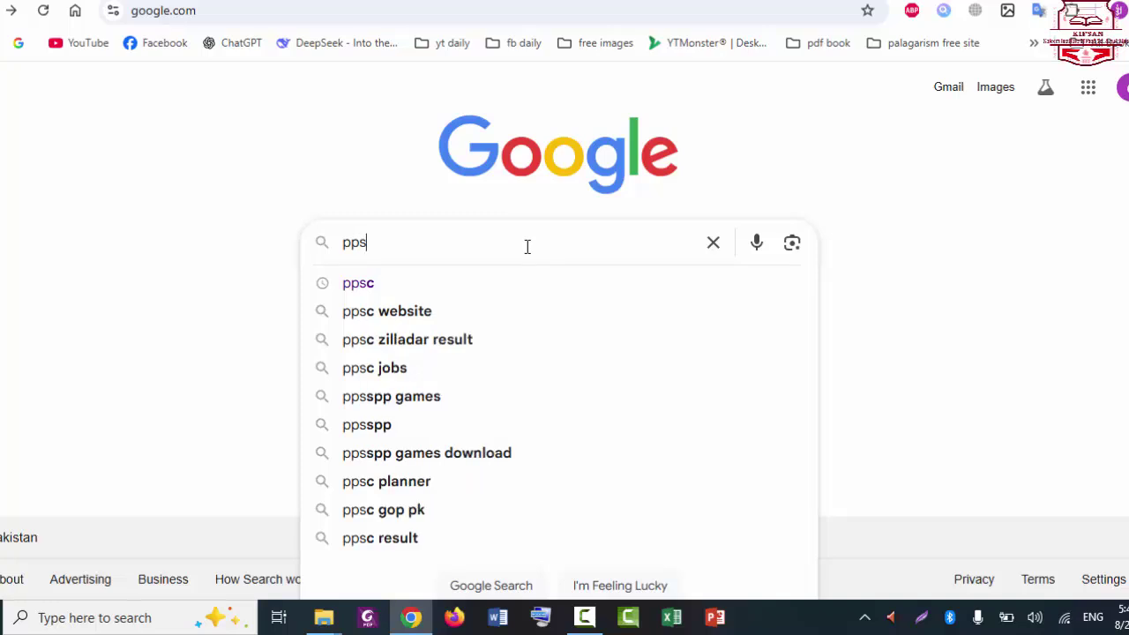
type("c")
key("Return")
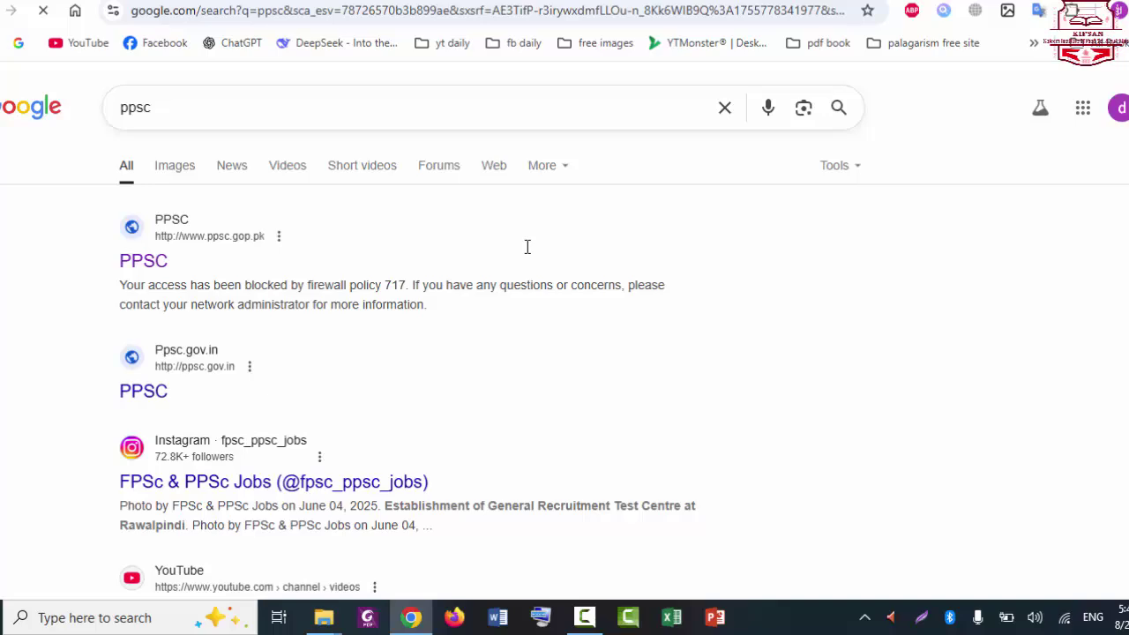
left_click(143, 262)
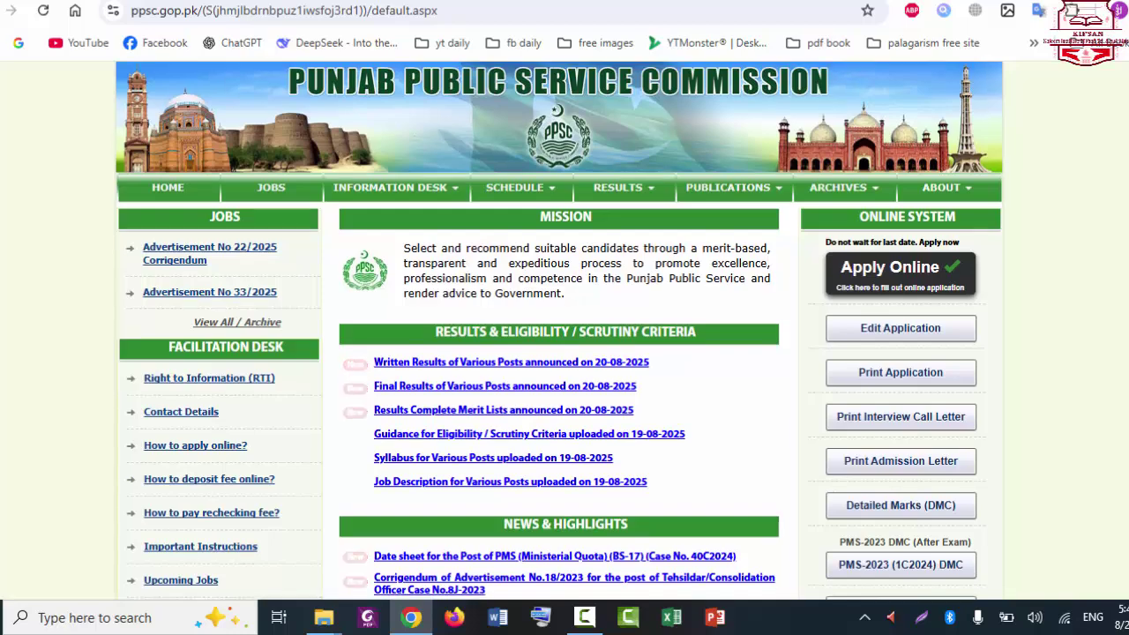
Step: View the Advertisement 22/2025 corrigendum and return to the PPSC home page
scroll(564, 353, "down", 4)
scroll(565, 352, "up", 4)
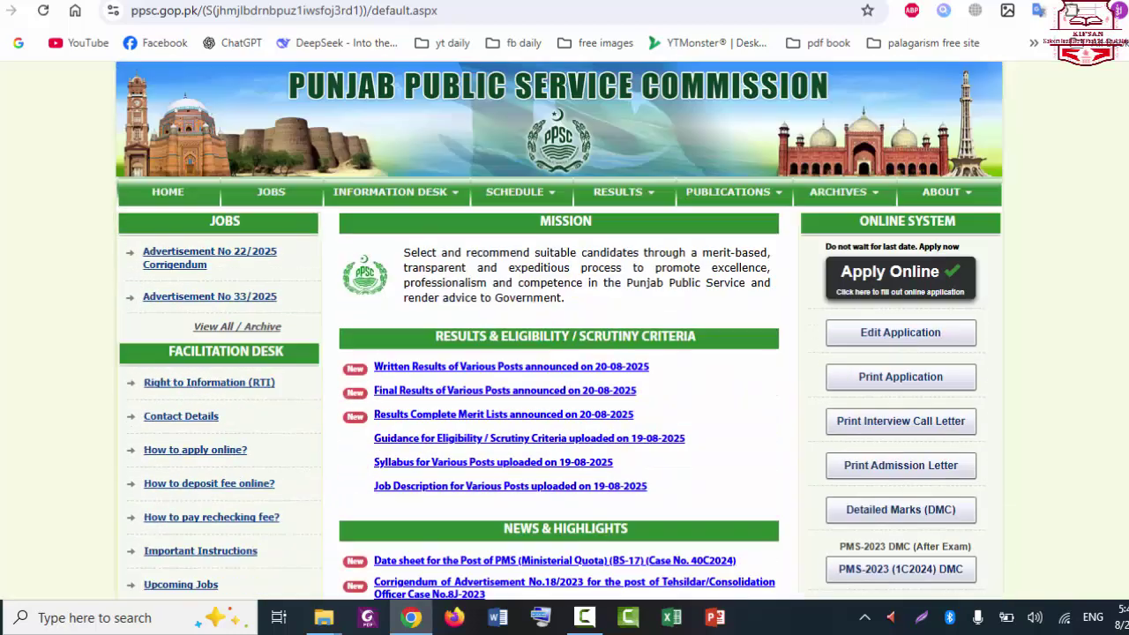
left_click(176, 265)
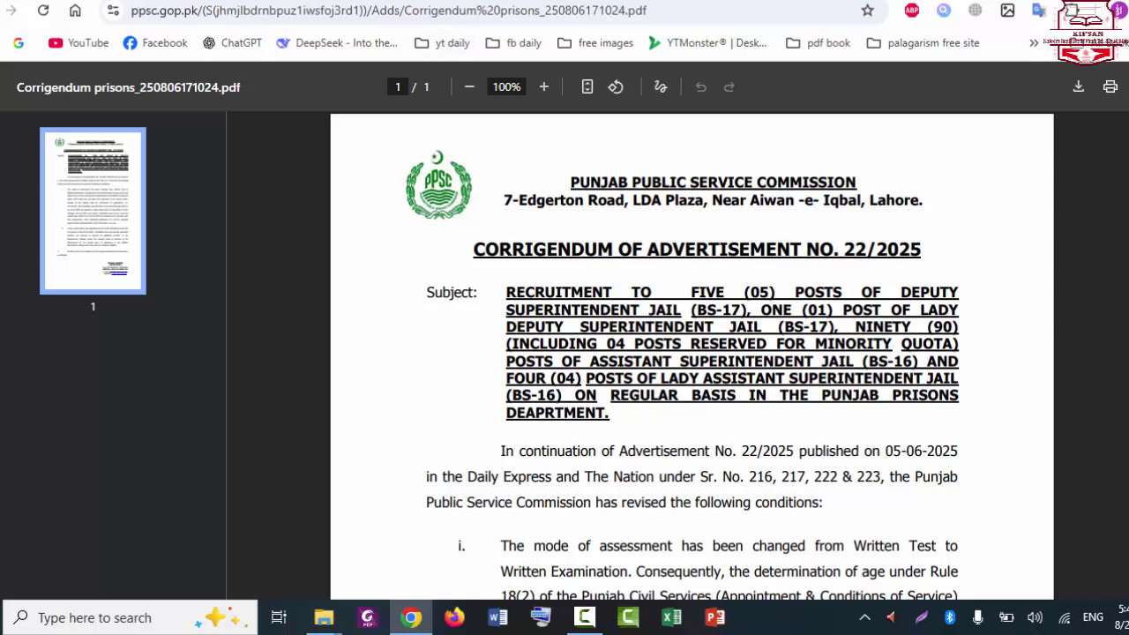
key("alt+Left")
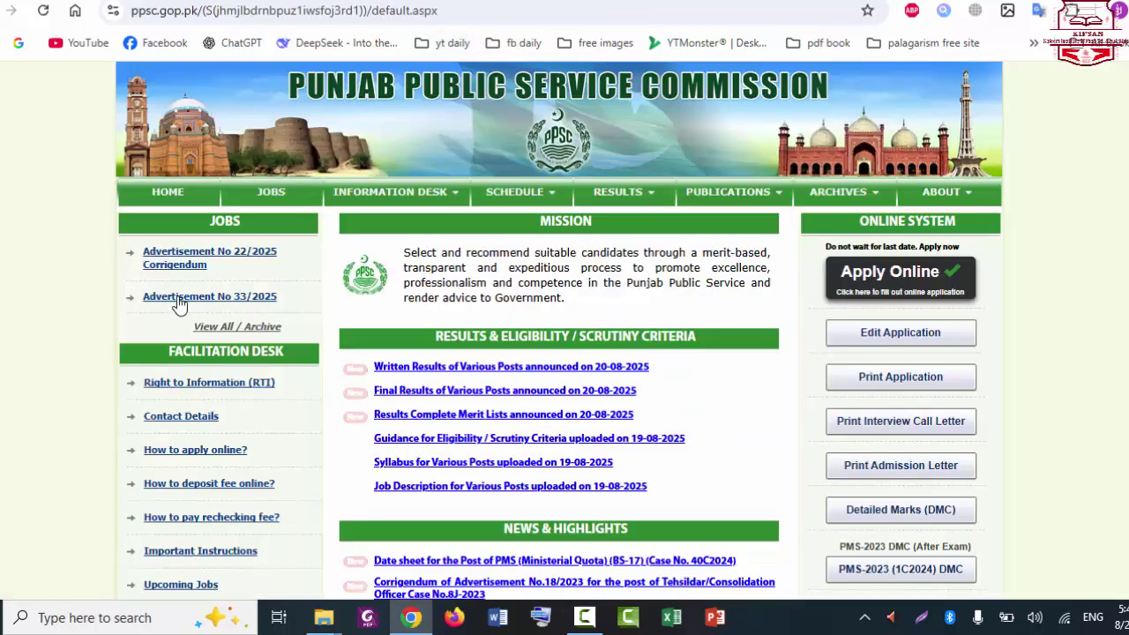
Step: Open and scroll through the Advertisement No 33/2025 document, then close and reopen it
left_click(176, 297)
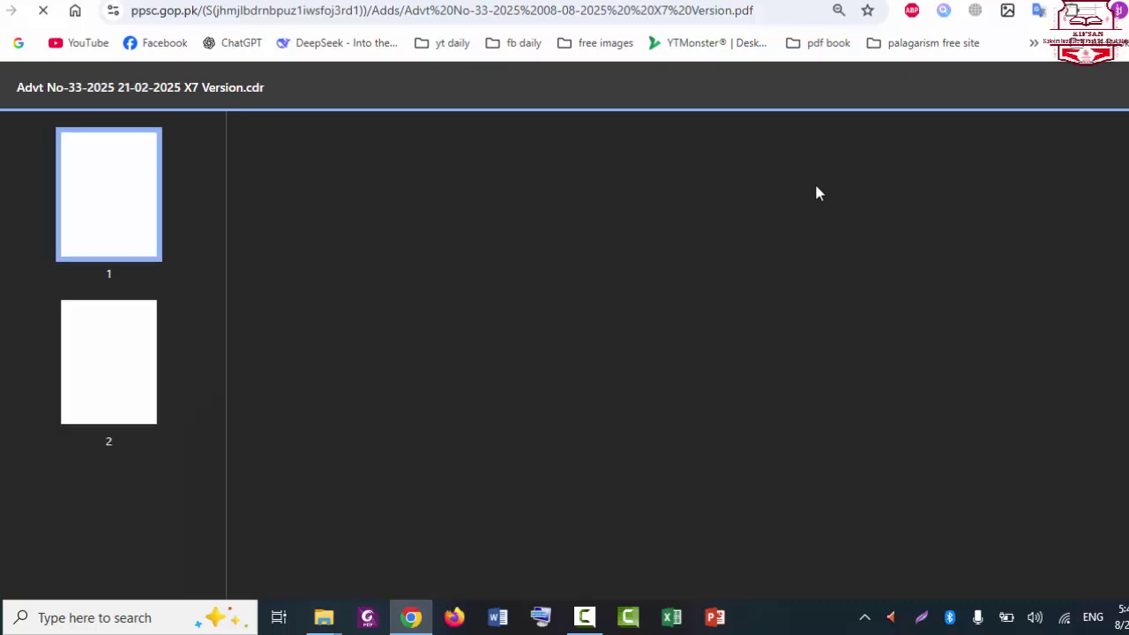
scroll(691, 353, "down", 20)
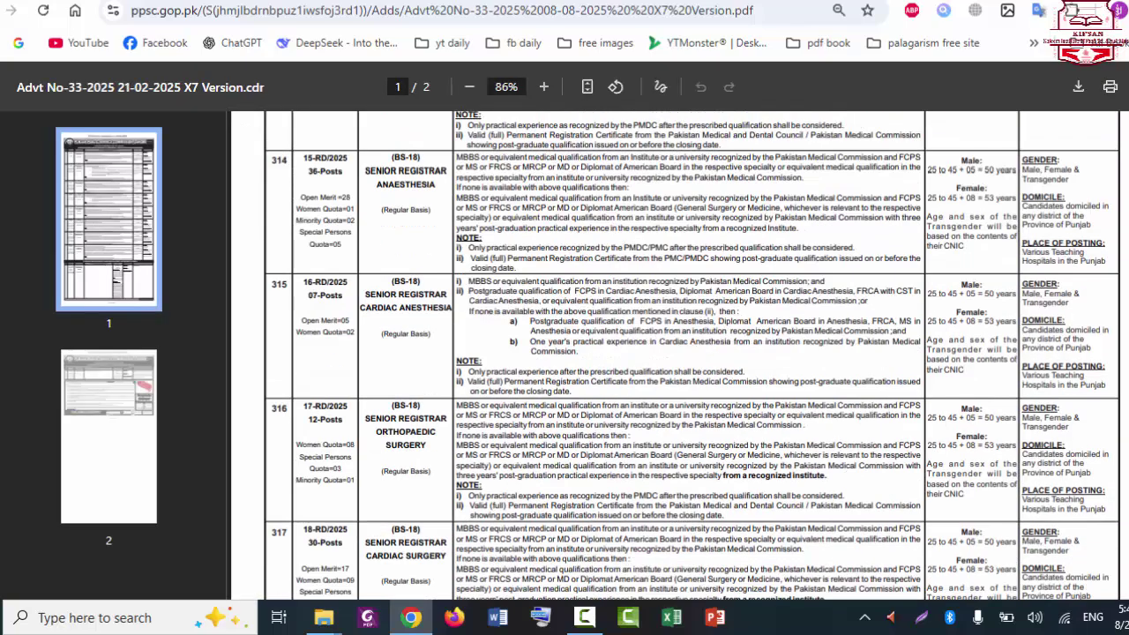
scroll(547, 291, "up", 3)
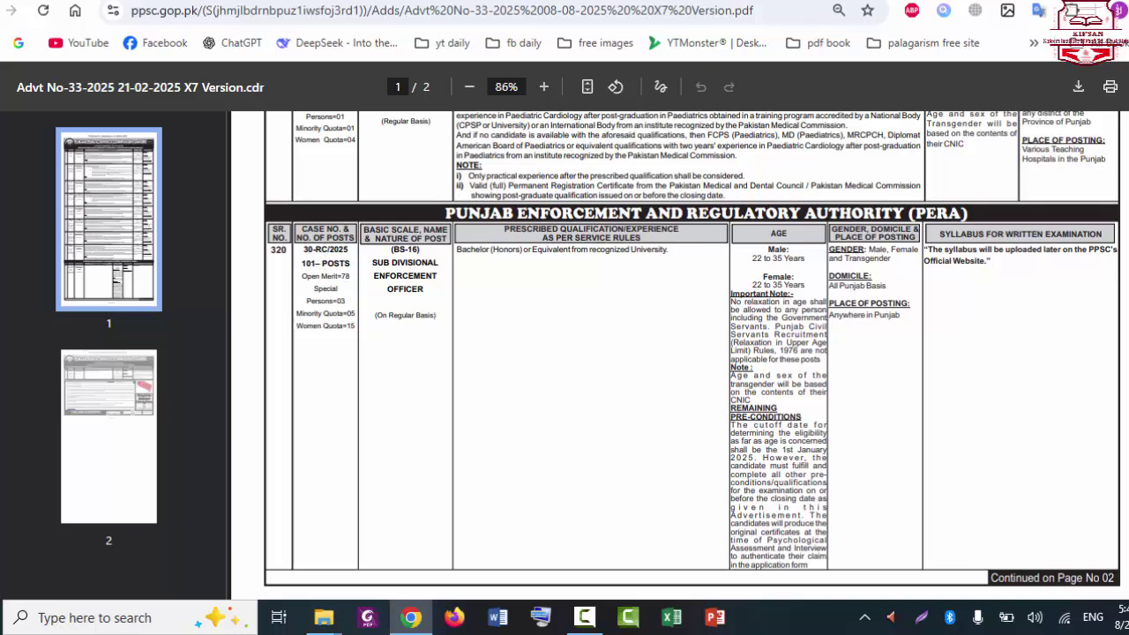
key("ctrl+w")
key("ctrl+shift+t")
key("alt+Left")
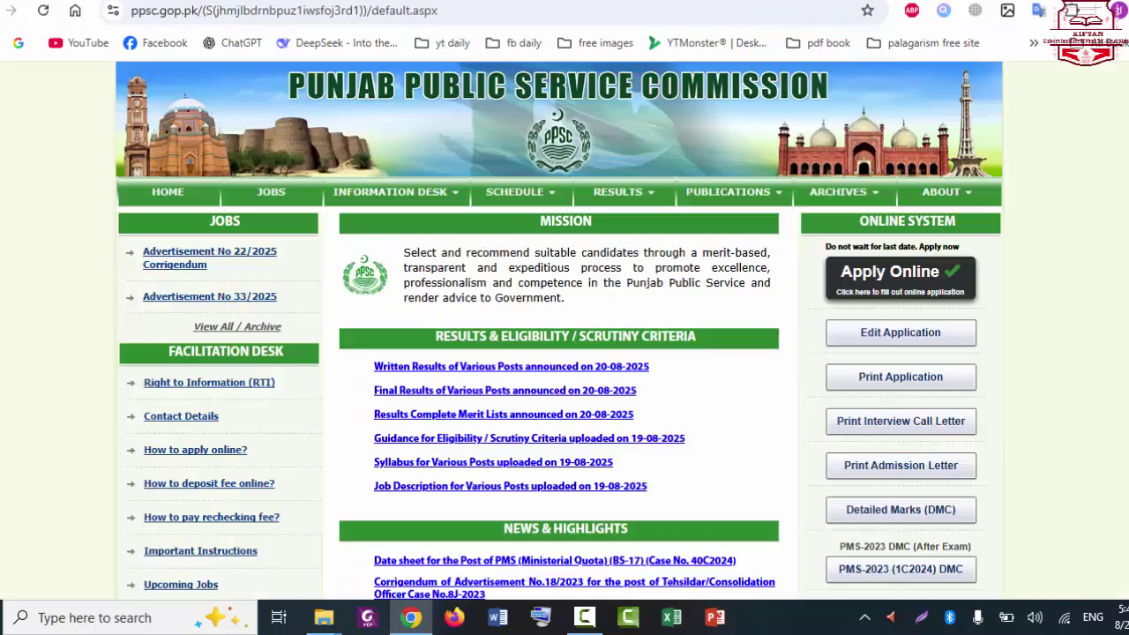
scroll(559, 330, "down", 2)
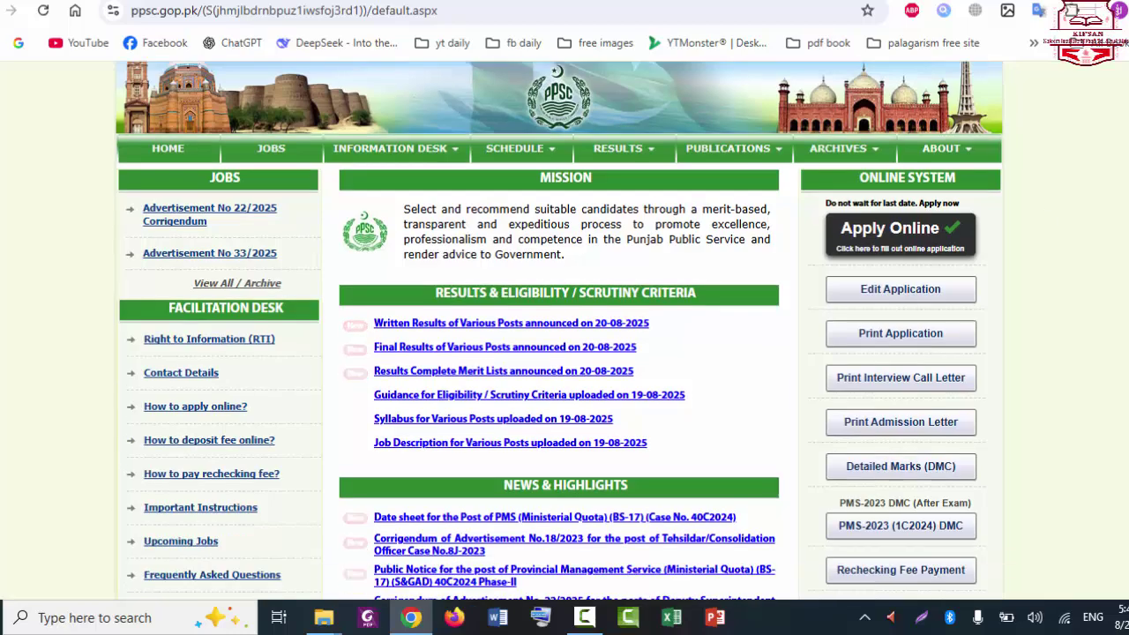
scroll(928, 281, "down", 1)
scroll(928, 281, "up", 3)
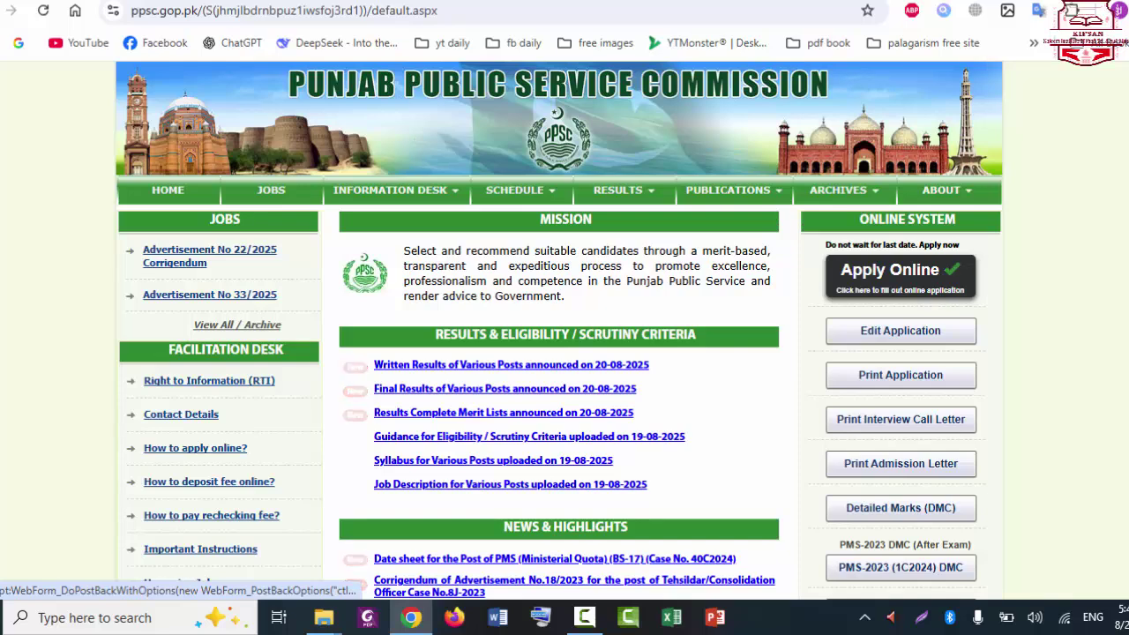
scroll(927, 280, "down", 2)
scroll(1083, 479, "down", 1)
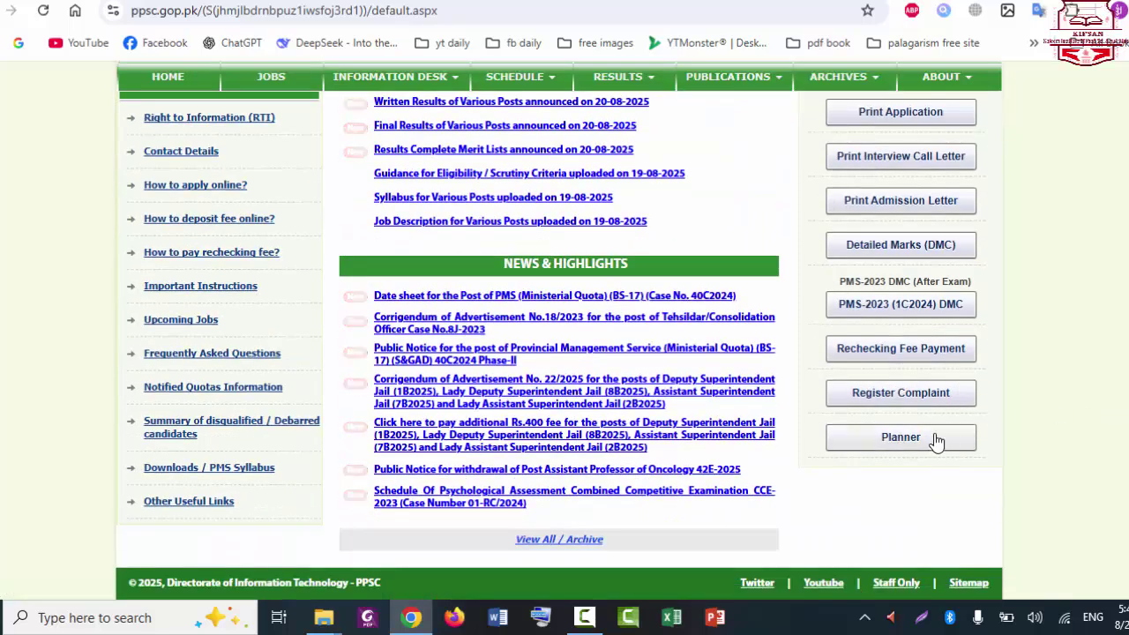
left_click(936, 441)
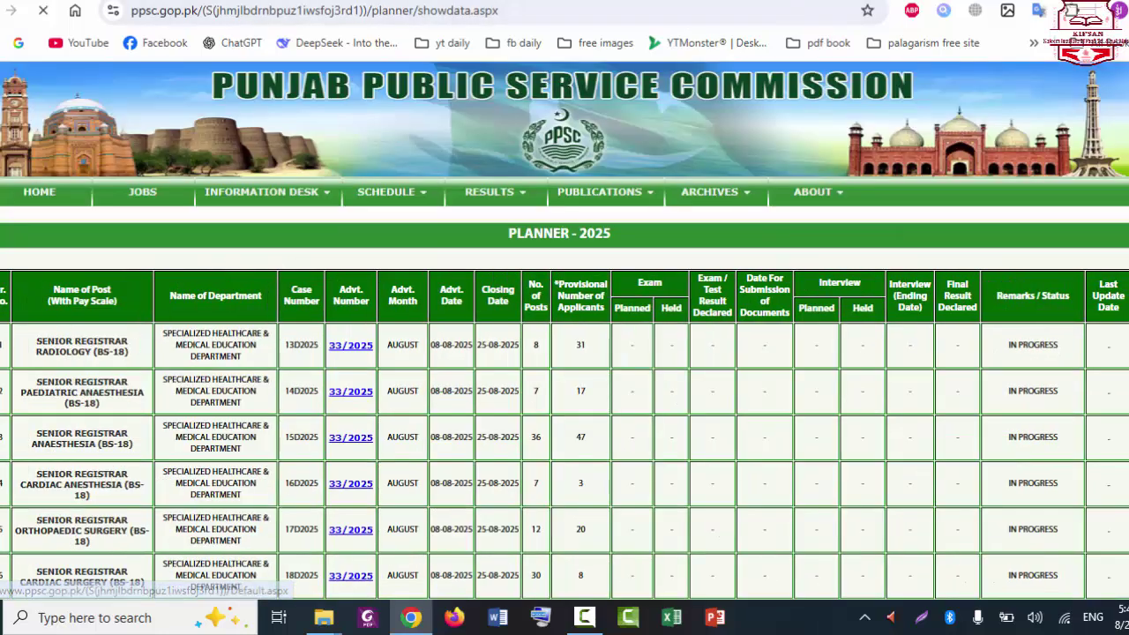
scroll(762, 256, "down", 5)
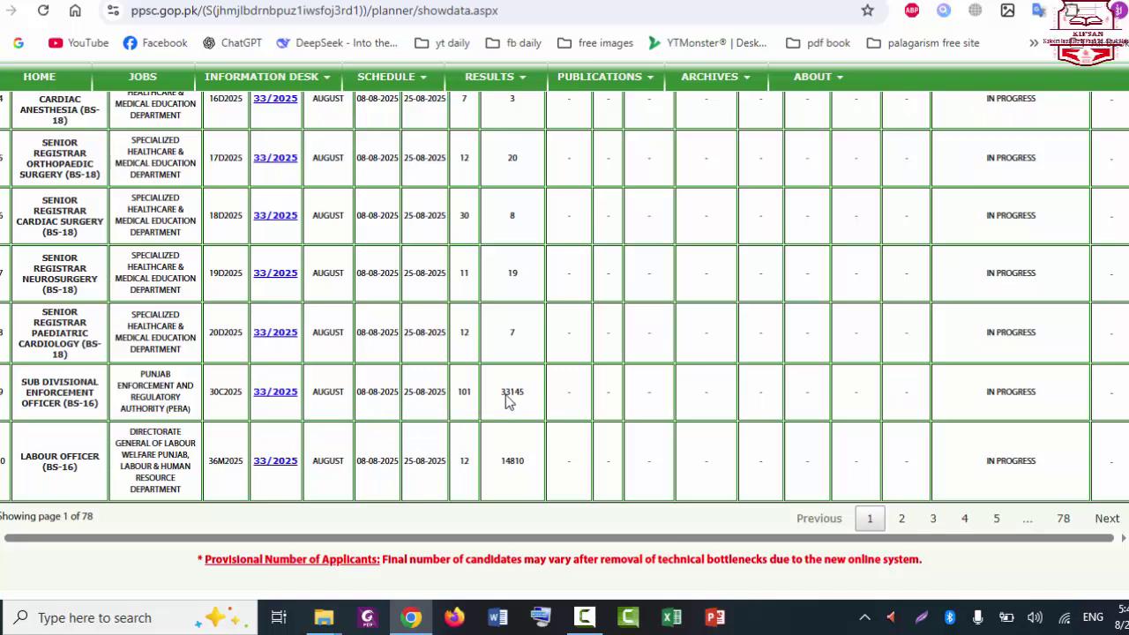
Step: Return to the PPSC home page, start Apply Online and acknowledge the fee payment notice
left_click(39, 77)
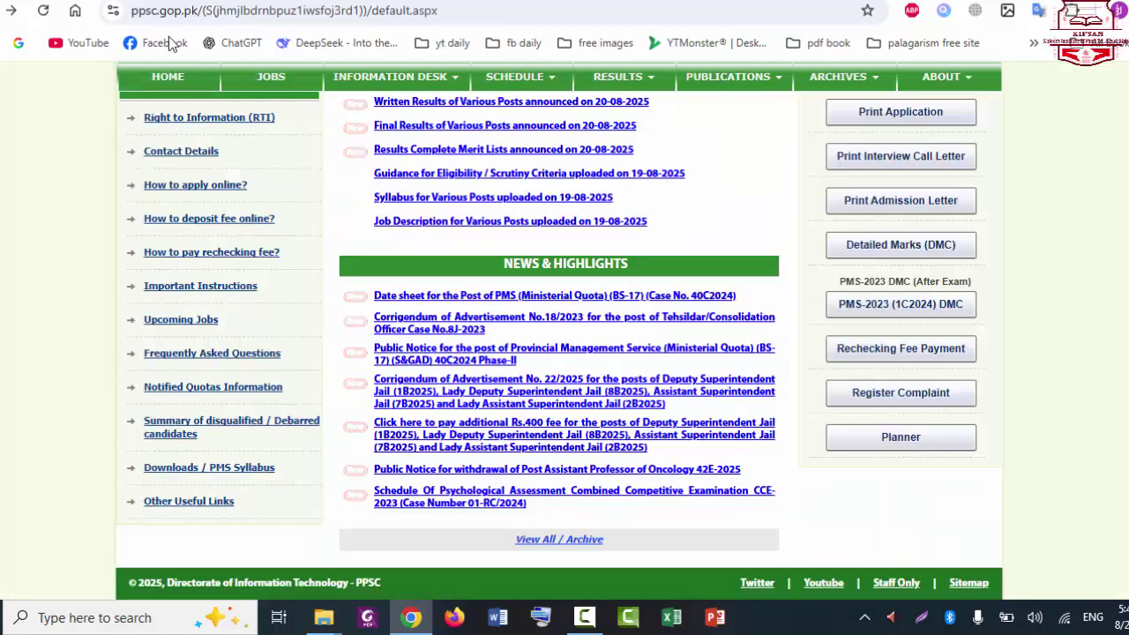
scroll(565, 353, "up", 5)
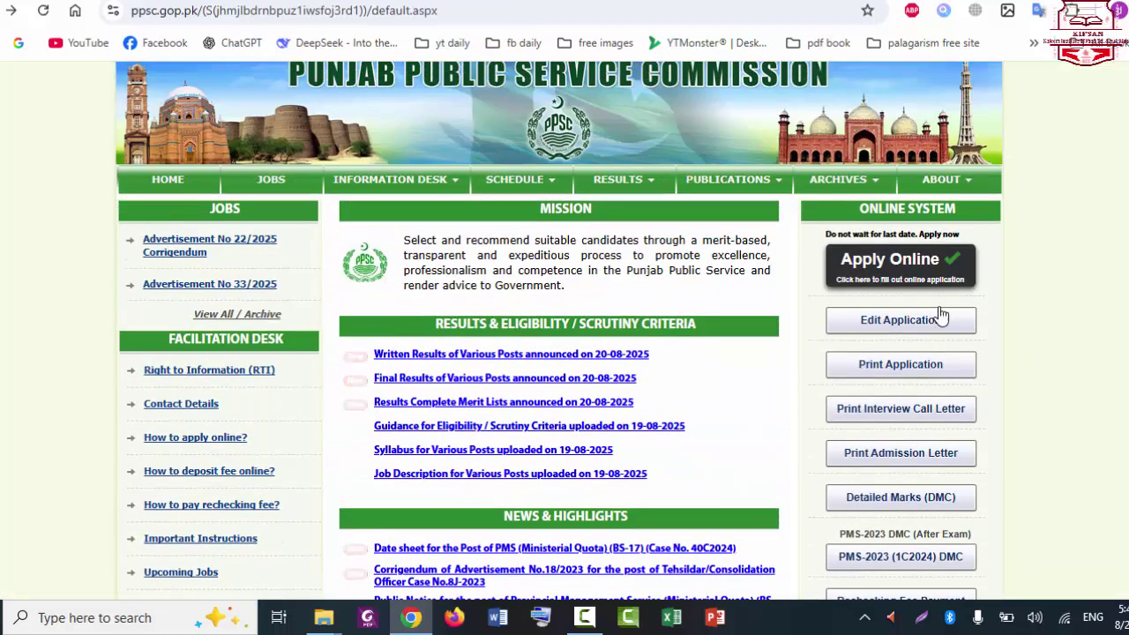
left_click(914, 275)
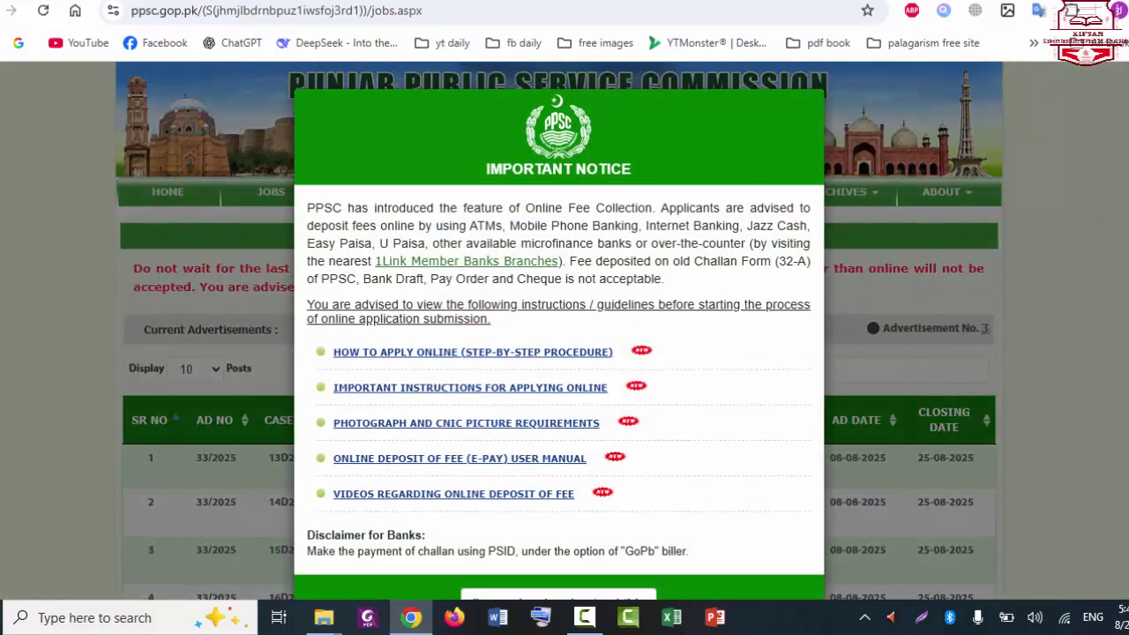
scroll(558, 328, "down", 1)
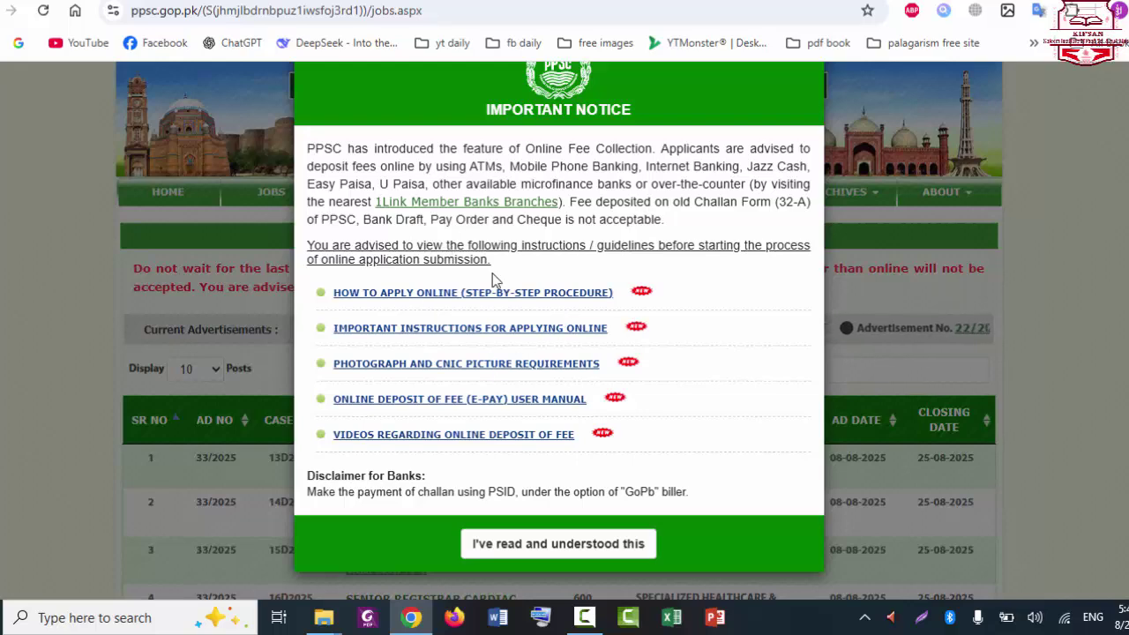
left_click(631, 542)
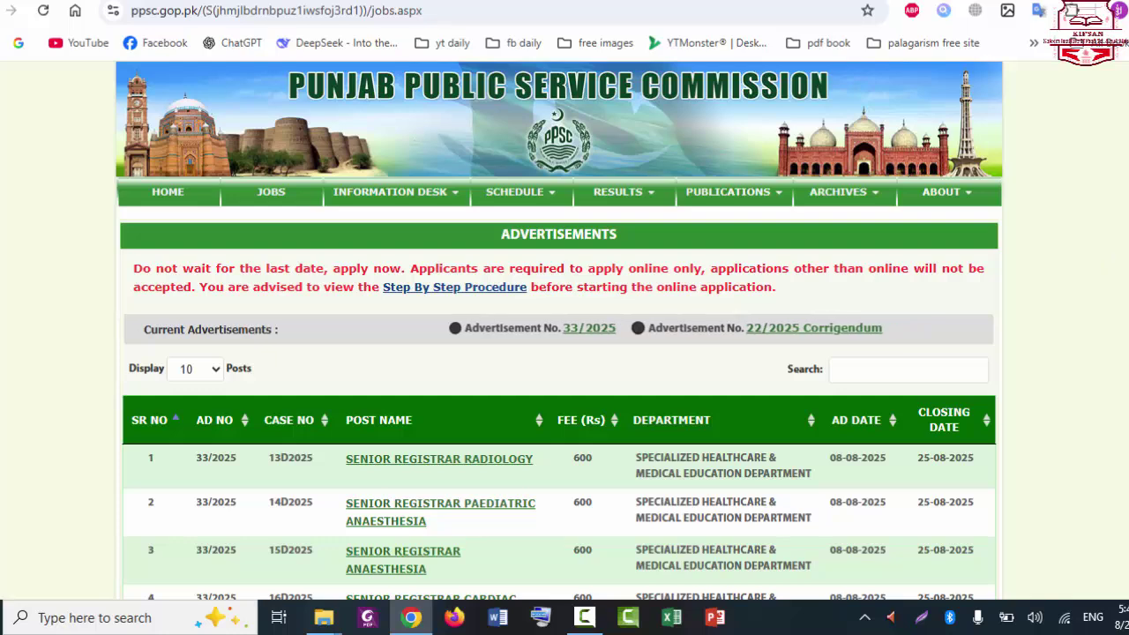
Step: Choose the Sub Divisional Enforcement Officer (PERA) post from the advertised posts table
scroll(1102, 266, "down", 2)
scroll(560, 329, "down", 3)
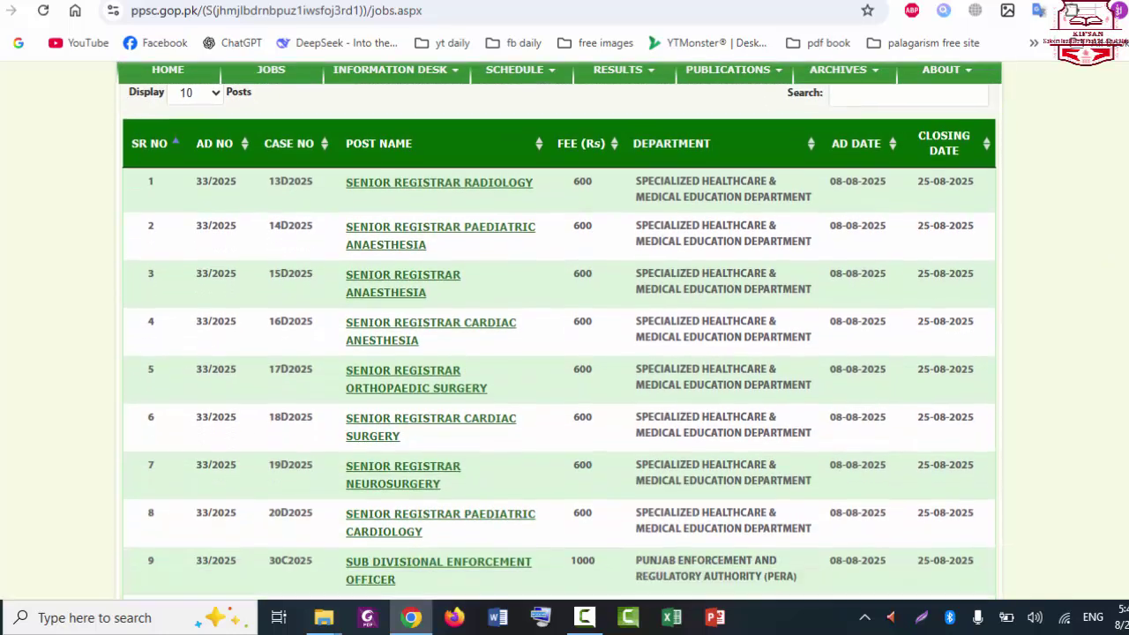
scroll(529, 431, "down", 1)
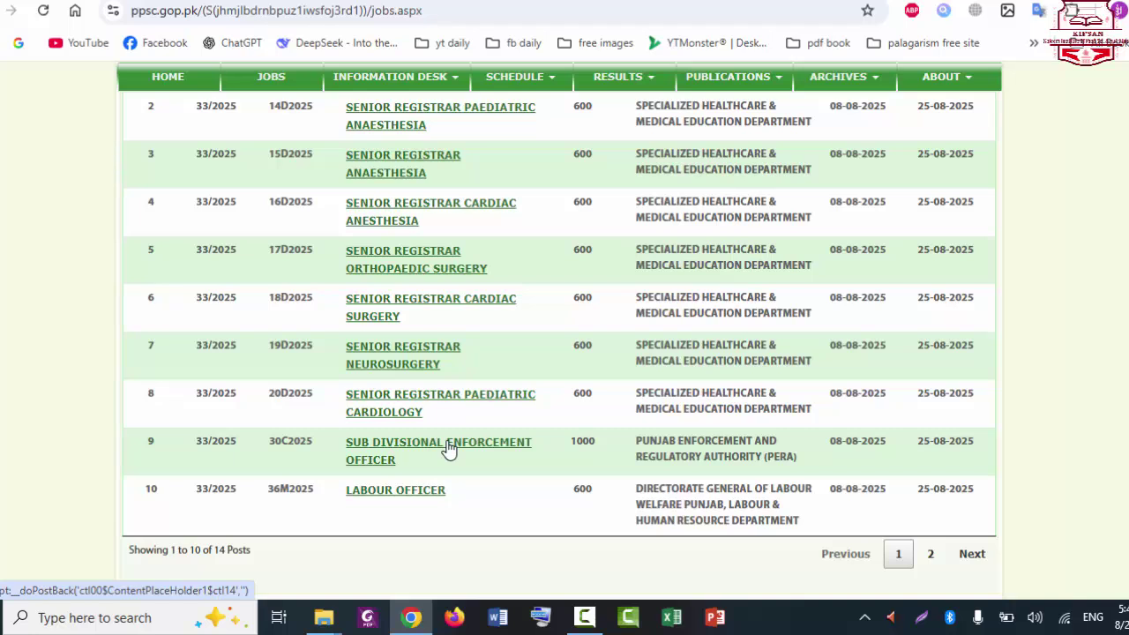
left_click(449, 449)
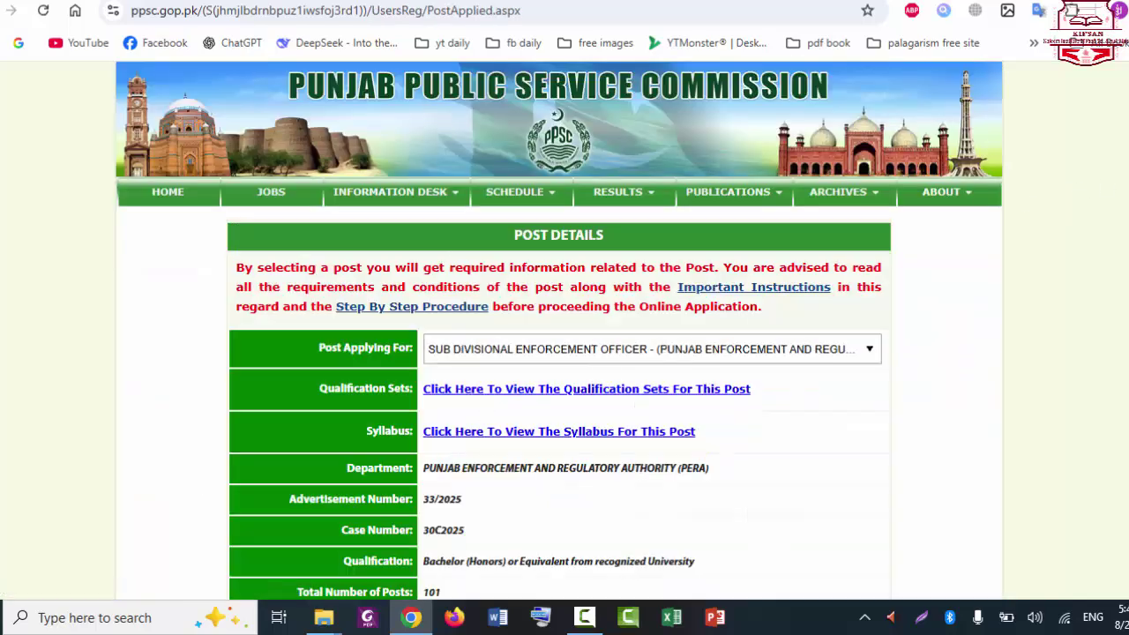
Step: Continue past the post details to the guidelines and tick the instructions-read confirmation box
scroll(559, 330, "down", 4)
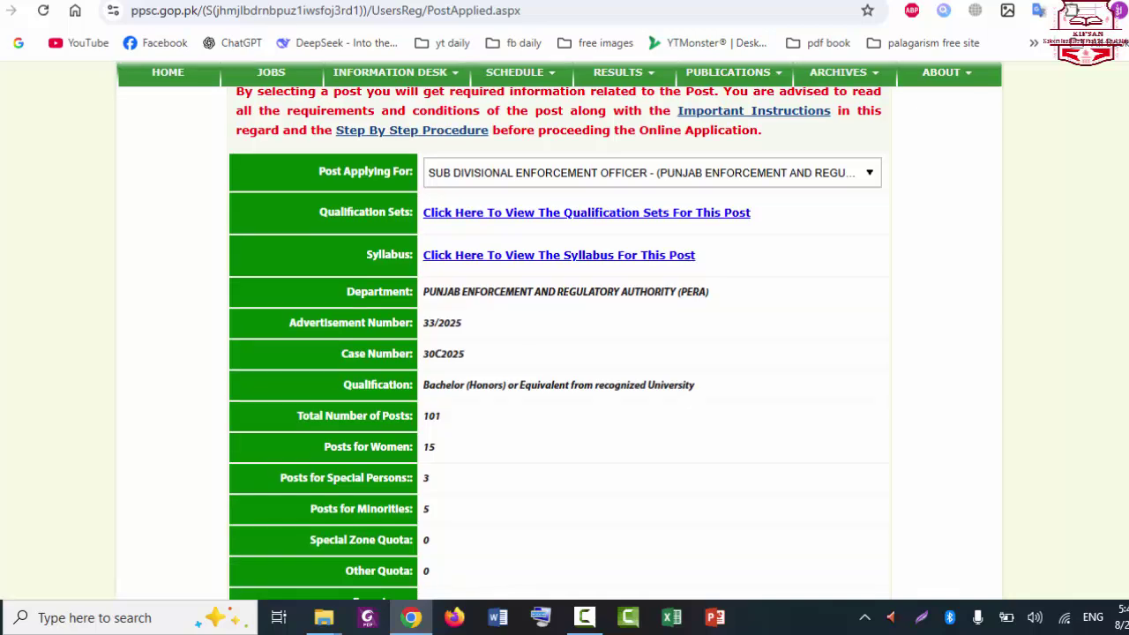
scroll(559, 330, "down", 1)
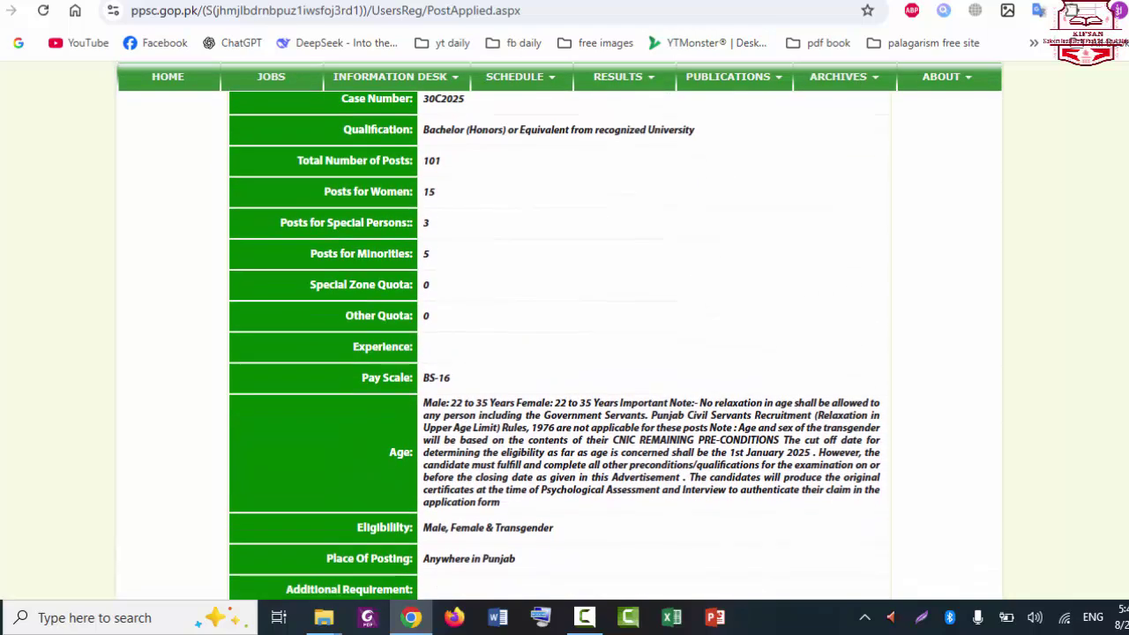
scroll(709, 353, "down", 1)
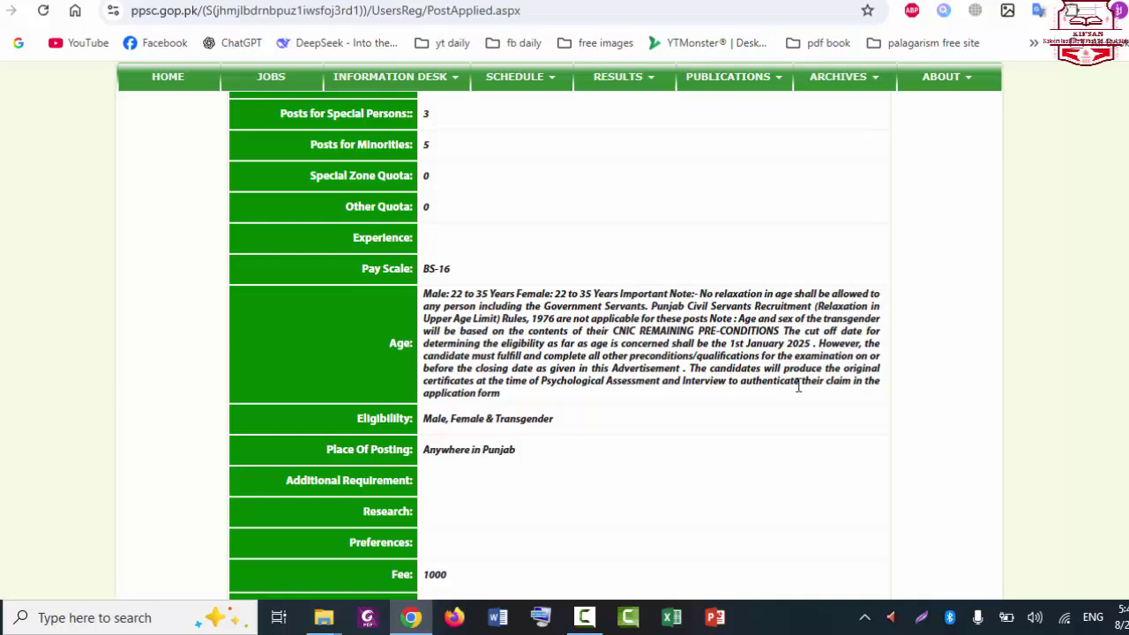
scroll(564, 344, "down", 2)
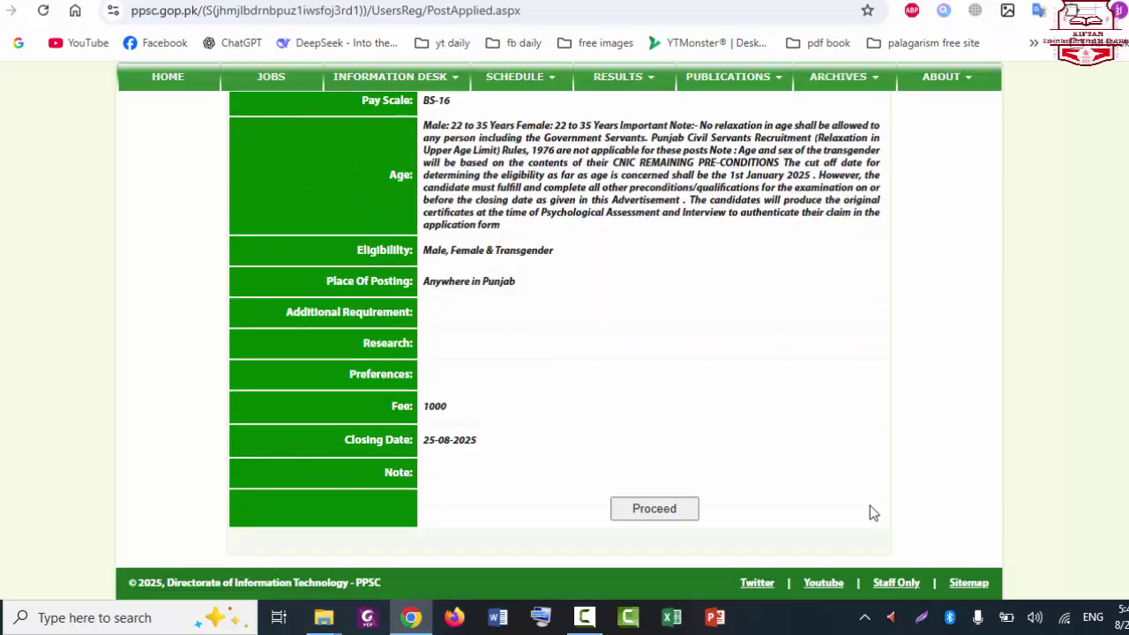
left_click(653, 509)
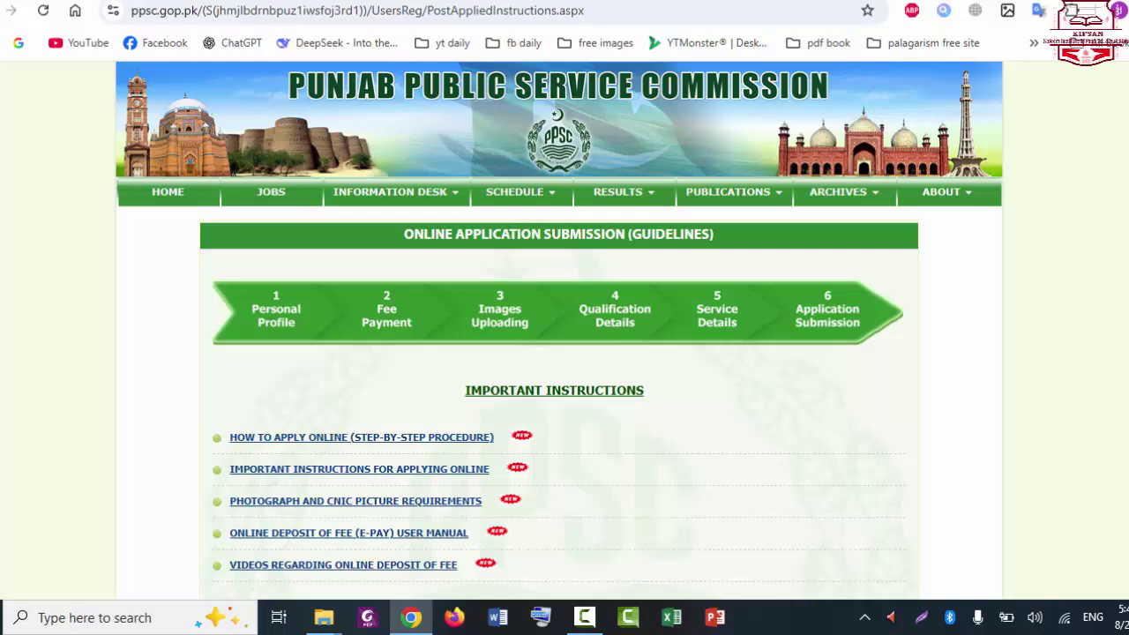
scroll(741, 404, "down", 4)
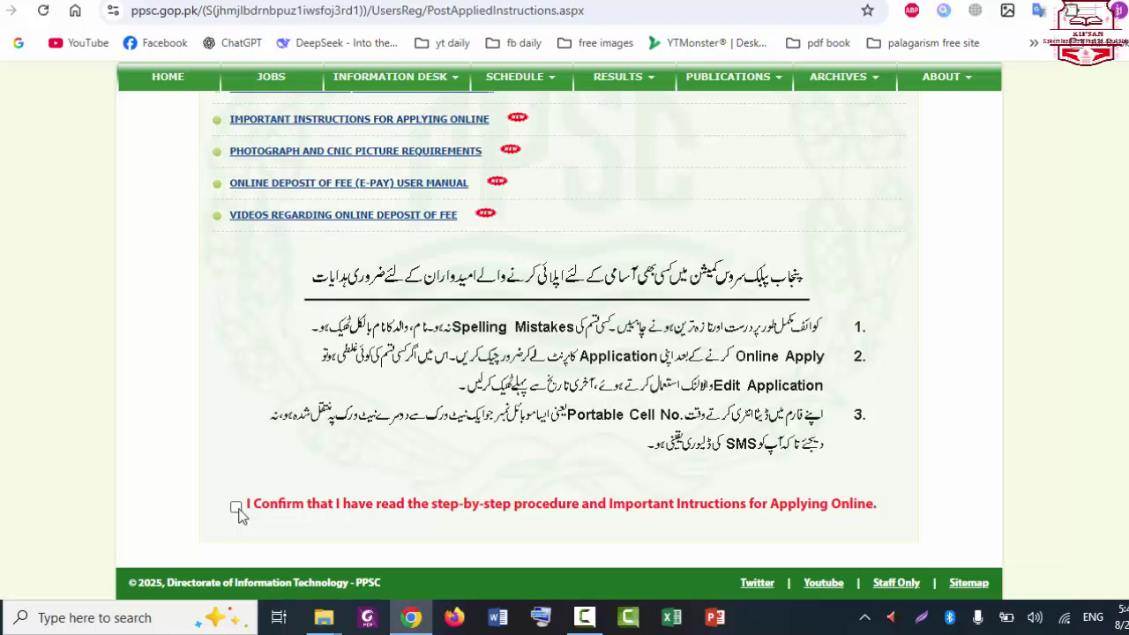
left_click(236, 507)
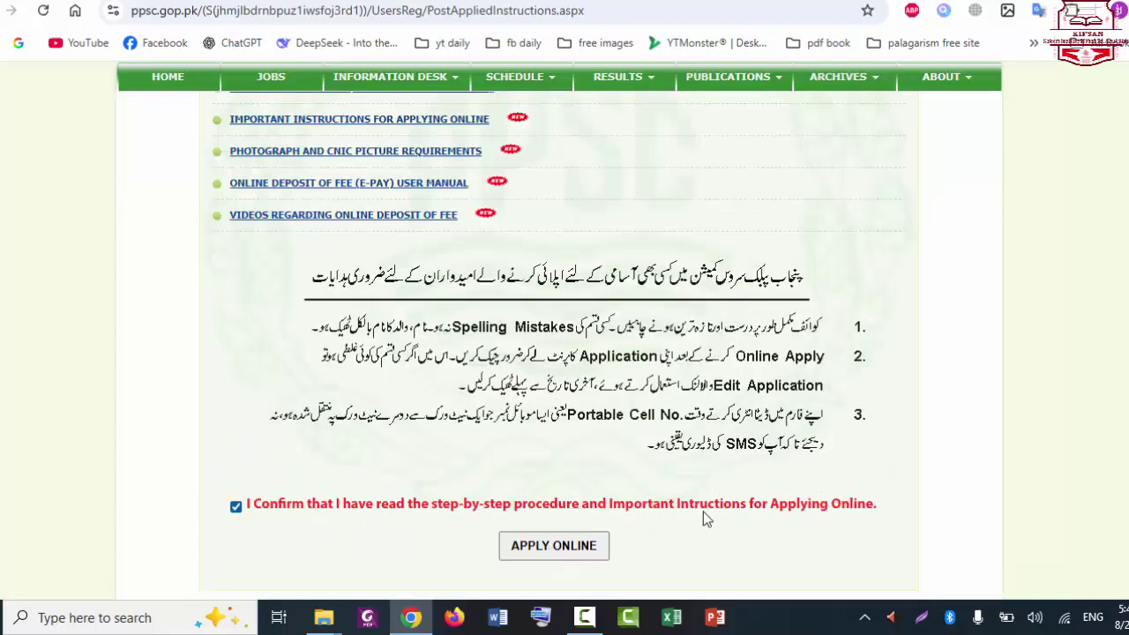
Step: Start the application and enter the applicant's CNIC number with dashes and without dashes
left_click(578, 547)
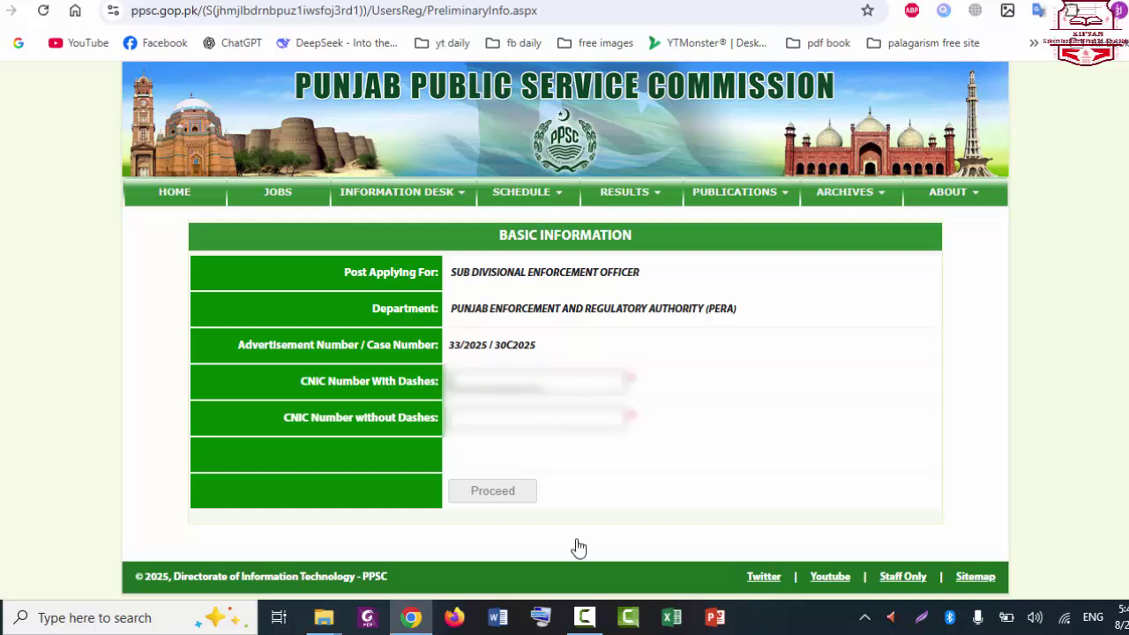
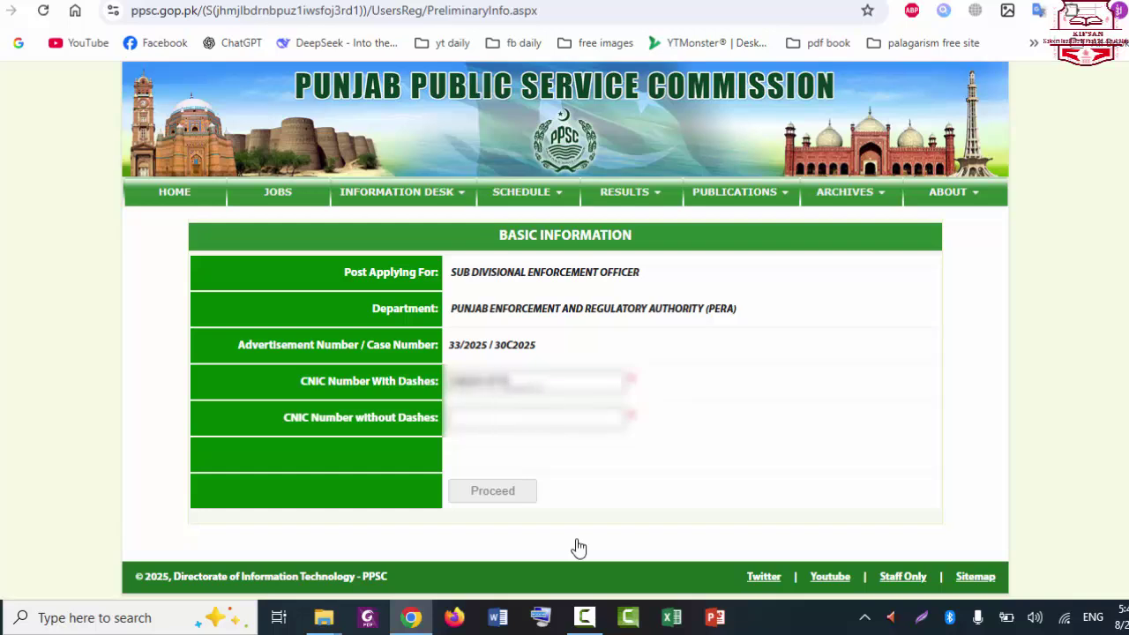
left_click(478, 411)
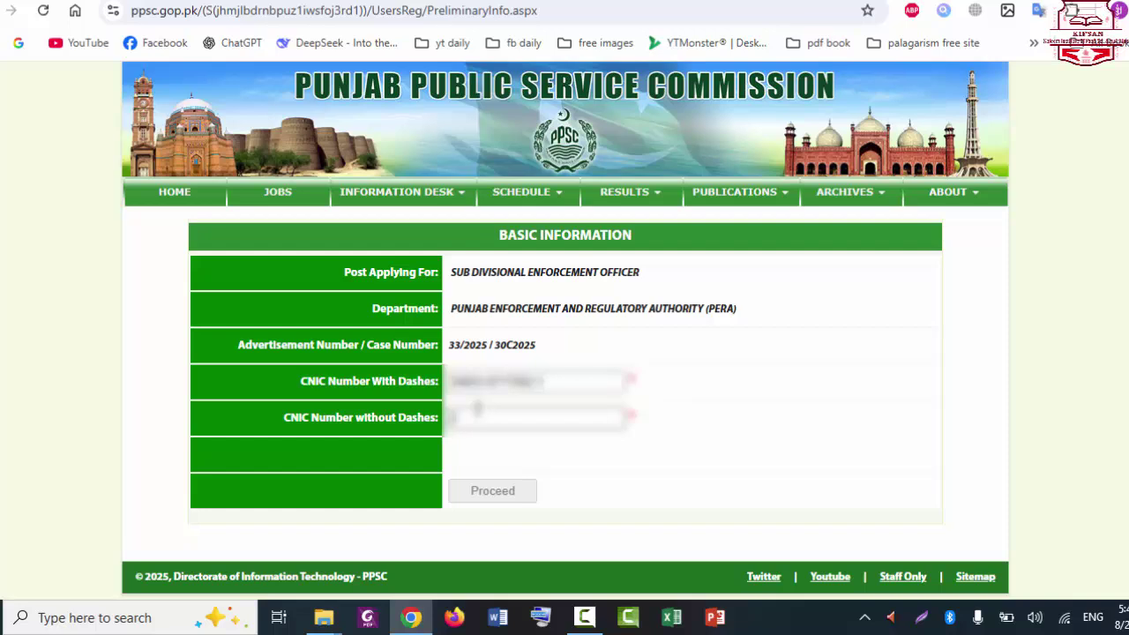
type("***********")
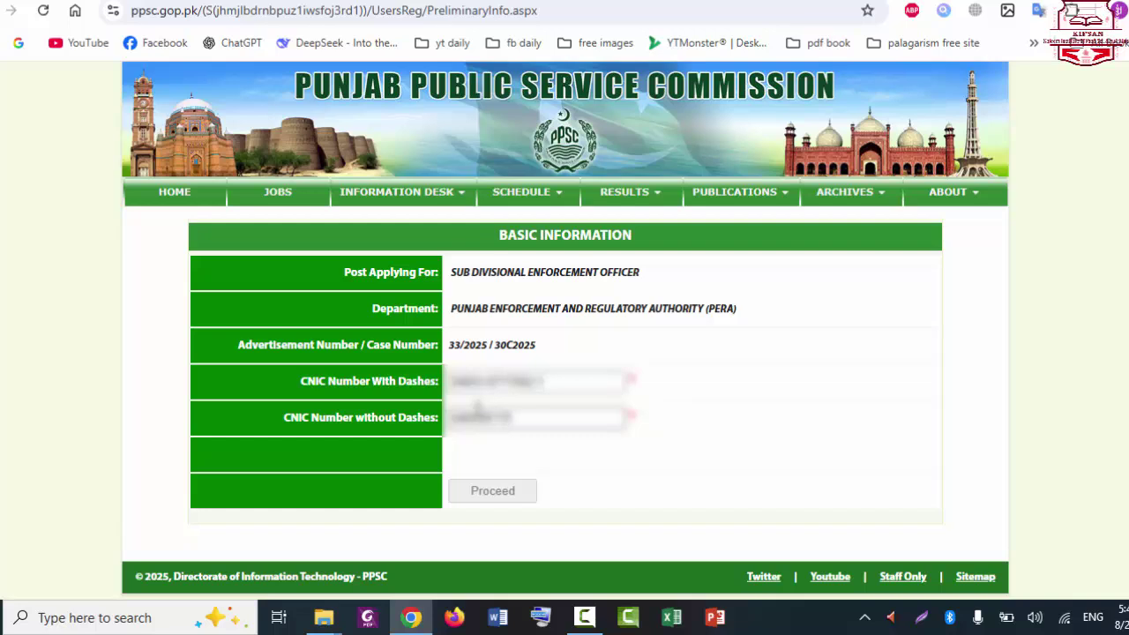
type("***")
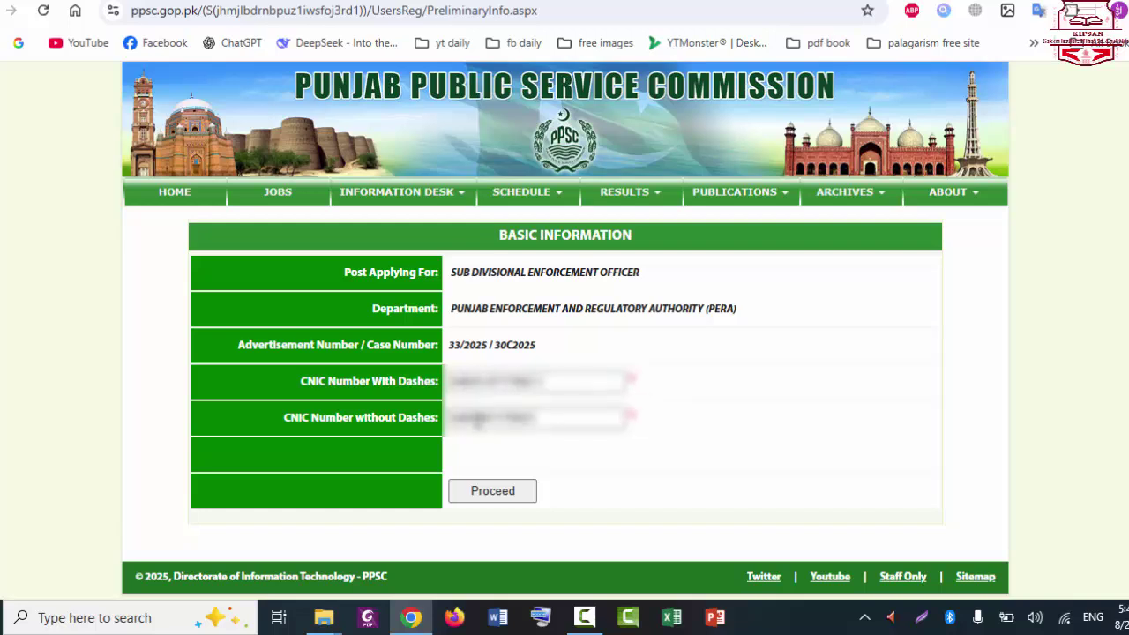
Step: Proceed to Contact Information and fill in the applicant's email address and mobile number
left_click(521, 494)
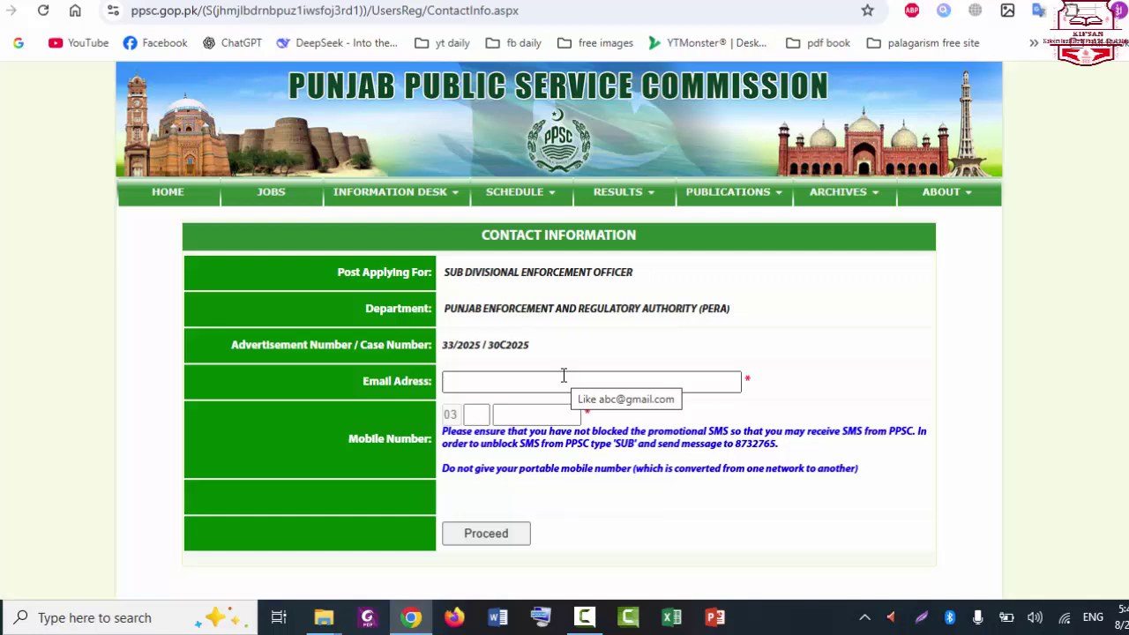
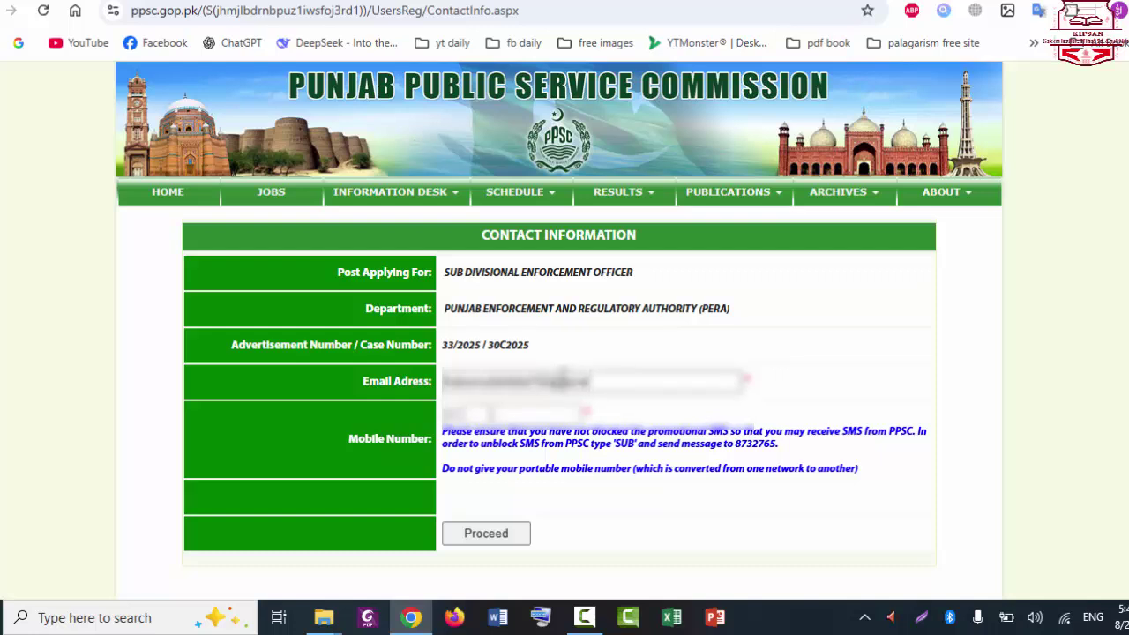
left_click(485, 413)
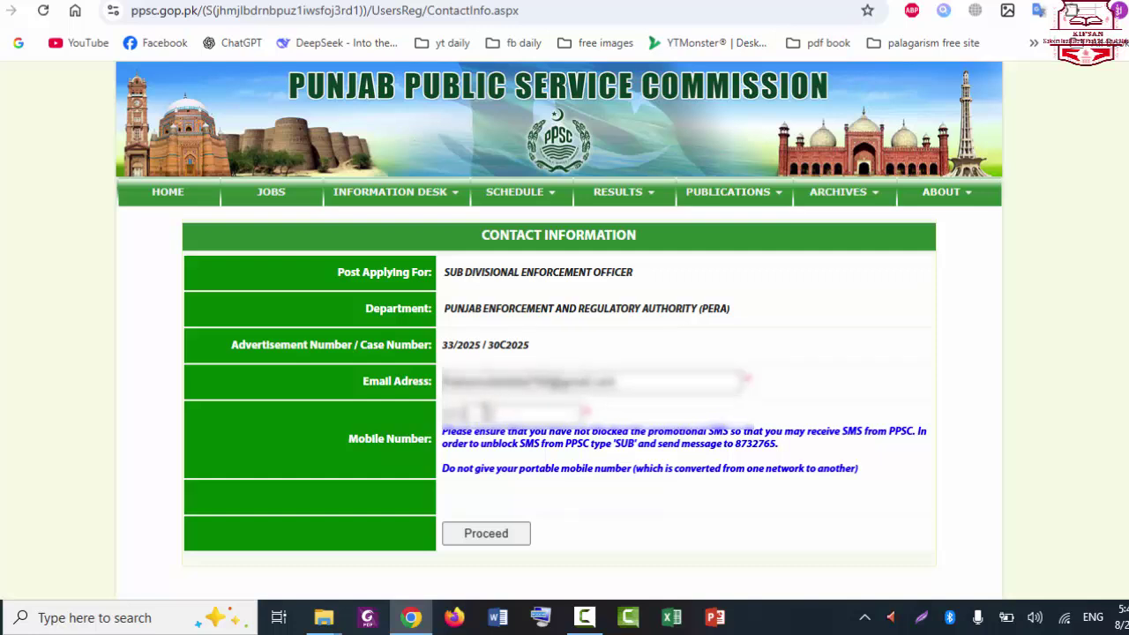
type("3123")
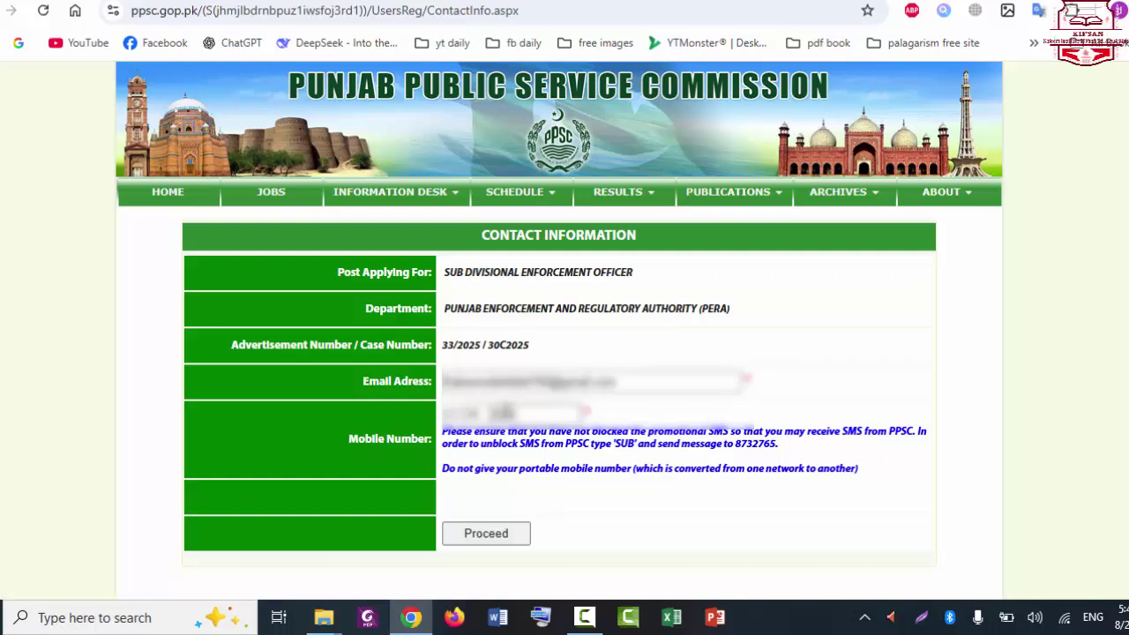
type("456")
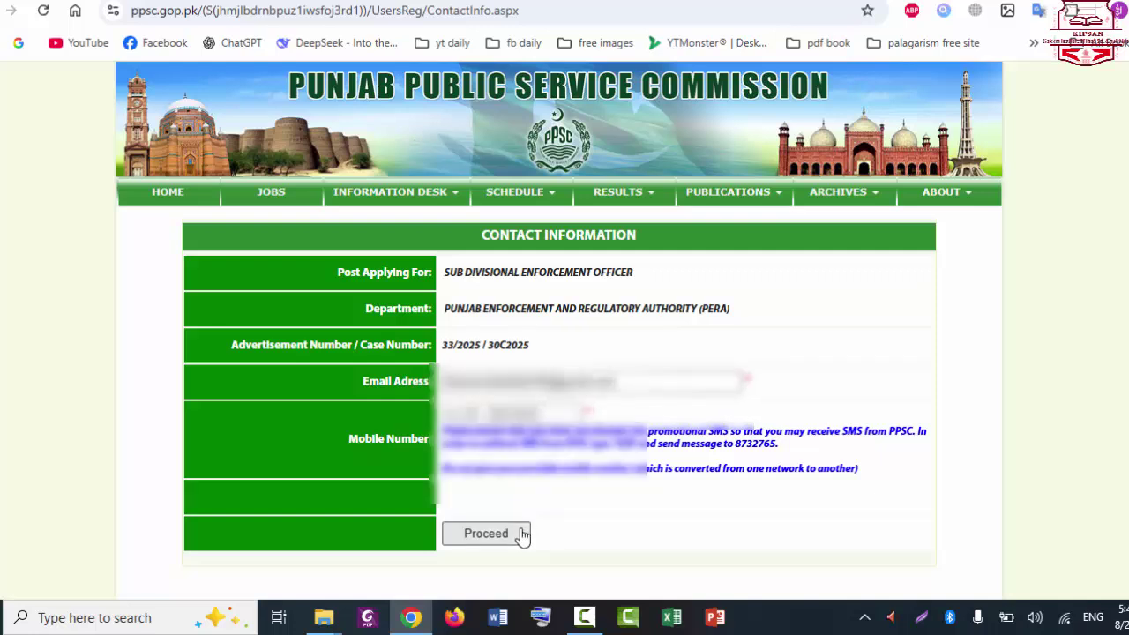
Step: Submit the contact details and review them on the Verify Your Contact Information page
left_click(486, 534)
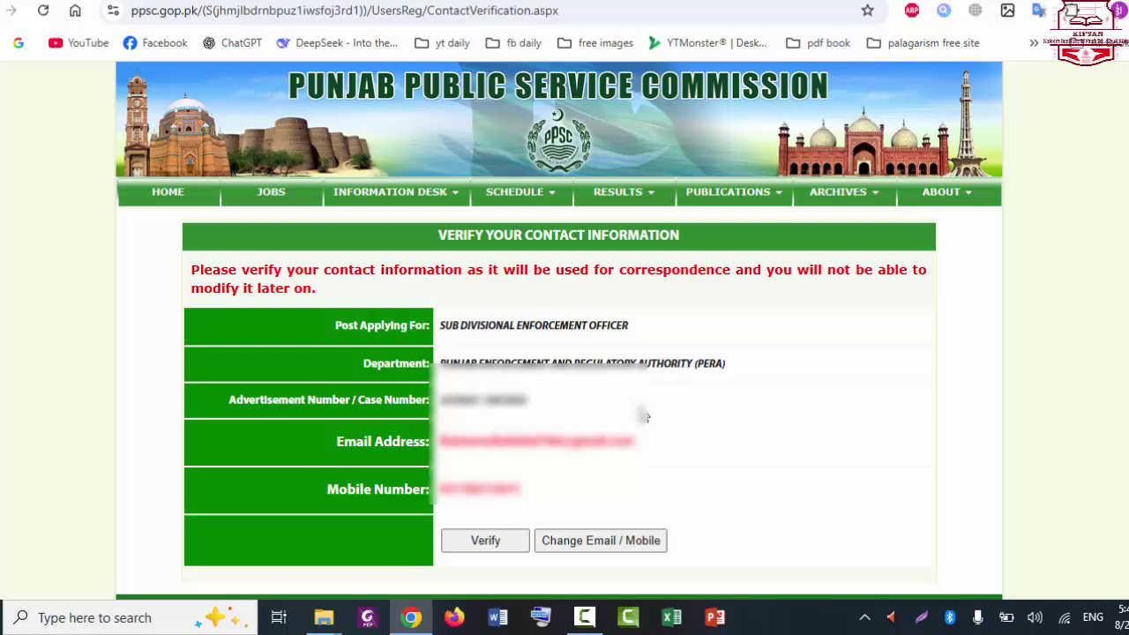
scroll(577, 373, "down", 1)
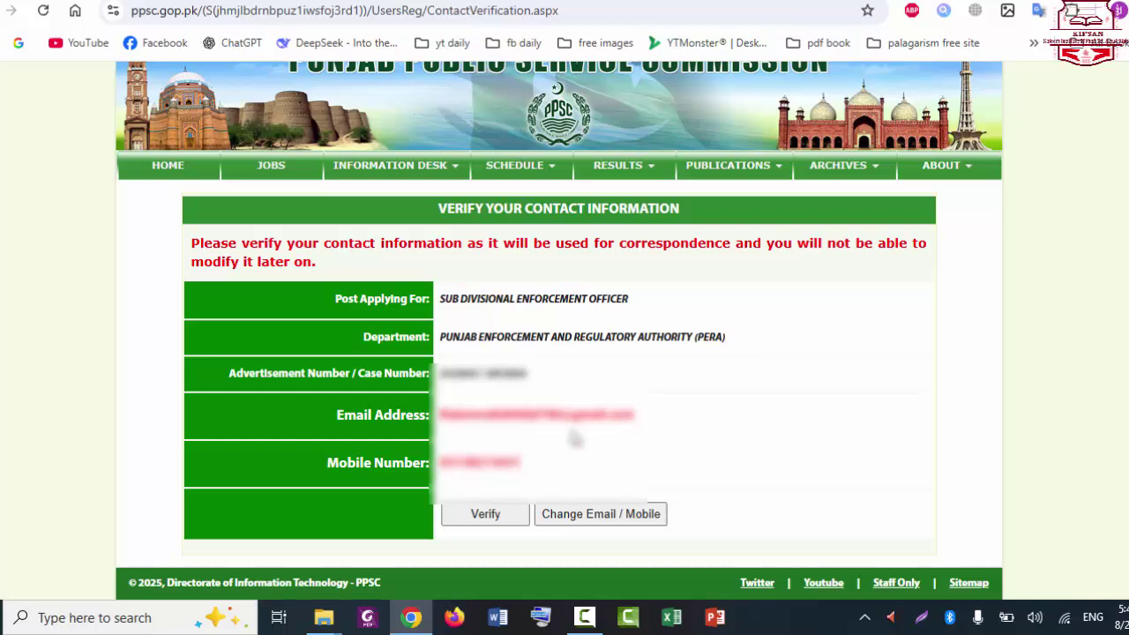
Step: Confirm the contact details and set the gender to Male
left_click(488, 513)
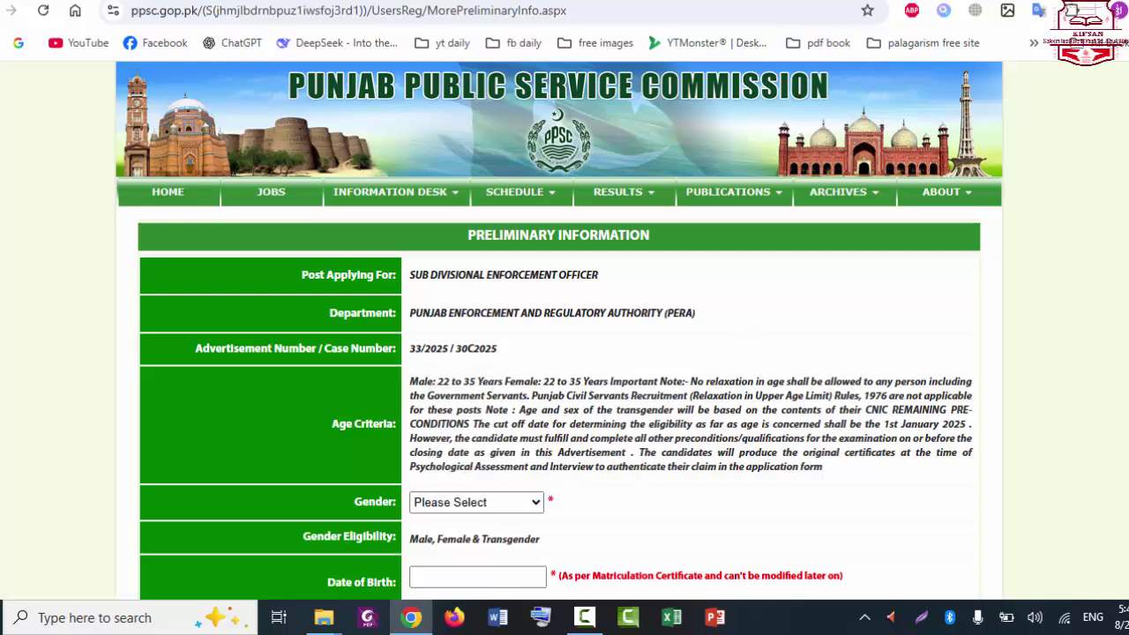
scroll(1092, 266, "down", 1)
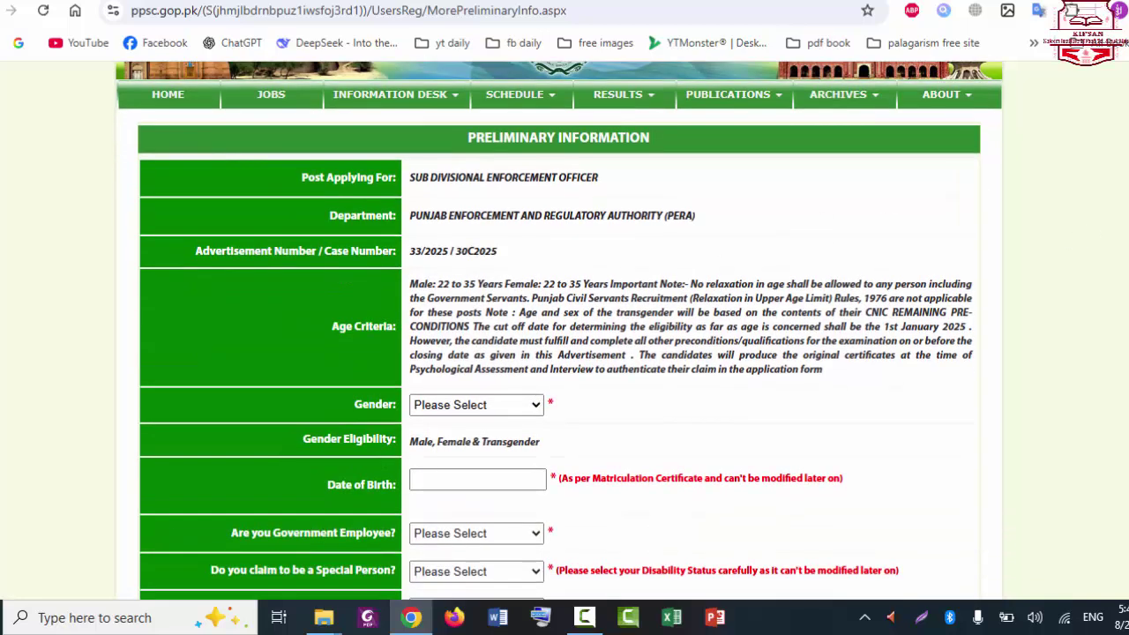
scroll(560, 330, "down", 1)
scroll(559, 330, "down", 1)
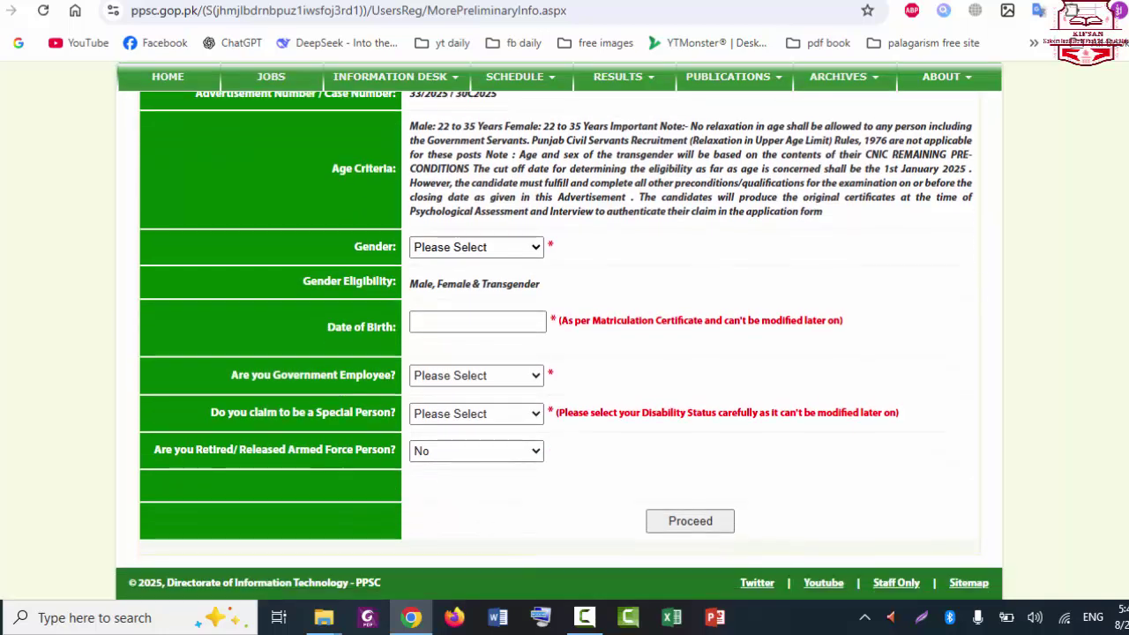
scroll(516, 314, "up", 2)
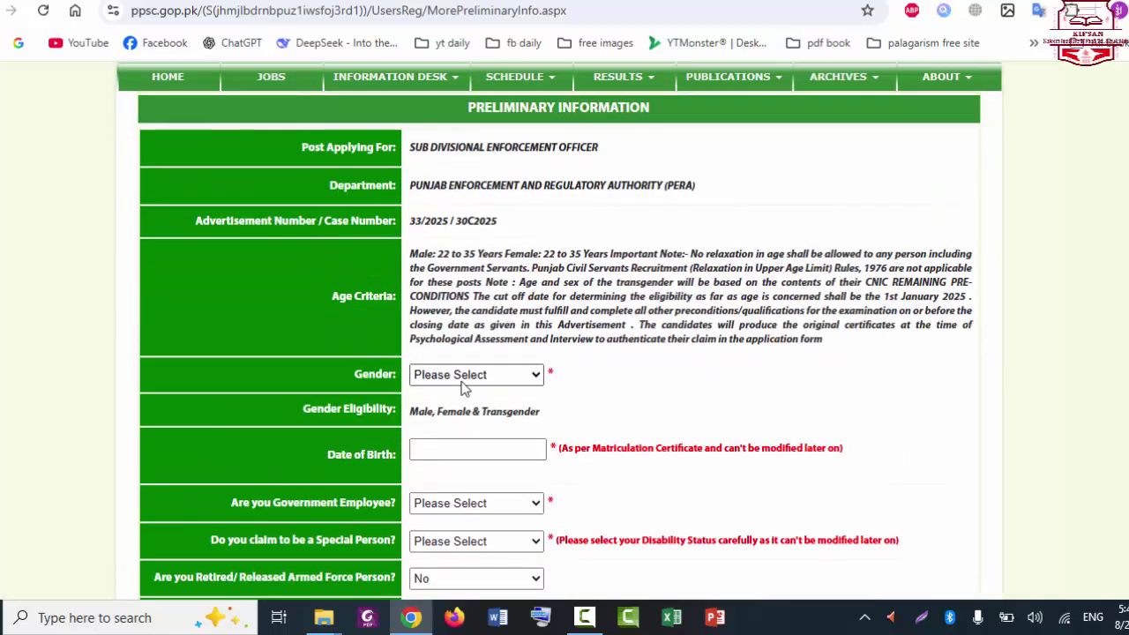
left_click(463, 380)
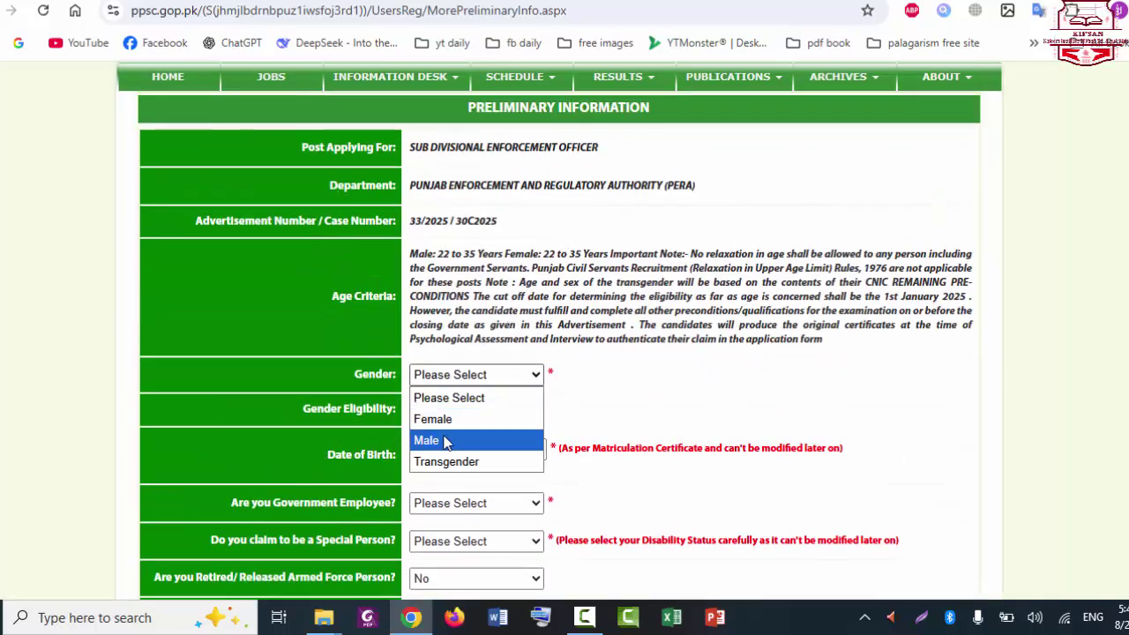
left_click(443, 439)
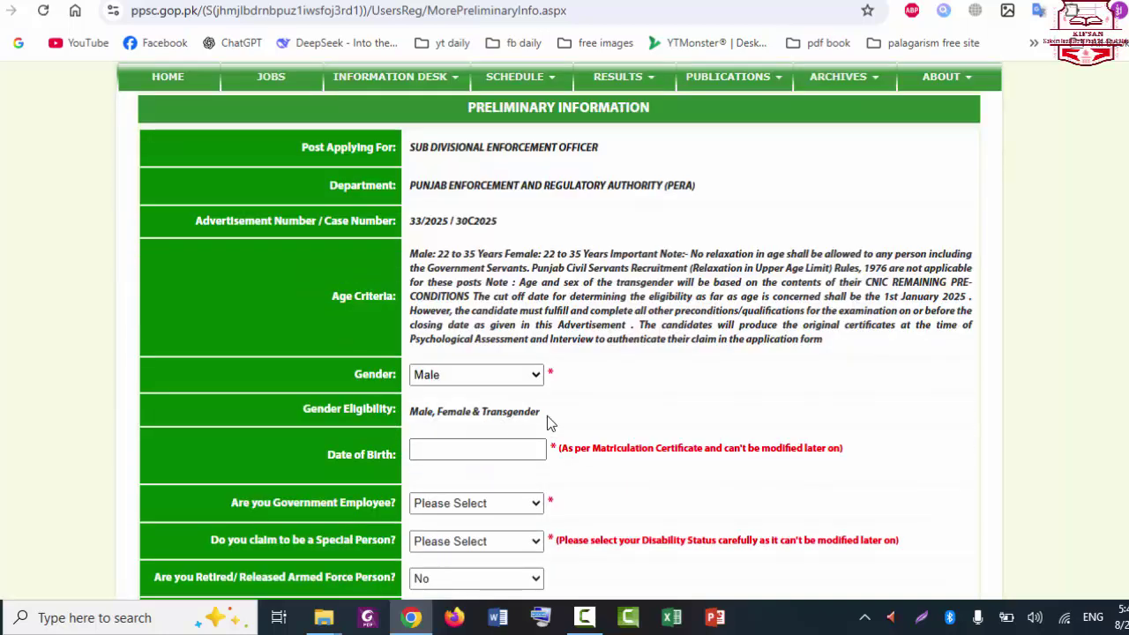
Step: Pick the applicant's date of birth year, month and day from the calendar
left_click(482, 447)
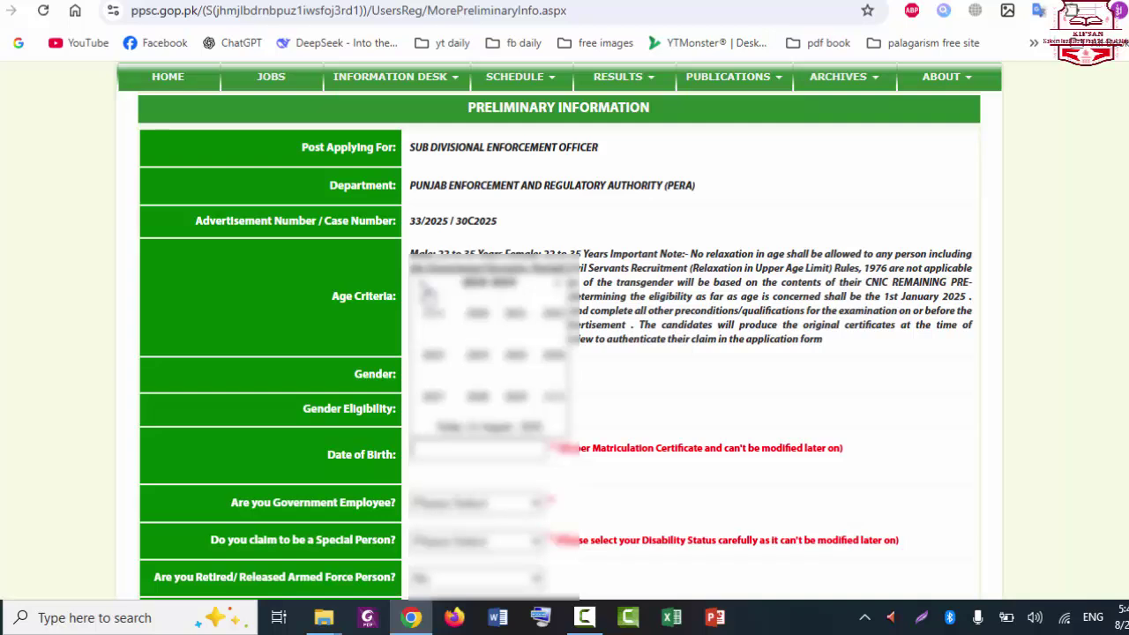
left_click(425, 290)
left_click(426, 292)
left_click(446, 399)
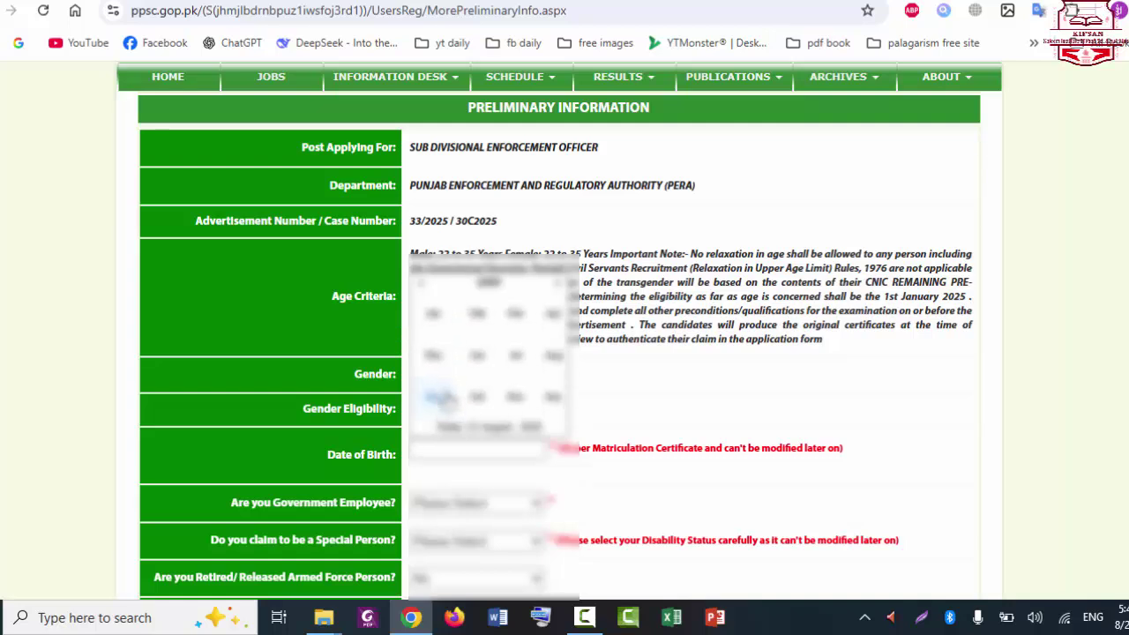
left_click(509, 329)
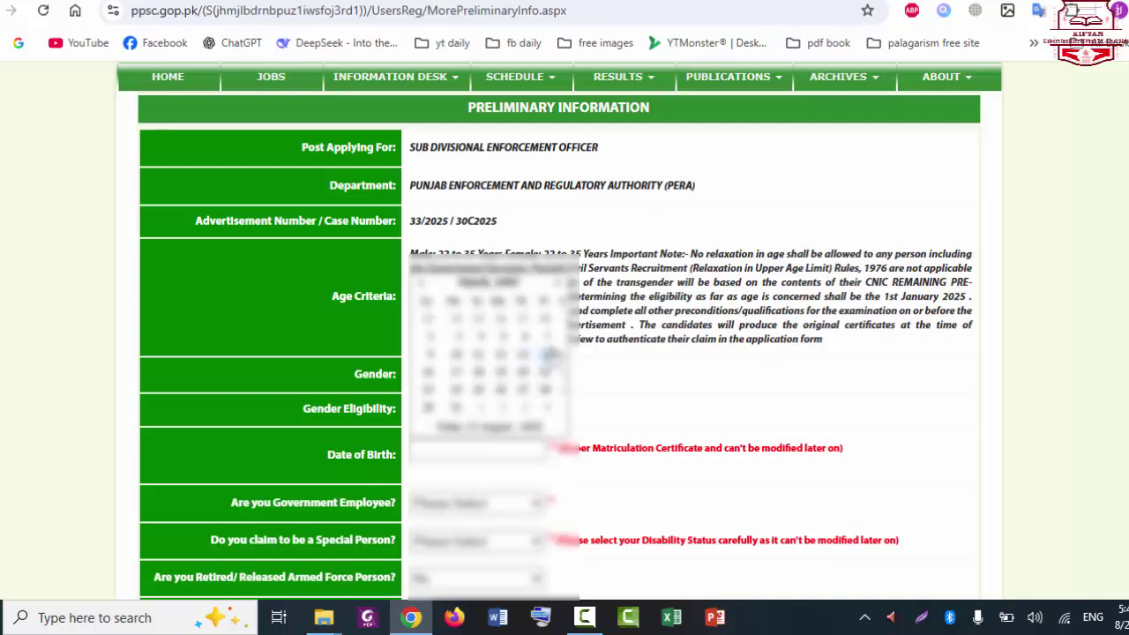
left_click(549, 357)
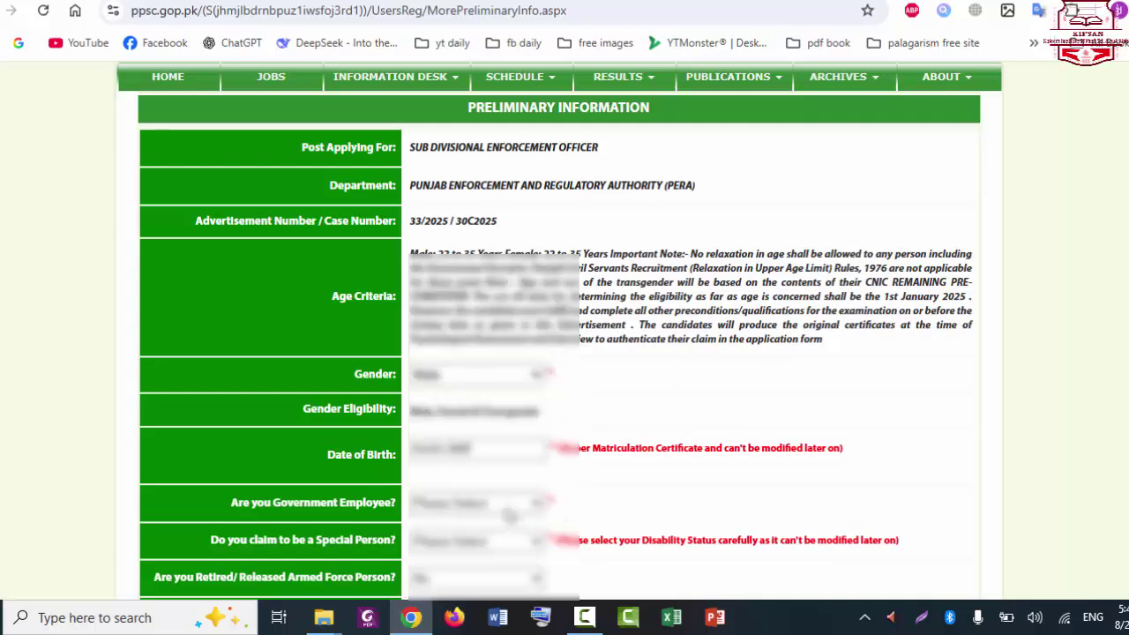
Step: Answer the government employee and special person questions, then submit the preliminary information
left_click(508, 507)
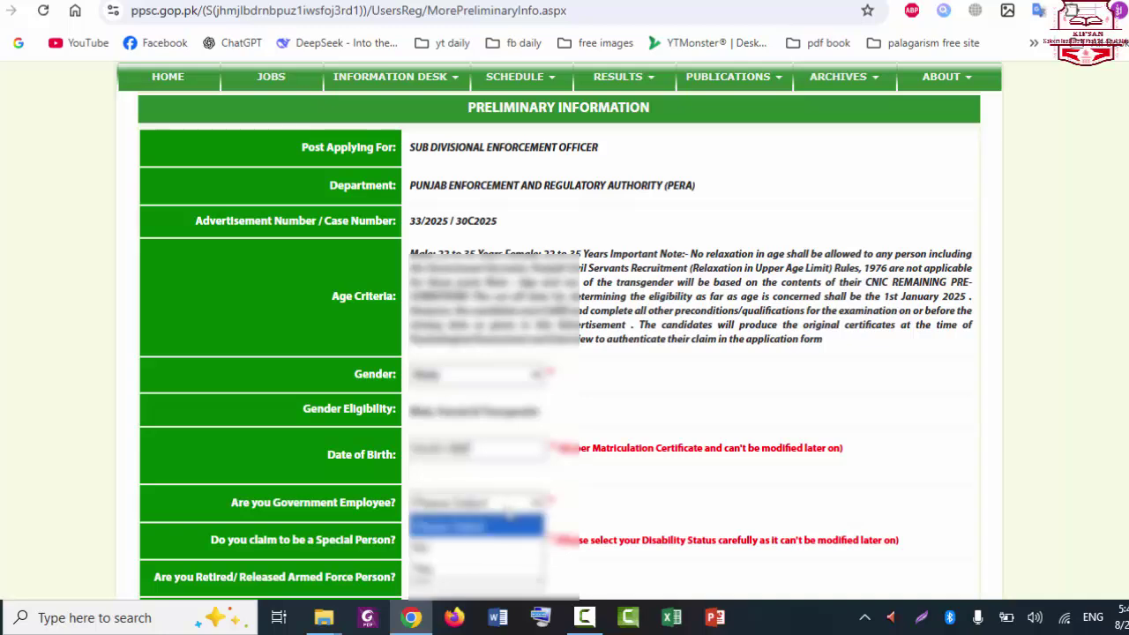
left_click(463, 547)
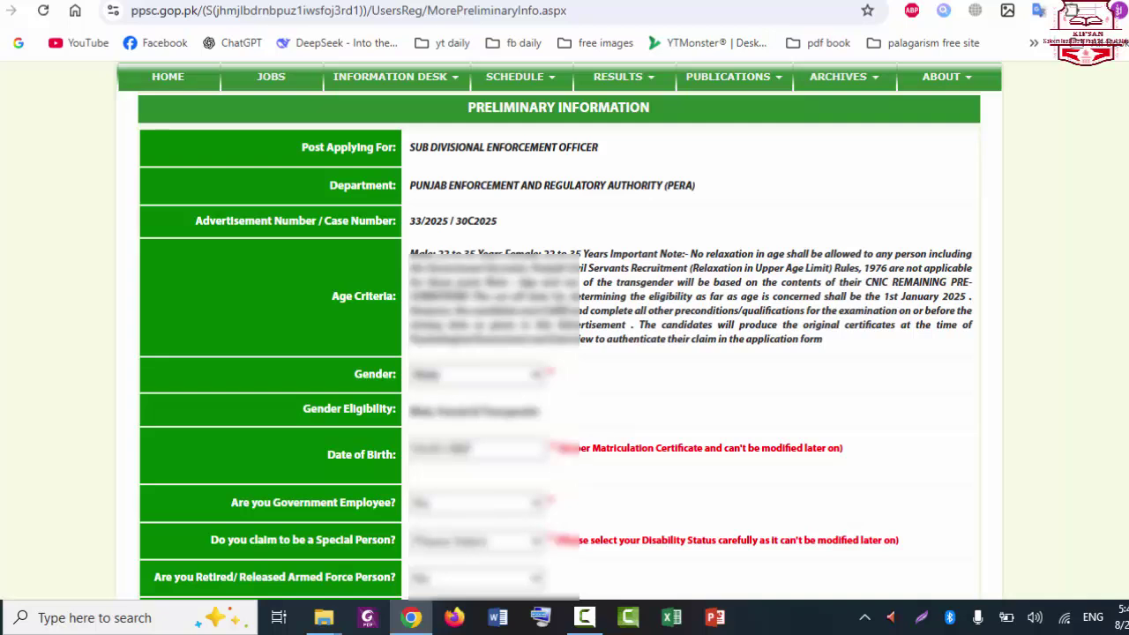
scroll(839, 462, "down", 2)
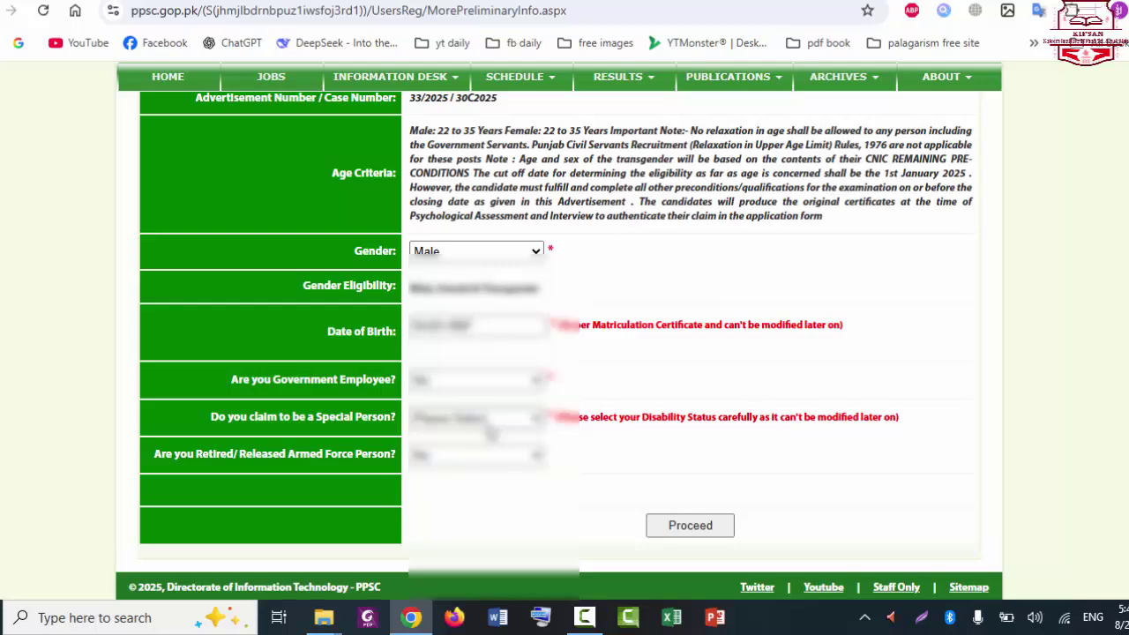
left_click(492, 434)
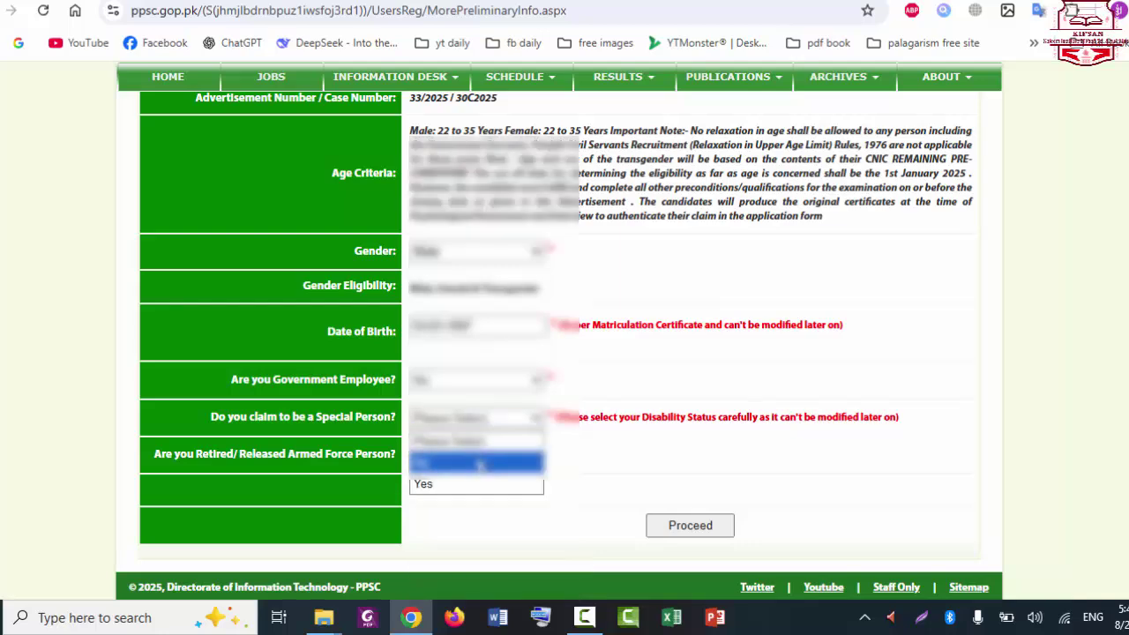
left_click(480, 467)
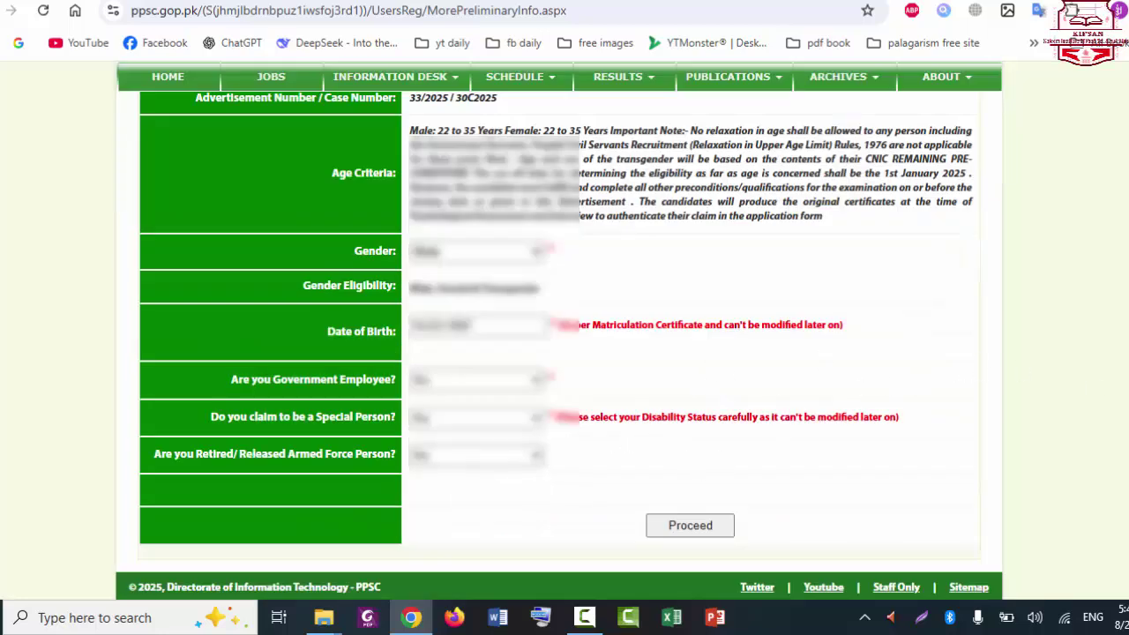
scroll(559, 330, "up", 1)
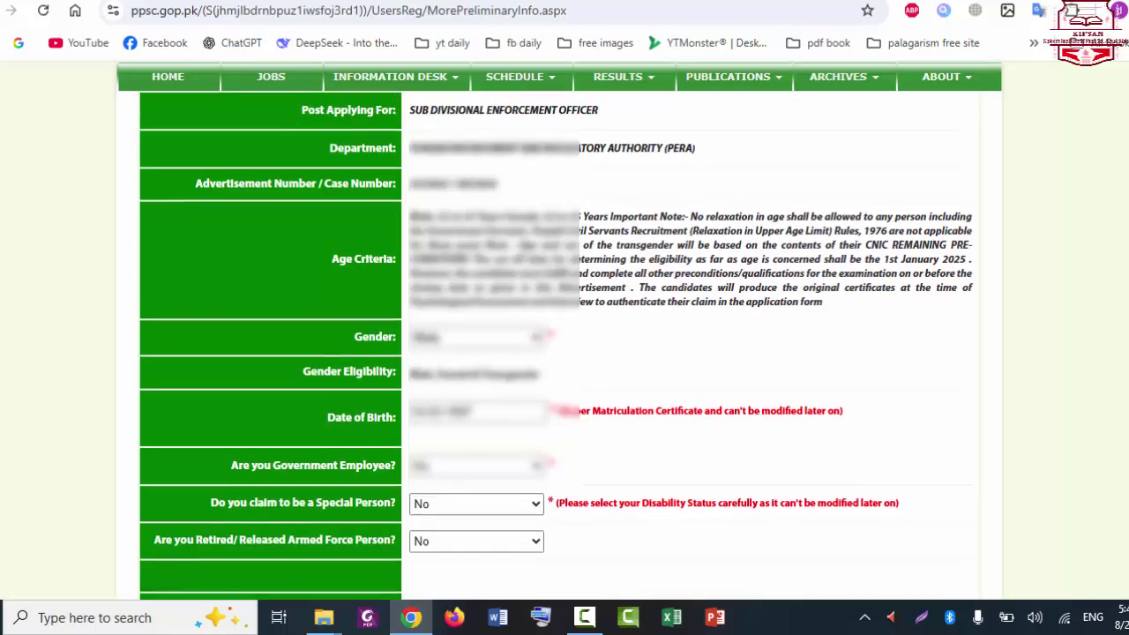
scroll(559, 344, "down", 1)
scroll(560, 344, "up", 1)
scroll(559, 344, "down", 1)
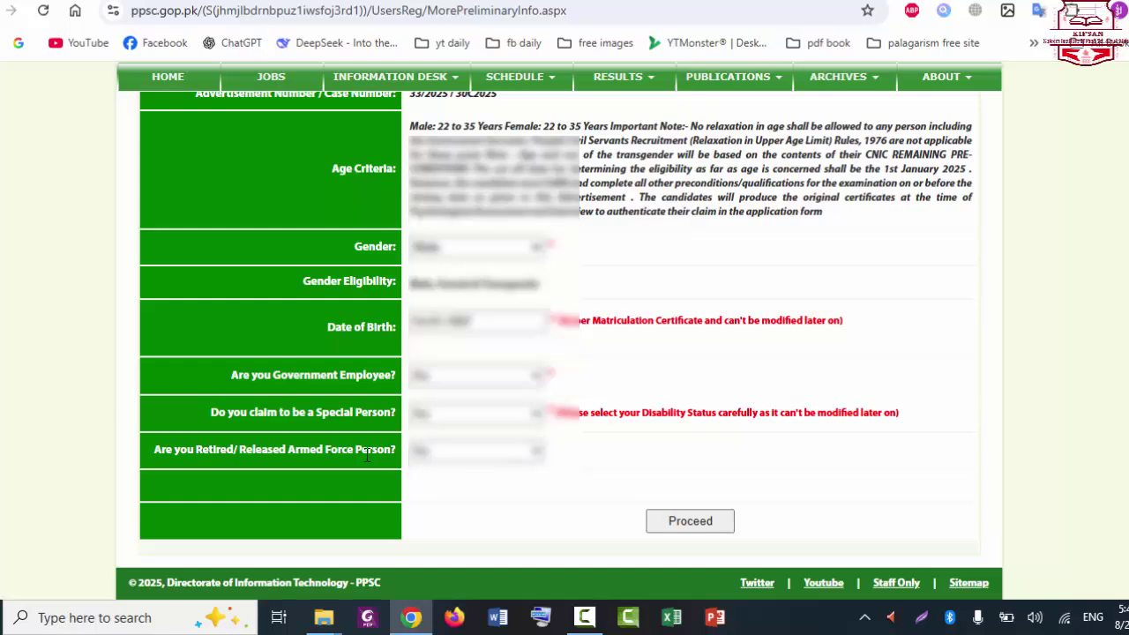
left_click(686, 521)
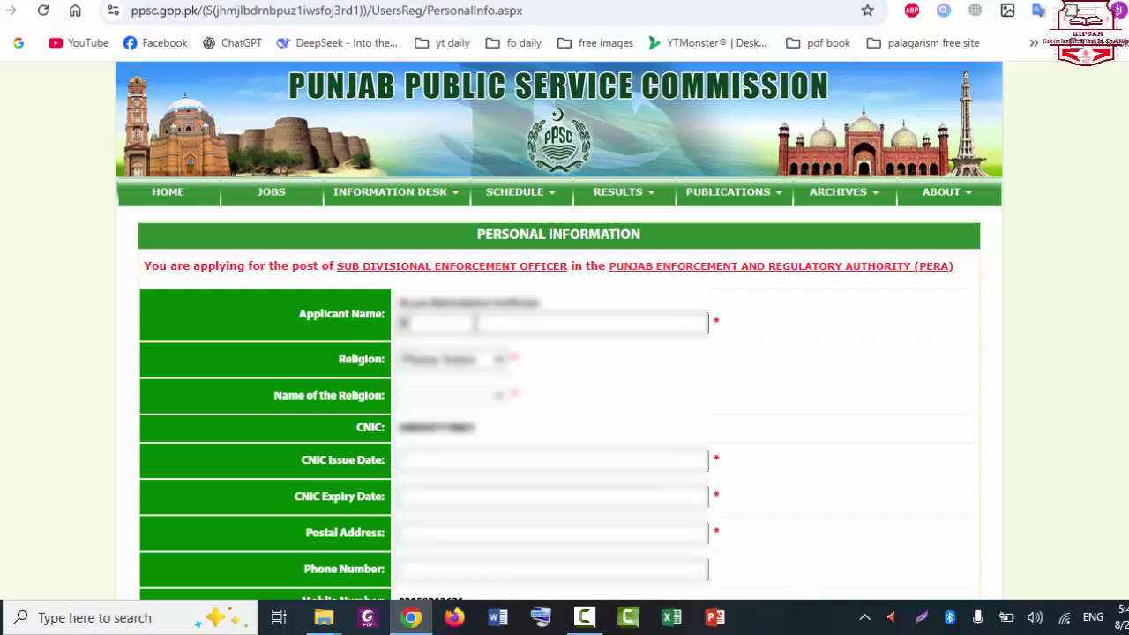
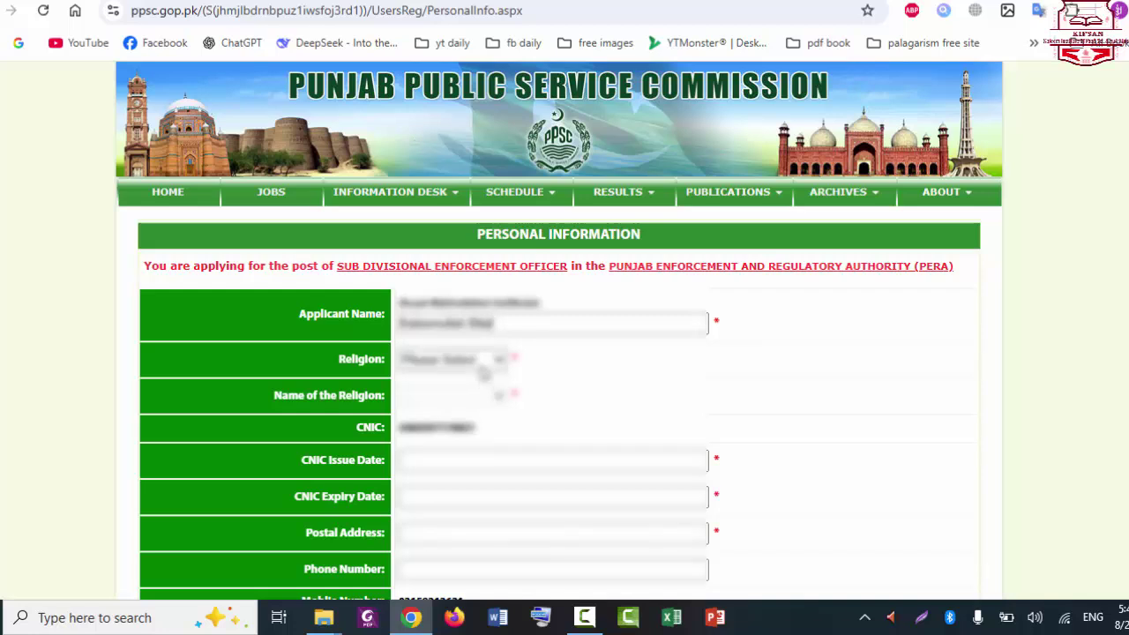
Step: Enter the applicant's name, set religion Muslim with name Islam, and pick the CNIC expiry date
left_click(476, 359)
left_click(449, 404)
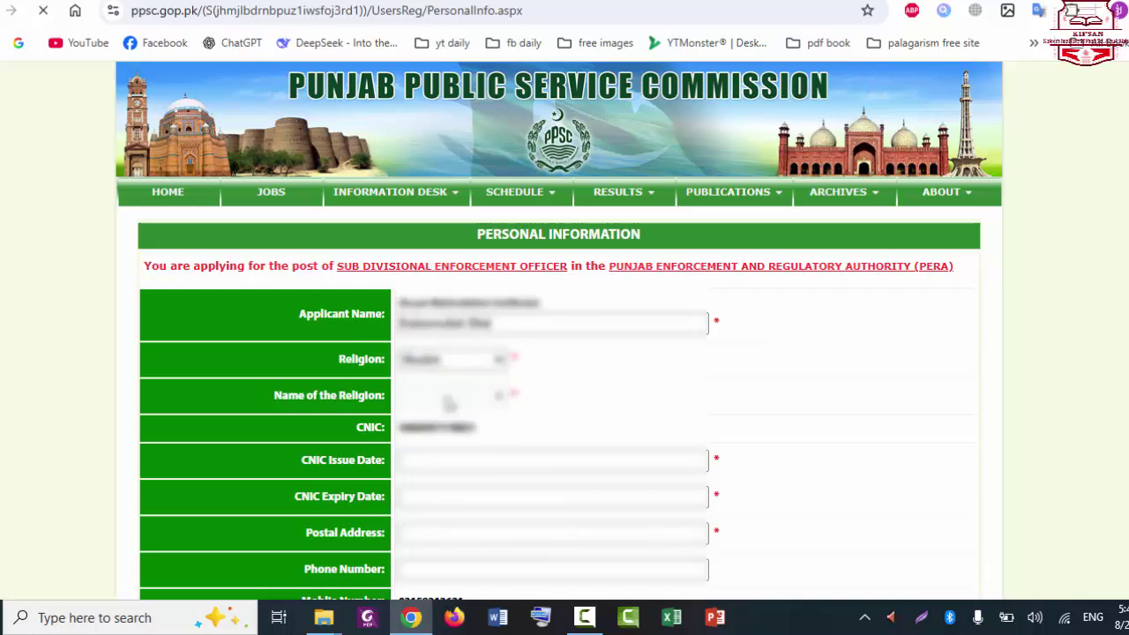
left_click(449, 397)
left_click(451, 420)
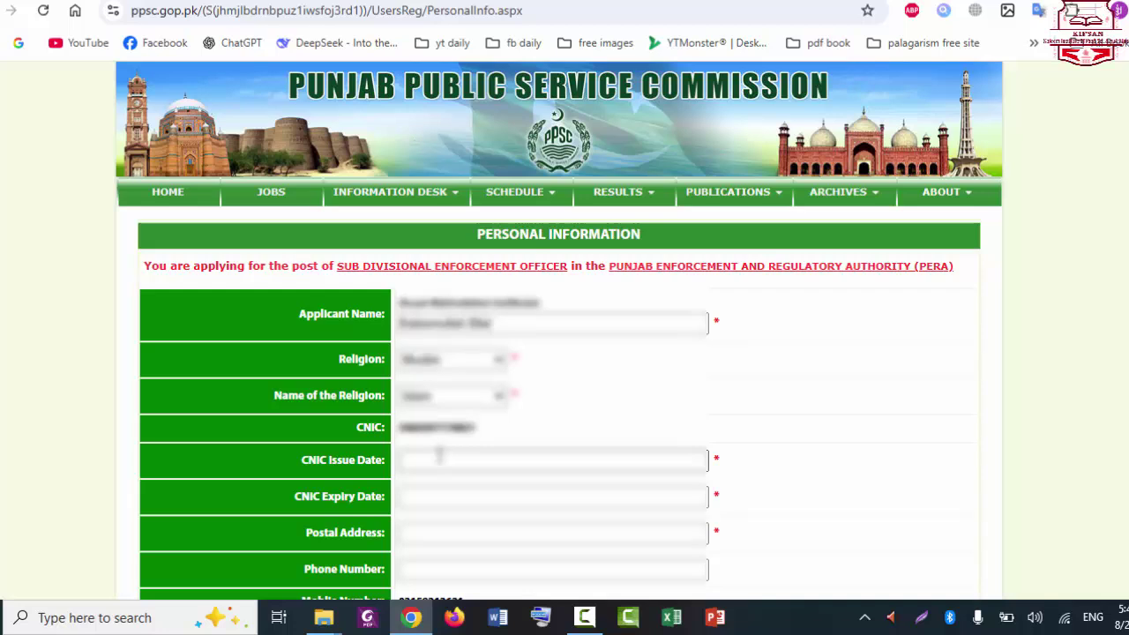
left_click(507, 494)
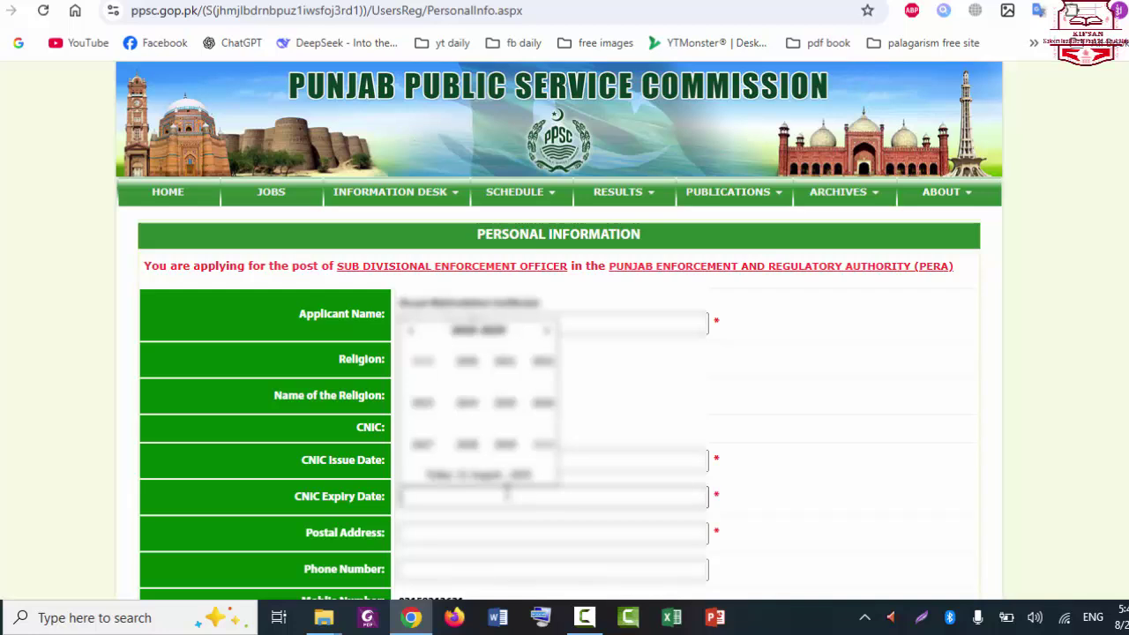
left_click(493, 446)
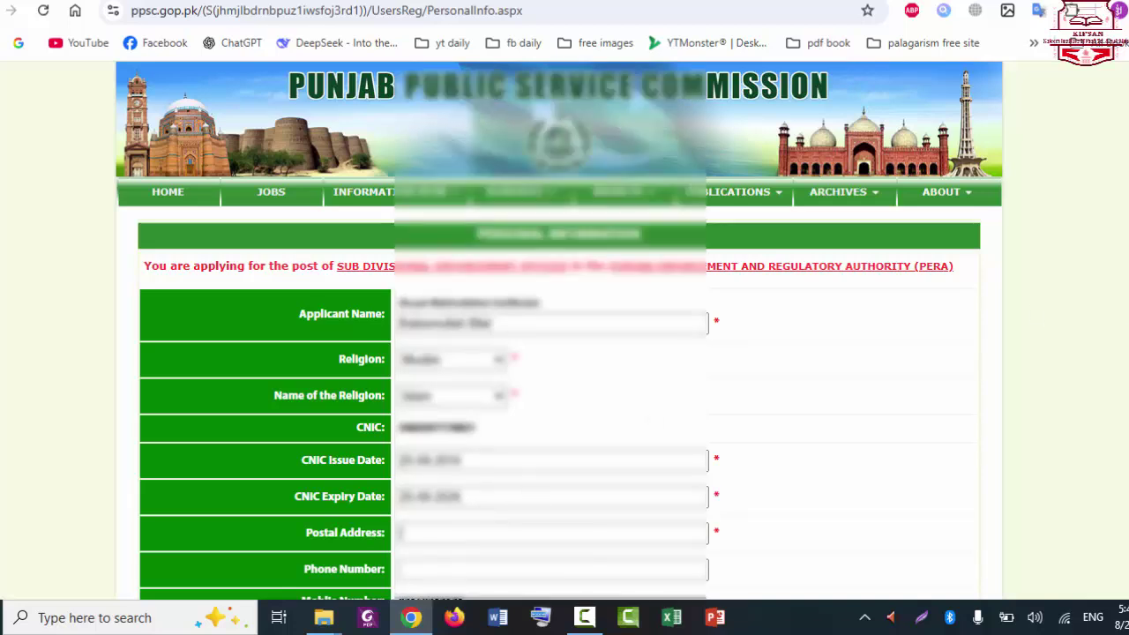
Step: Paste the copied address into the Postal Address field
scroll(459, 402, "down", 2)
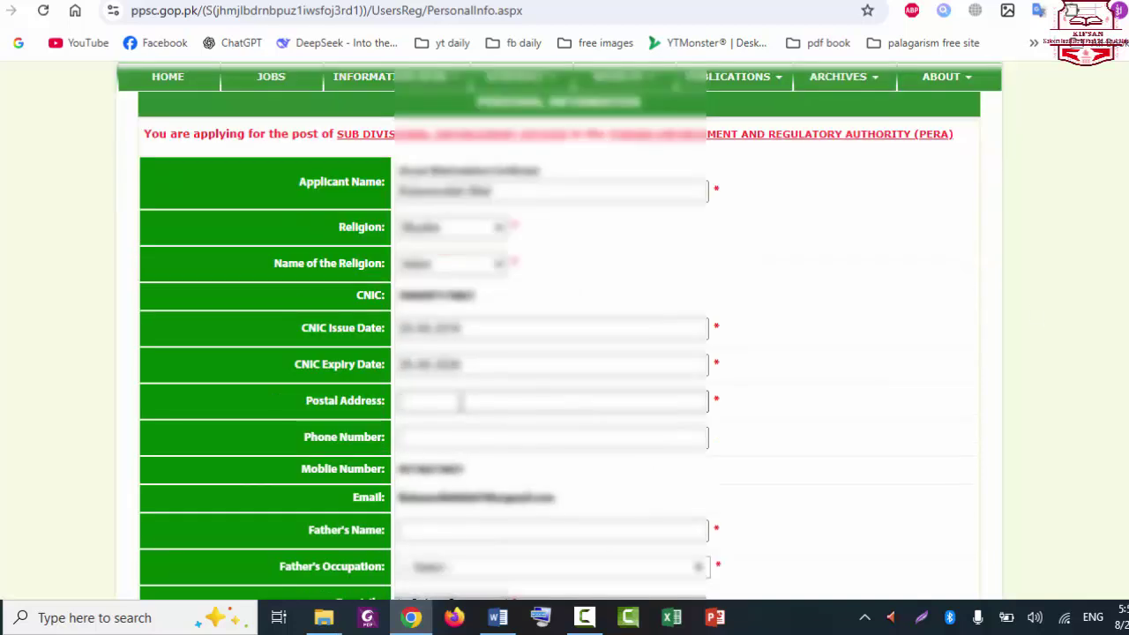
right_click(459, 403)
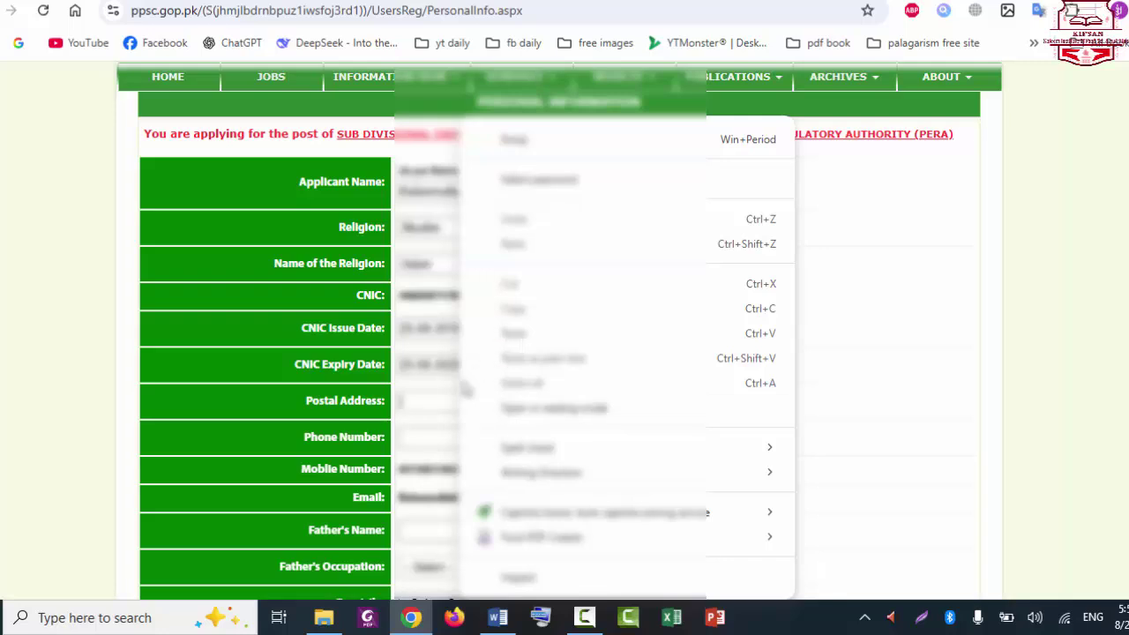
left_click(441, 398)
right_click(441, 399)
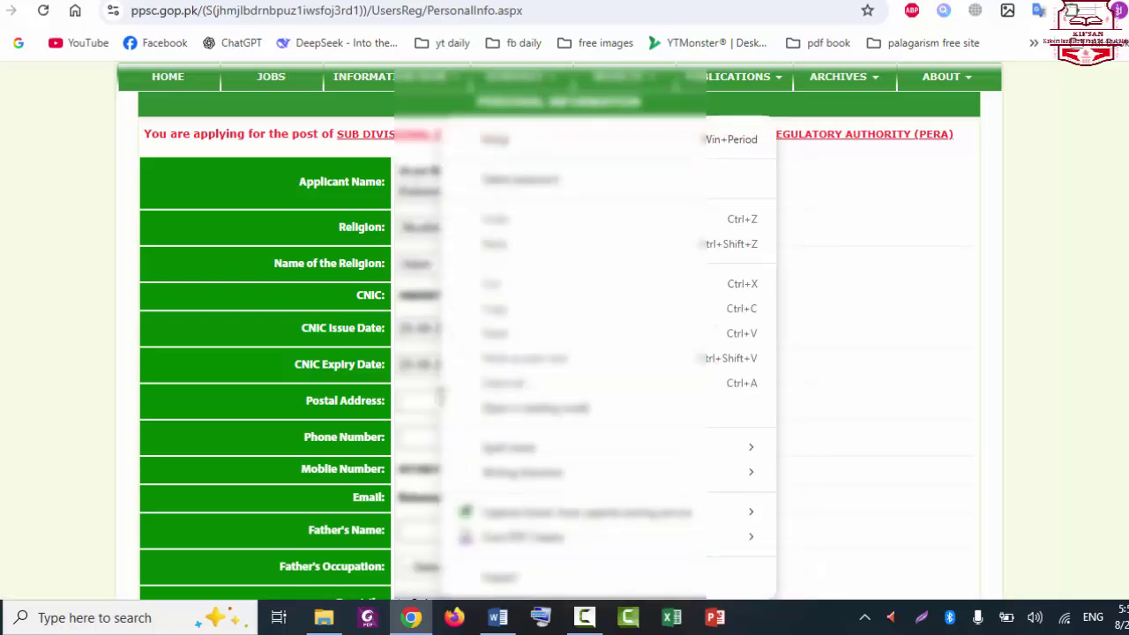
left_click(497, 336)
key("ctrl+a")
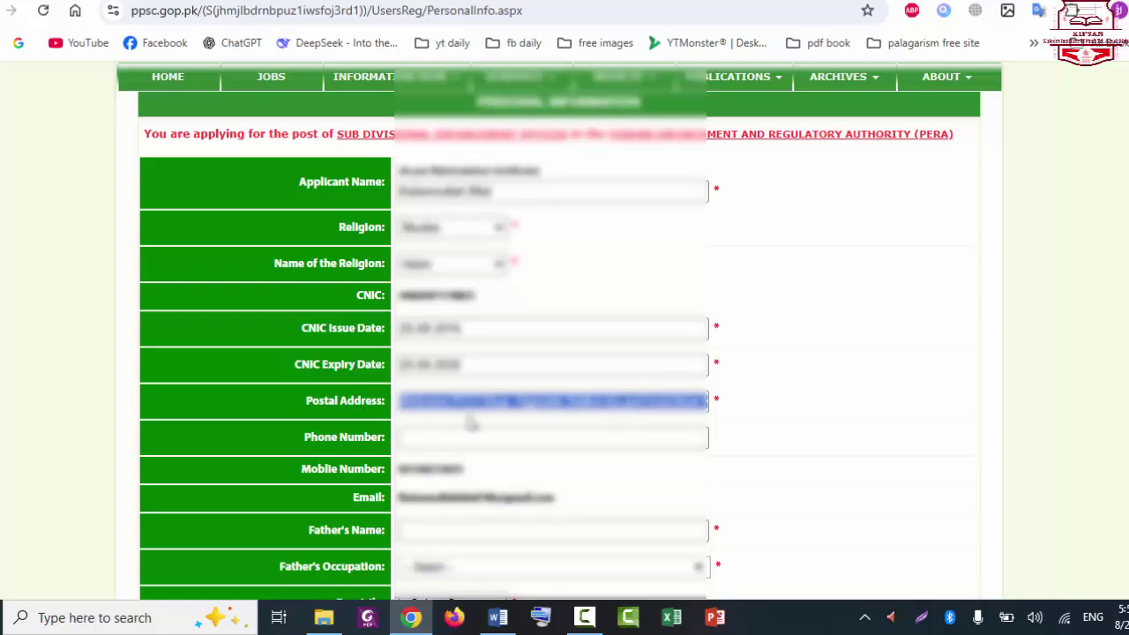
left_click(472, 401)
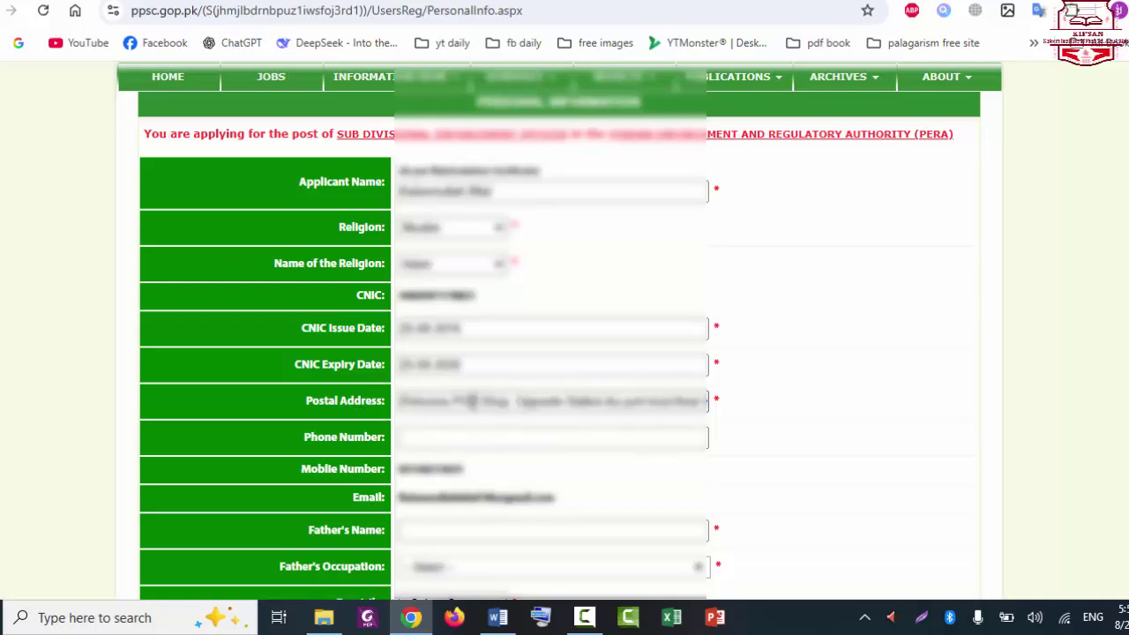
left_click(484, 437)
Step: Enter the father's name in the Father's Name field
scroll(565, 353, "down", 1)
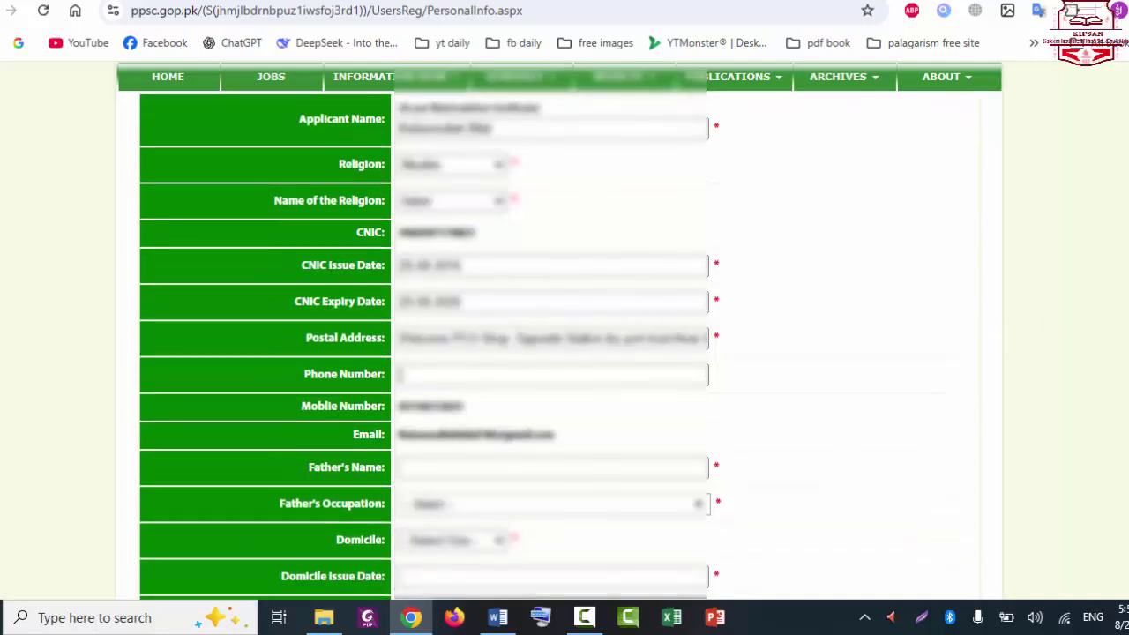
scroll(564, 352, "down", 1)
left_click(579, 419)
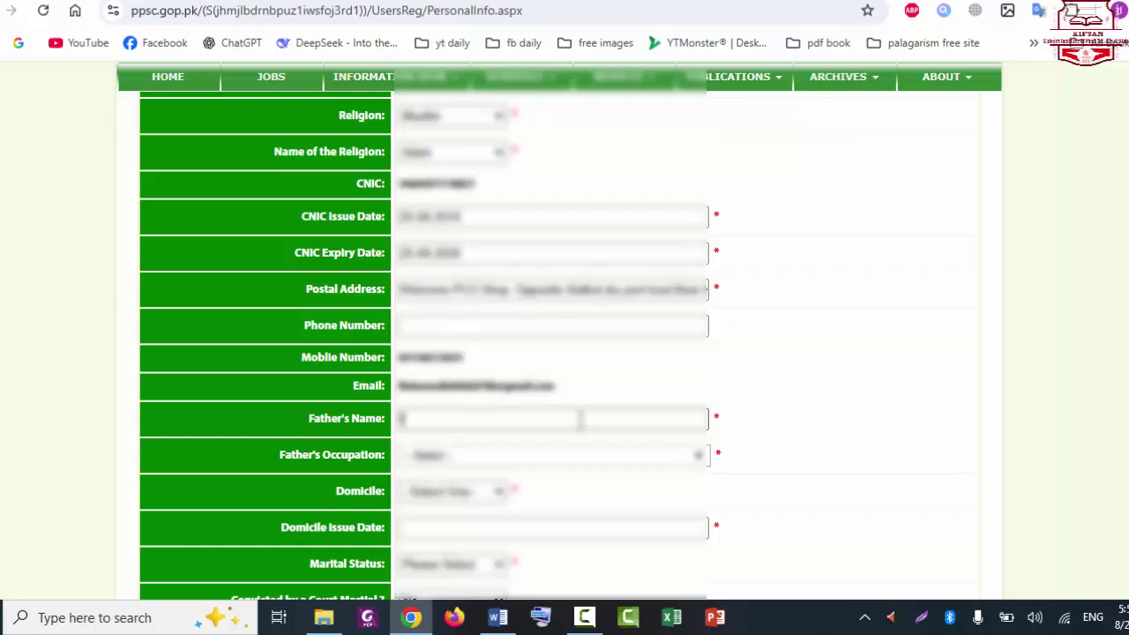
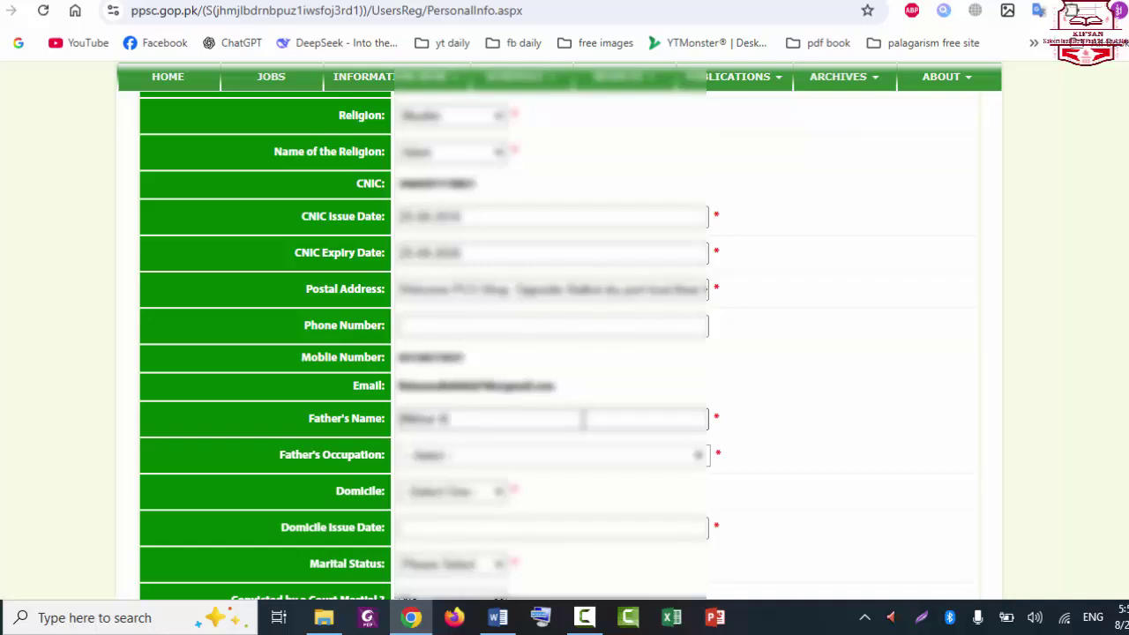
left_click(559, 462)
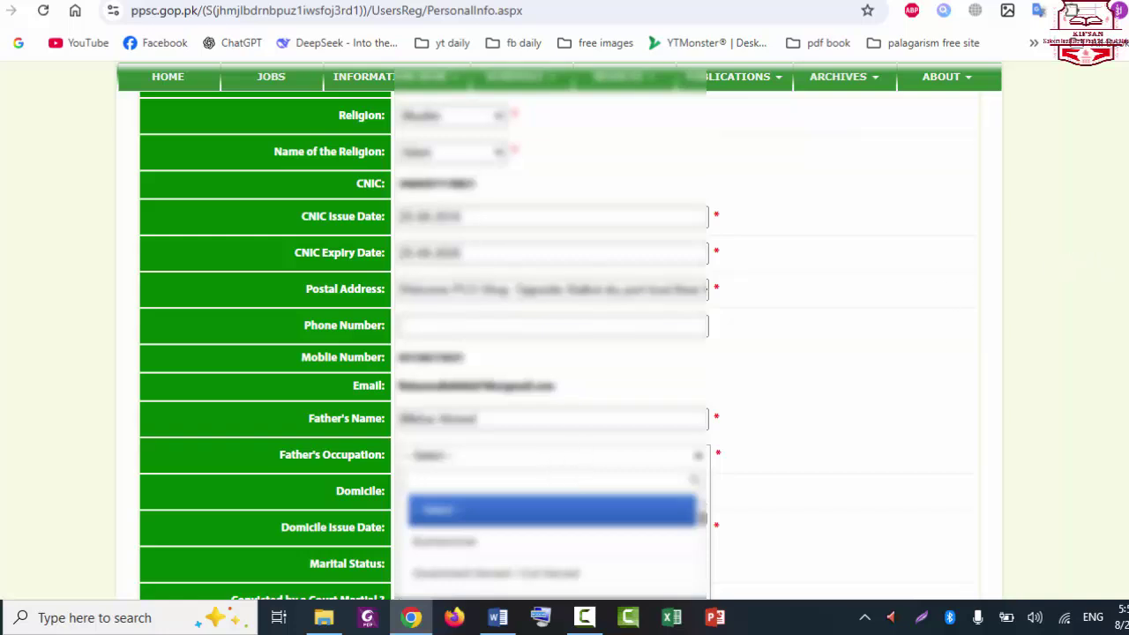
Step: Set the father's occupation by filtering the list with 'fa'
scroll(1091, 263, "down", 1)
scroll(737, 310, "down", 2)
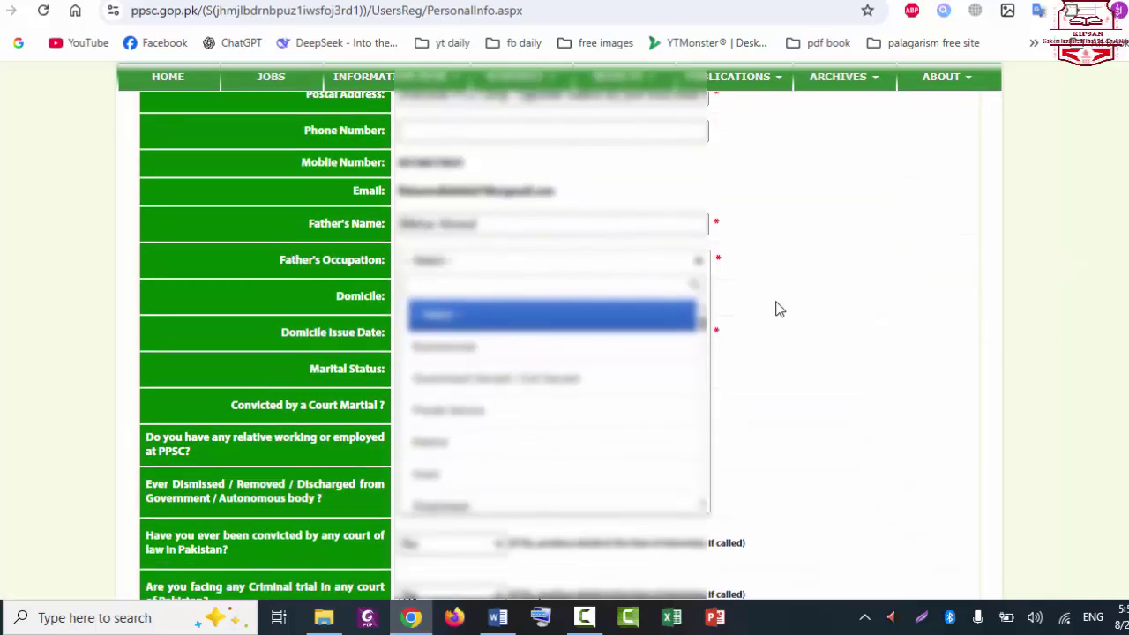
left_click_drag(706, 325, 708, 329)
type("fa")
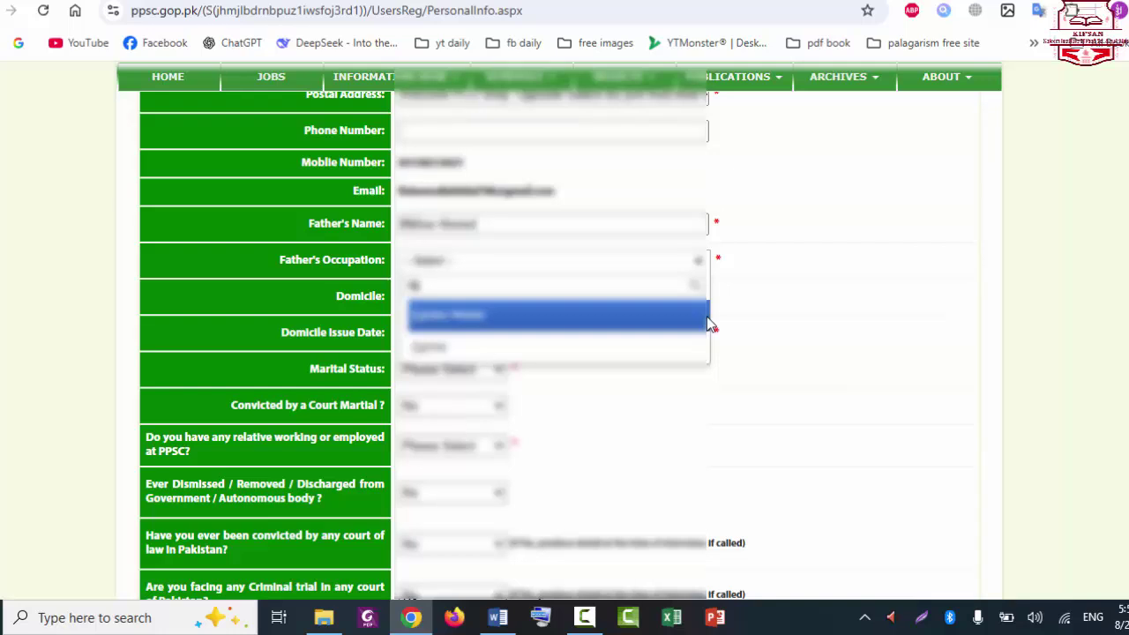
left_click(509, 353)
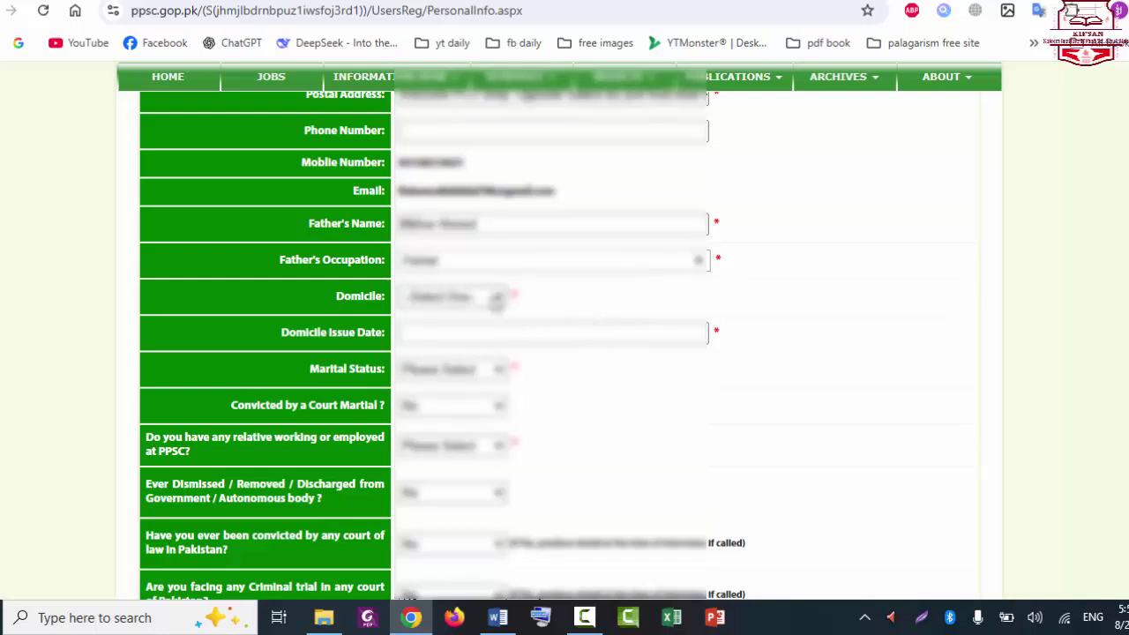
Step: Set the domicile district to Sialkot
left_click(496, 298)
scroll(446, 274, "down", 1)
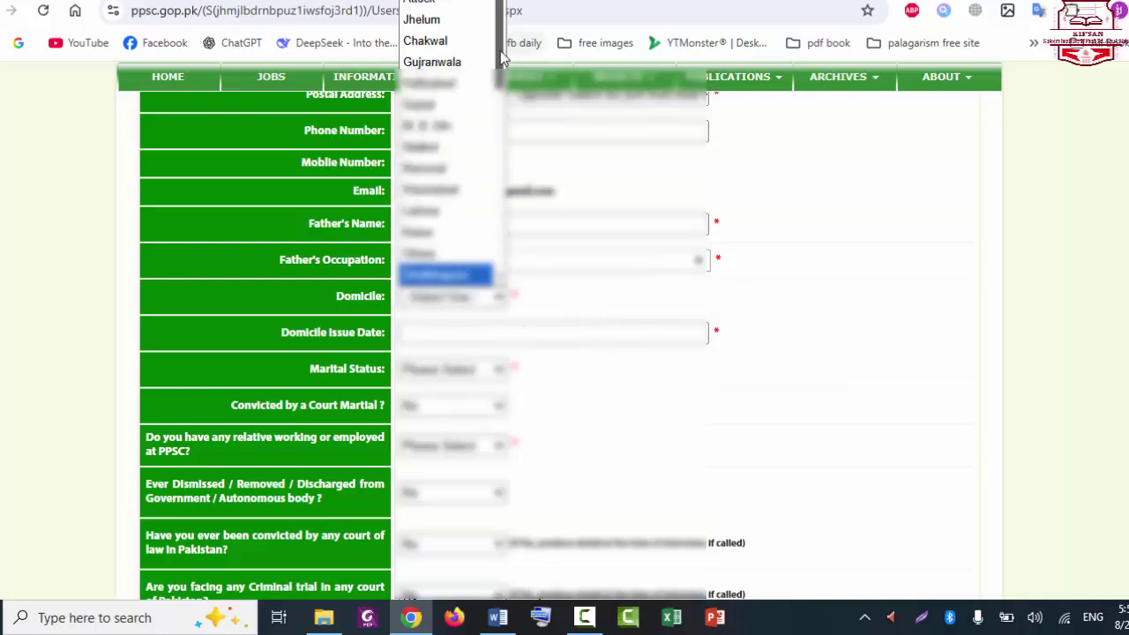
scroll(445, 274, "down", 2)
scroll(445, 226, "down", 5)
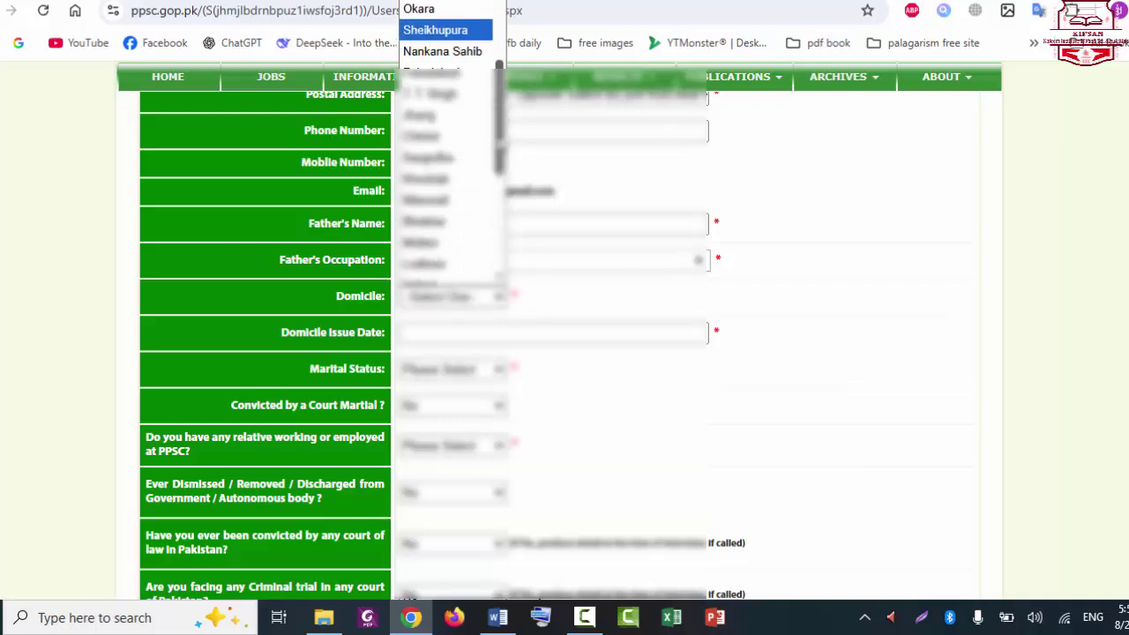
scroll(477, 234, "down", 3)
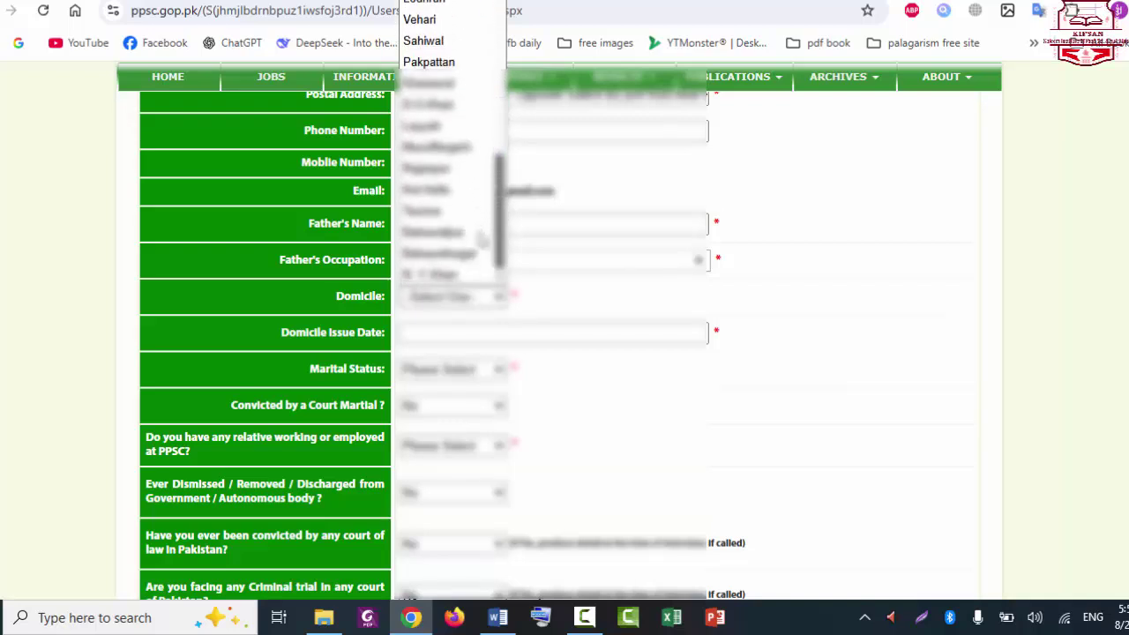
scroll(490, 229, "up", 4)
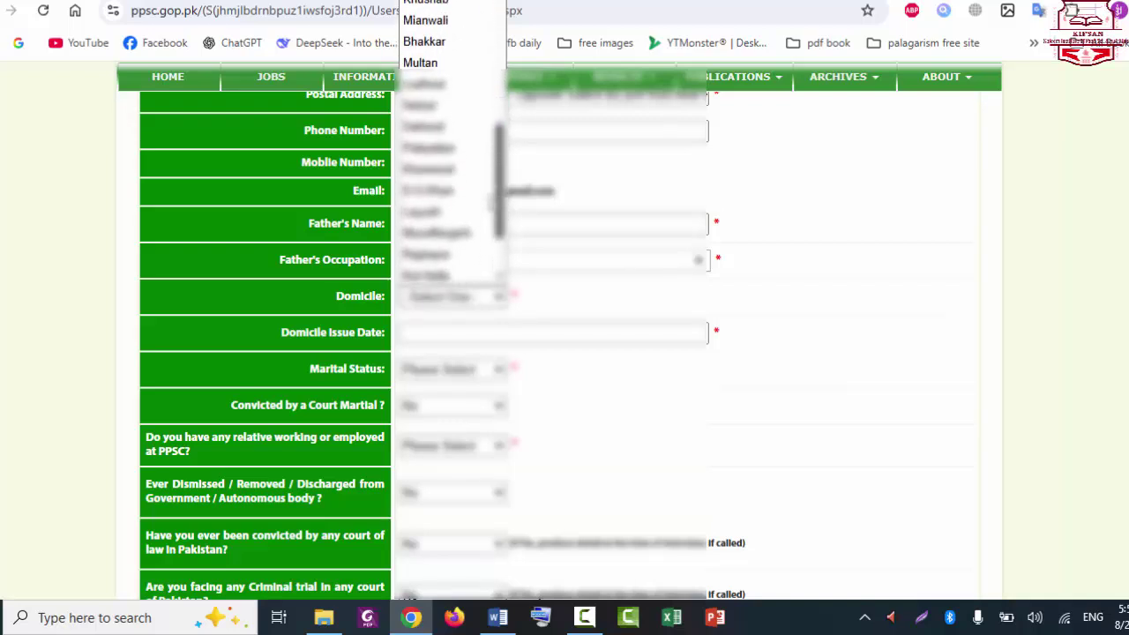
scroll(507, 243, "down", 4)
scroll(495, 163, "up", 4)
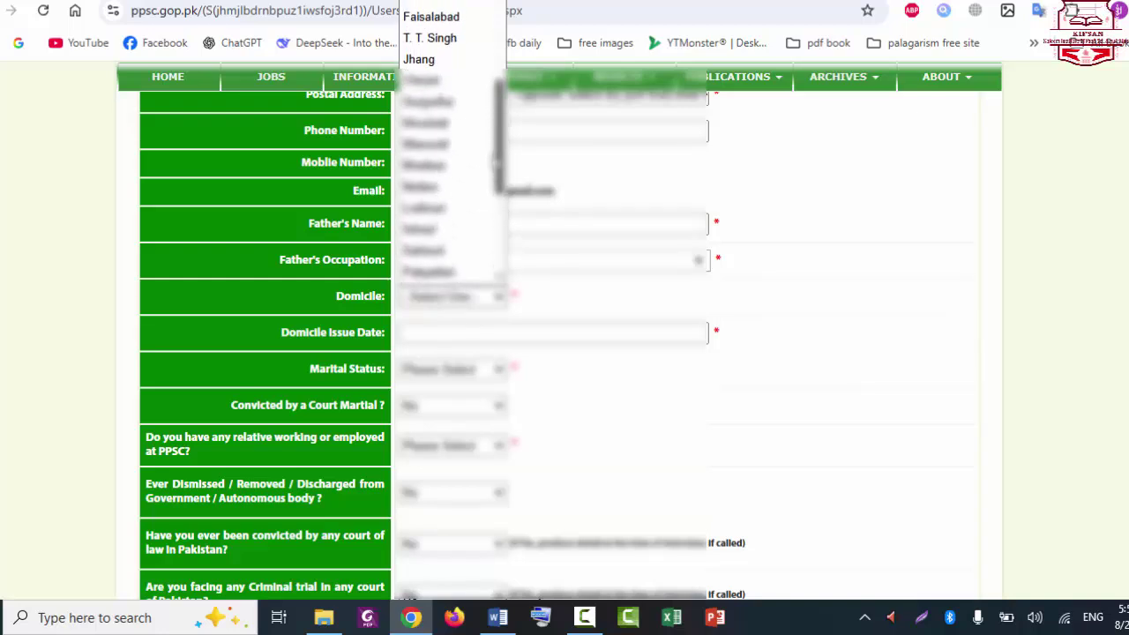
scroll(496, 161, "up", 3)
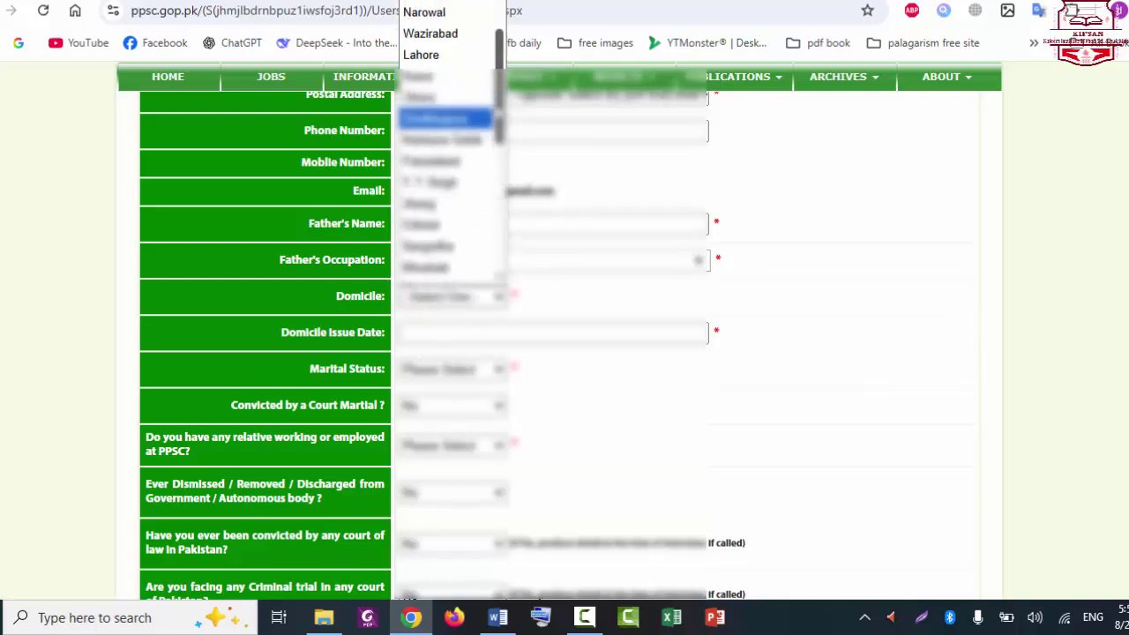
scroll(452, 150, "up", 2)
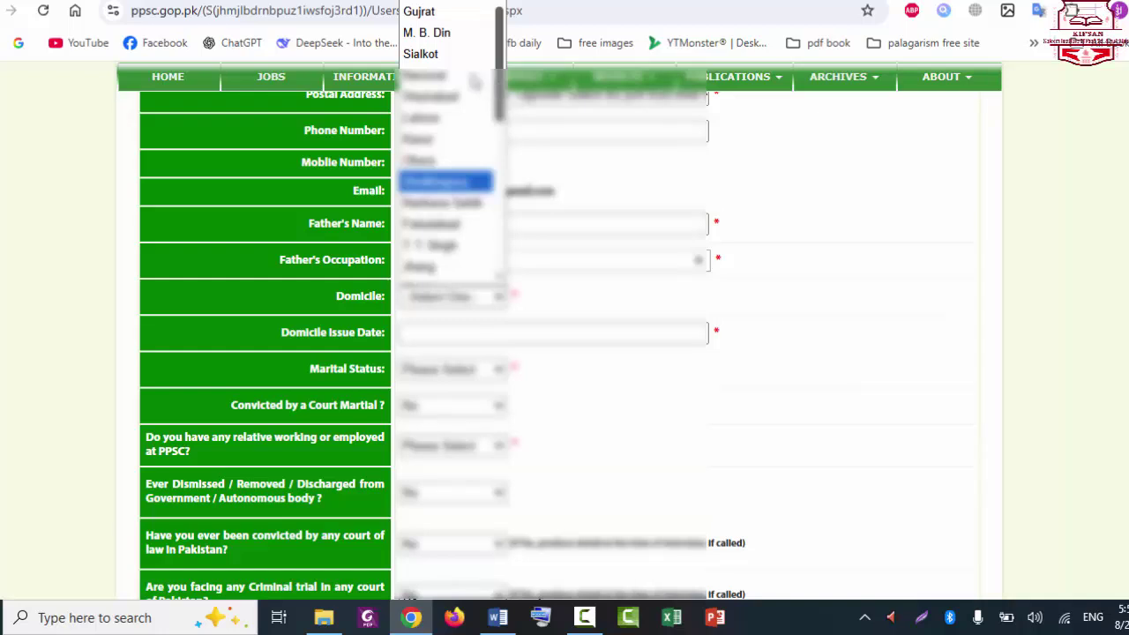
left_click(438, 54)
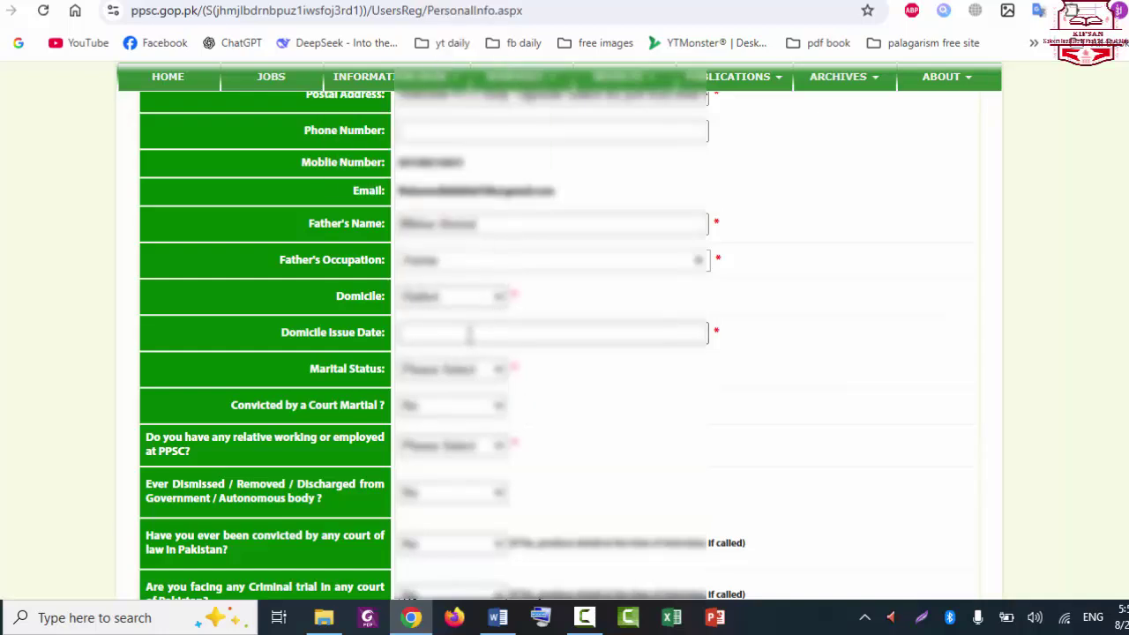
Step: Pick the Domicile Issue Date from the calendar and set marital status to Single
left_click(470, 333)
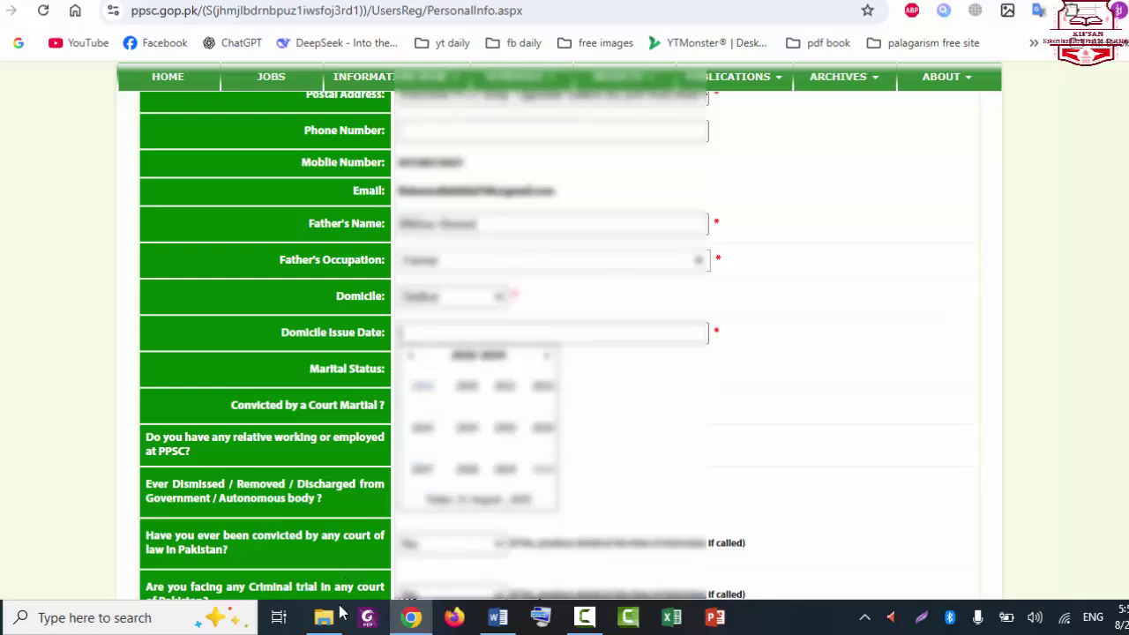
left_click(508, 423)
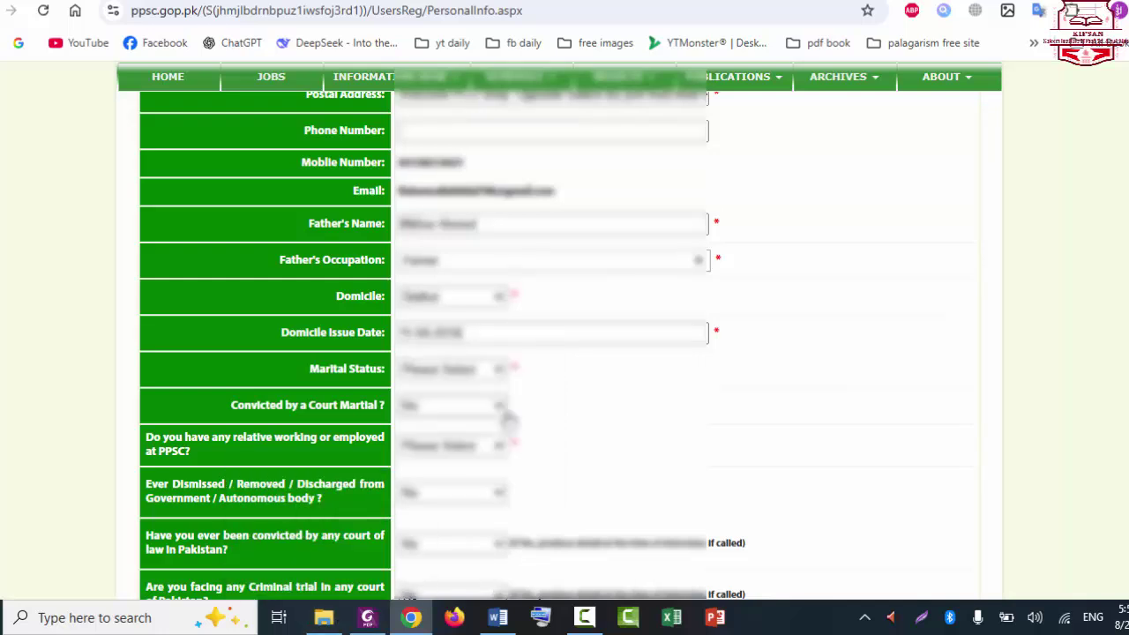
left_click(475, 374)
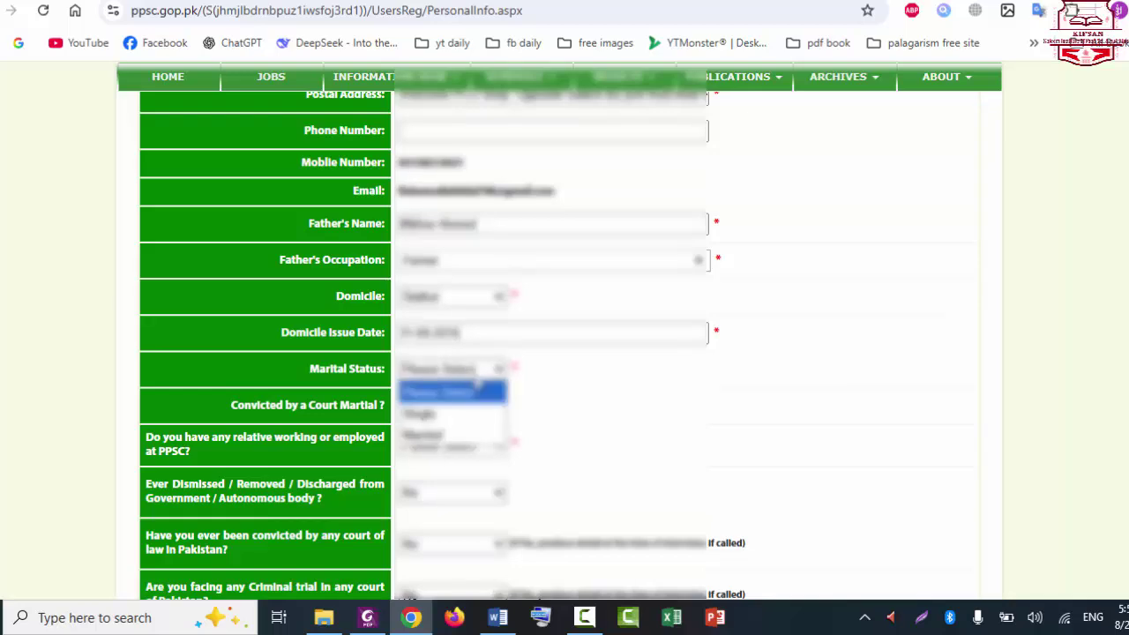
left_click(434, 413)
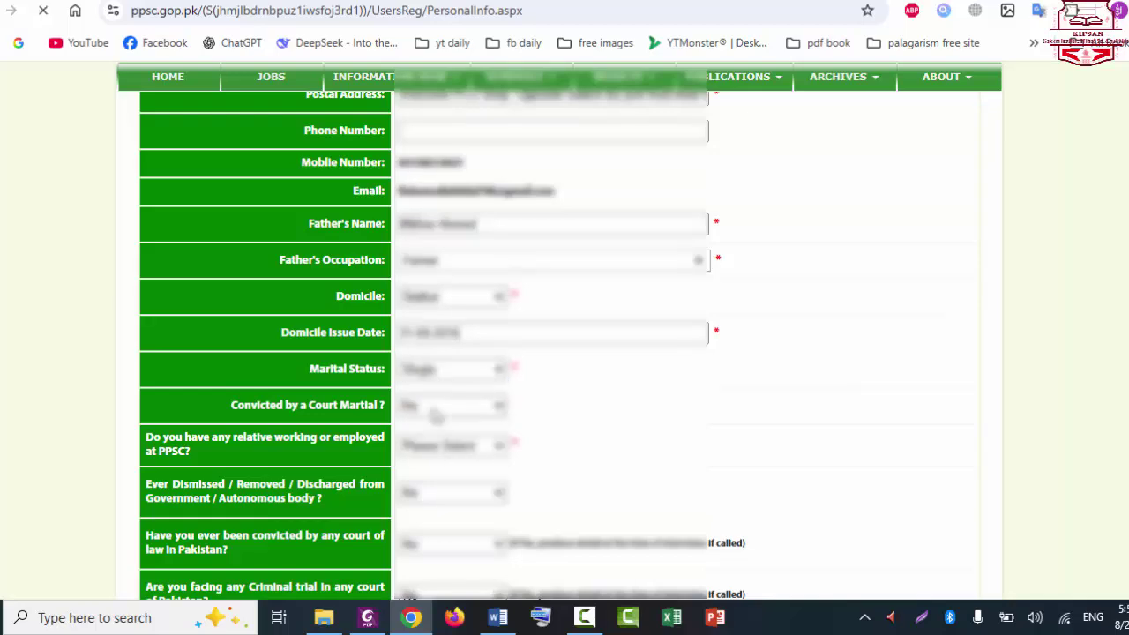
scroll(1019, 279, "down", 1)
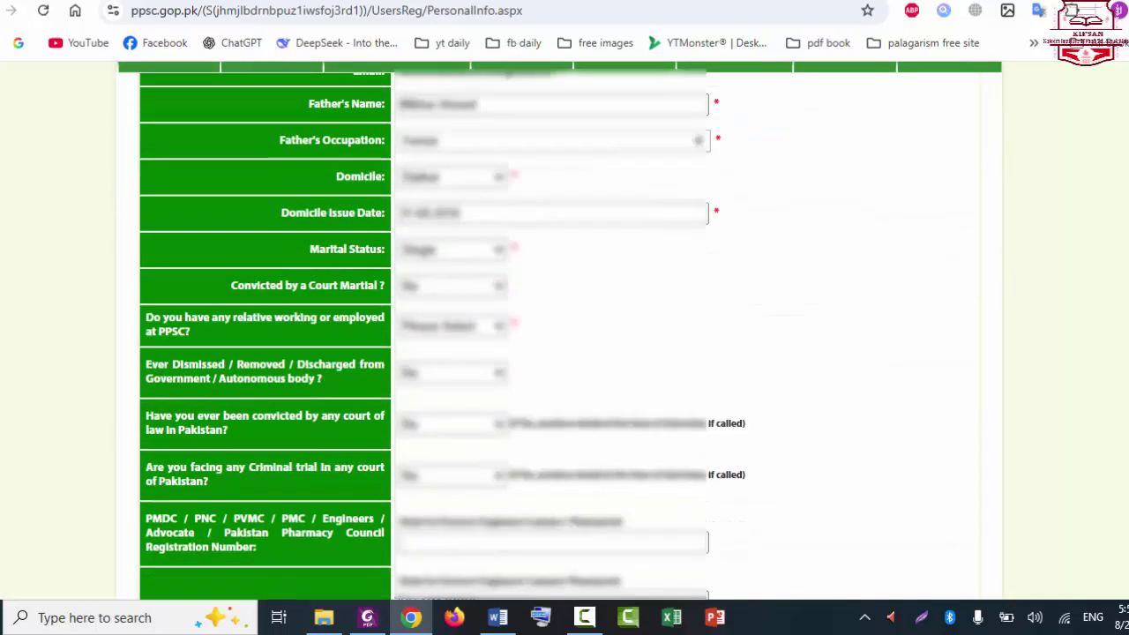
scroll(540, 351, "down", 1)
scroll(541, 351, "up", 1)
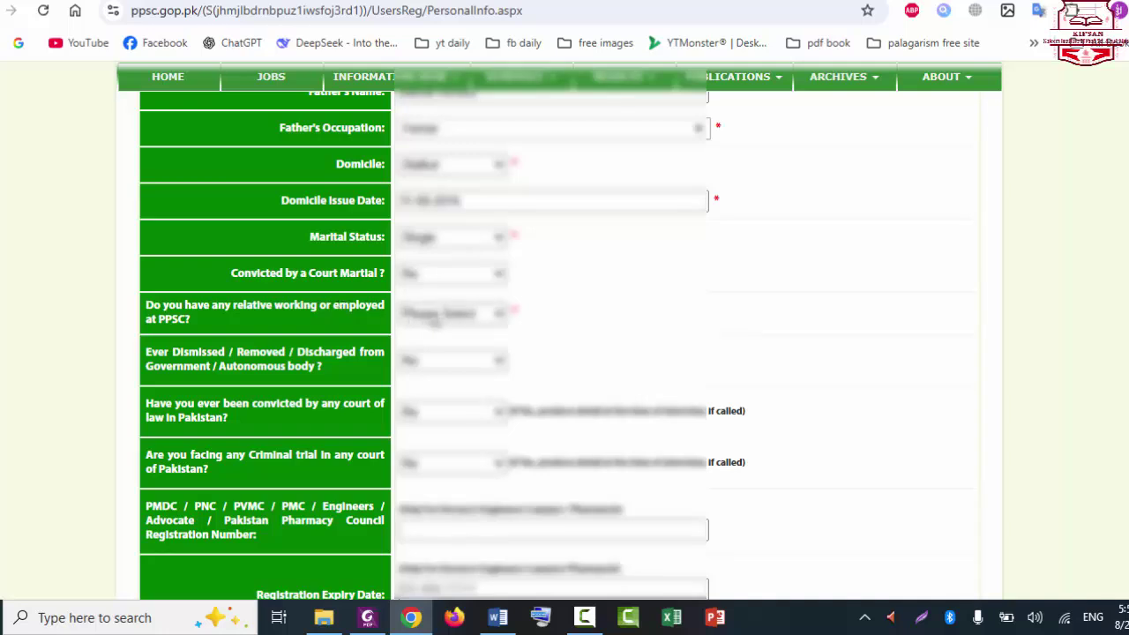
Step: Answer No to having a relative working at PPSC, then move further down the form
left_click(434, 321)
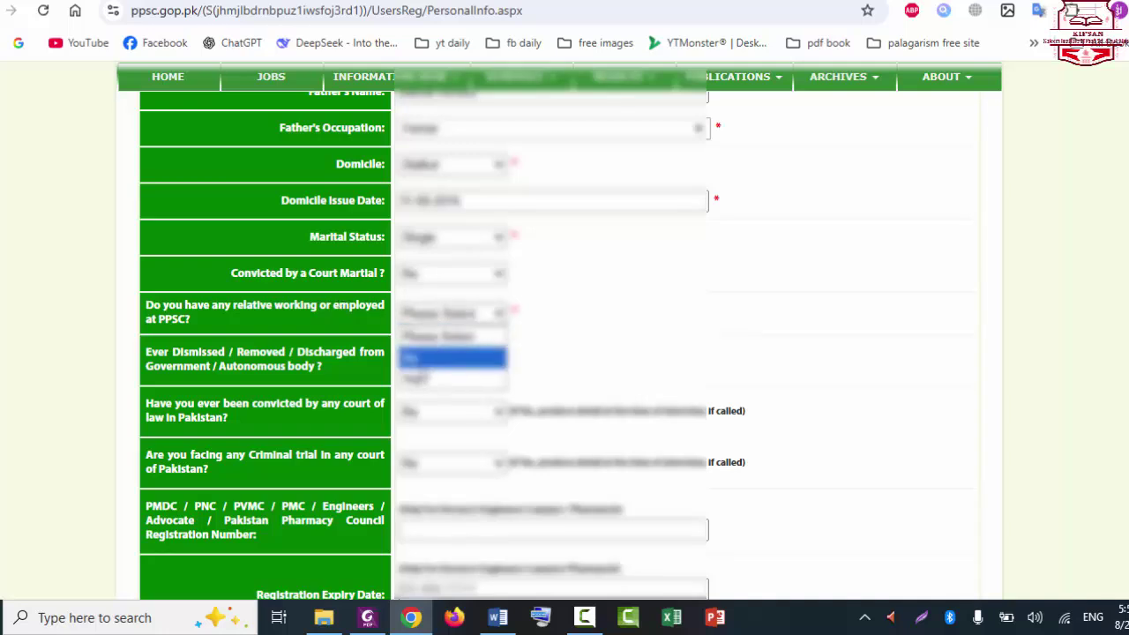
left_click(425, 358)
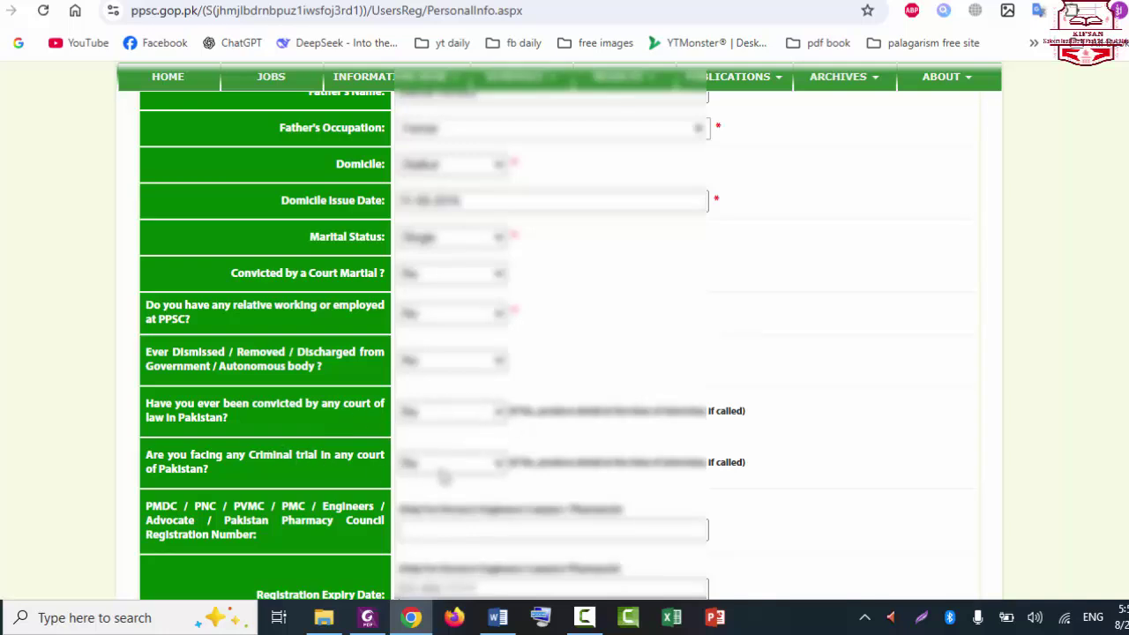
scroll(565, 344, "down", 3)
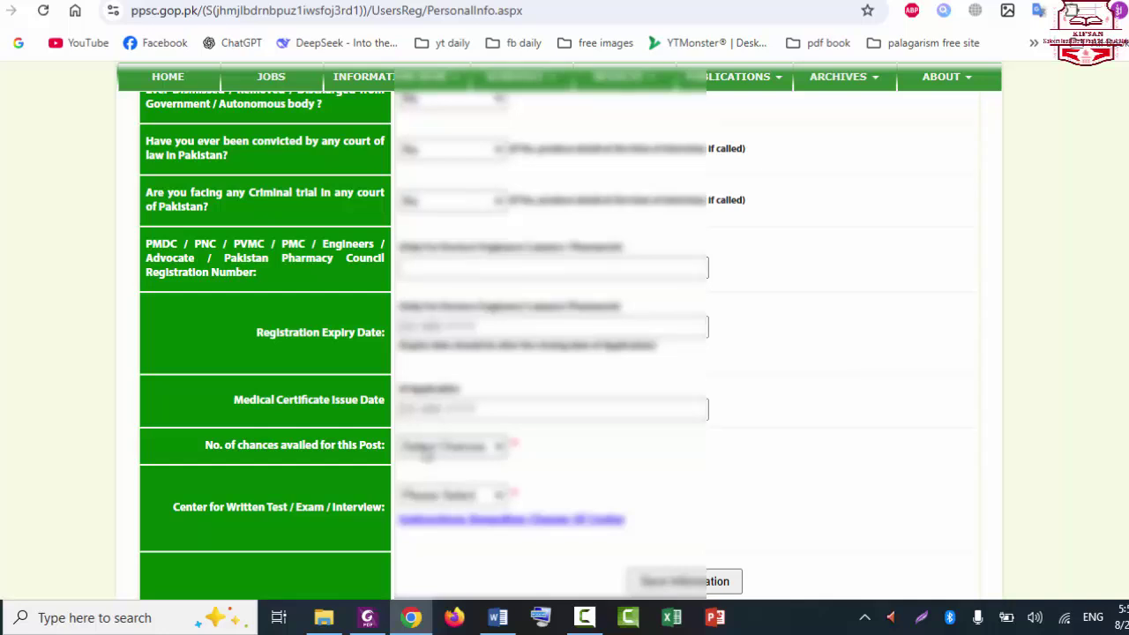
Step: Choose the number of chances availed and make Lahore the written test and interview centre
left_click(426, 453)
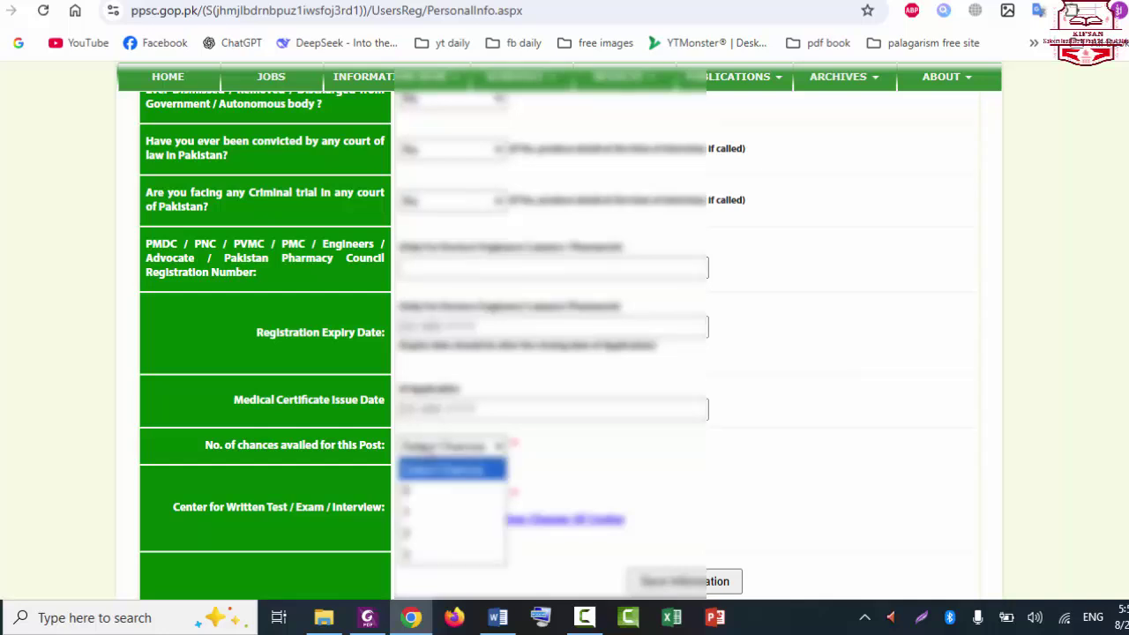
left_click(420, 492)
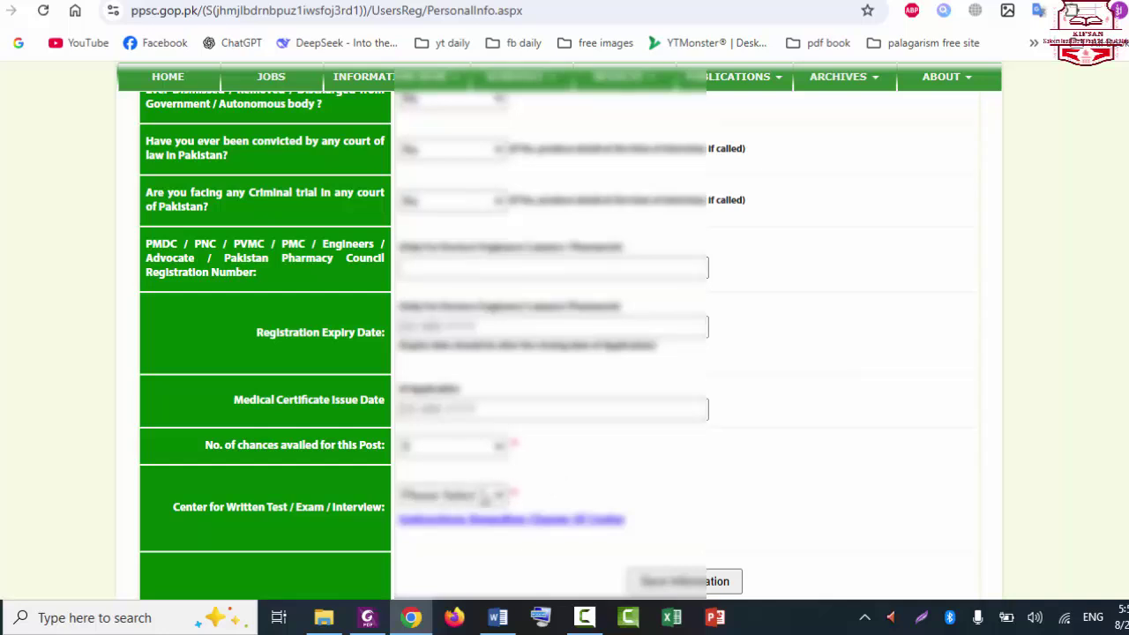
left_click(483, 497)
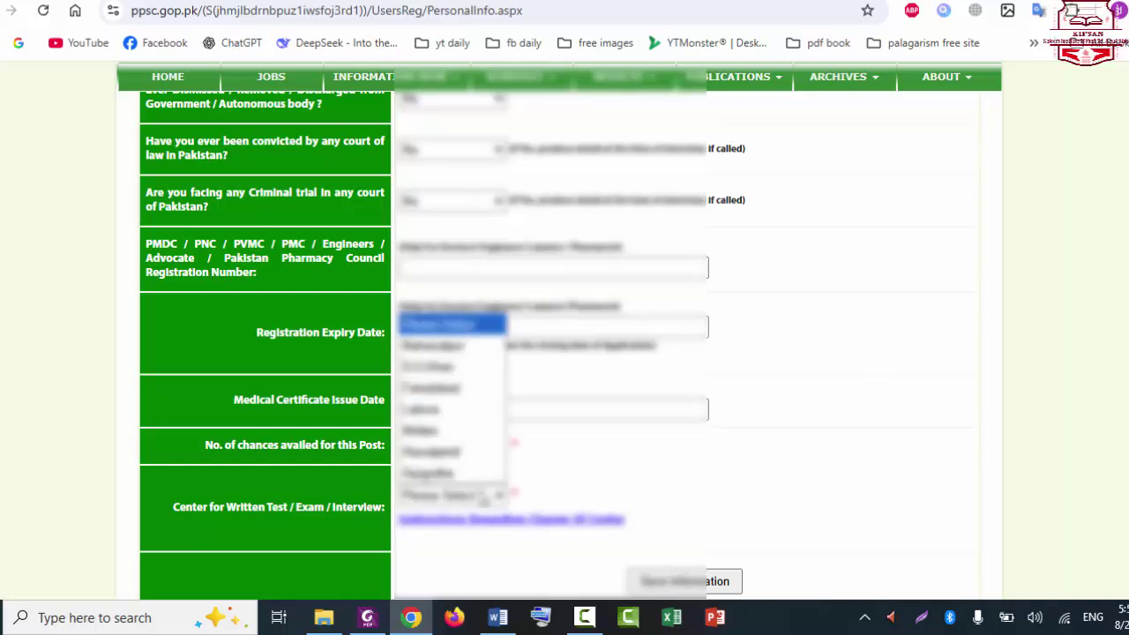
left_click(454, 409)
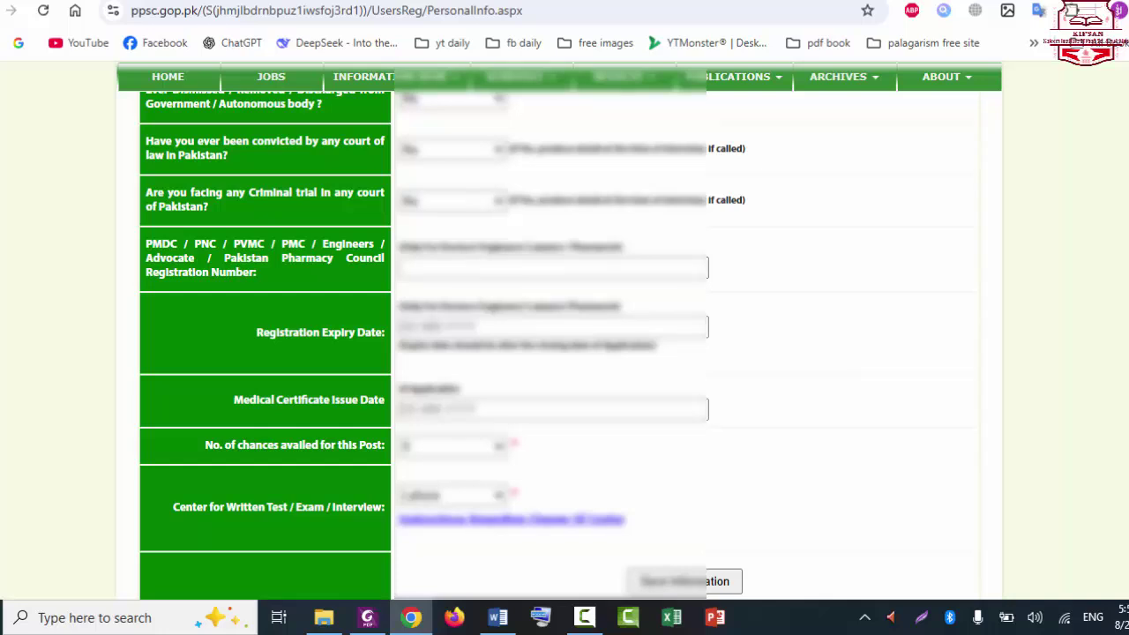
scroll(560, 330, "down", 1)
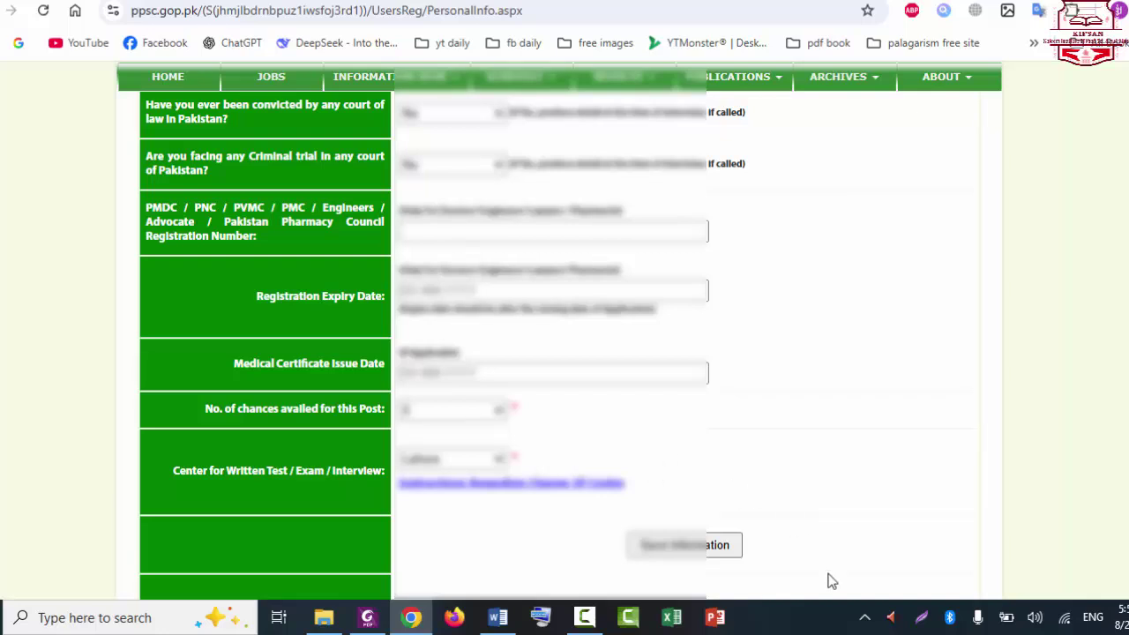
left_click(735, 545)
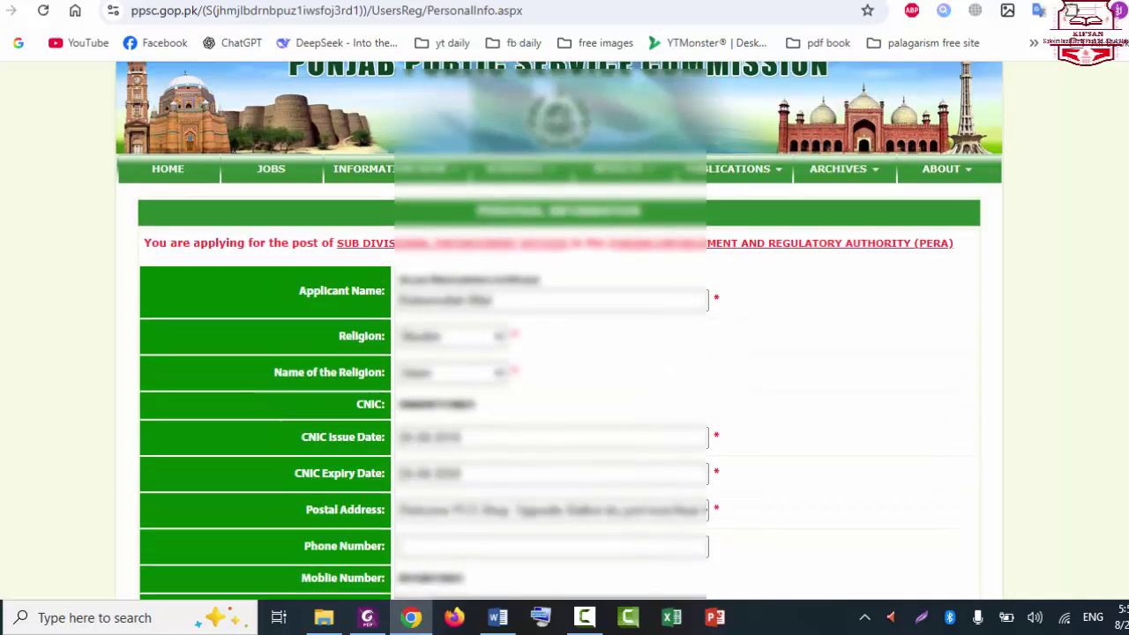
scroll(559, 344, "down", 1)
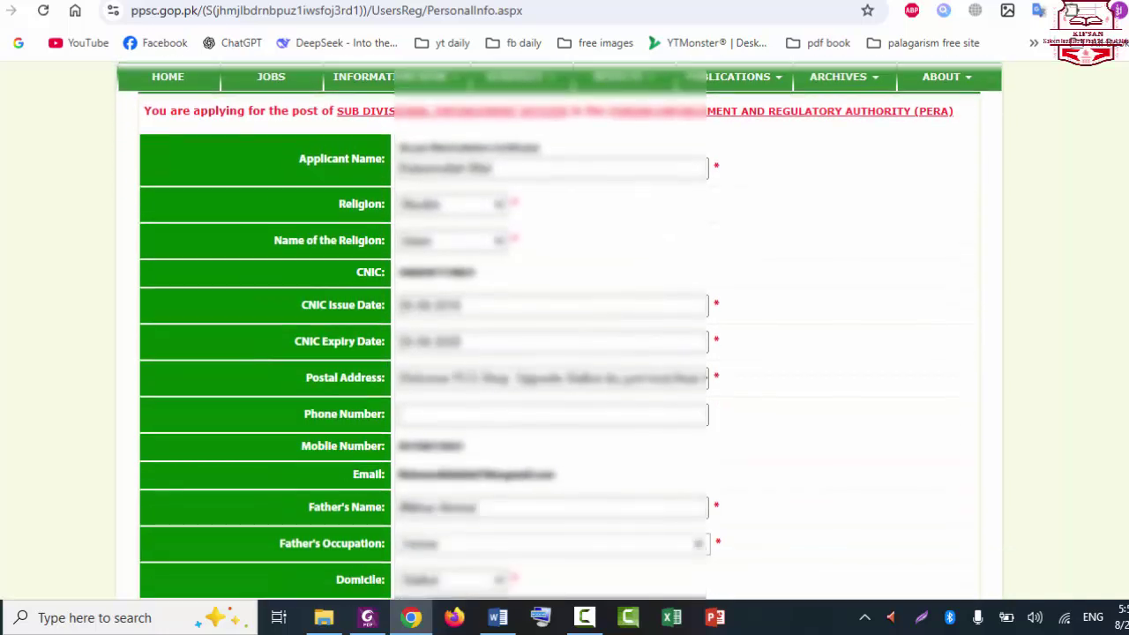
scroll(560, 330, "down", 1)
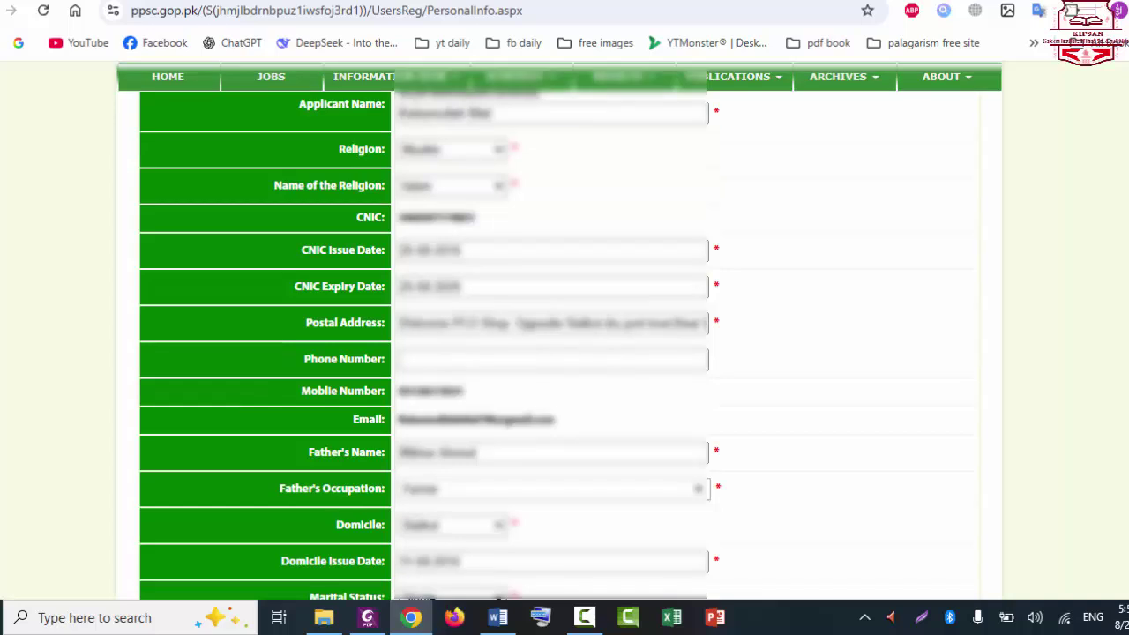
scroll(430, 343, "down", 1)
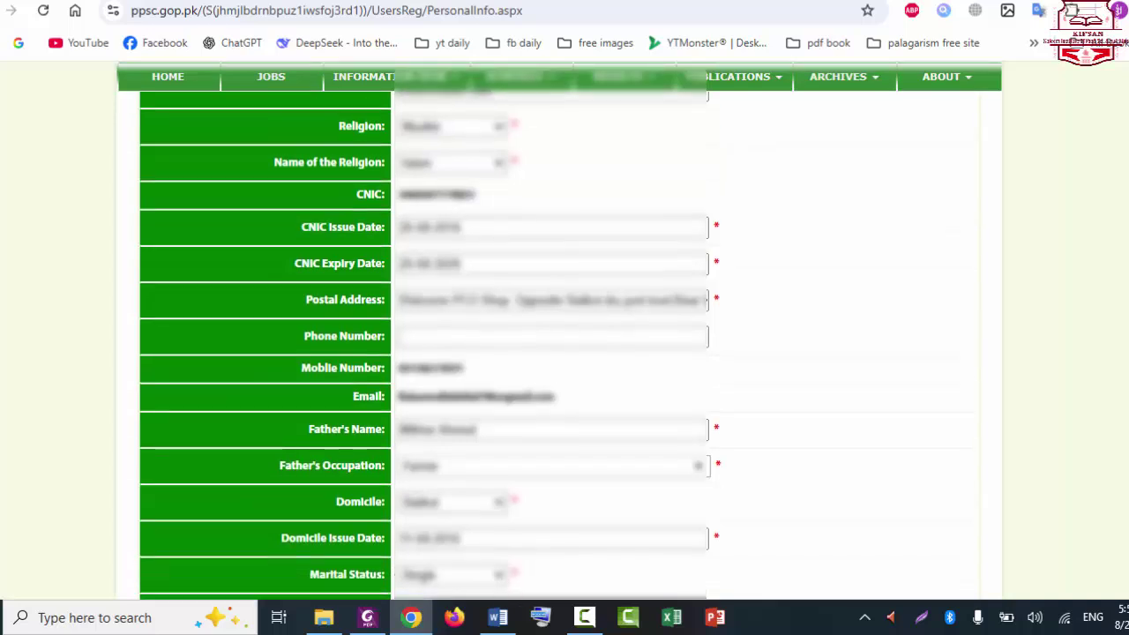
scroll(430, 344, "down", 2)
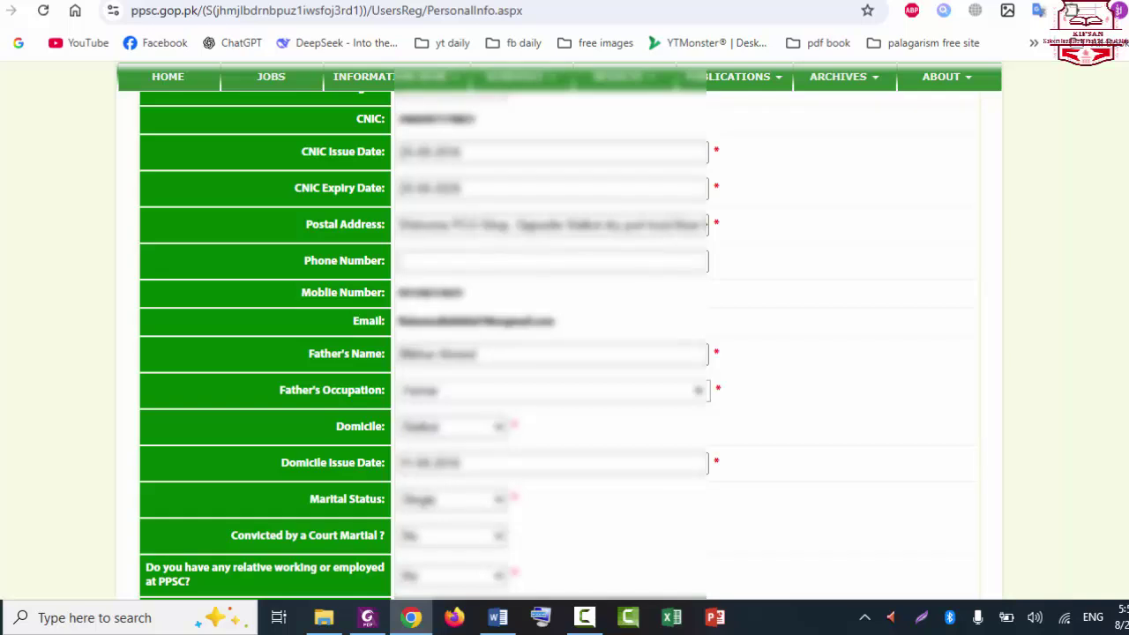
scroll(559, 344, "down", 4)
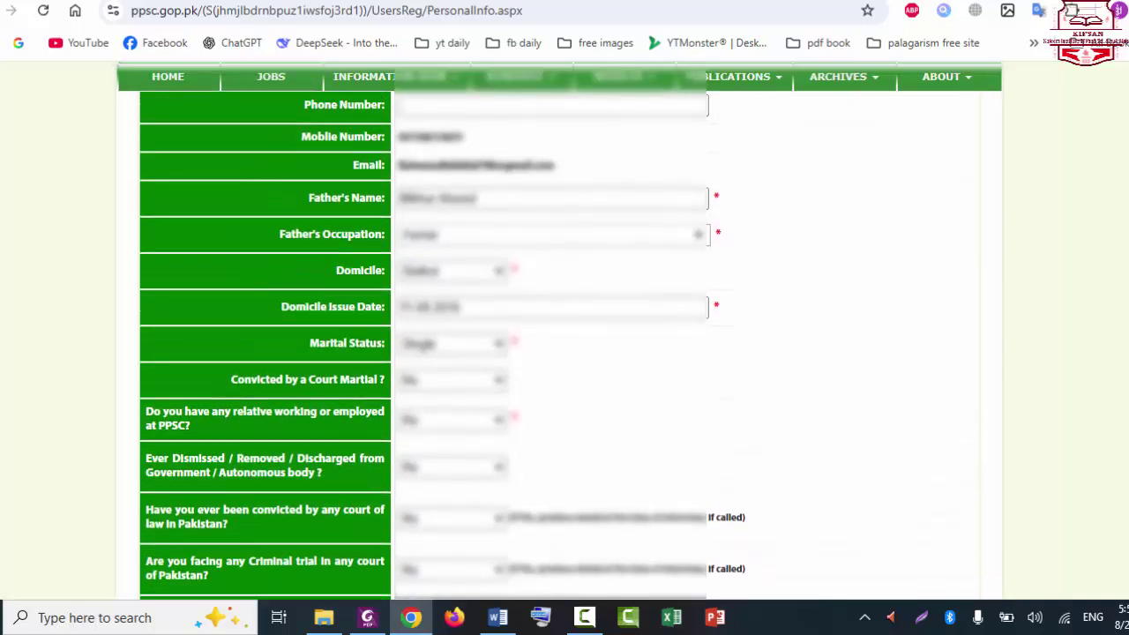
scroll(443, 343, "down", 1)
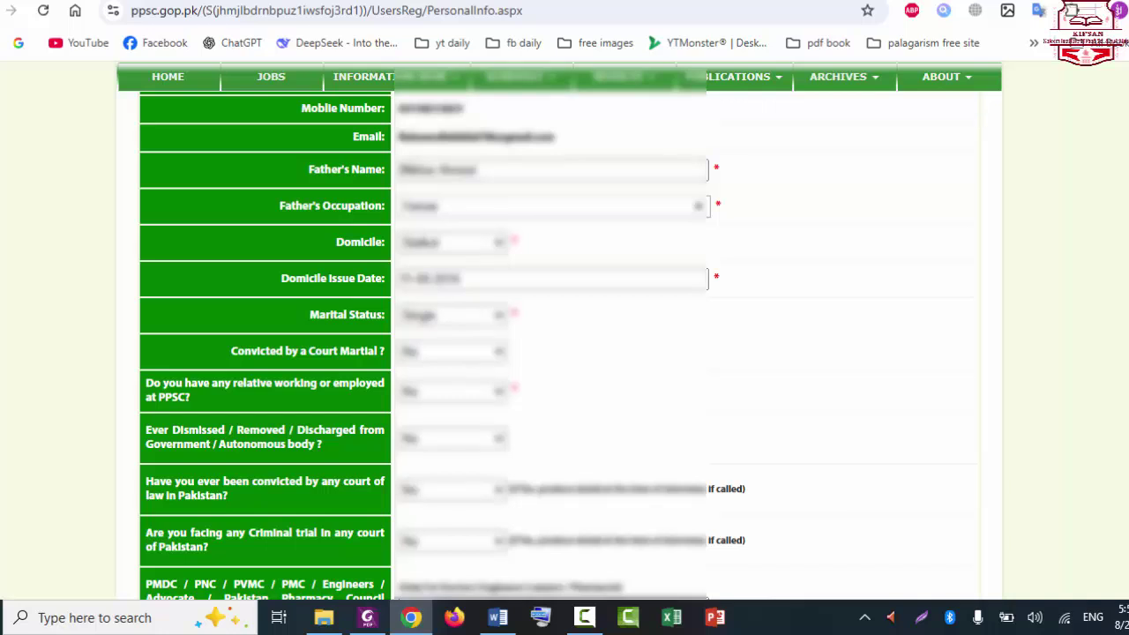
scroll(559, 344, "down", 2)
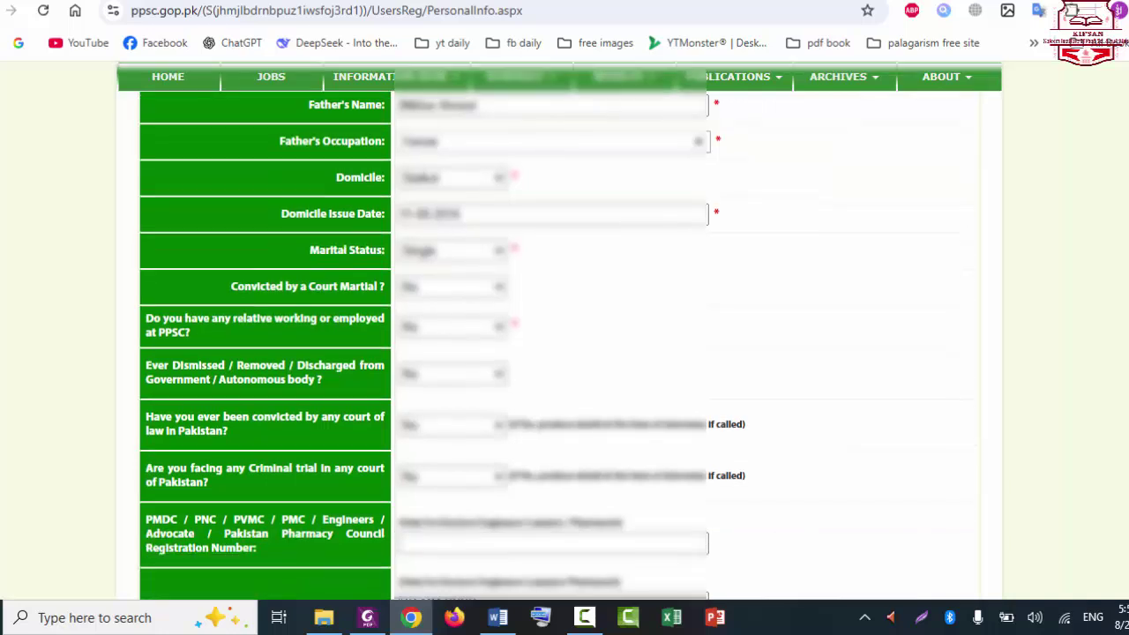
scroll(441, 343, "down", 4)
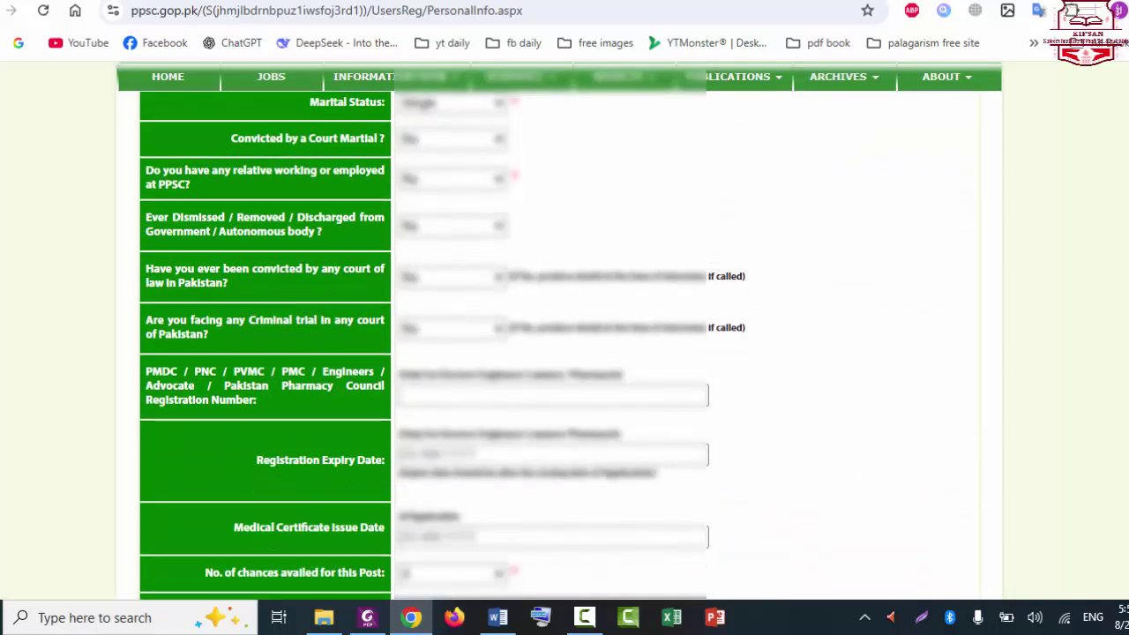
scroll(442, 343, "down", 5)
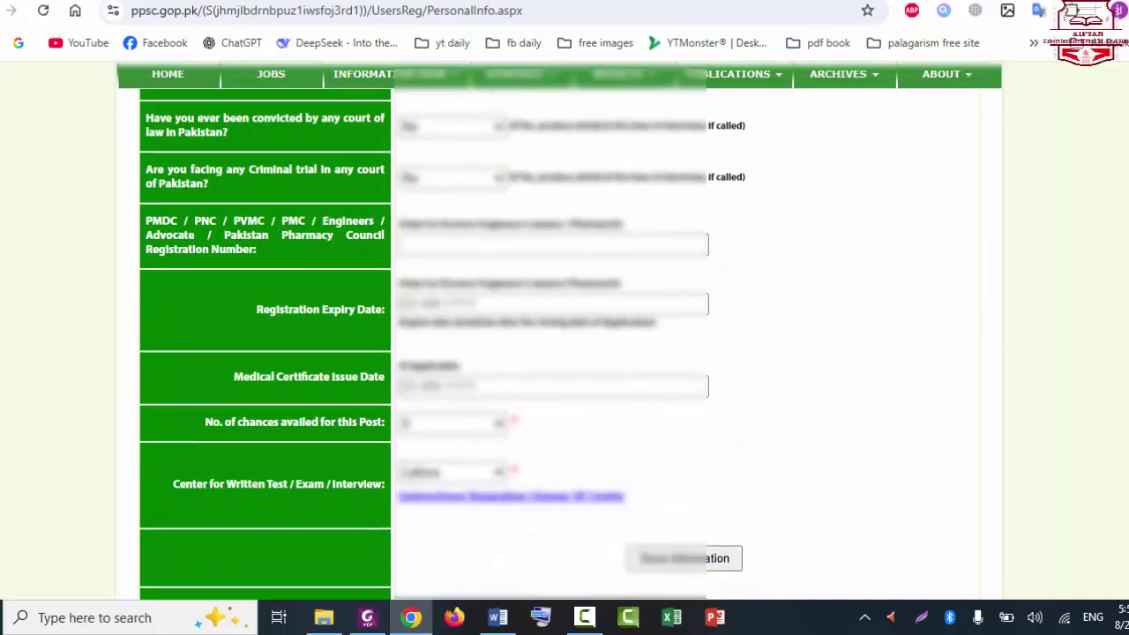
scroll(442, 344, "down", 1)
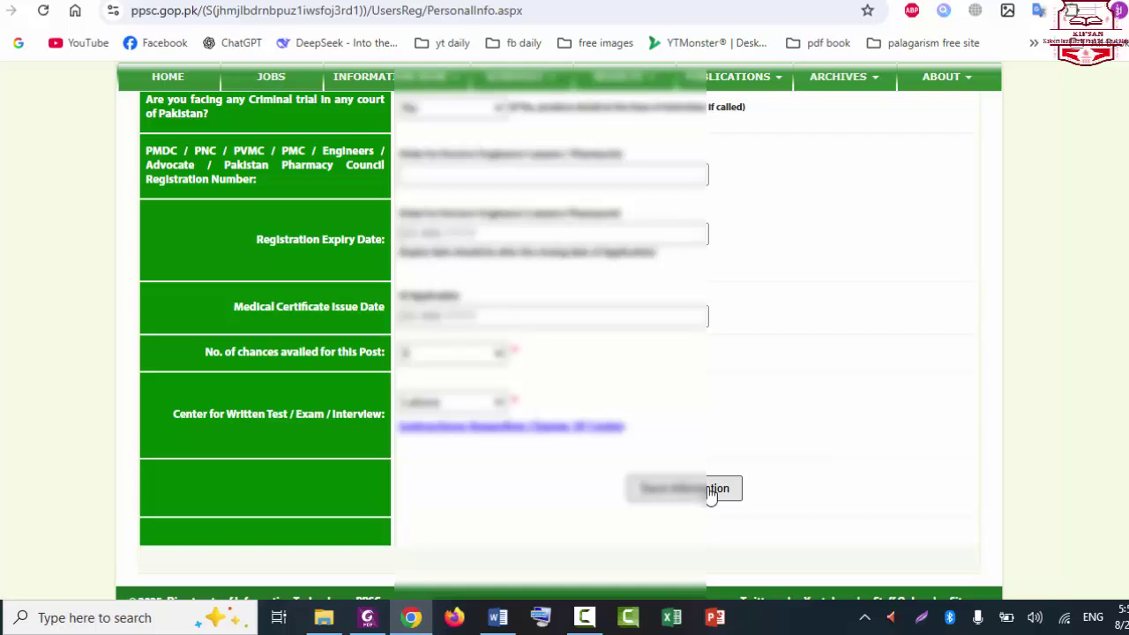
Step: Save the personal information and proceed to the Online Payment of Fee page
left_click(711, 491)
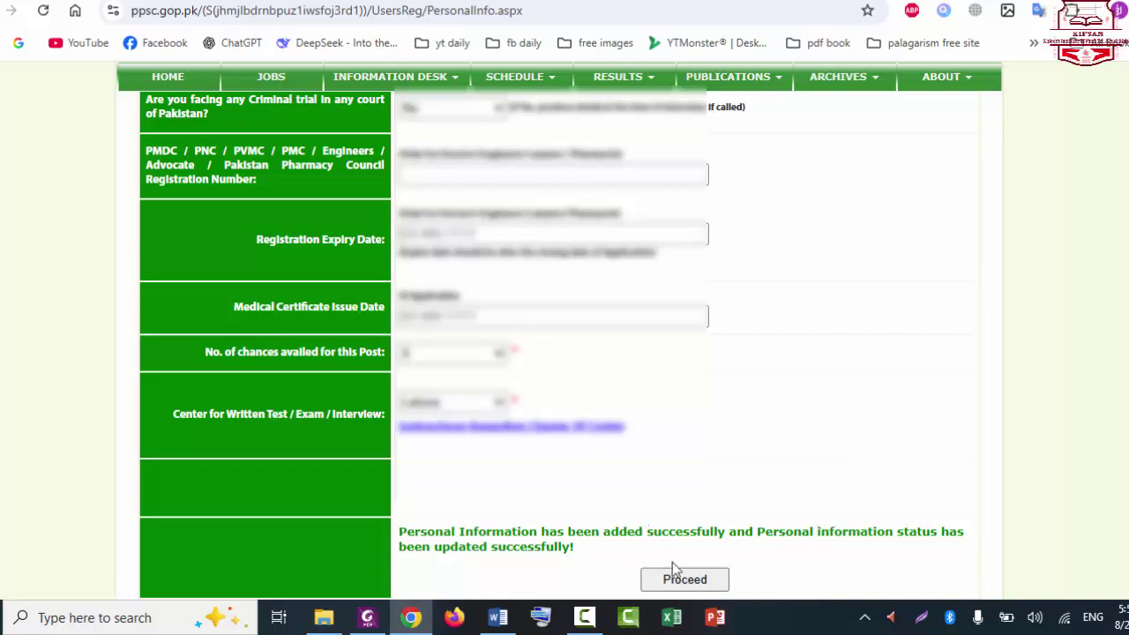
scroll(989, 495, "up", 6)
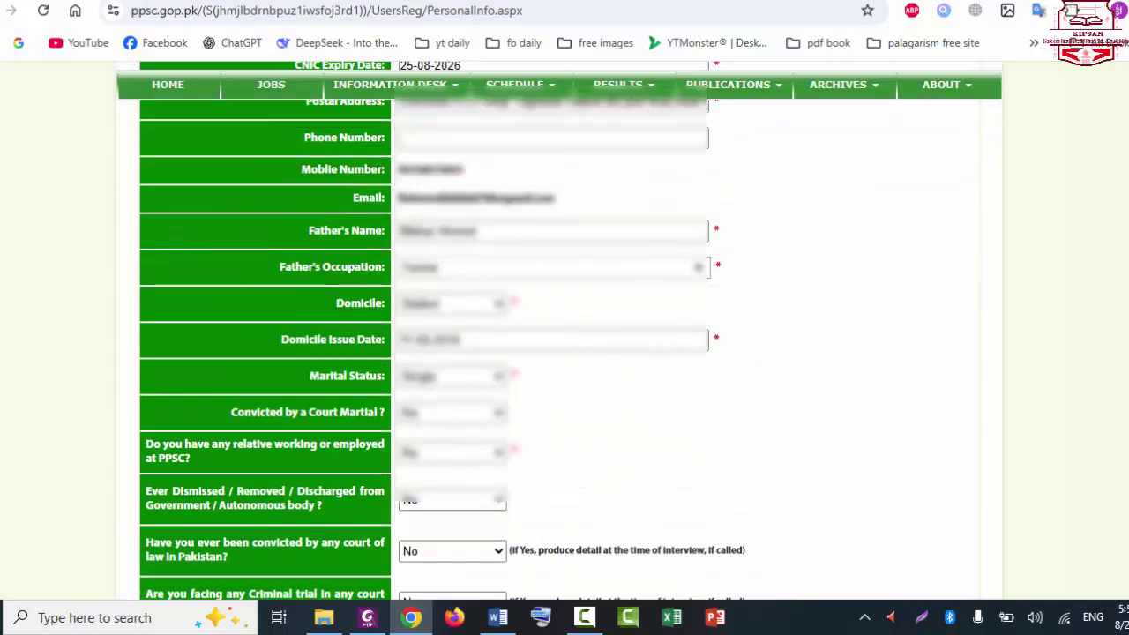
scroll(989, 495, "down", 8)
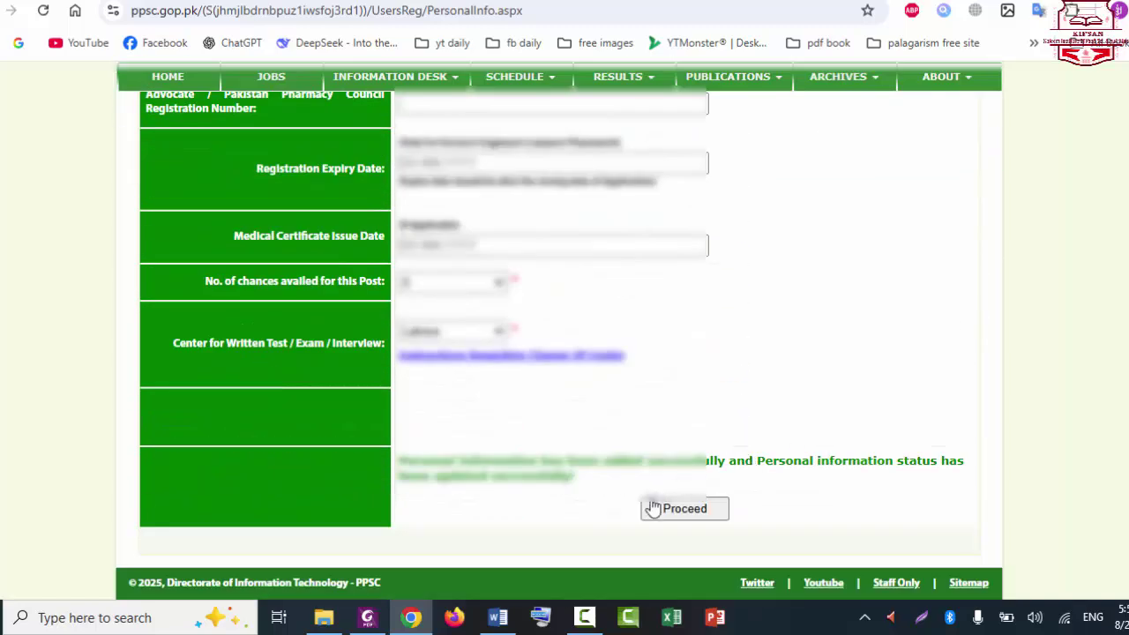
left_click(697, 515)
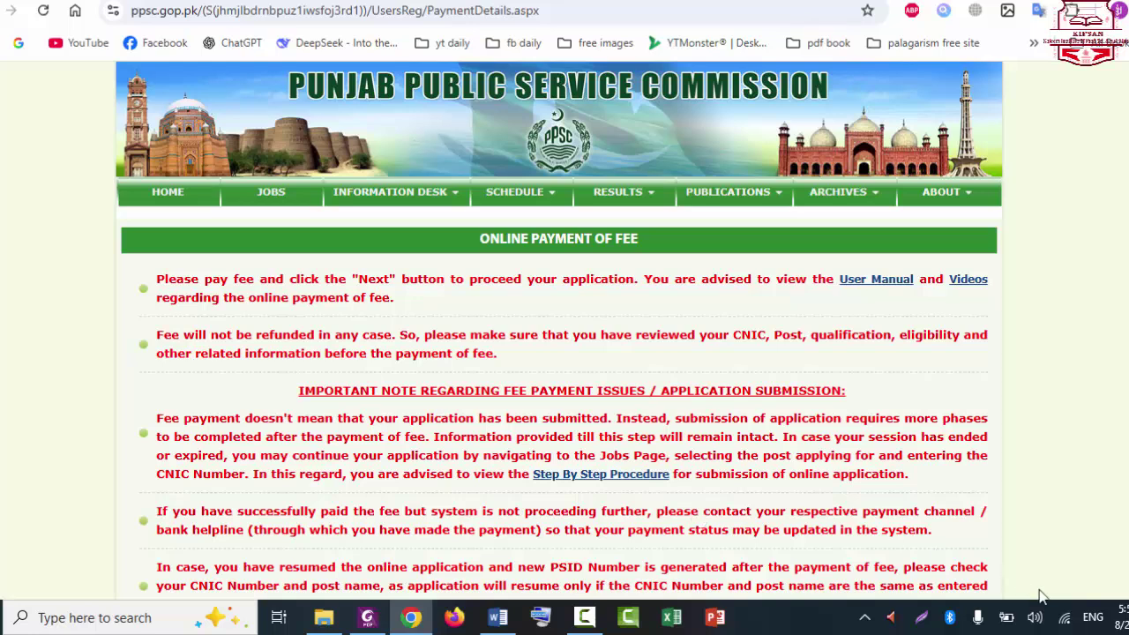
scroll(559, 330, "down", 7)
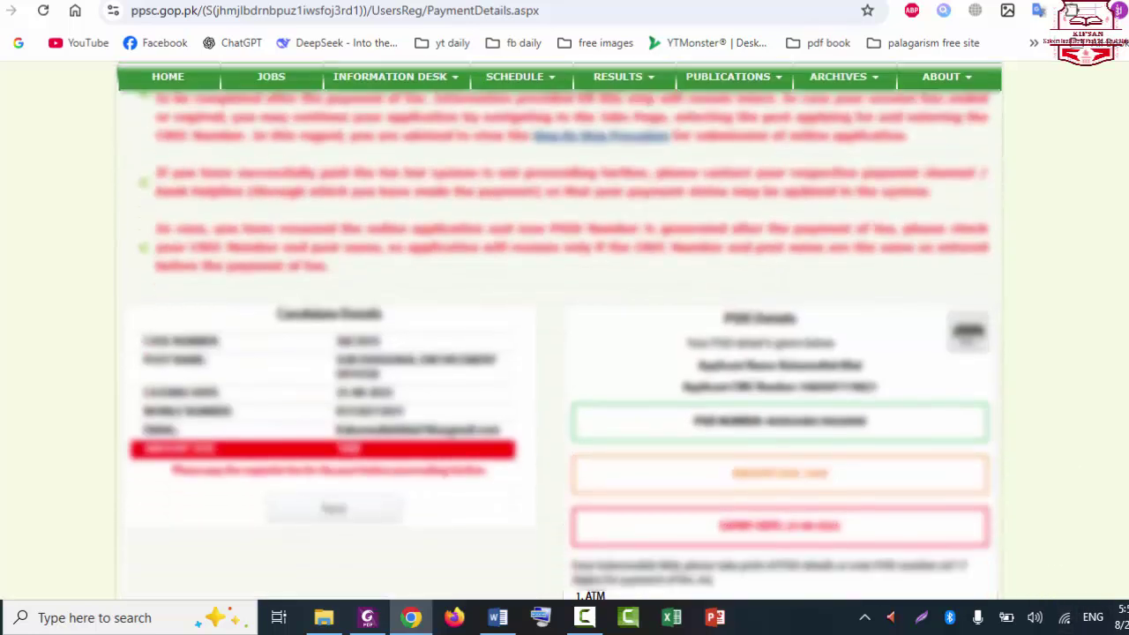
scroll(560, 330, "down", 2)
scroll(560, 330, "up", 5)
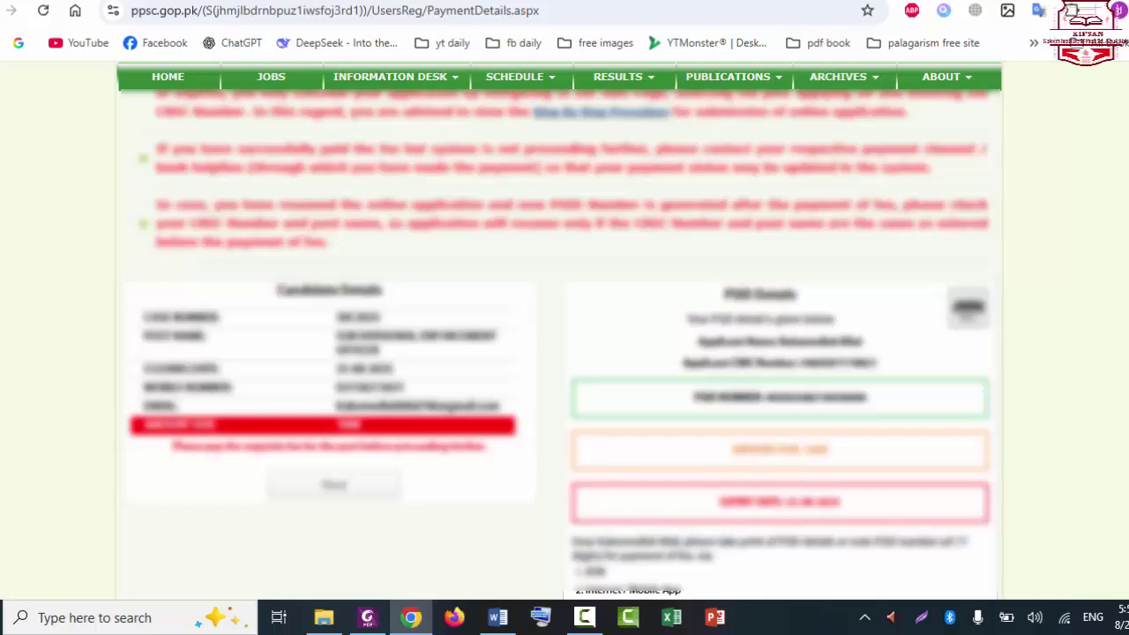
scroll(560, 329, "down", 3)
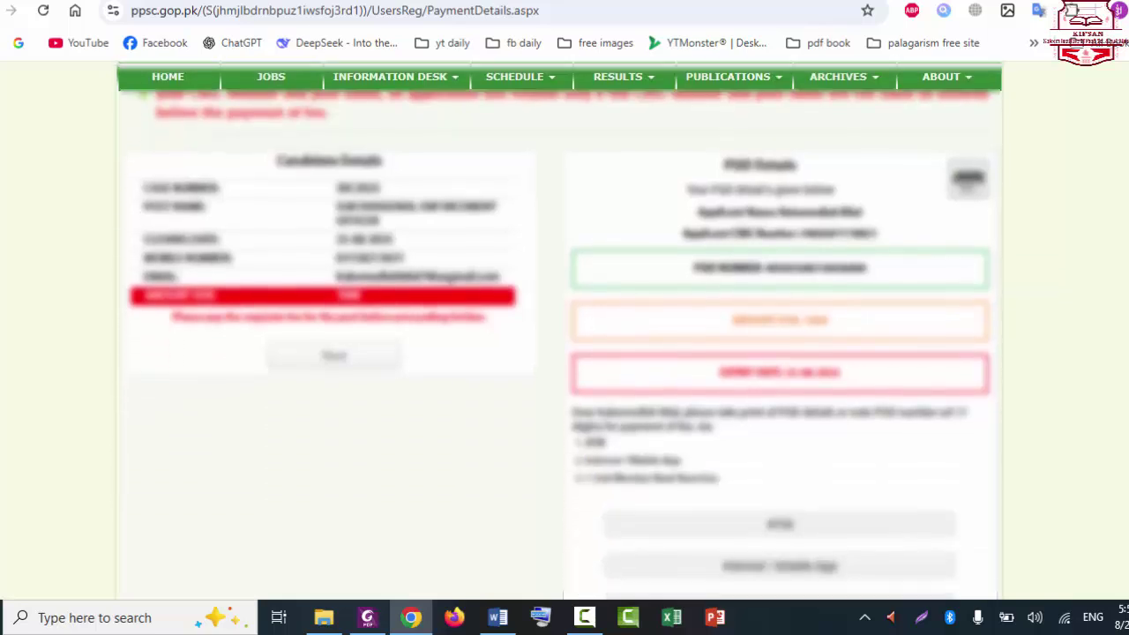
scroll(559, 330, "down", 2)
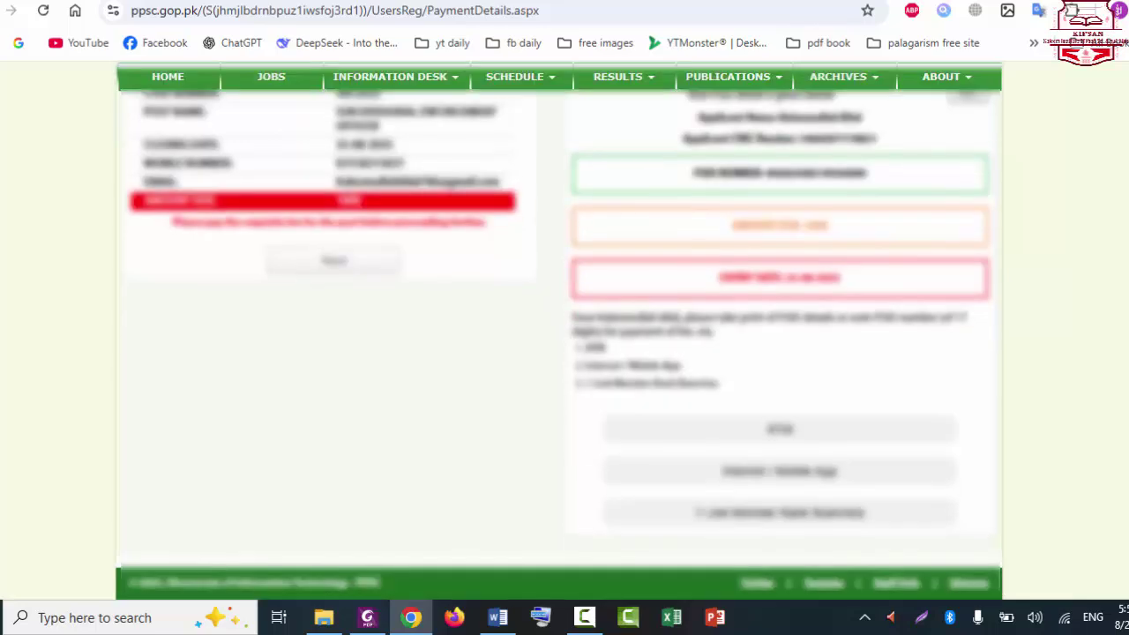
scroll(559, 330, "up", 2)
scroll(560, 330, "up", 6)
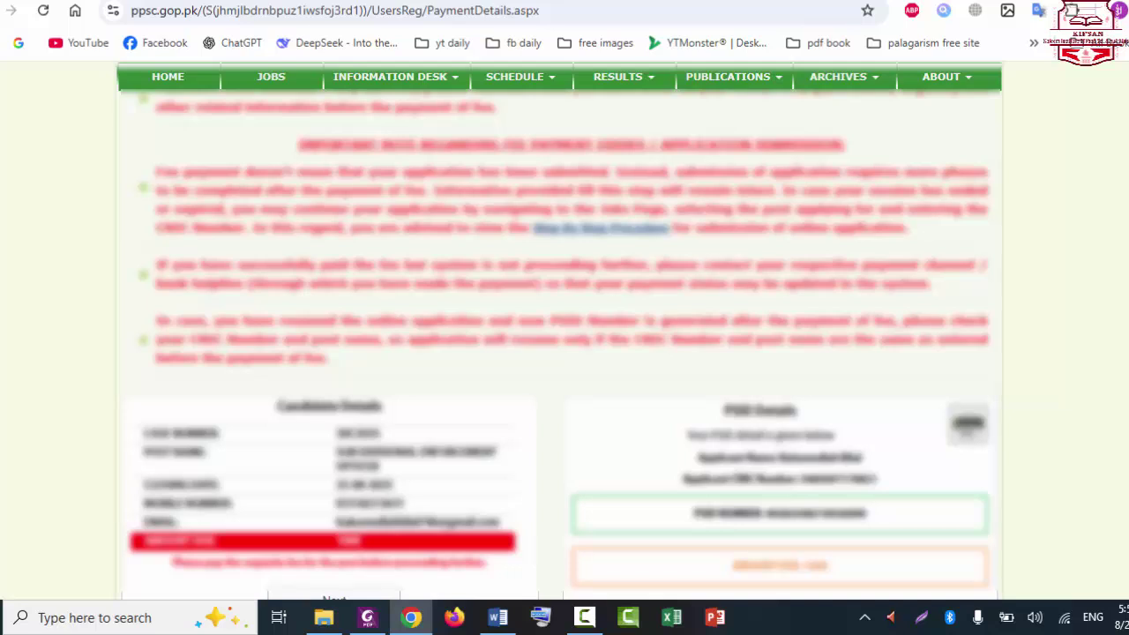
scroll(559, 330, "down", 2)
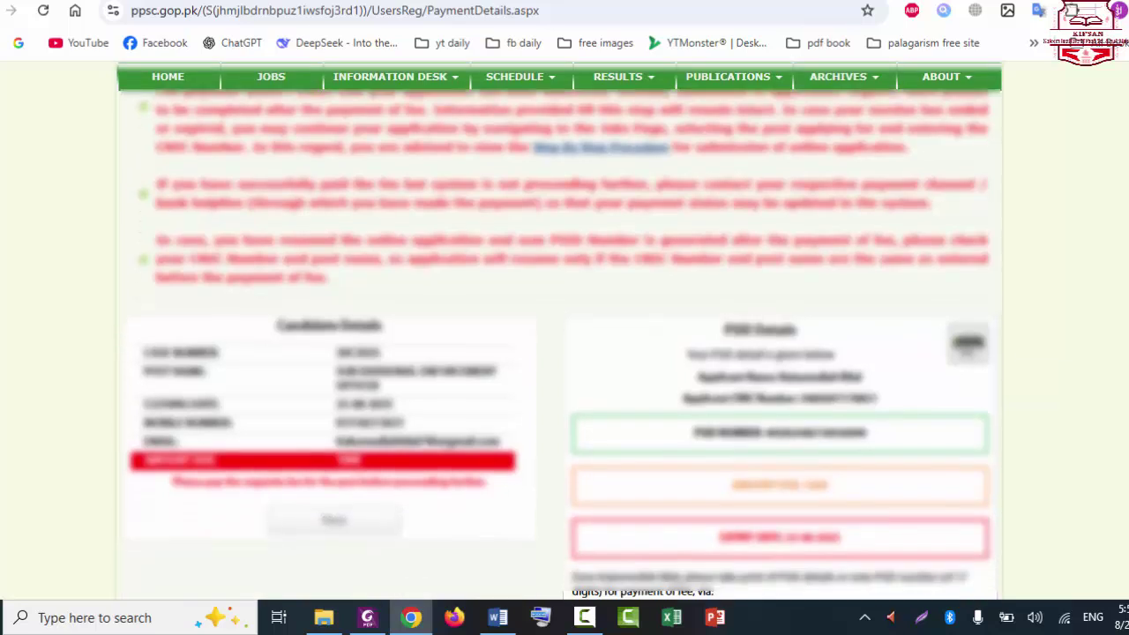
scroll(559, 330, "up", 1)
scroll(559, 330, "down", 3)
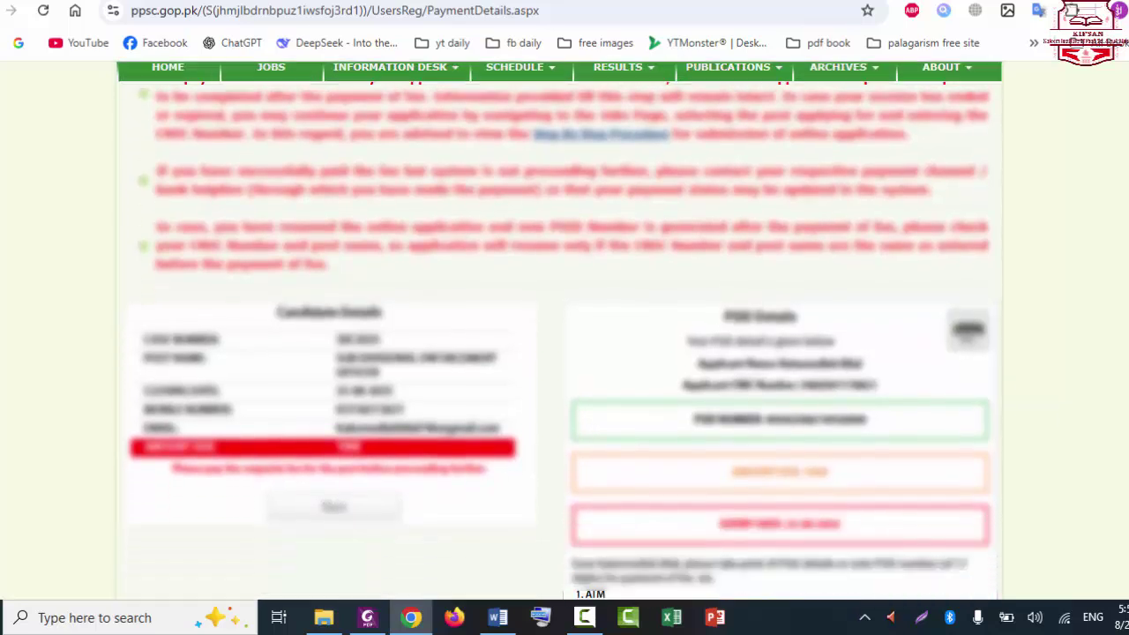
scroll(559, 330, "down", 4)
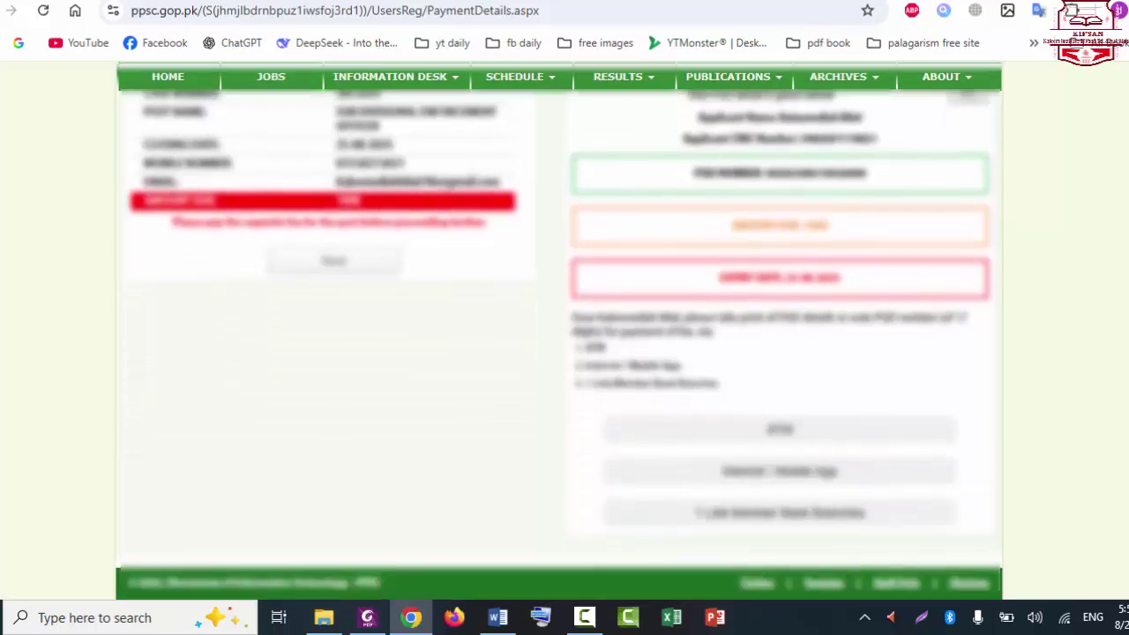
scroll(560, 330, "up", 1)
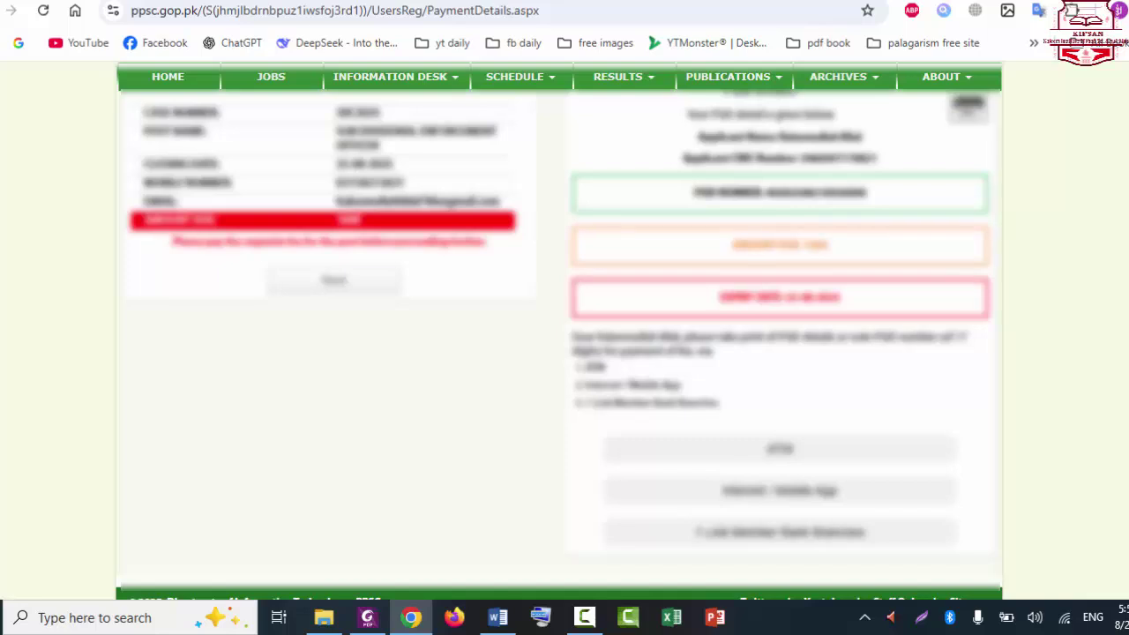
scroll(559, 330, "up", 7)
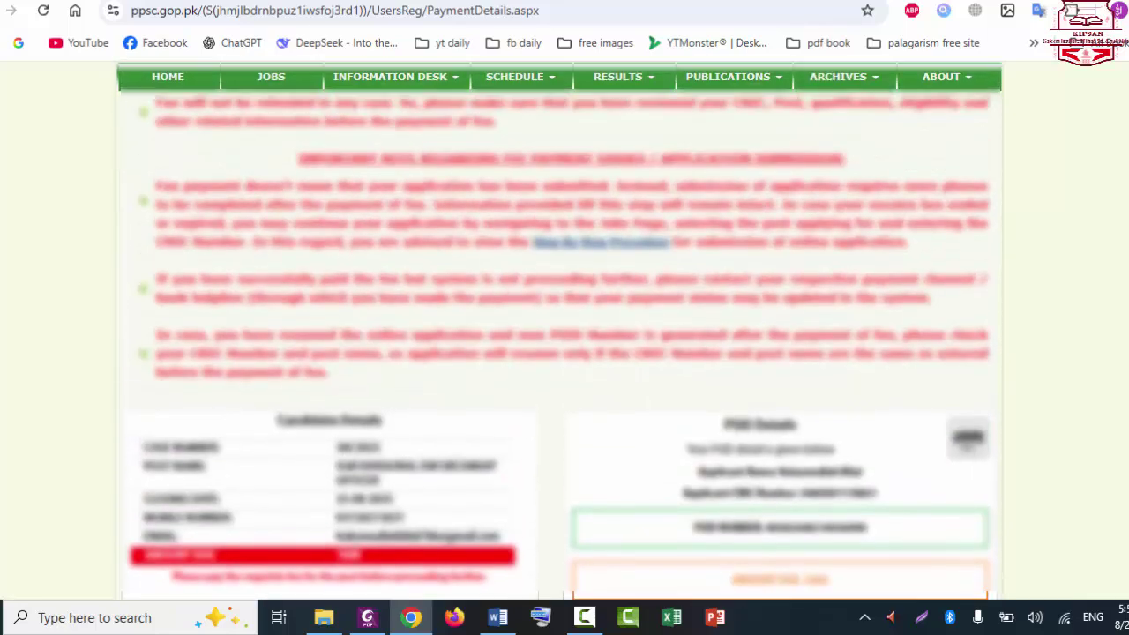
scroll(559, 329, "up", 4)
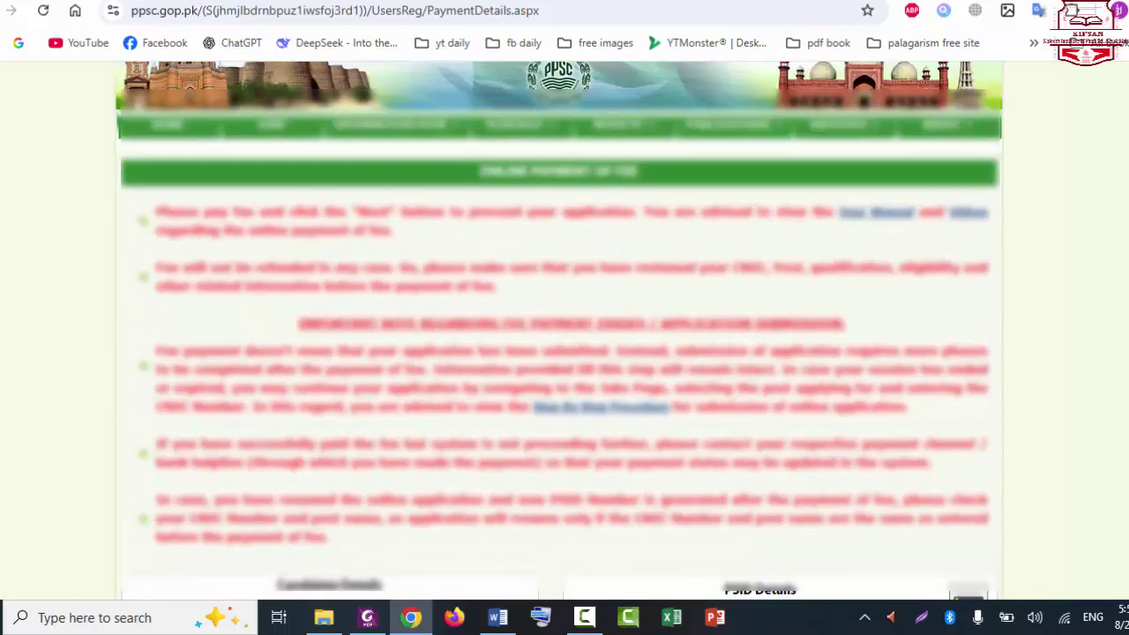
scroll(970, 256, "down", 7)
scroll(970, 256, "up", 6)
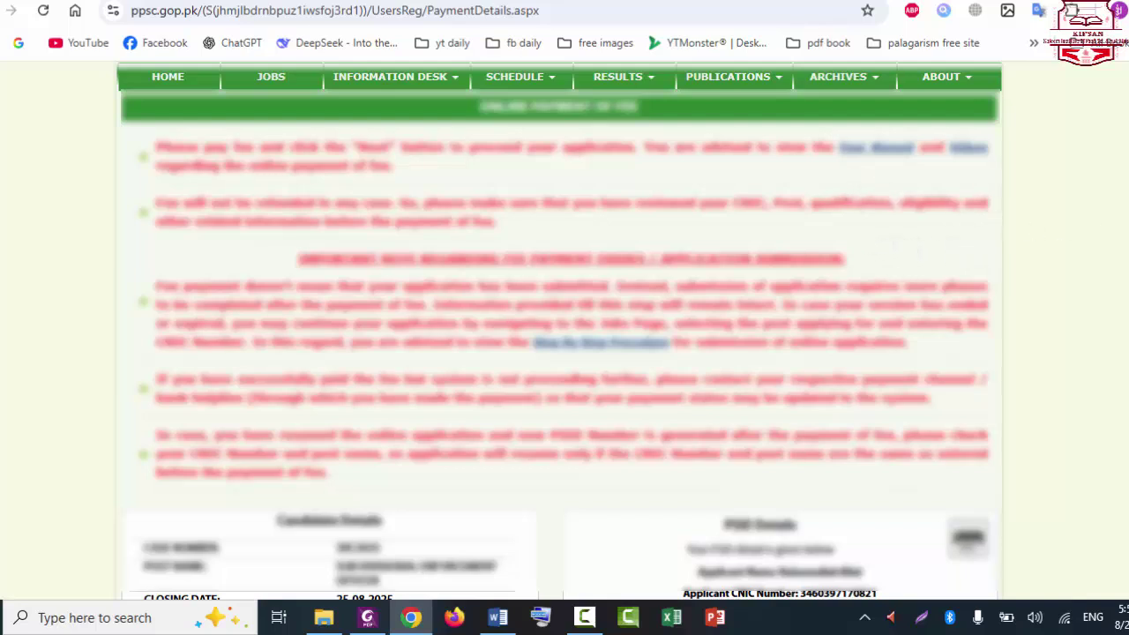
scroll(559, 330, "down", 3)
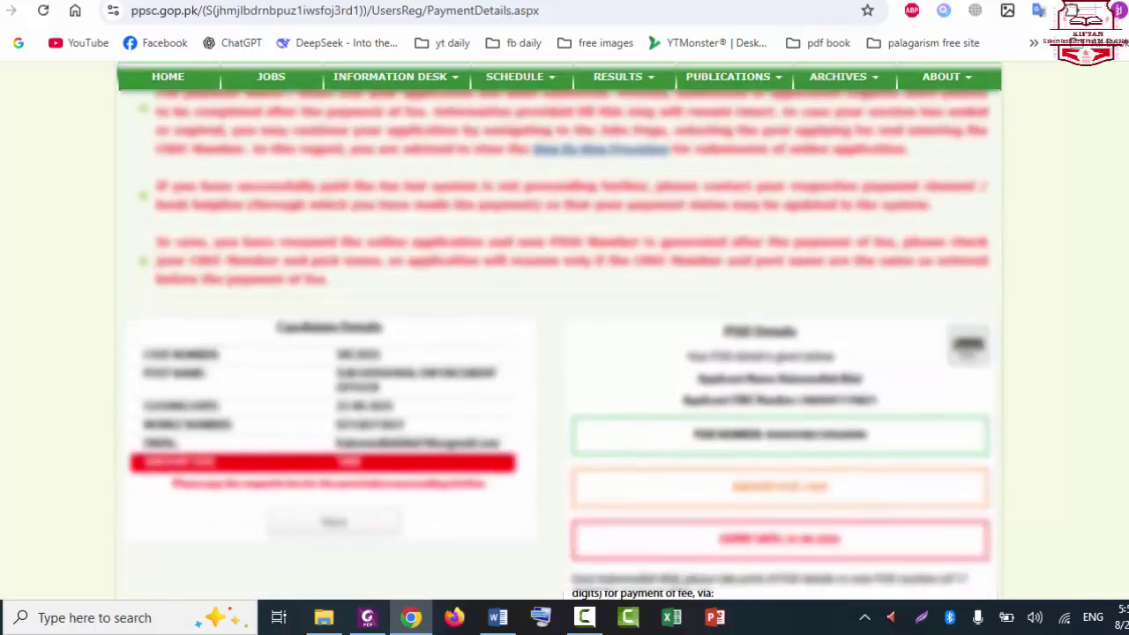
scroll(560, 330, "down", 1)
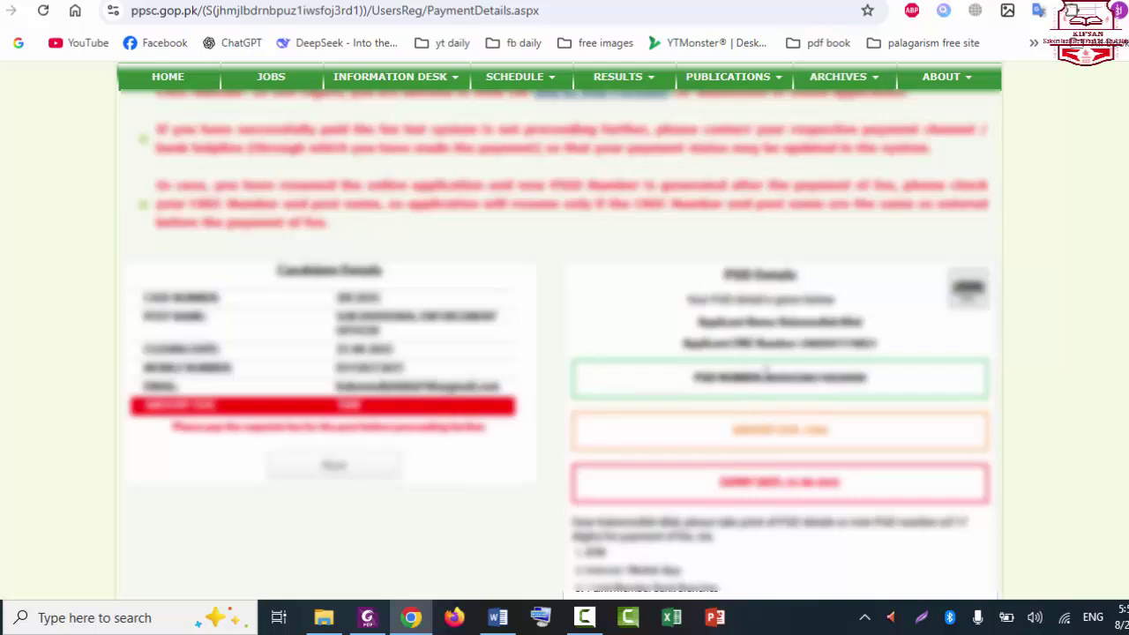
Step: Select the generated PSID number, then reload to reach the Application Profile page
left_click_drag(766, 374, 863, 380)
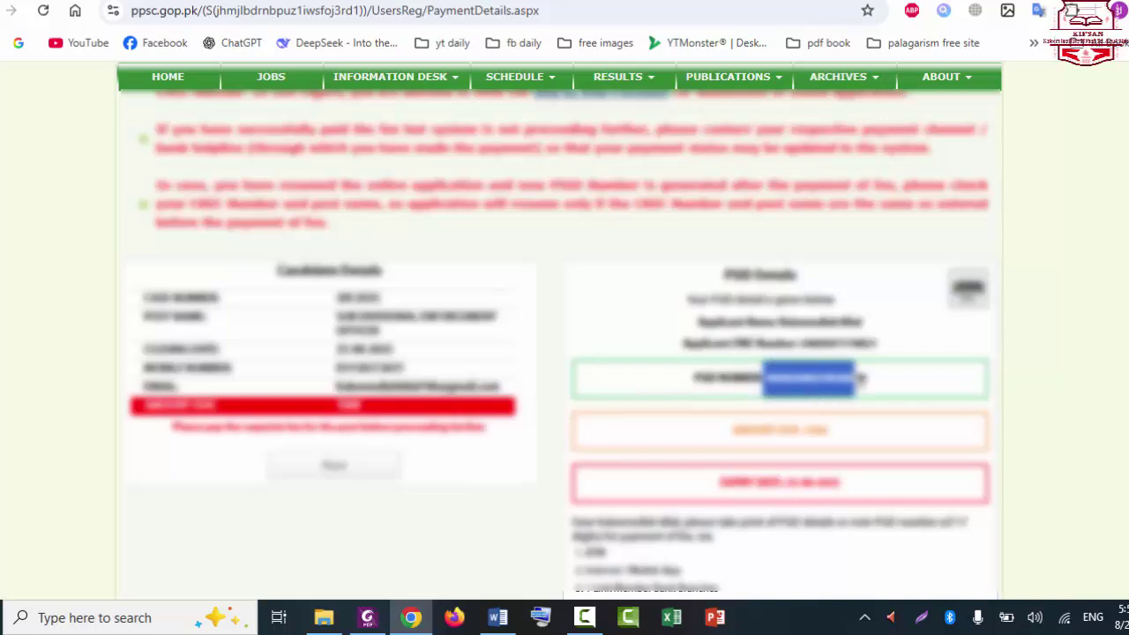
left_click(861, 378)
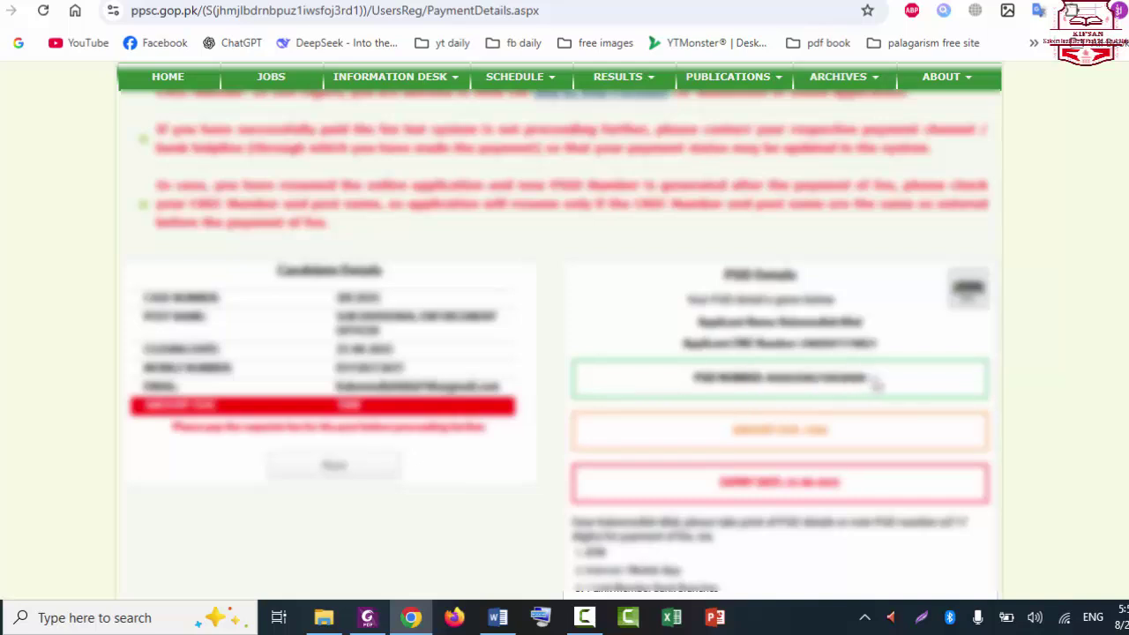
left_click_drag(866, 378, 764, 379)
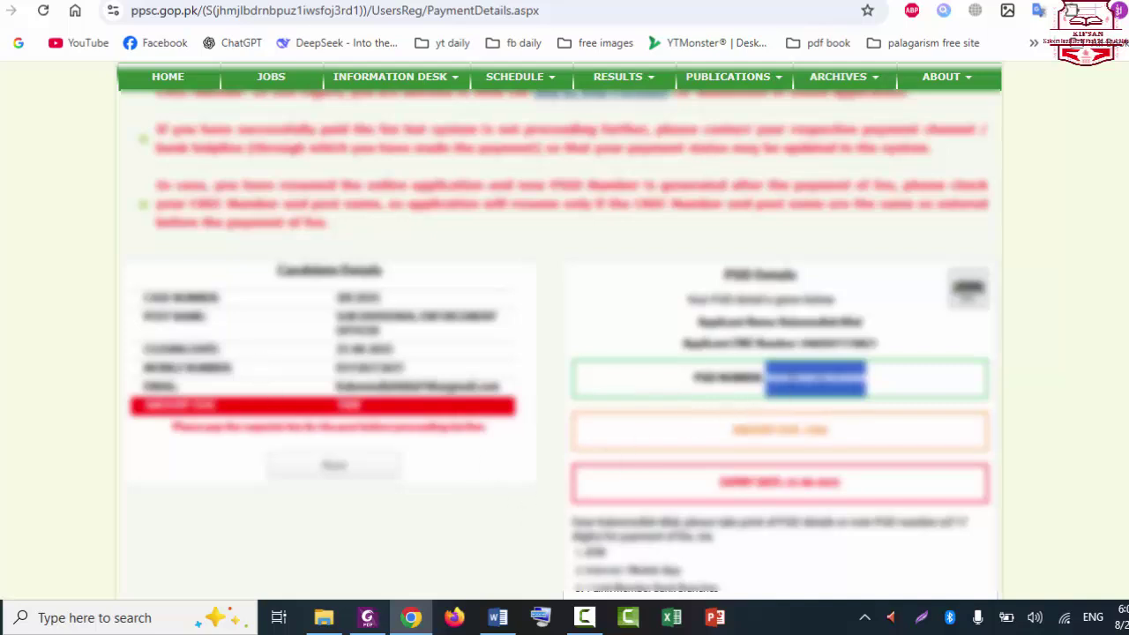
left_click(798, 375)
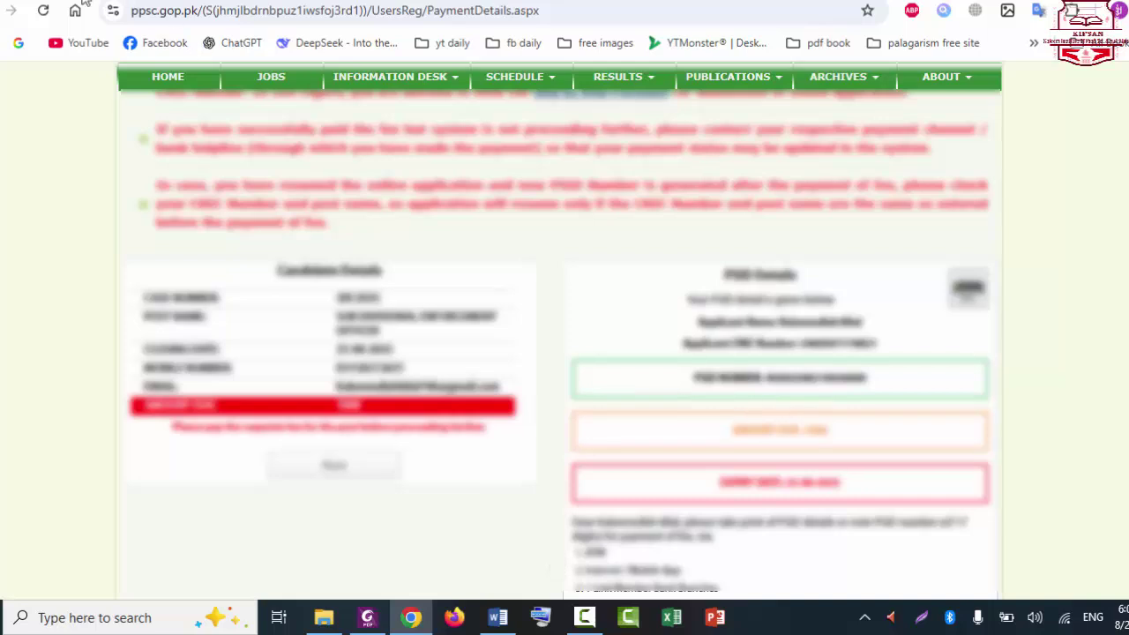
left_click(42, 11)
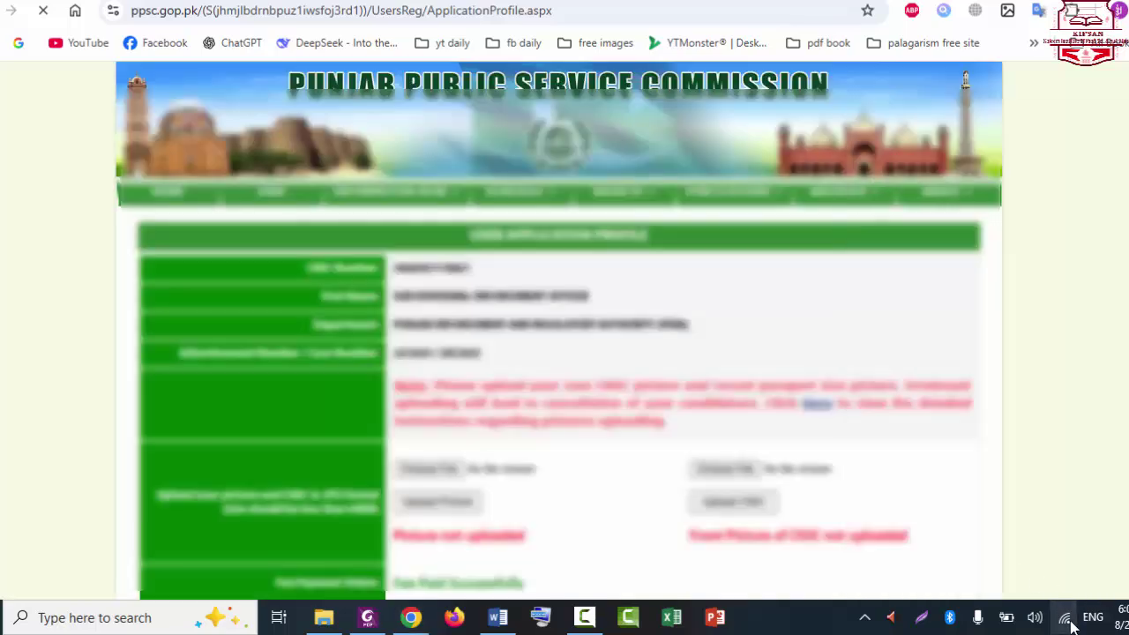
left_click(1065, 618)
left_click(1065, 617)
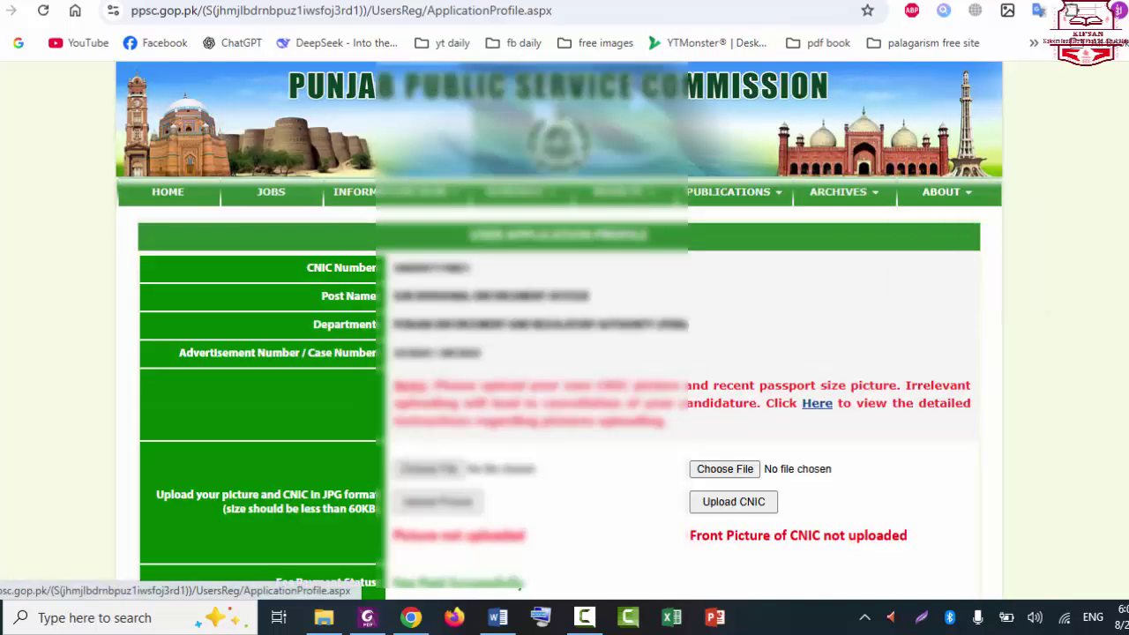
scroll(564, 352, "down", 3)
scroll(565, 353, "up", 3)
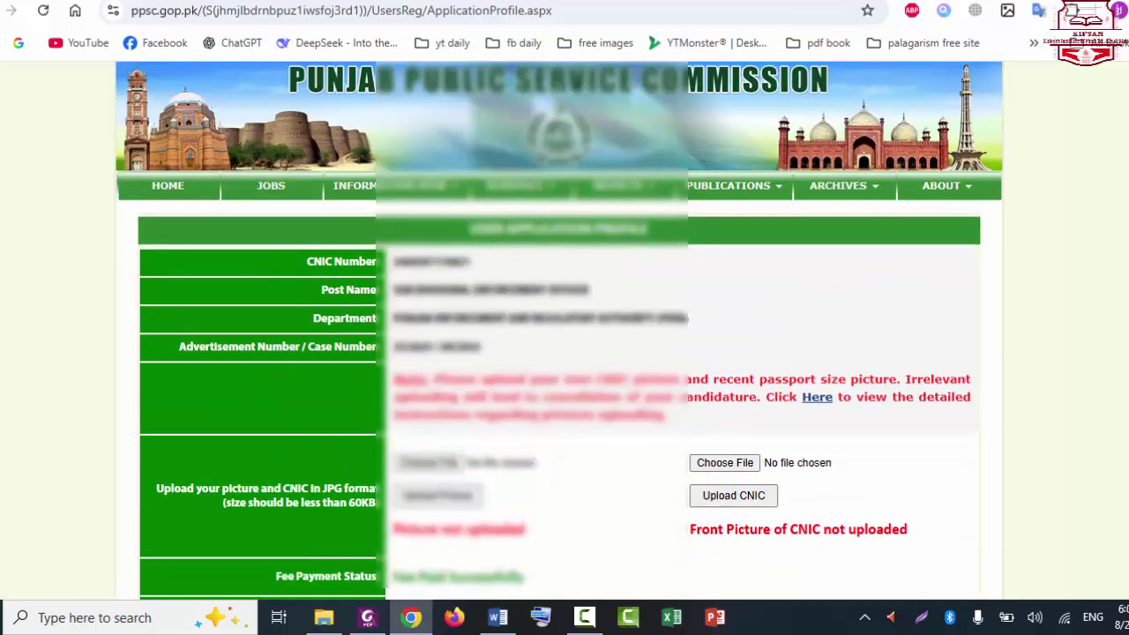
scroll(560, 330, "down", 4)
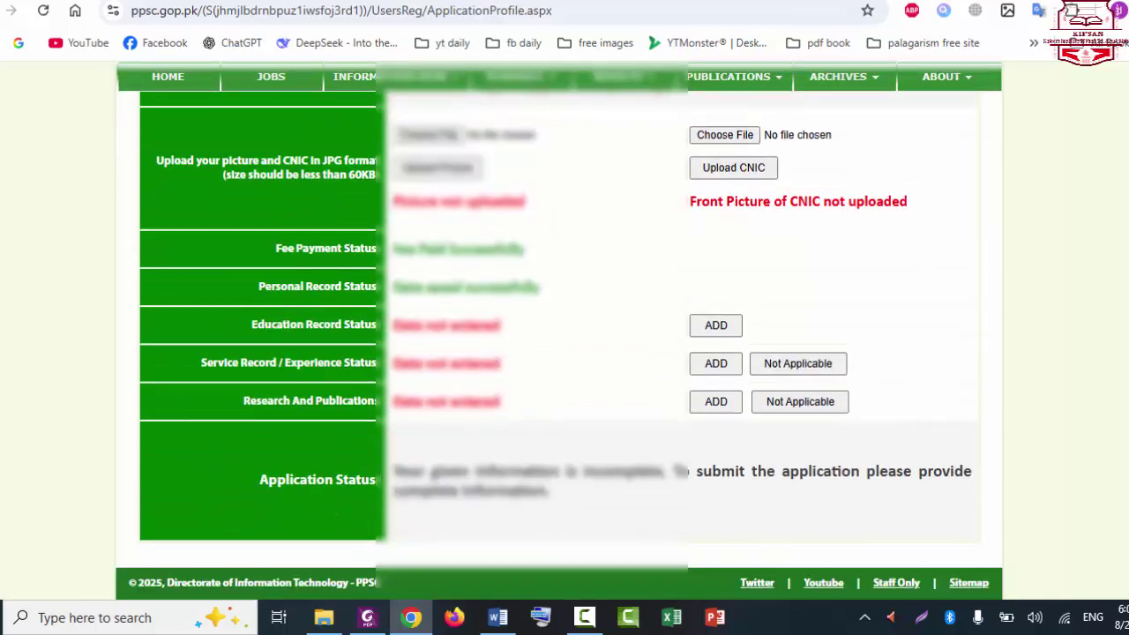
scroll(559, 330, "up", 4)
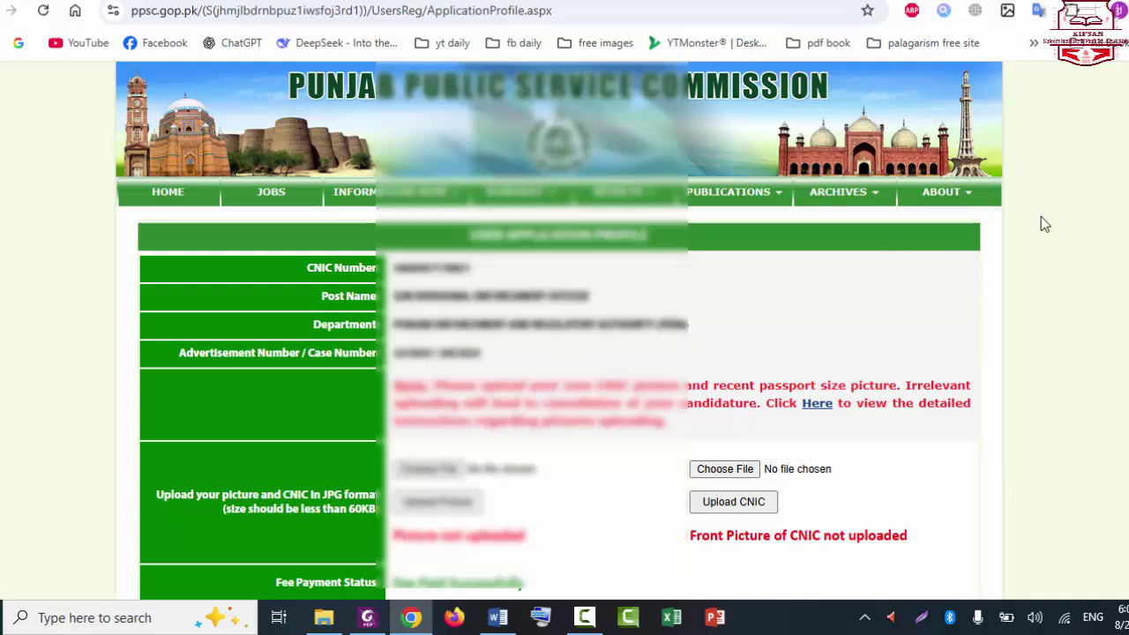
scroll(1043, 222, "down", 3)
scroll(564, 335, "down", 1)
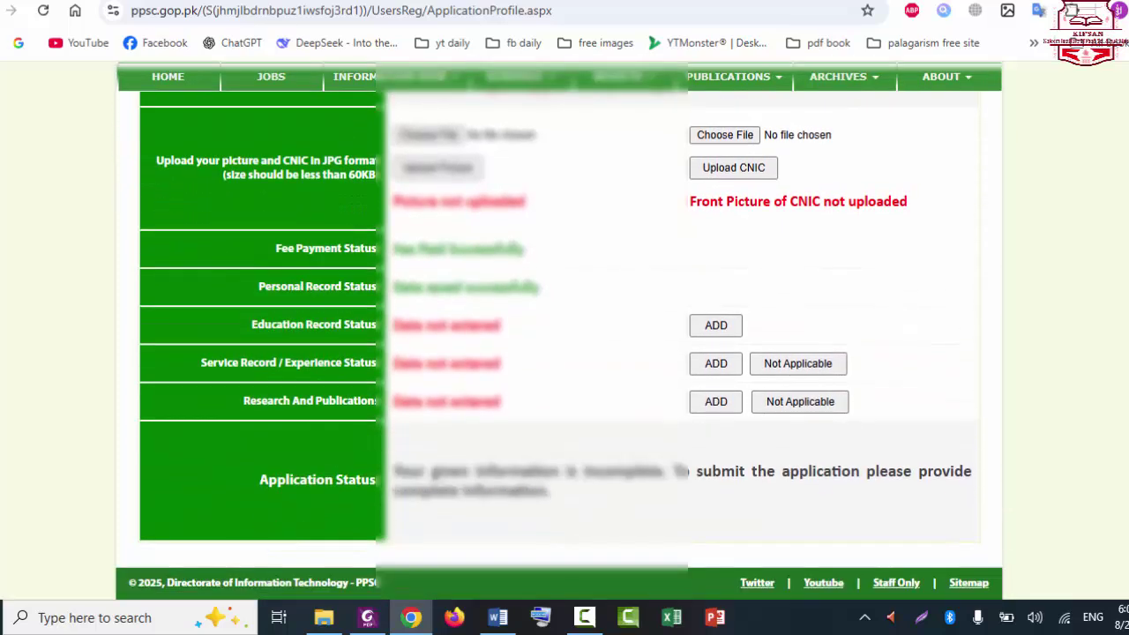
scroll(564, 335, "up", 4)
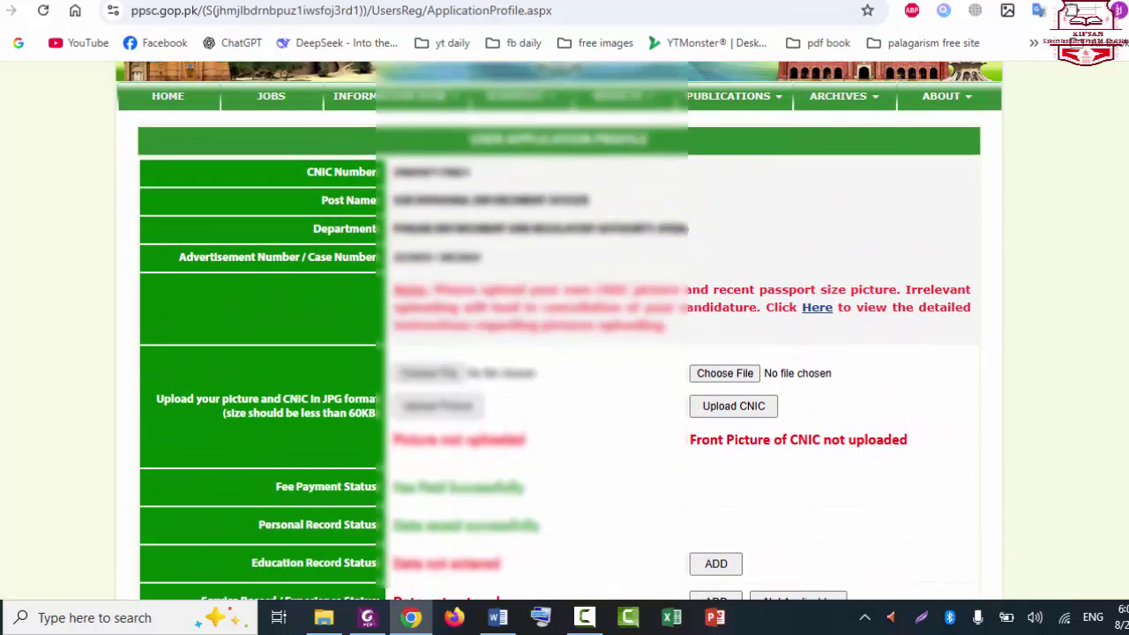
scroll(564, 335, "up", 1)
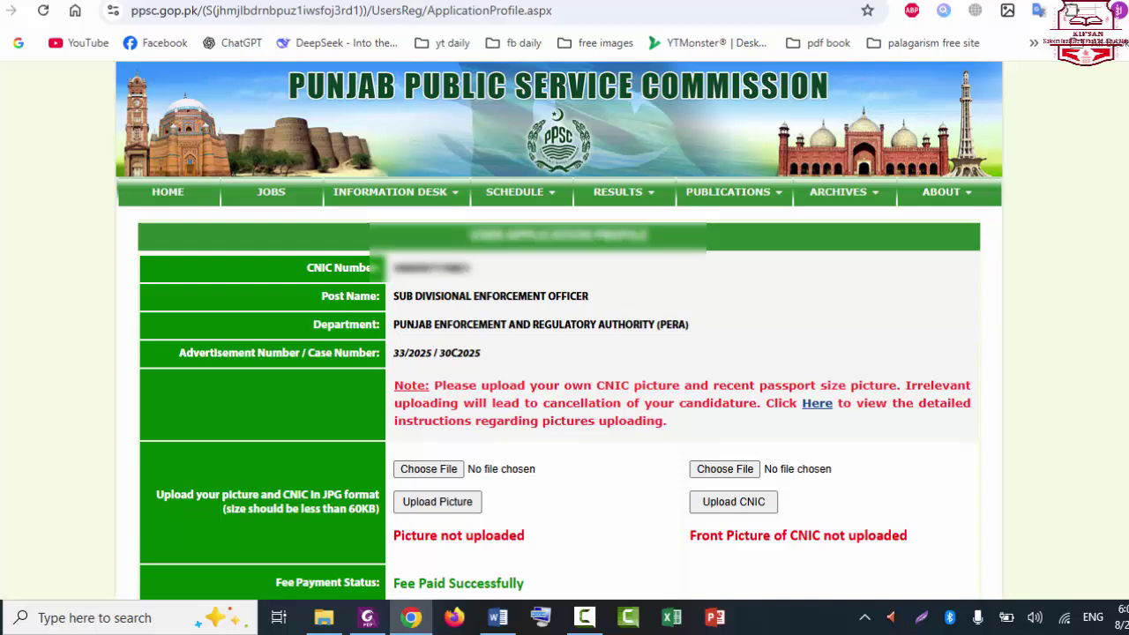
Step: Open the photograph guidelines through the 'Here' link in the Note
left_click(819, 408)
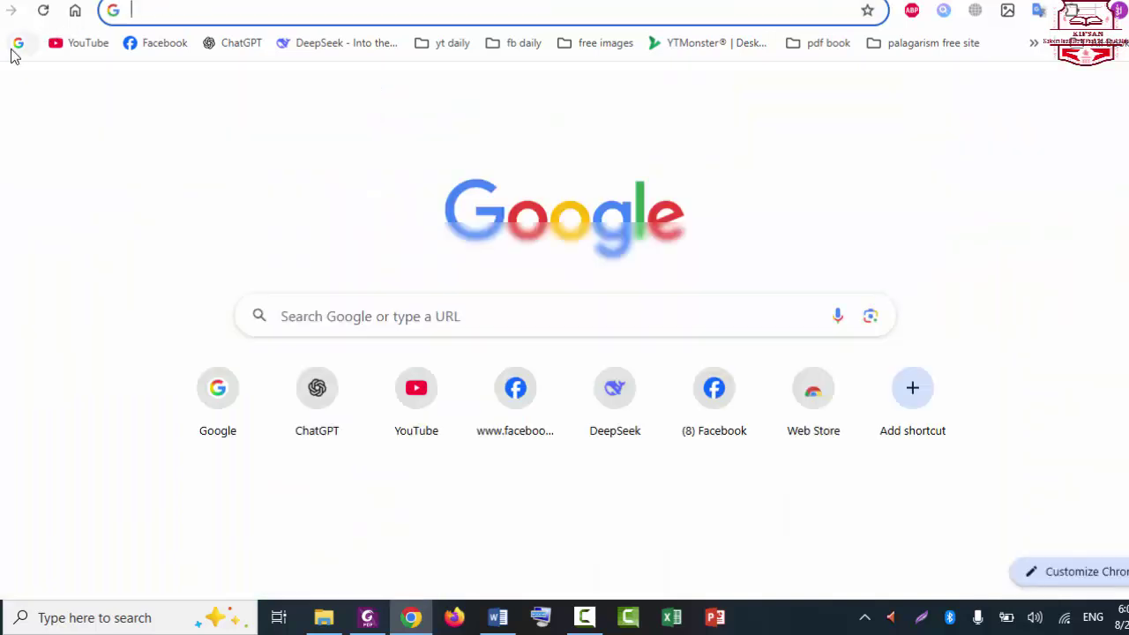
Step: Search Google for 'jpeg optimizer' using the suggestion after typing 'jpeg'
left_click(17, 42)
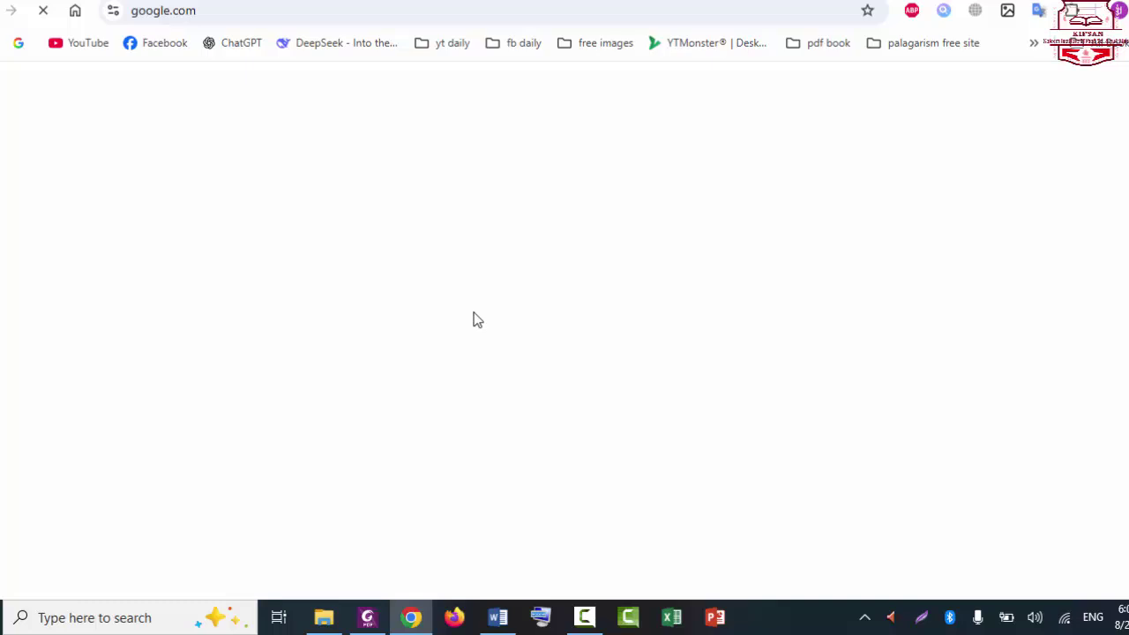
left_click(1059, 628)
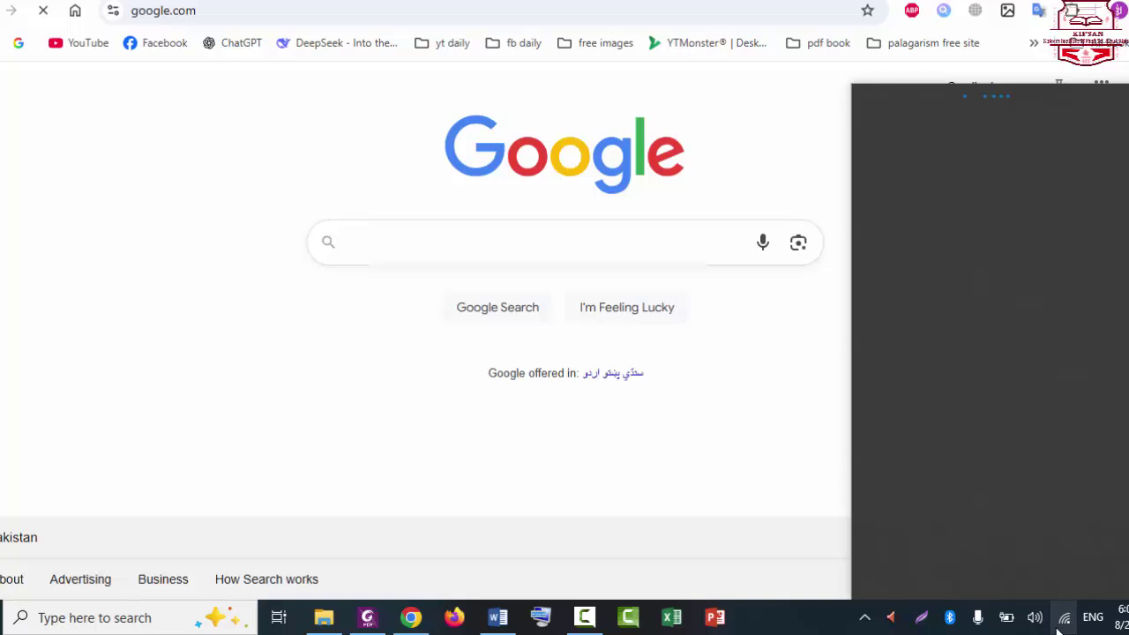
left_click(1064, 618)
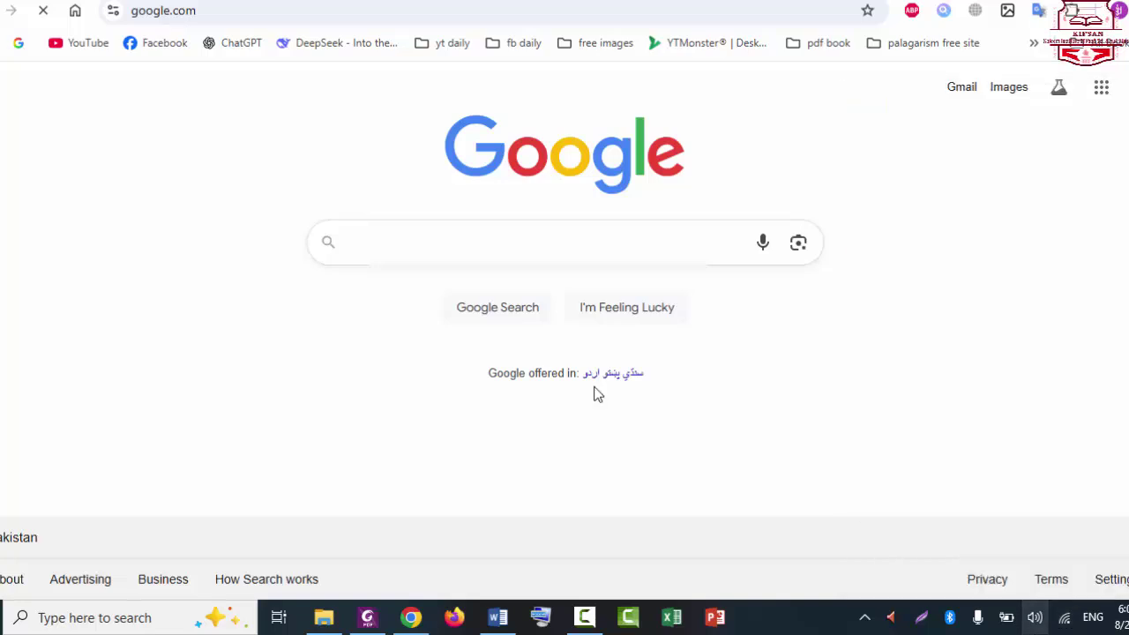
left_click(449, 242)
type("jp")
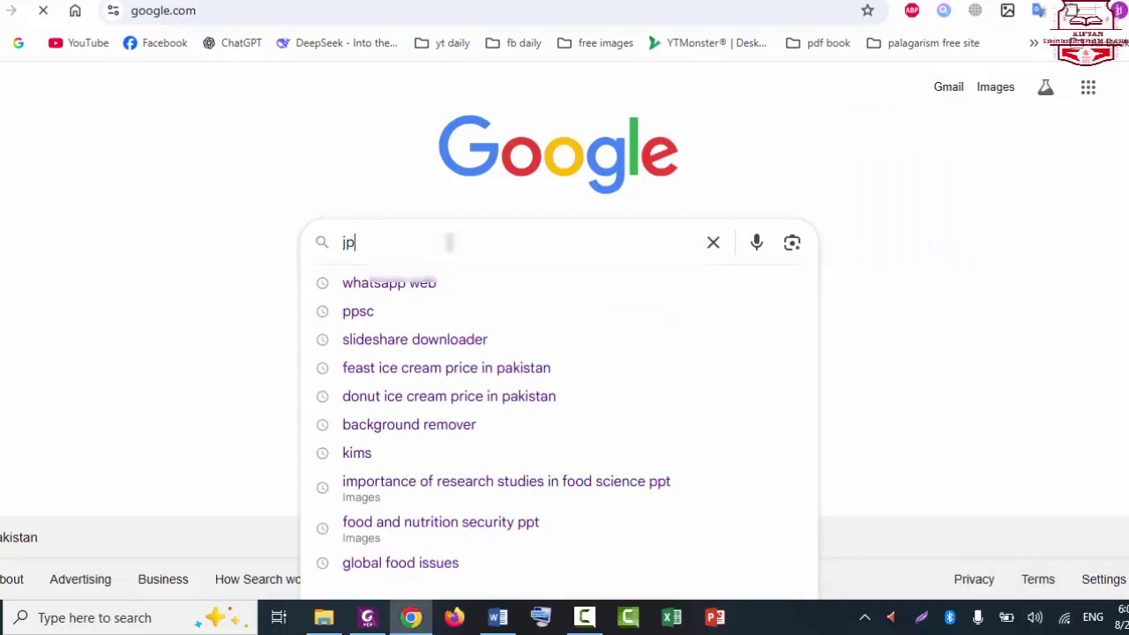
type("eg")
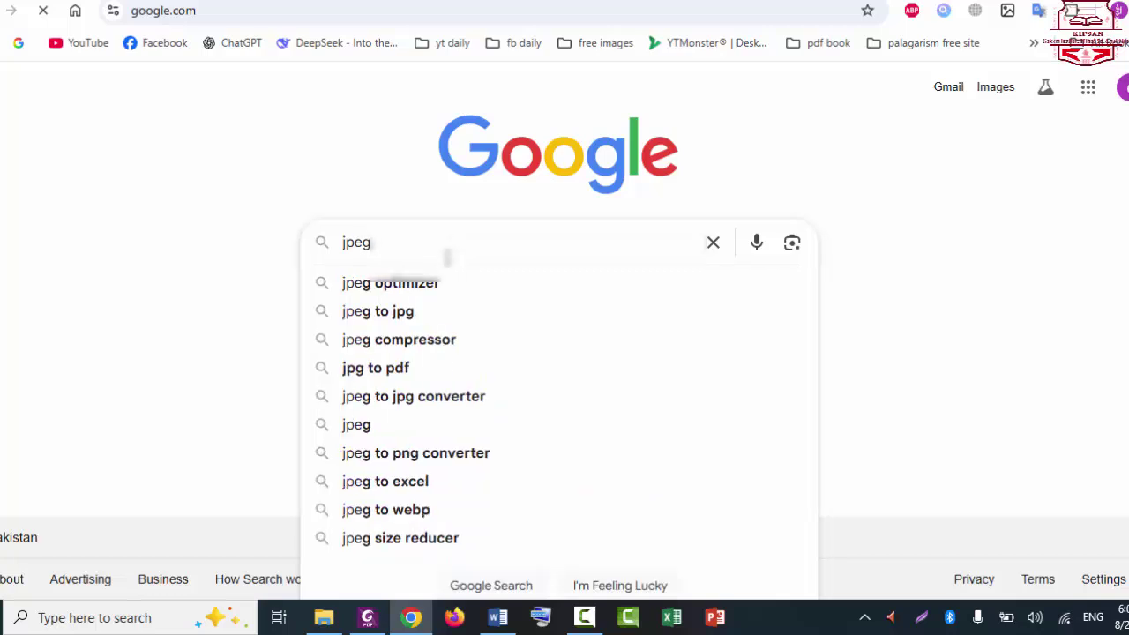
left_click(439, 283)
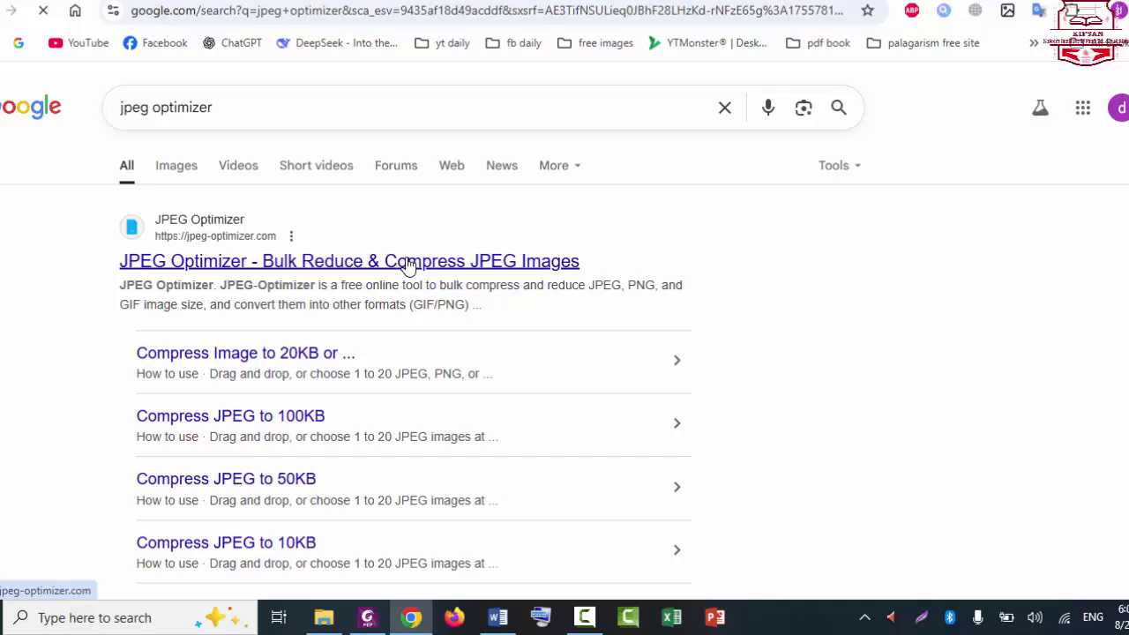
Step: Visit the JPEG Optimizer site to view its compress options, then return to the PPSC tab
left_click(407, 265)
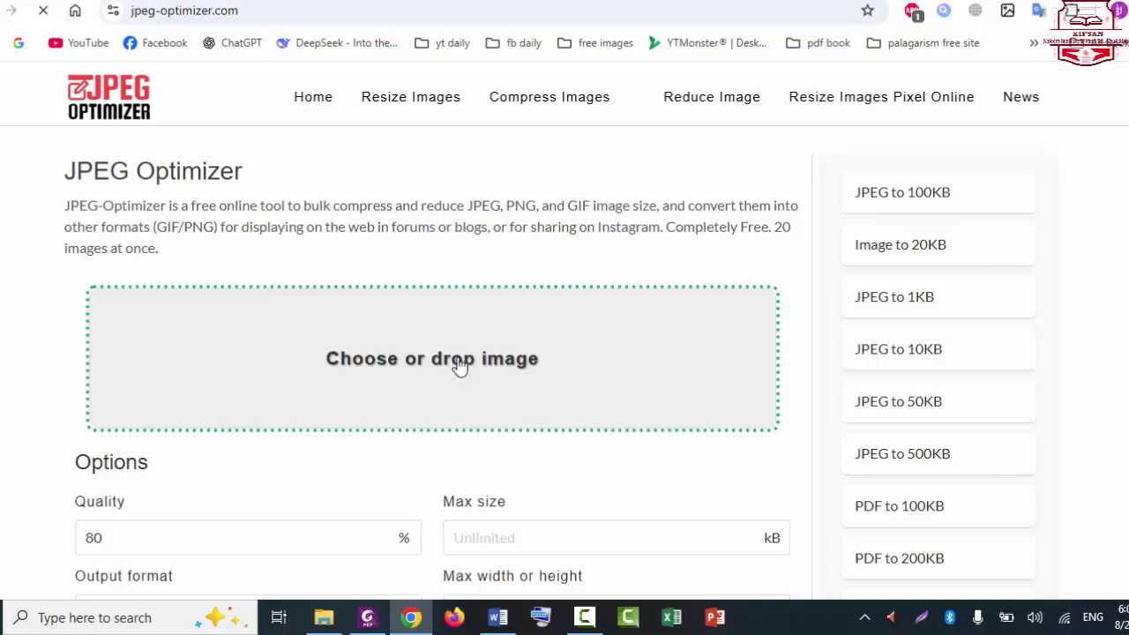
scroll(899, 267, "down", 3)
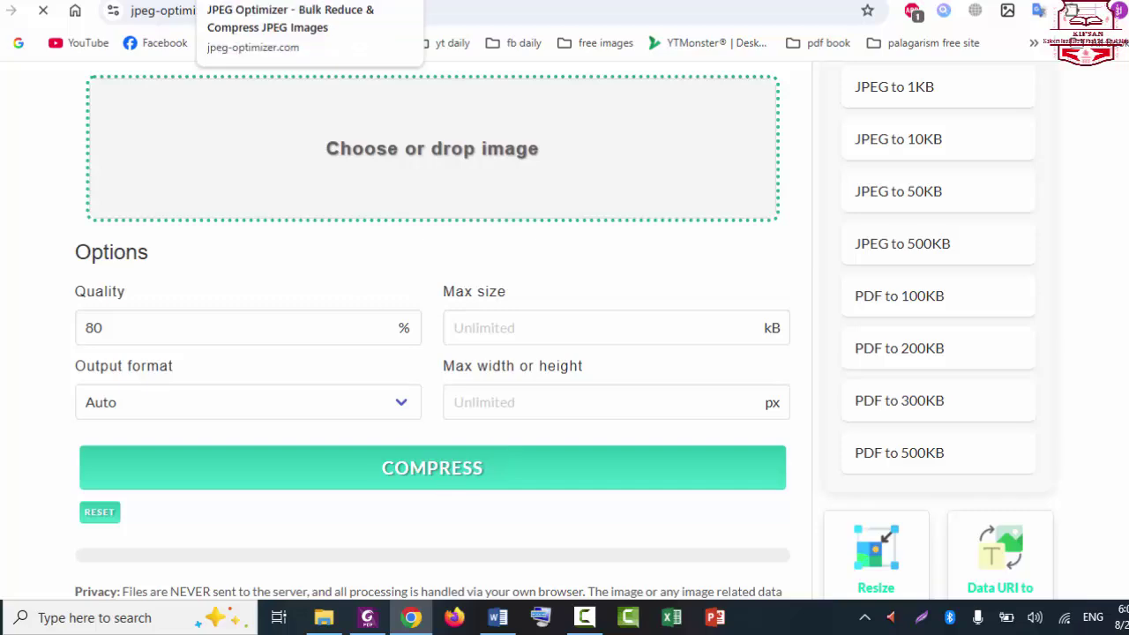
key("ctrl+Tab")
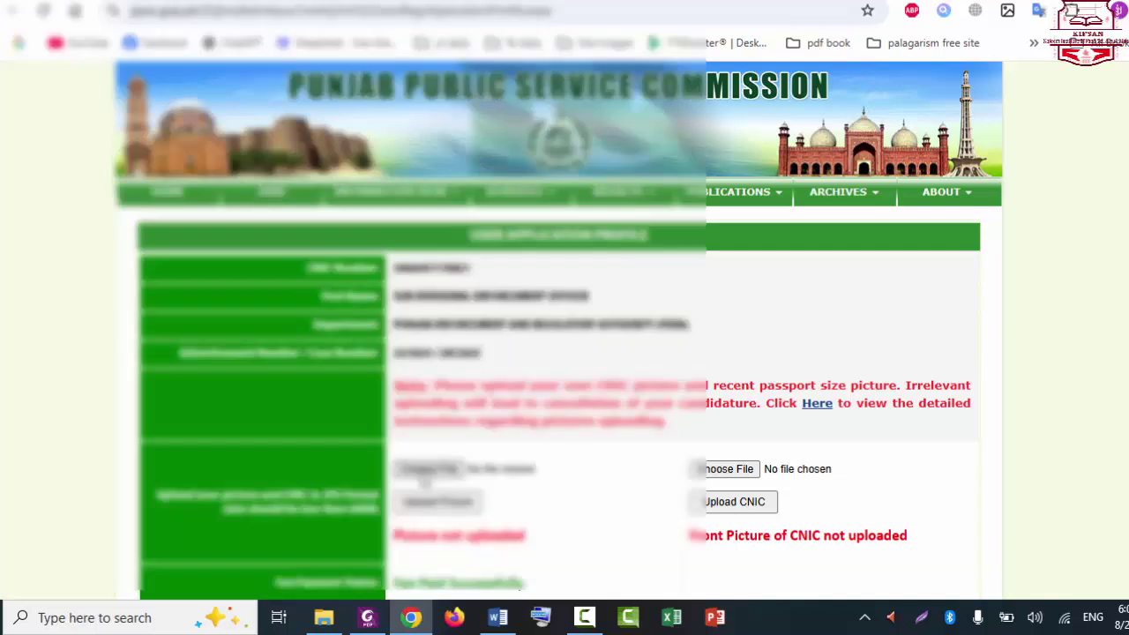
Step: Pick the passport photo from the pictures subfolder and upload it as the candidate picture
left_click(428, 470)
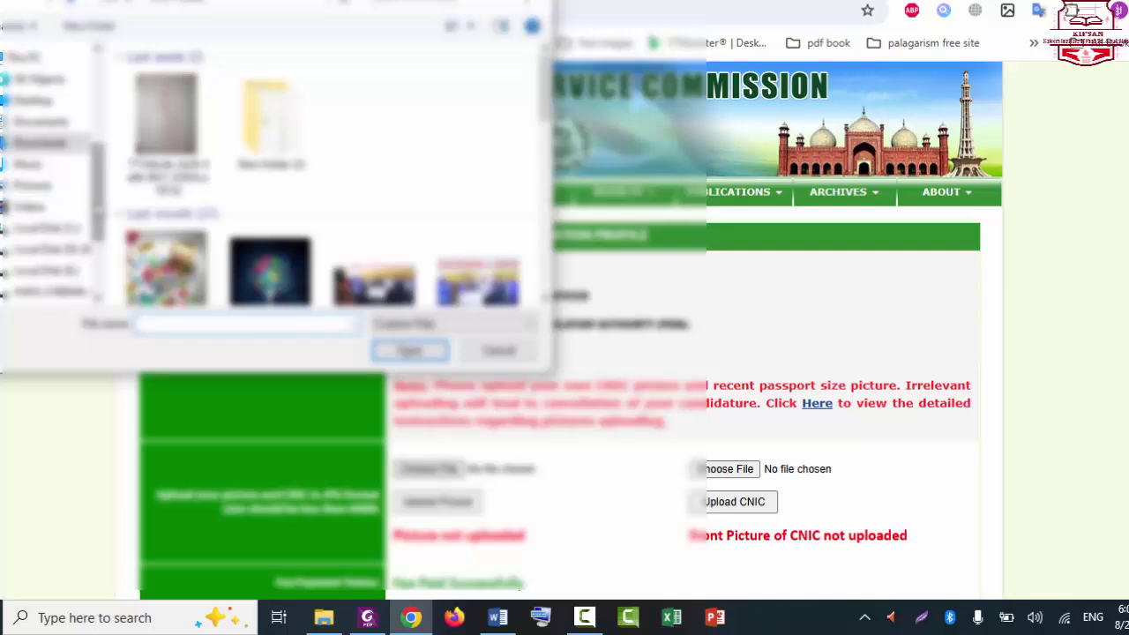
scroll(53, 221, "down", 2)
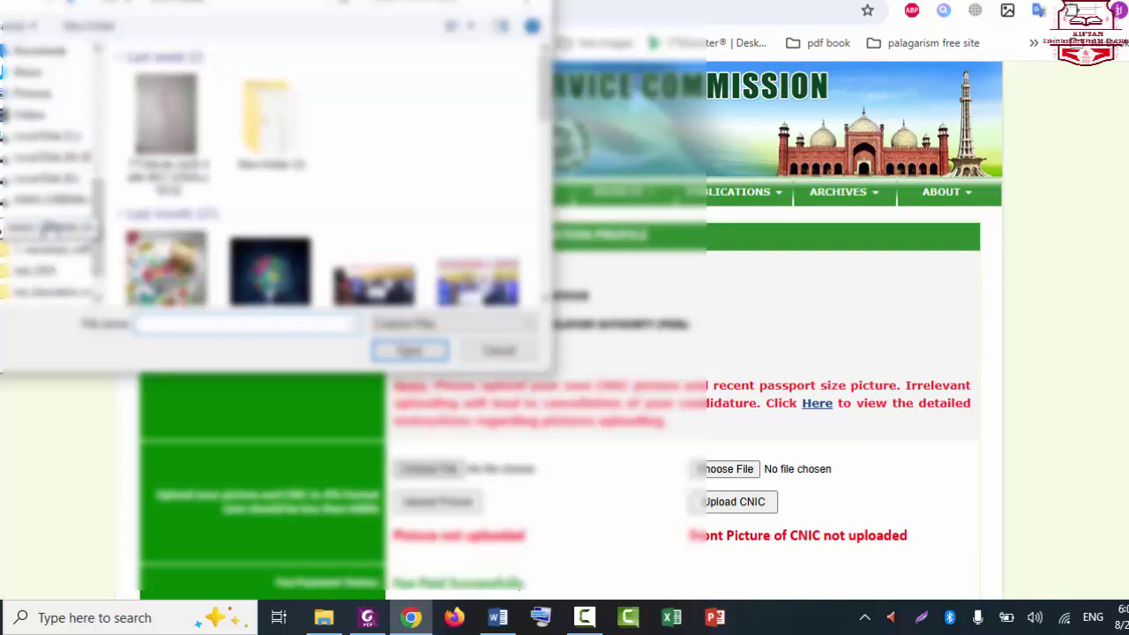
left_click(53, 227)
double_click(255, 118)
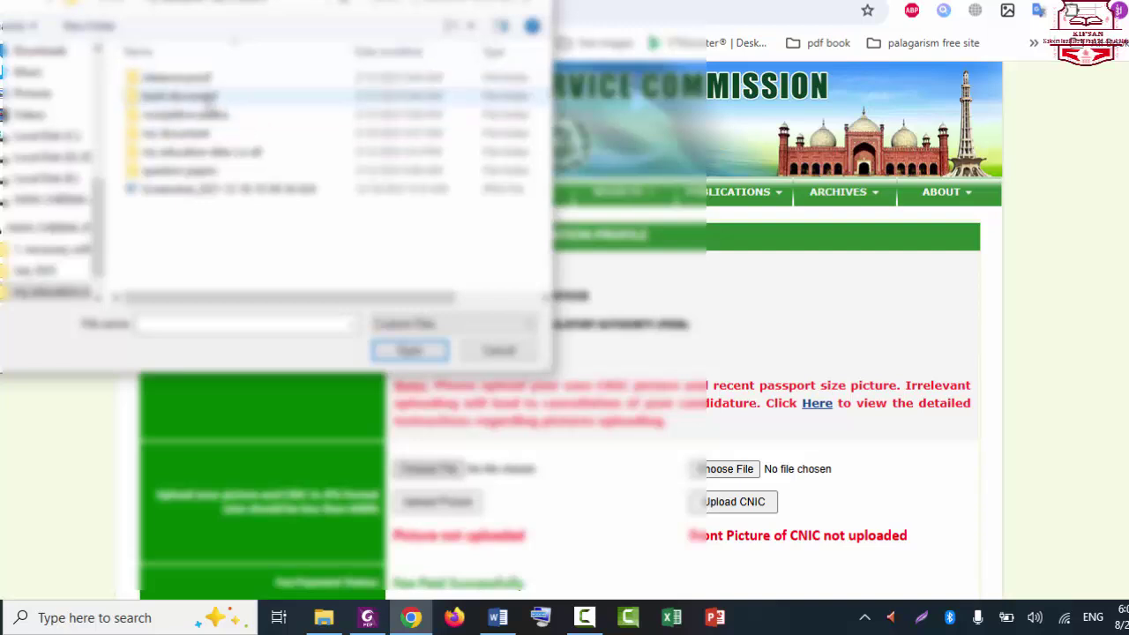
double_click(203, 132)
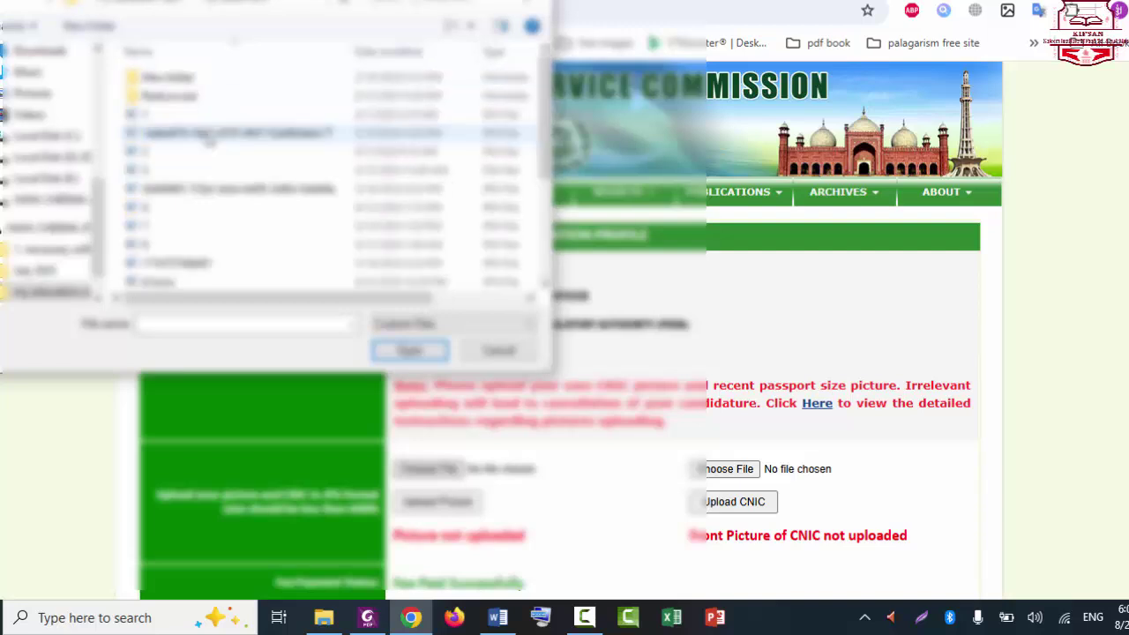
left_click(452, 26)
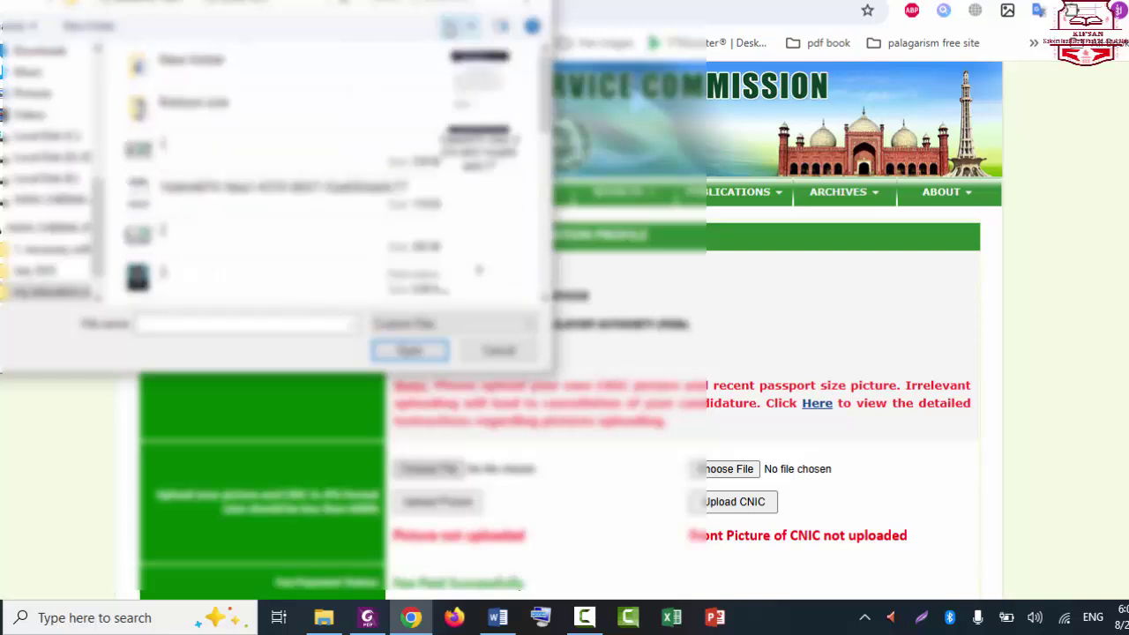
left_click(452, 27)
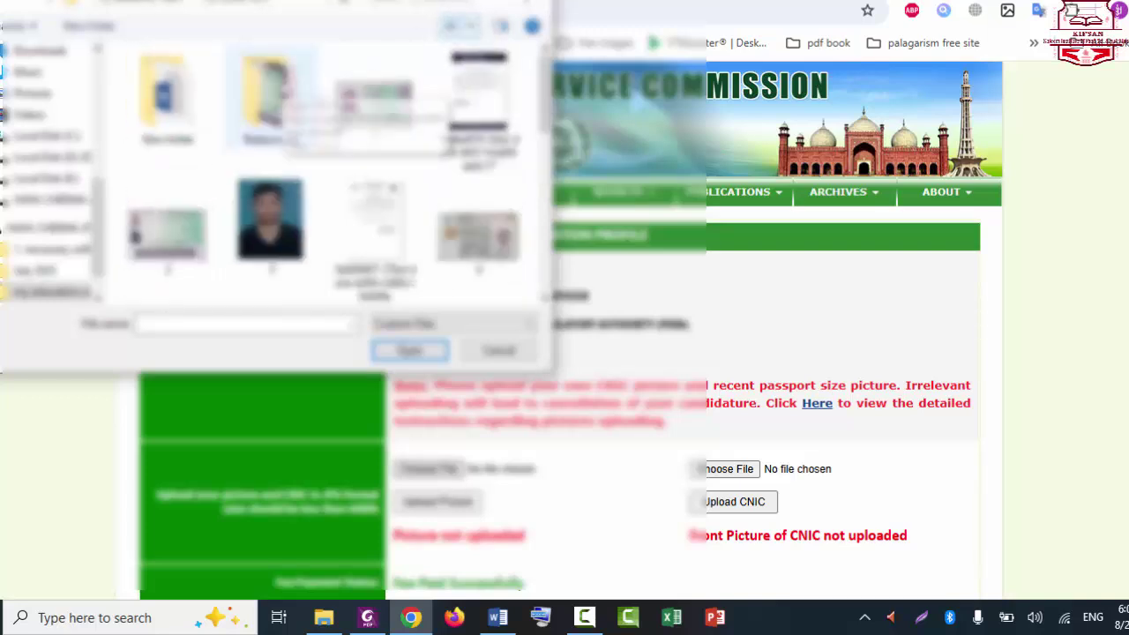
scroll(285, 94, "down", 4)
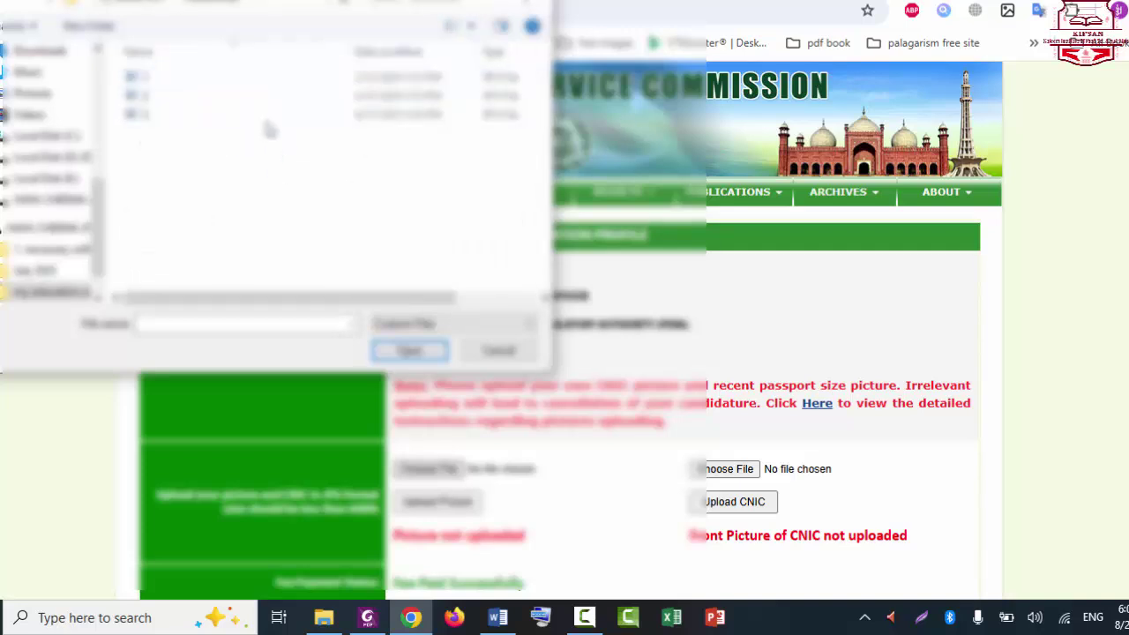
left_click(453, 28)
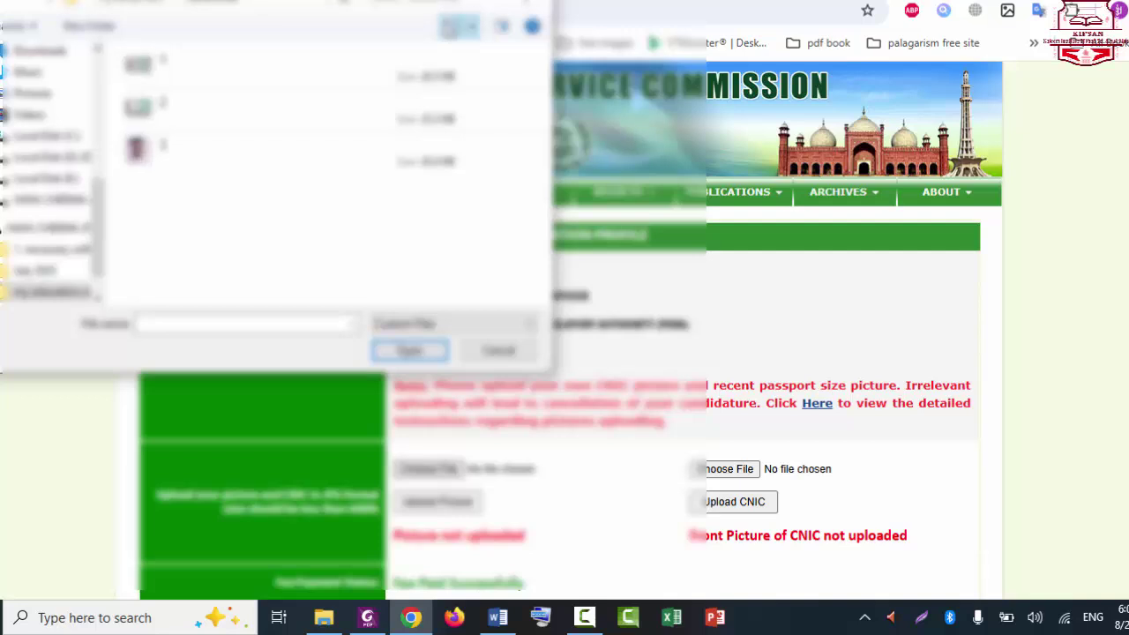
left_click(453, 28)
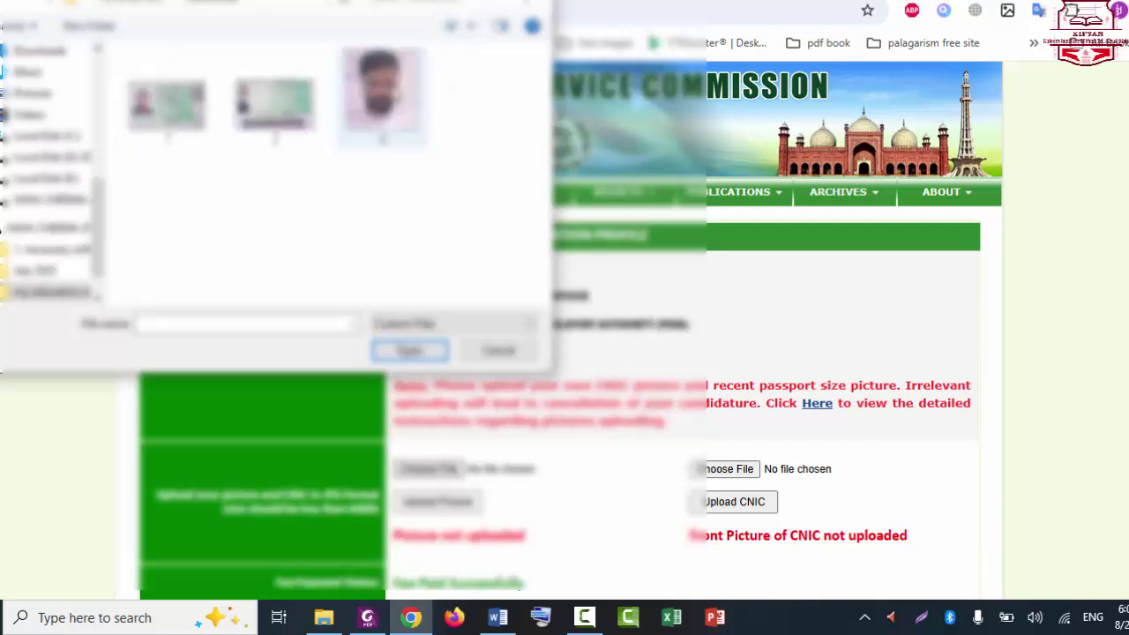
double_click(382, 88)
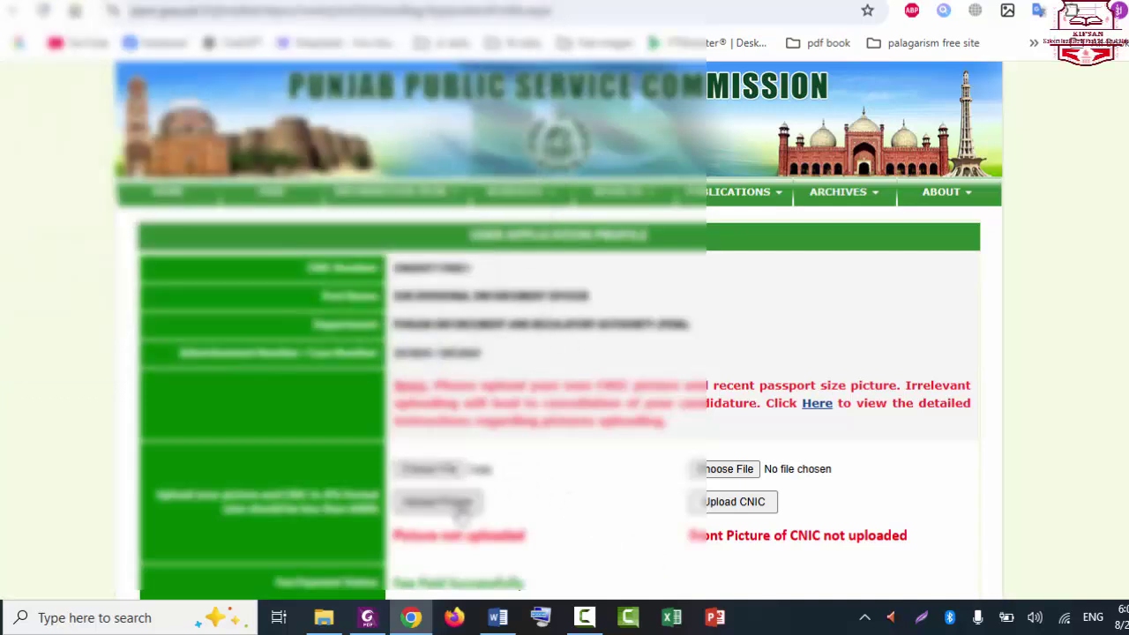
left_click(459, 511)
scroll(620, 359, "down", 2)
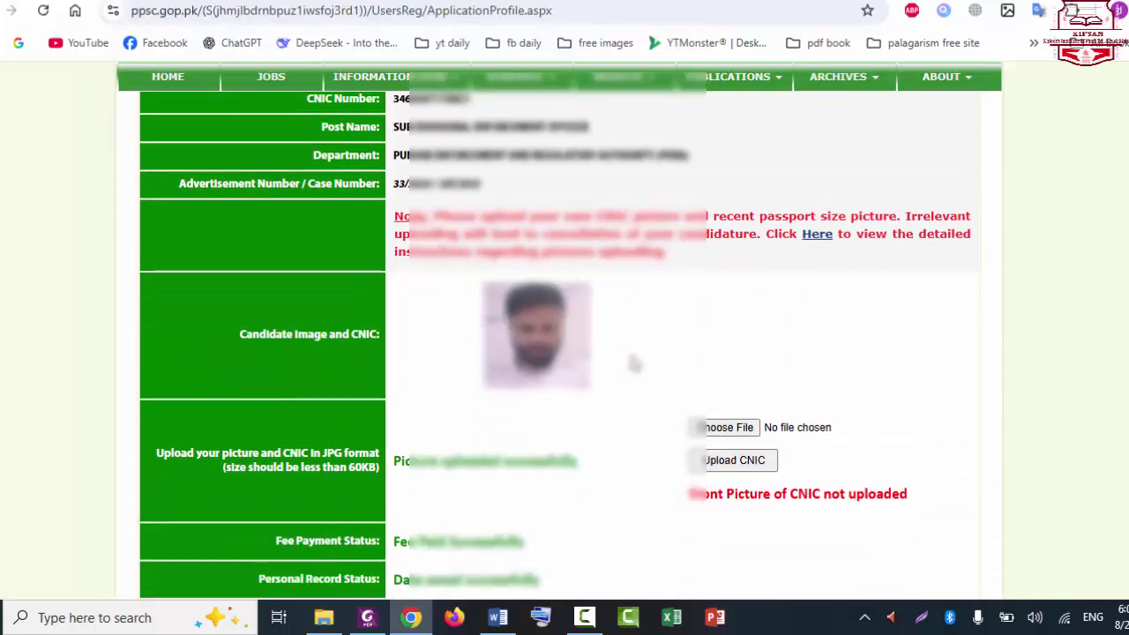
Step: Choose the CNIC front image file and upload it with Upload CNIC
left_click(741, 433)
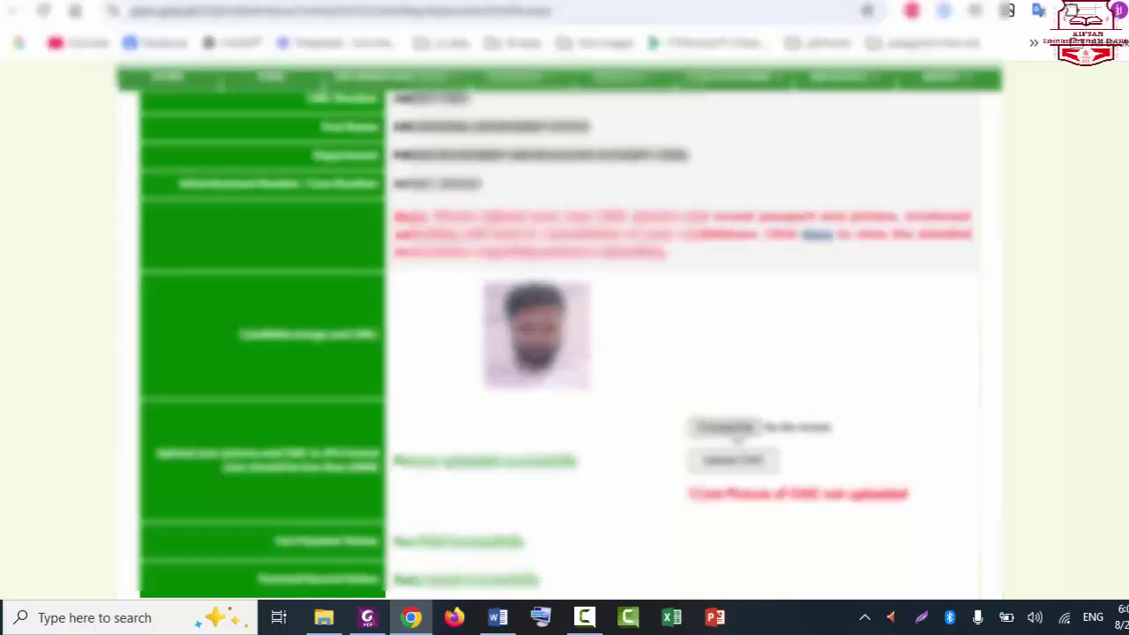
double_click(167, 102)
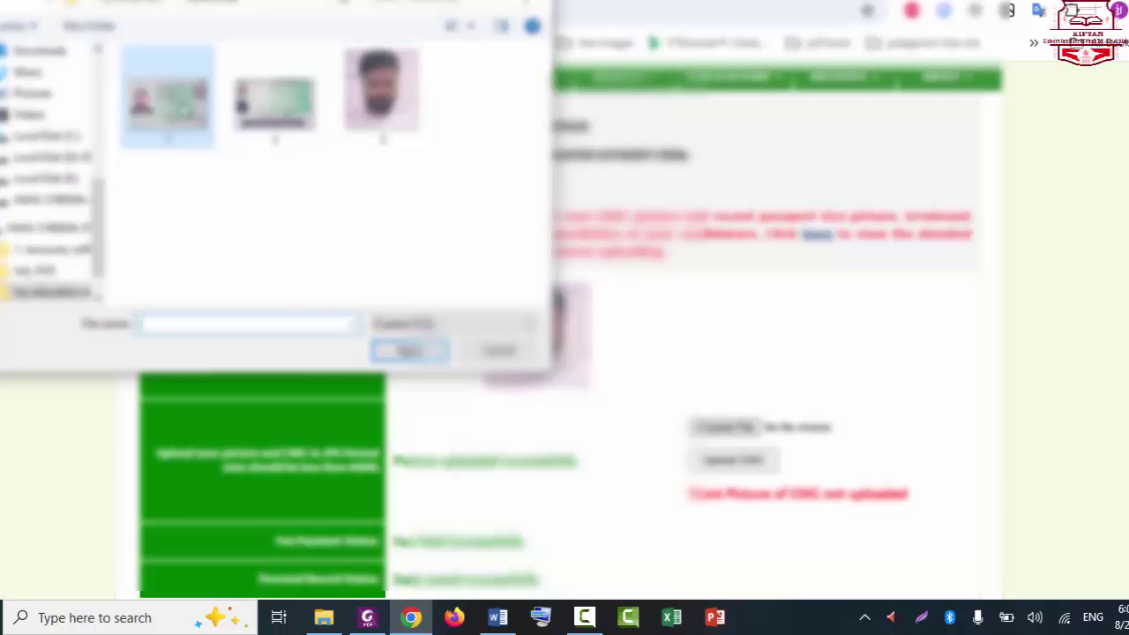
left_click(761, 462)
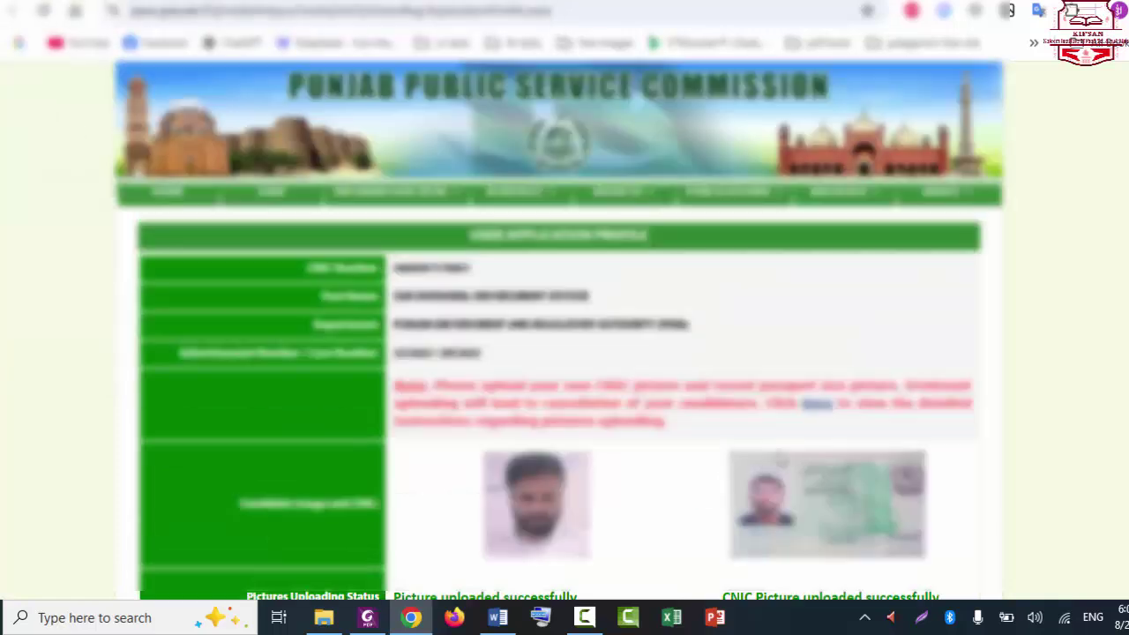
scroll(776, 459, "down", 3)
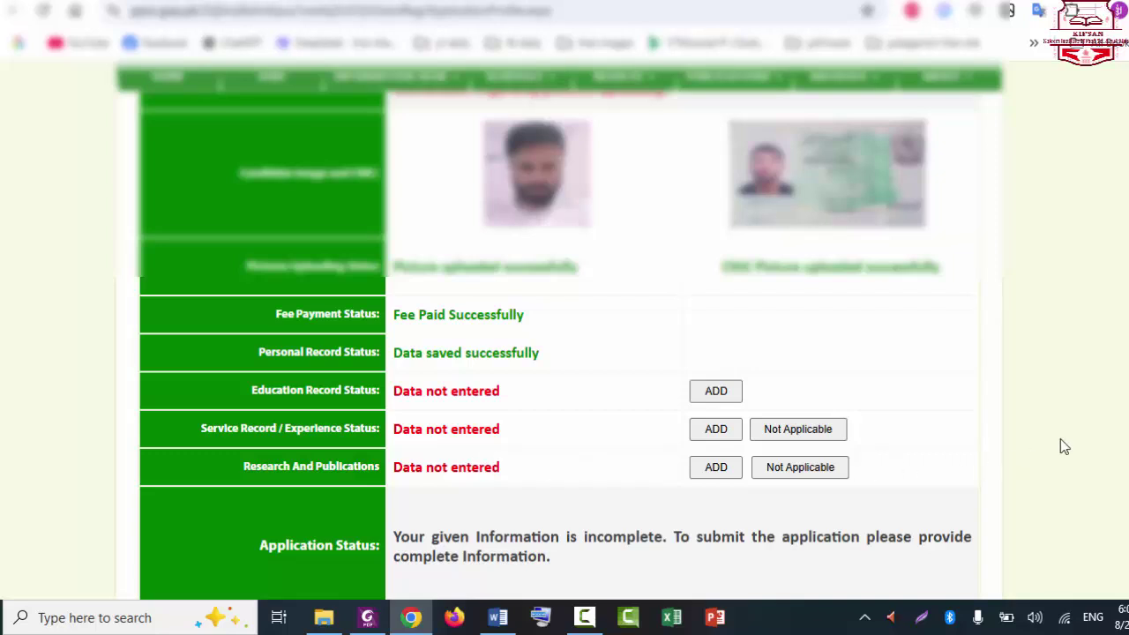
Step: Begin adding the education record for the Sub Divisional Enforcement Officer application
scroll(565, 353, "down", 1)
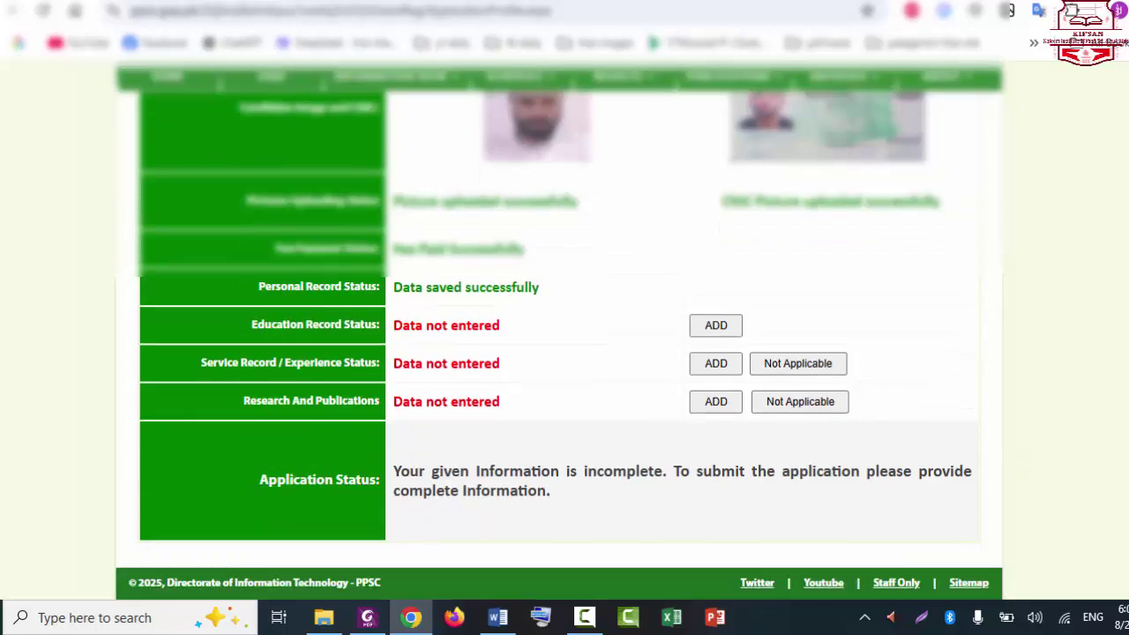
scroll(400, 520, "up", 2)
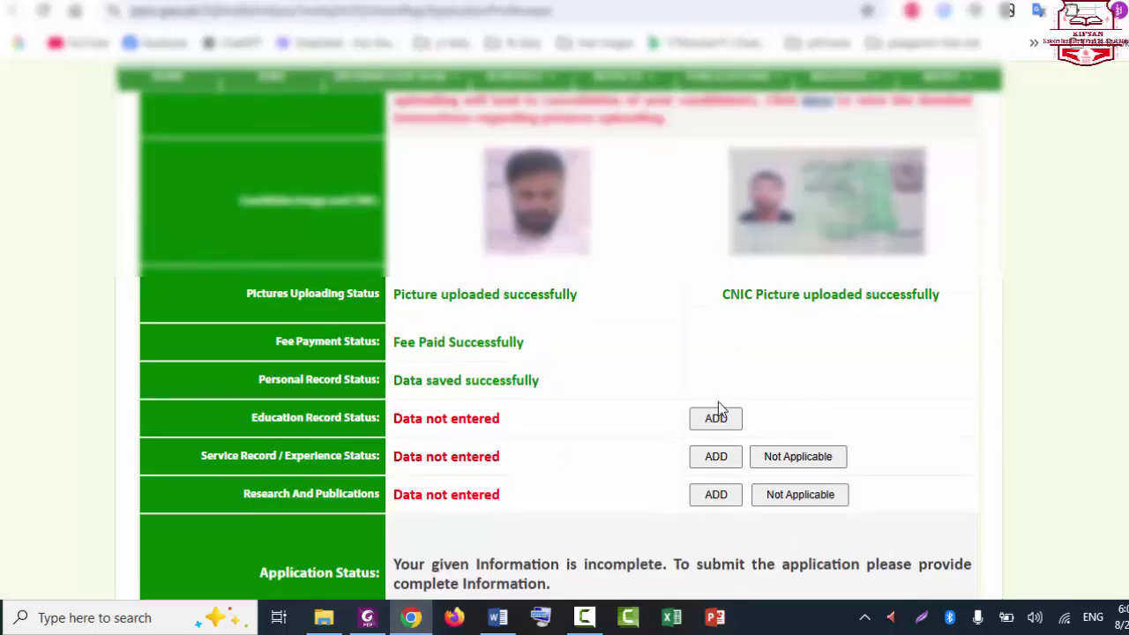
left_click(712, 430)
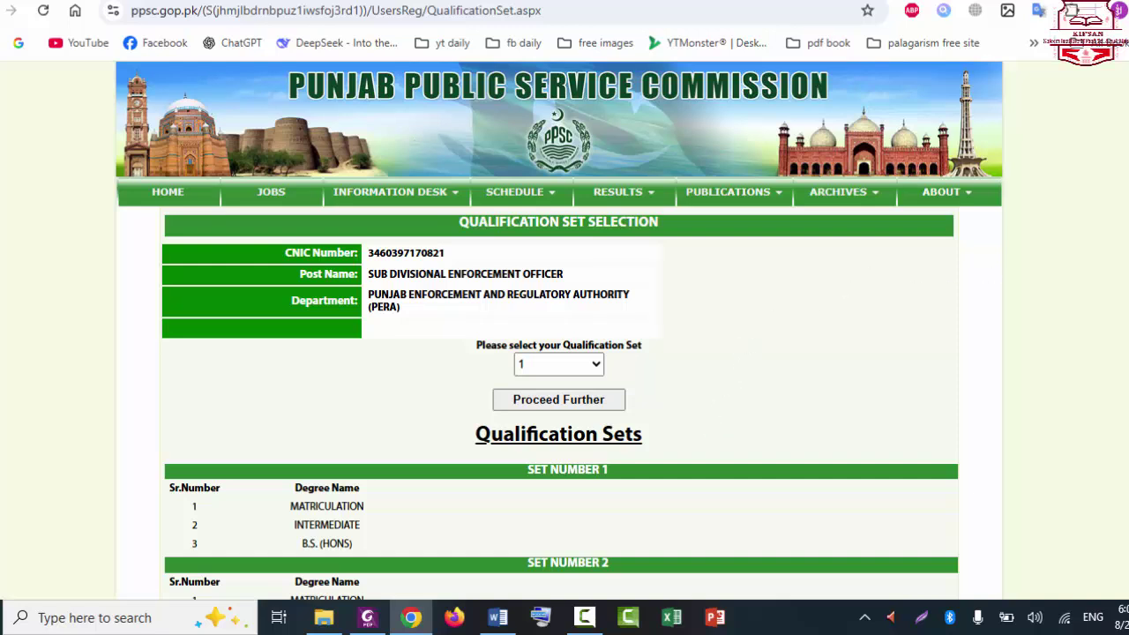
Step: Keep qualification Set 1 (Matriculation, Intermediate, B.S. (Hons)) and confirm it to reach Education Details
scroll(559, 330, "down", 2)
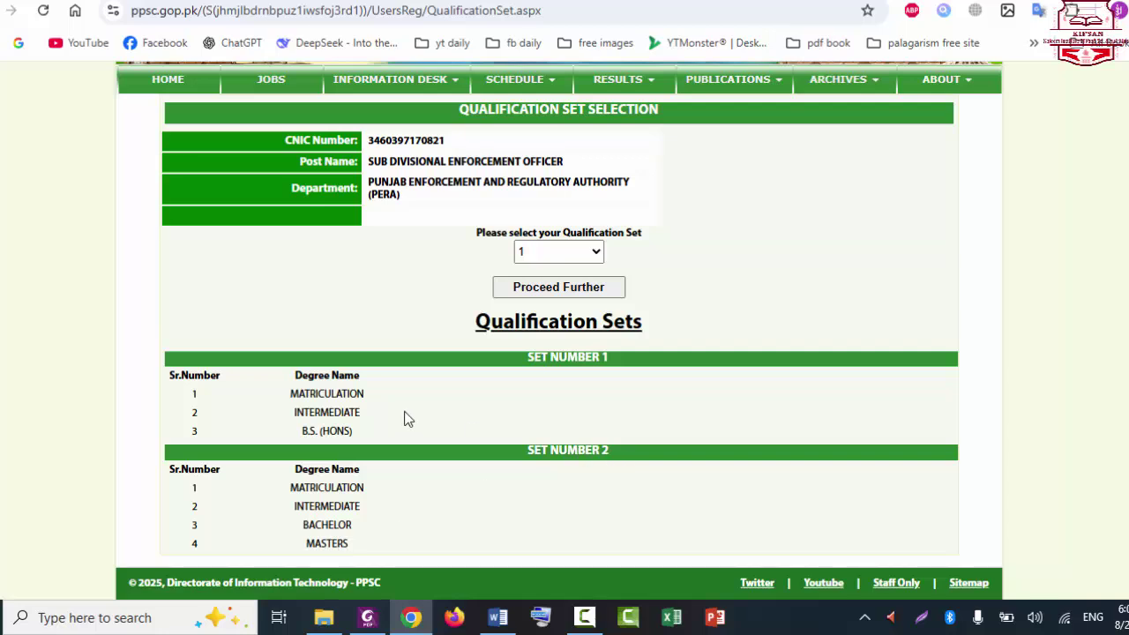
left_click(552, 253)
left_click(552, 253)
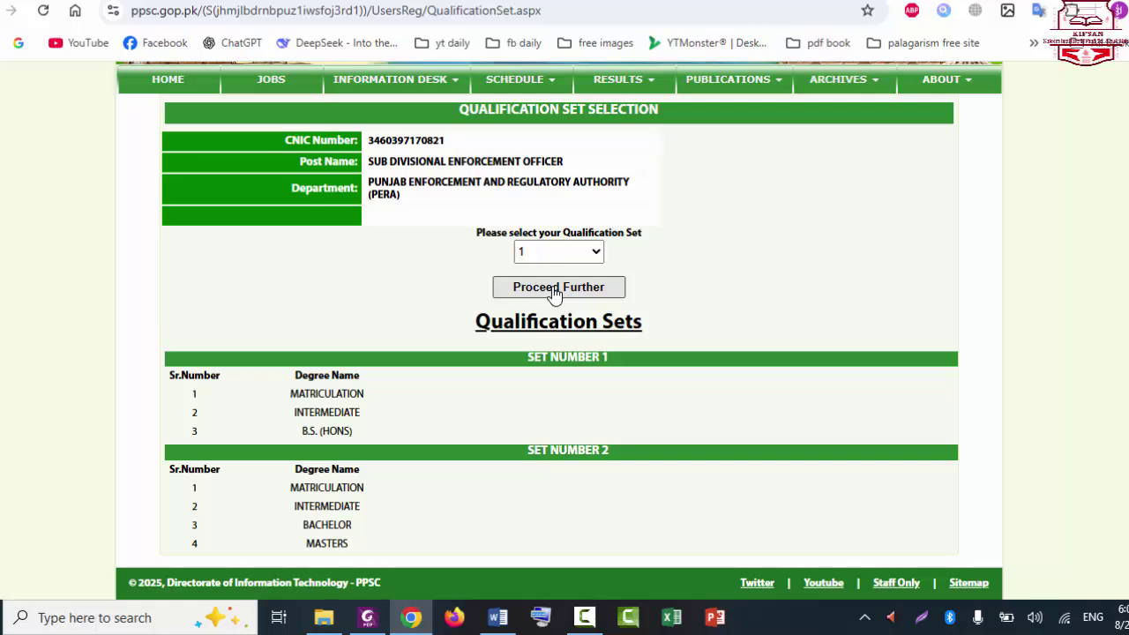
left_click(553, 289)
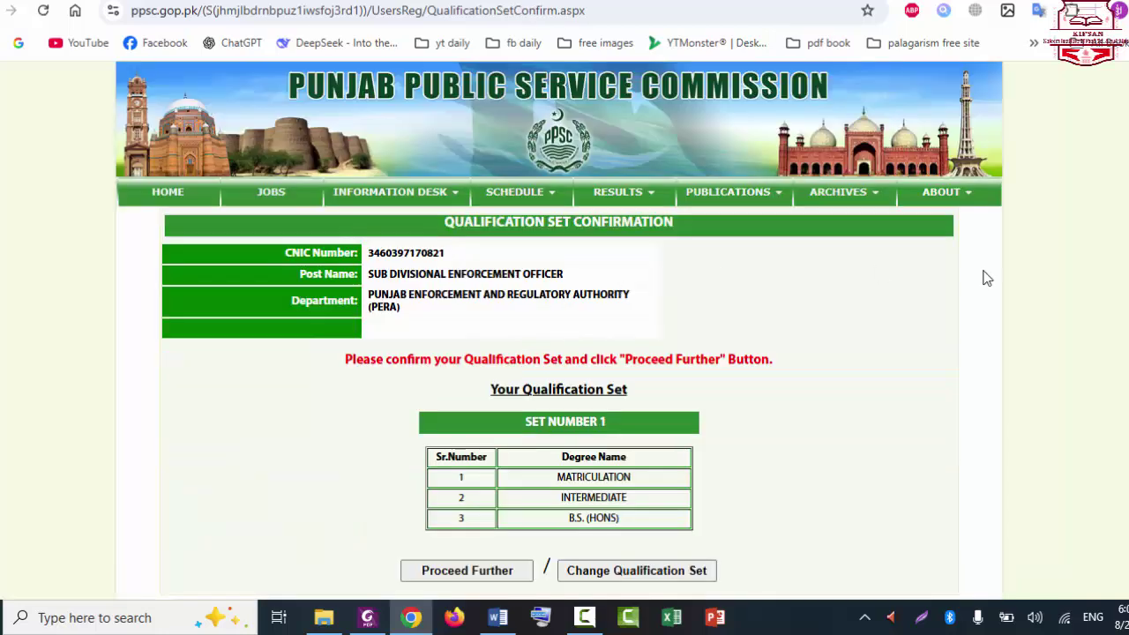
scroll(986, 277, "down", 1)
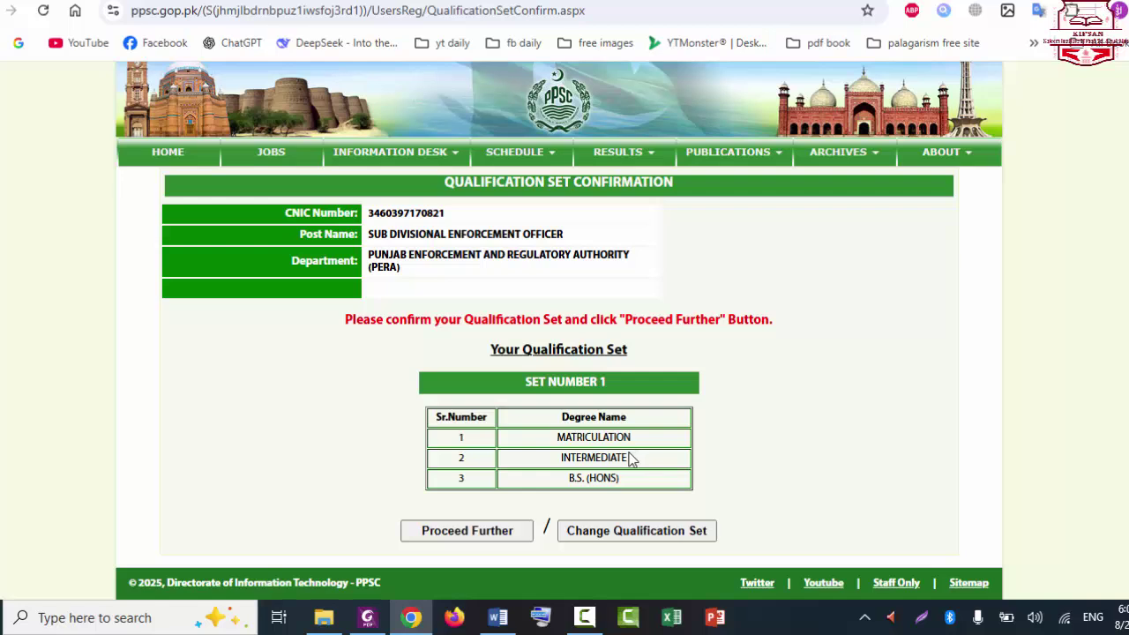
left_click(492, 531)
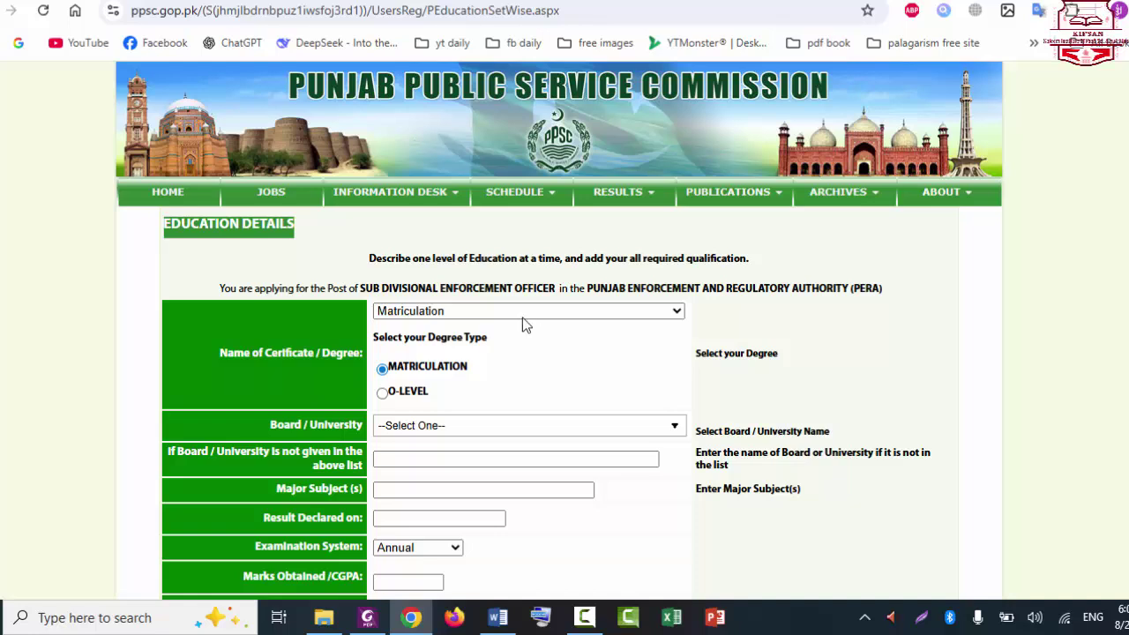
Step: Choose the matriculation board from the list and enter Physics as a major subject
left_click(453, 439)
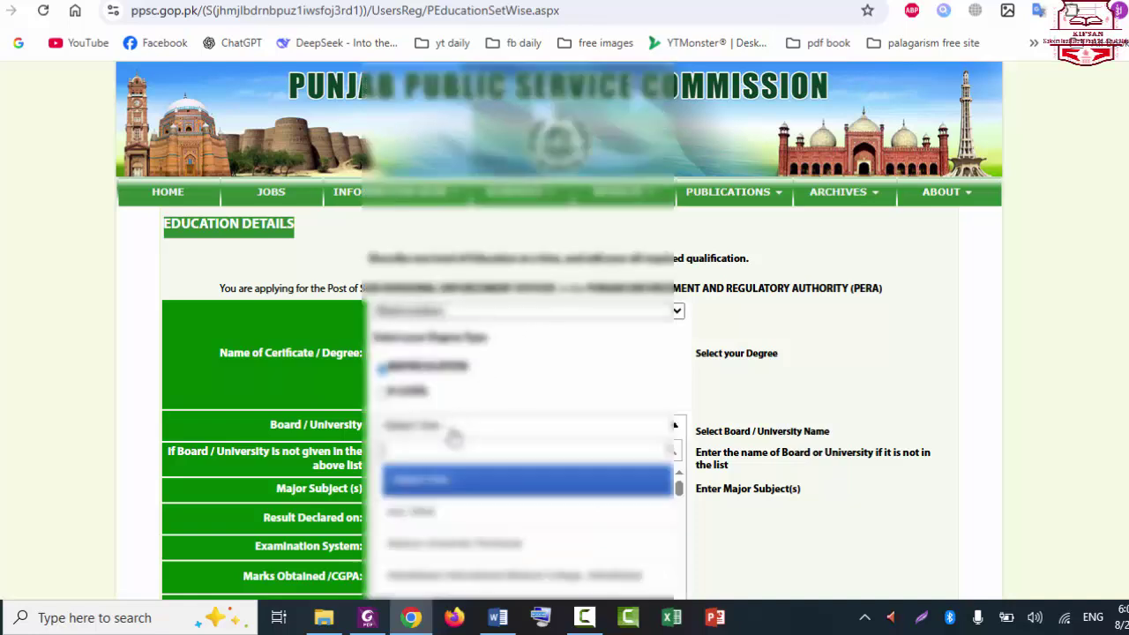
type("b")
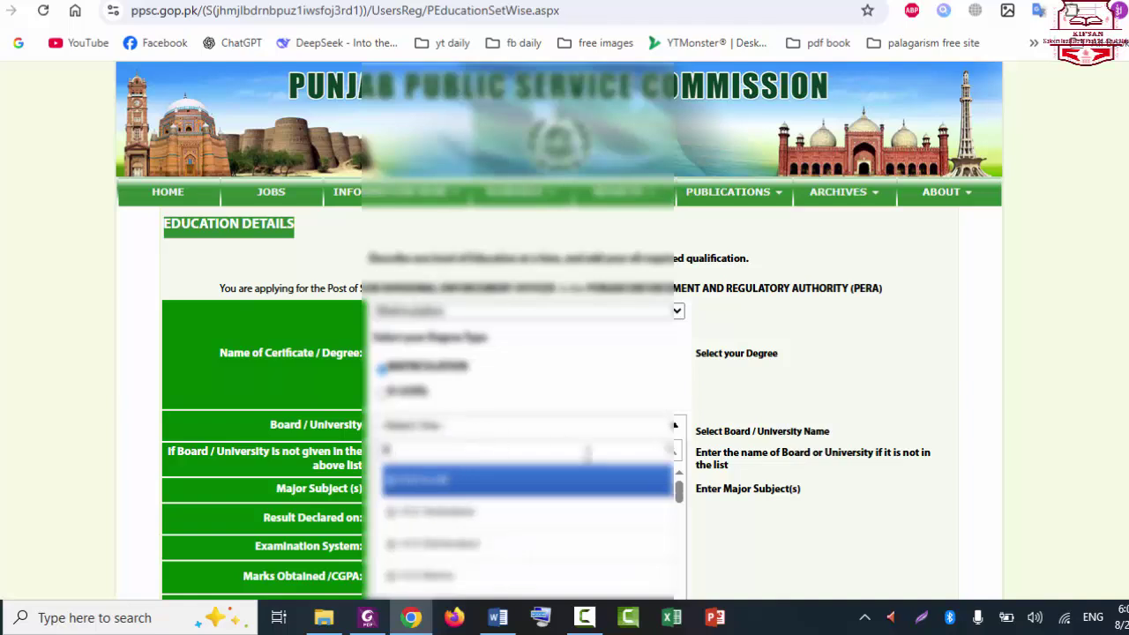
left_click_drag(681, 495, 681, 509)
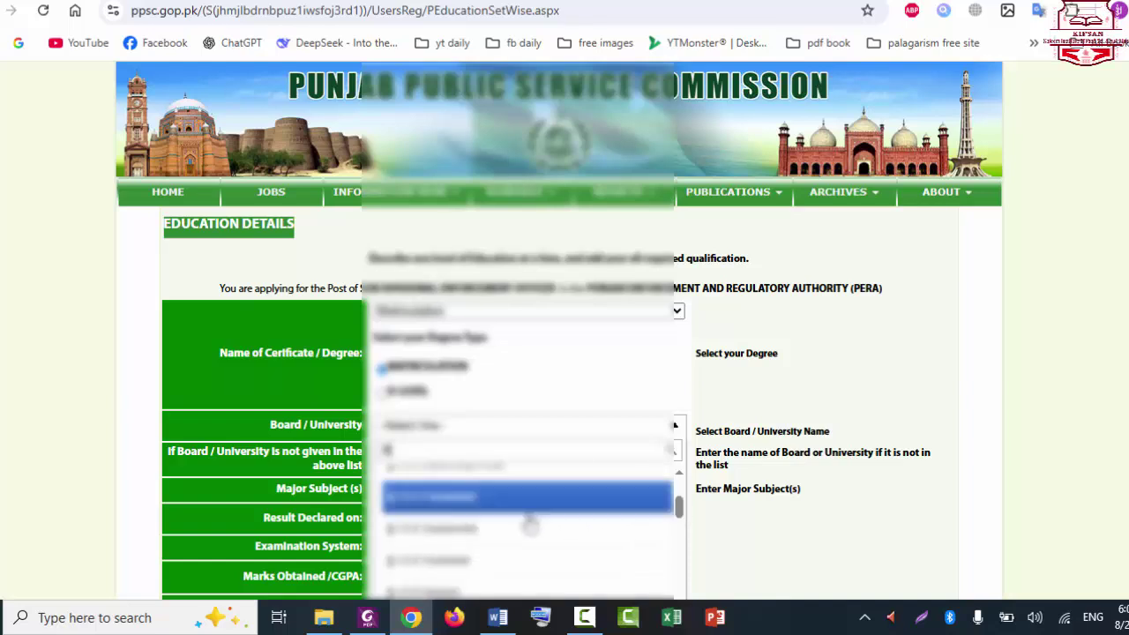
left_click(507, 526)
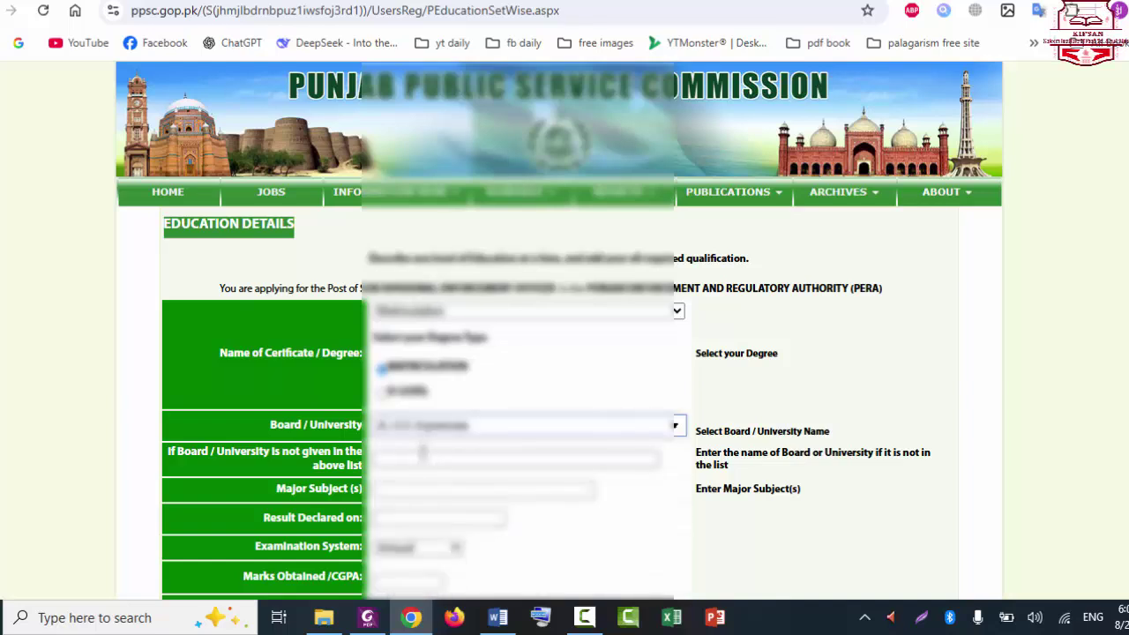
left_click(422, 453)
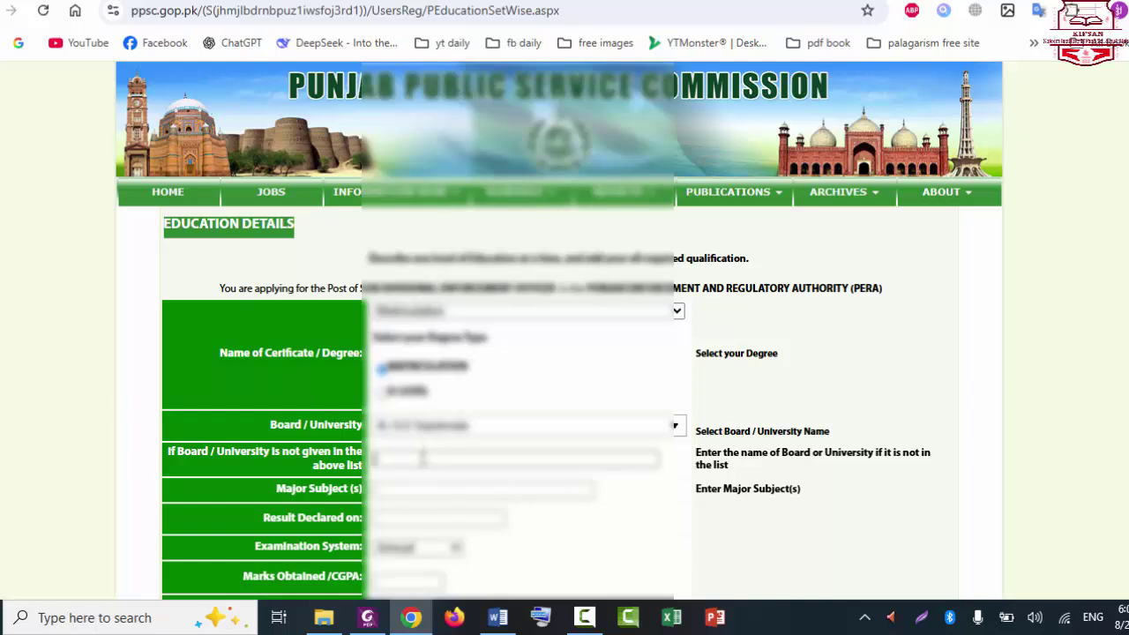
left_click(423, 490)
scroll(486, 325, "down", 1)
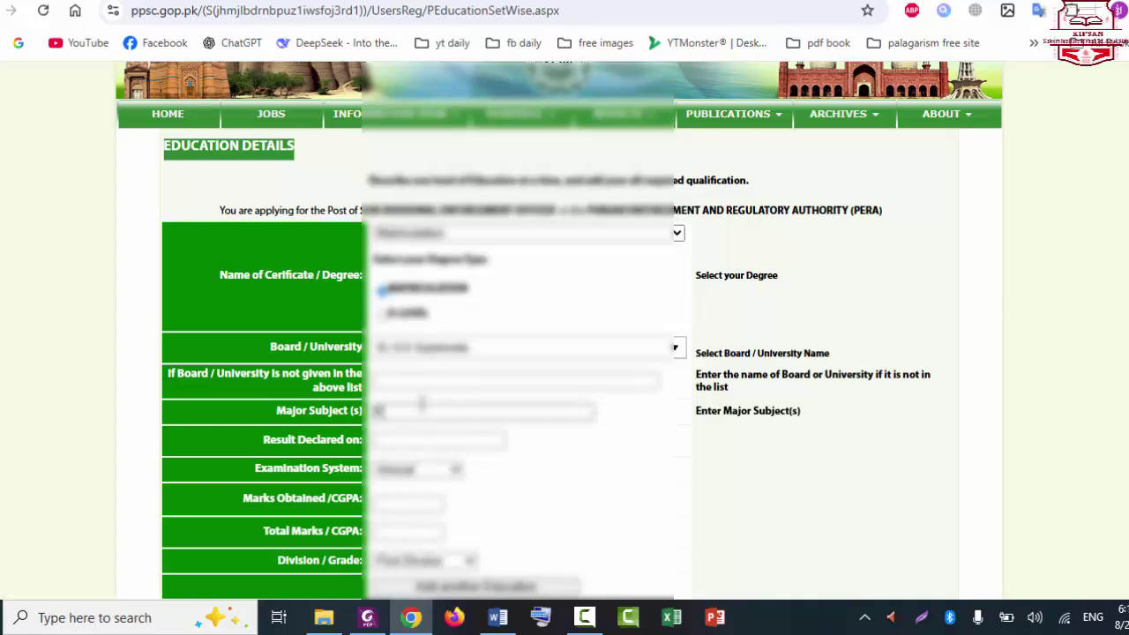
type("Physics")
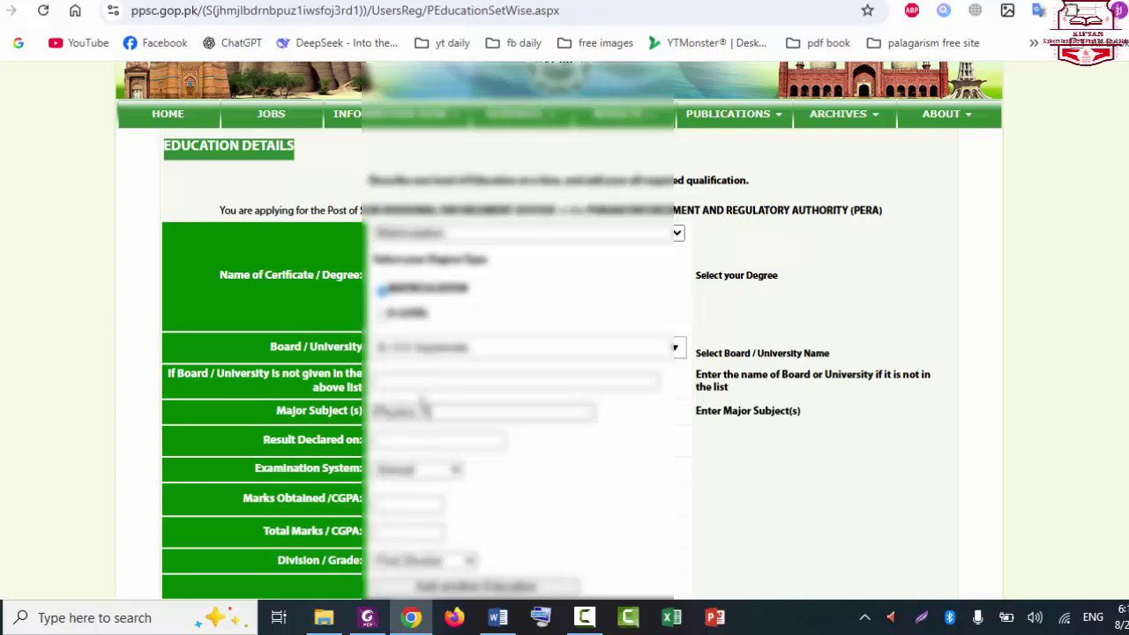
type(",")
key("Down")
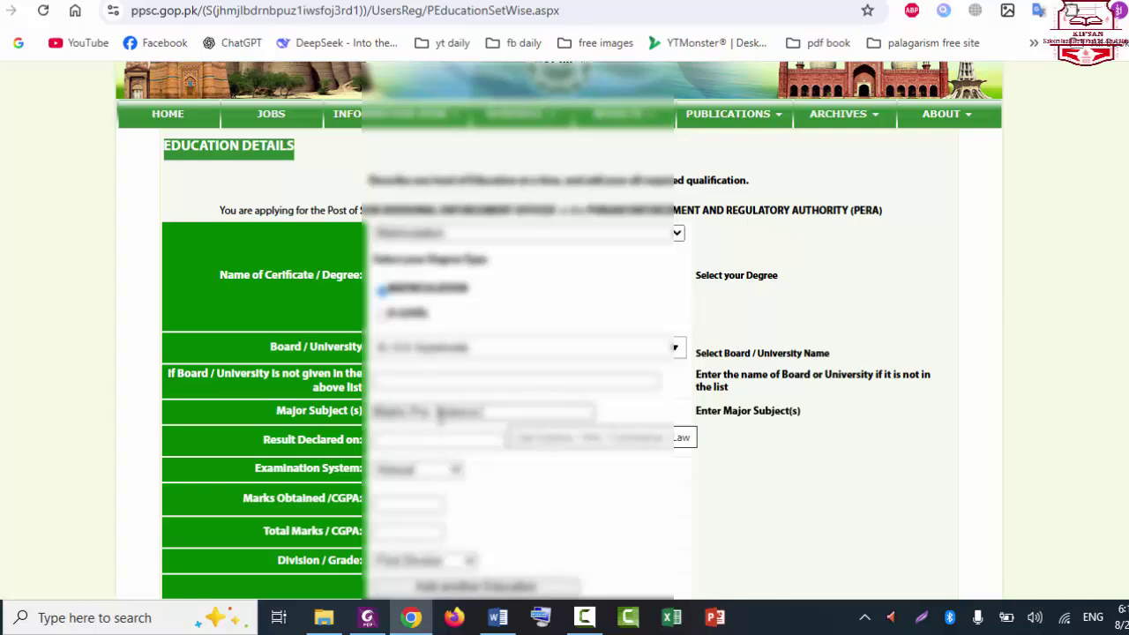
Step: Paste the result declaration date, keep the Annual exam system, and enter marks 875 out of 1100
left_click(428, 439)
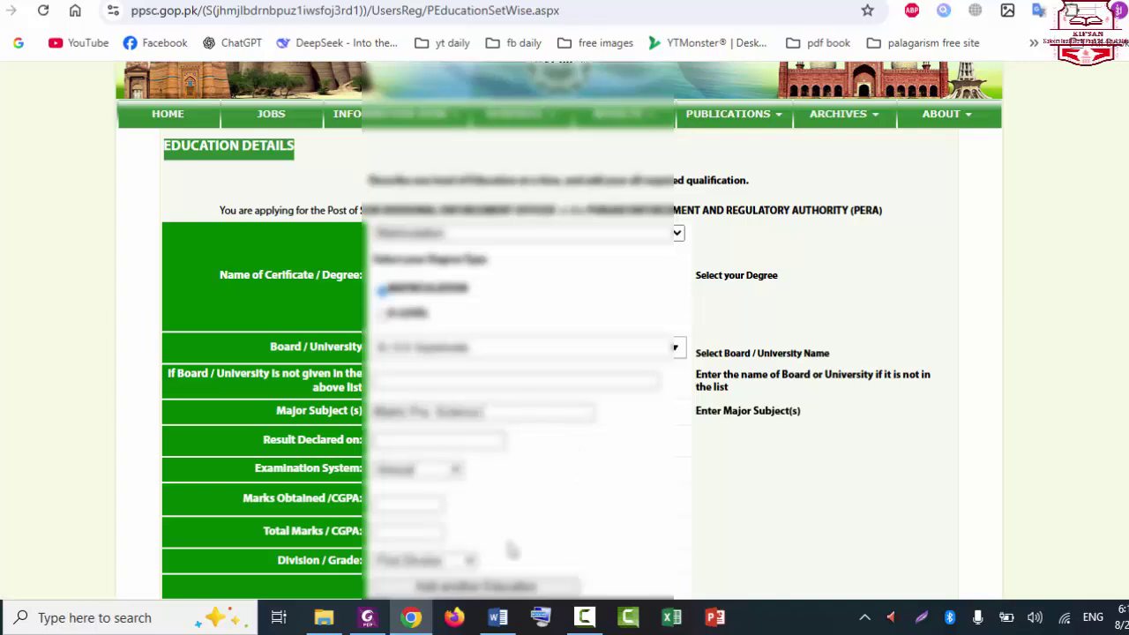
left_click(436, 440)
type("25-07-2014")
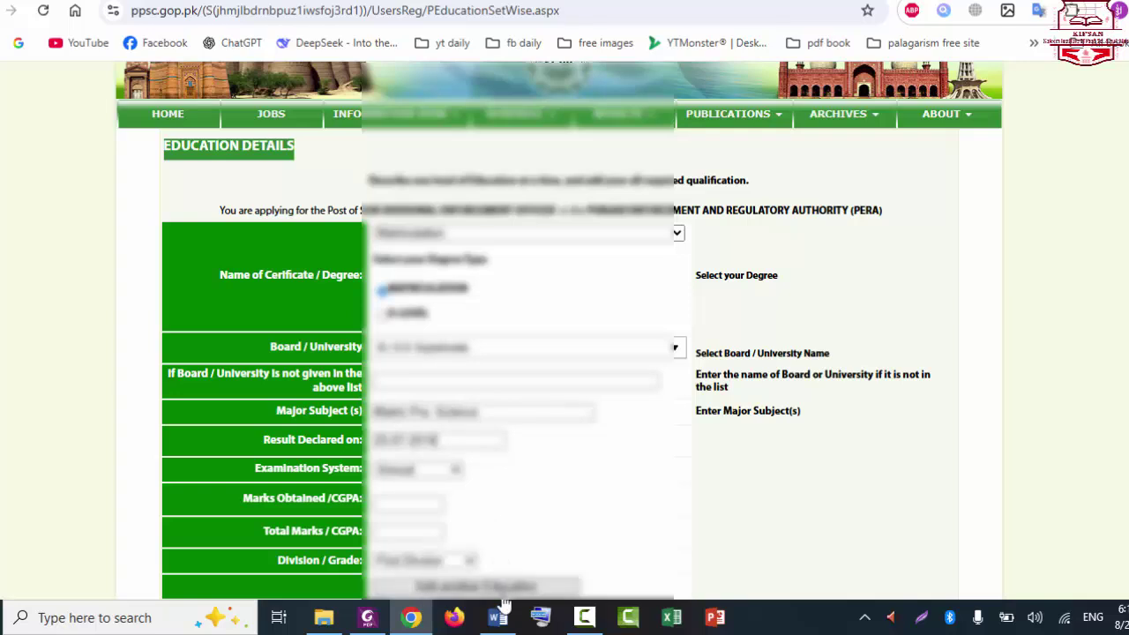
left_click(455, 470)
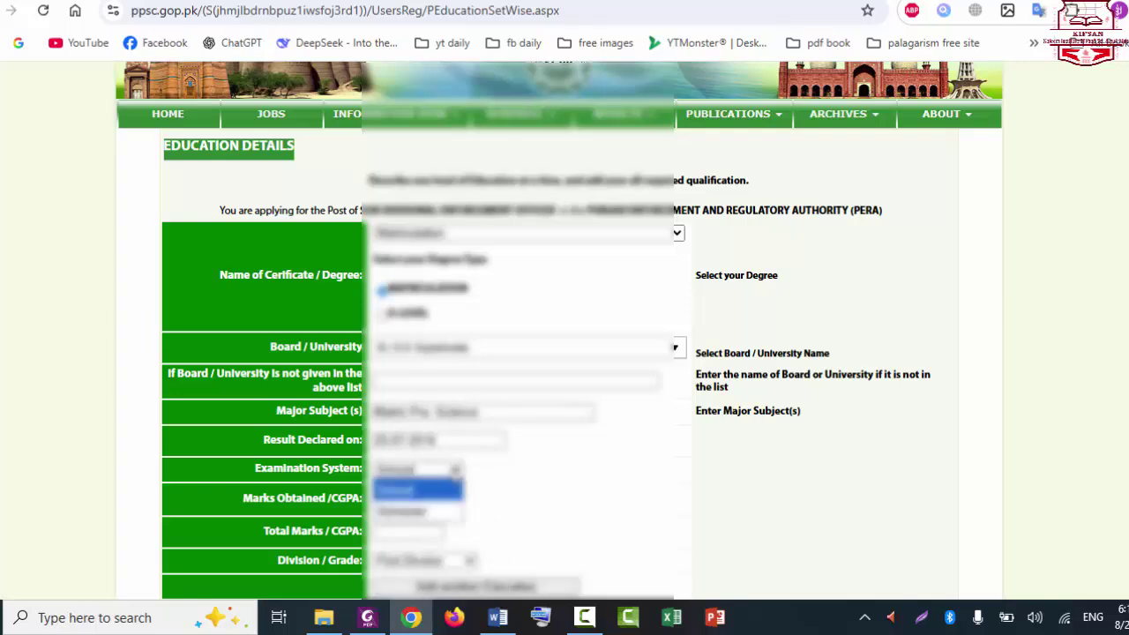
left_click(455, 474)
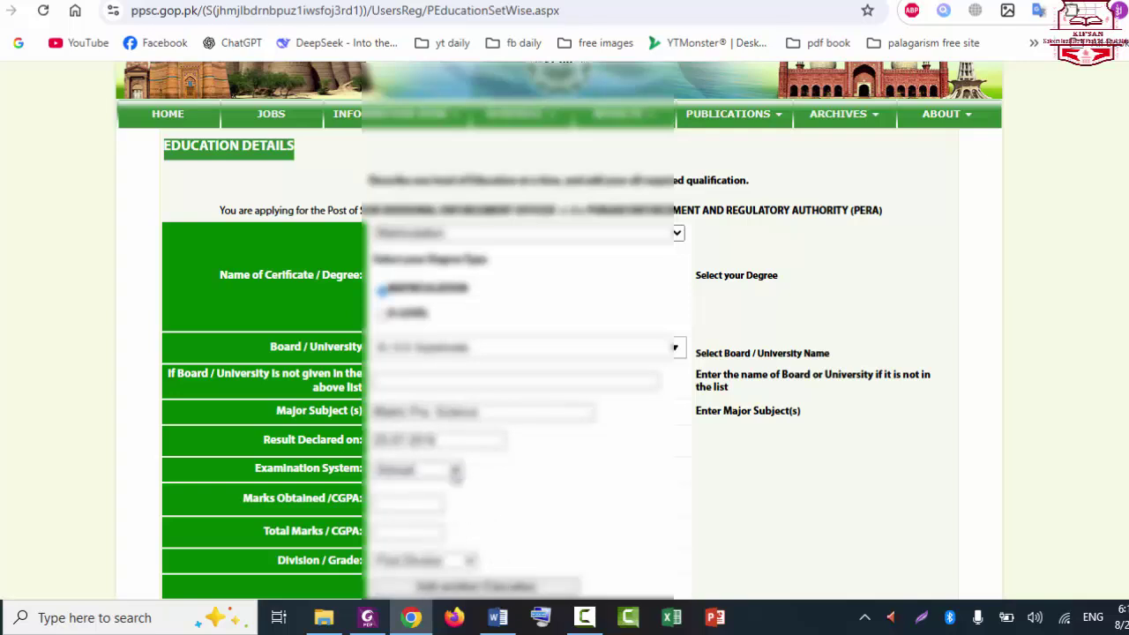
left_click(411, 500)
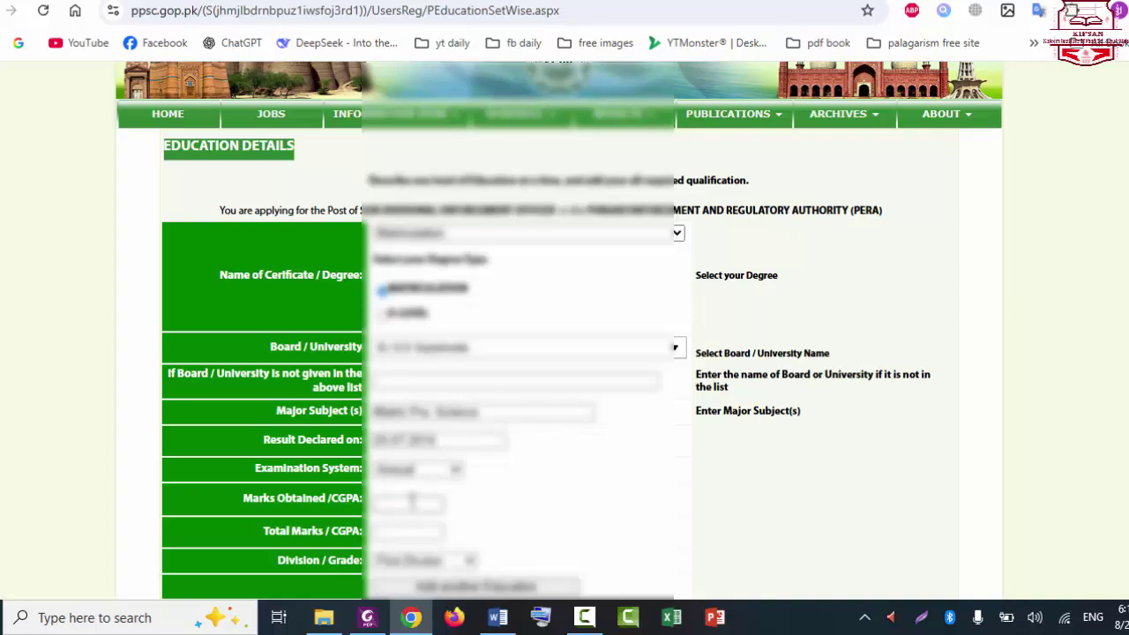
type("875")
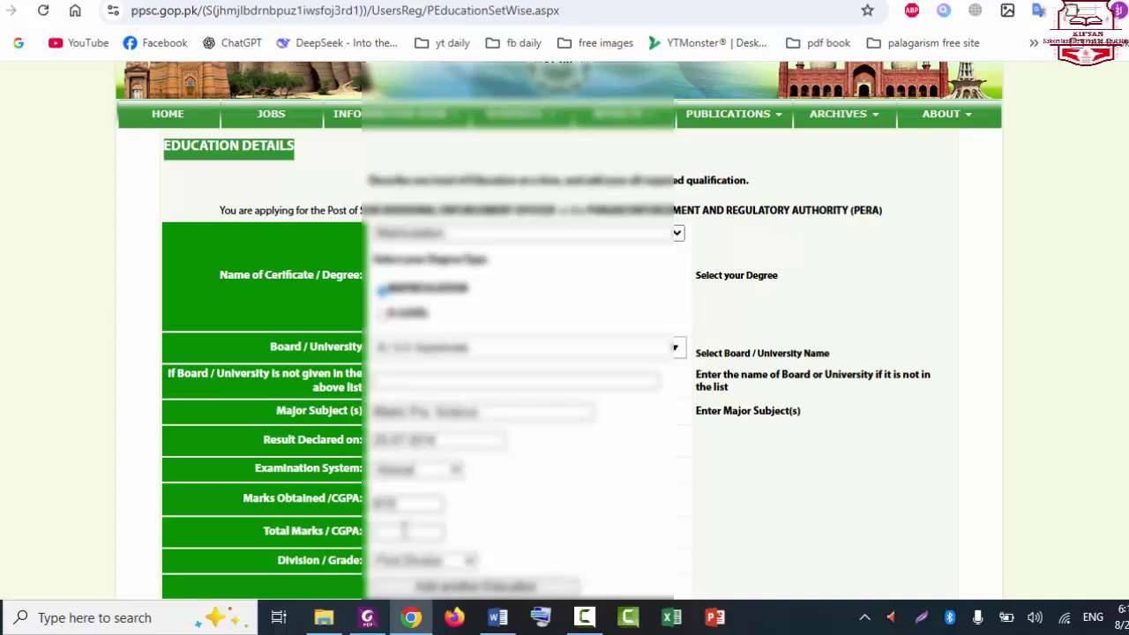
left_click(402, 529)
type("1100")
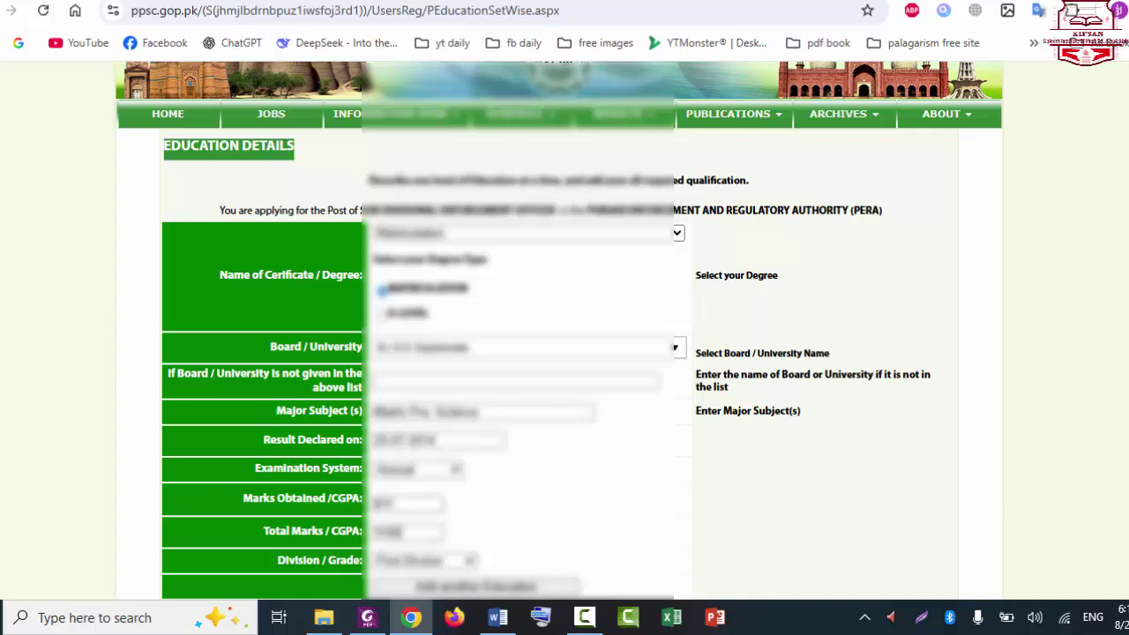
scroll(1066, 487, "down", 2)
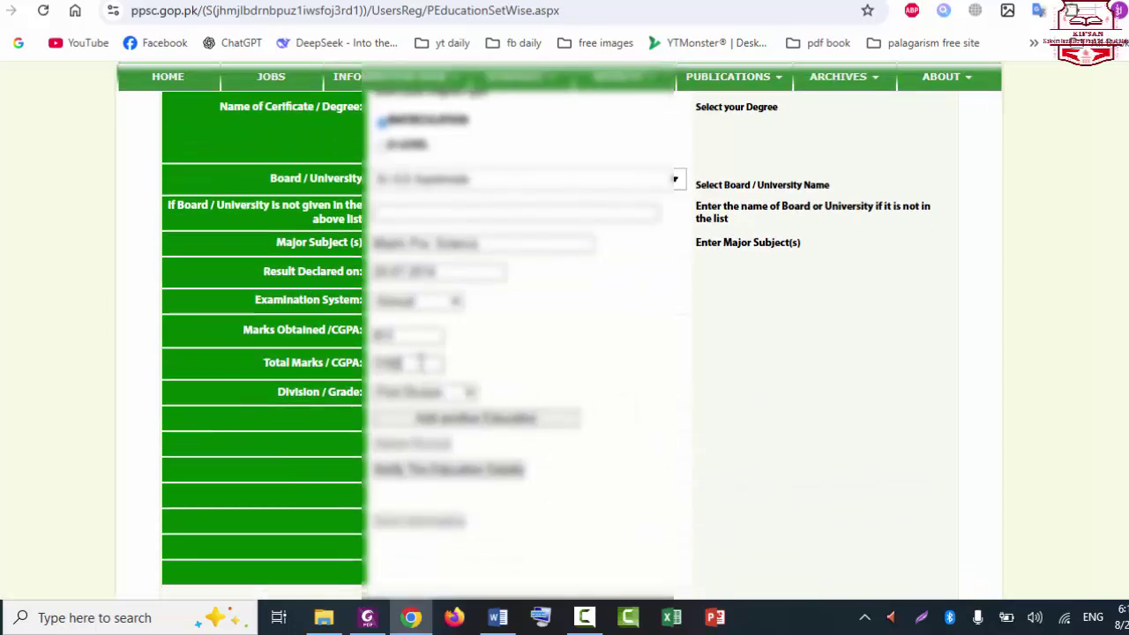
scroll(546, 343, "up", 1)
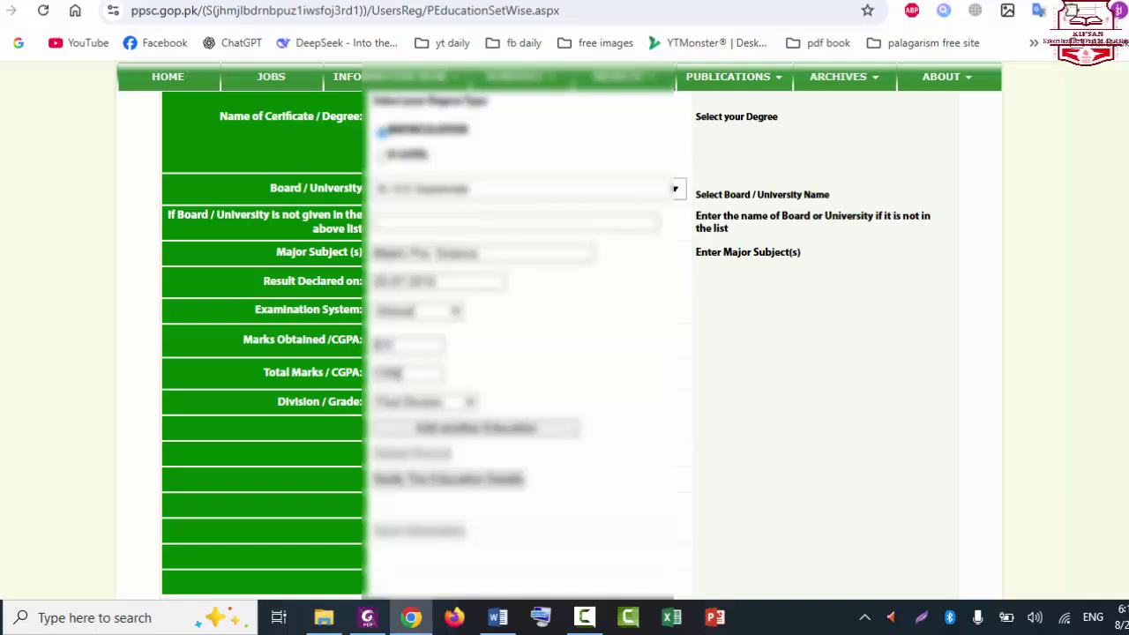
scroll(509, 330, "up", 3)
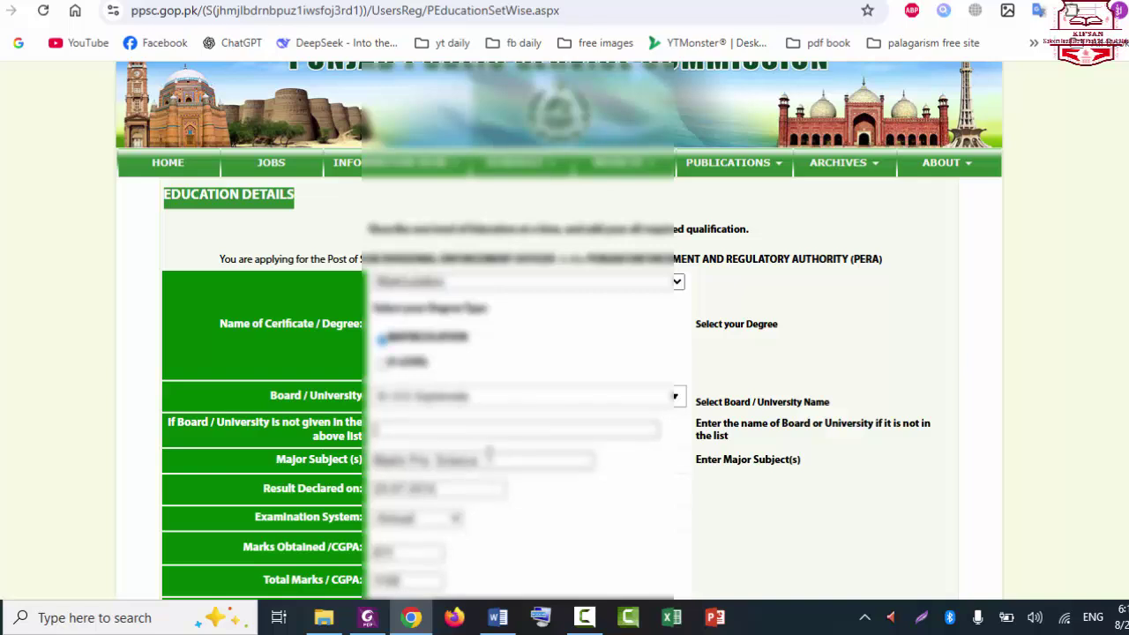
Step: Trim the trailing characters from the matriculation major subject text
left_click(488, 453)
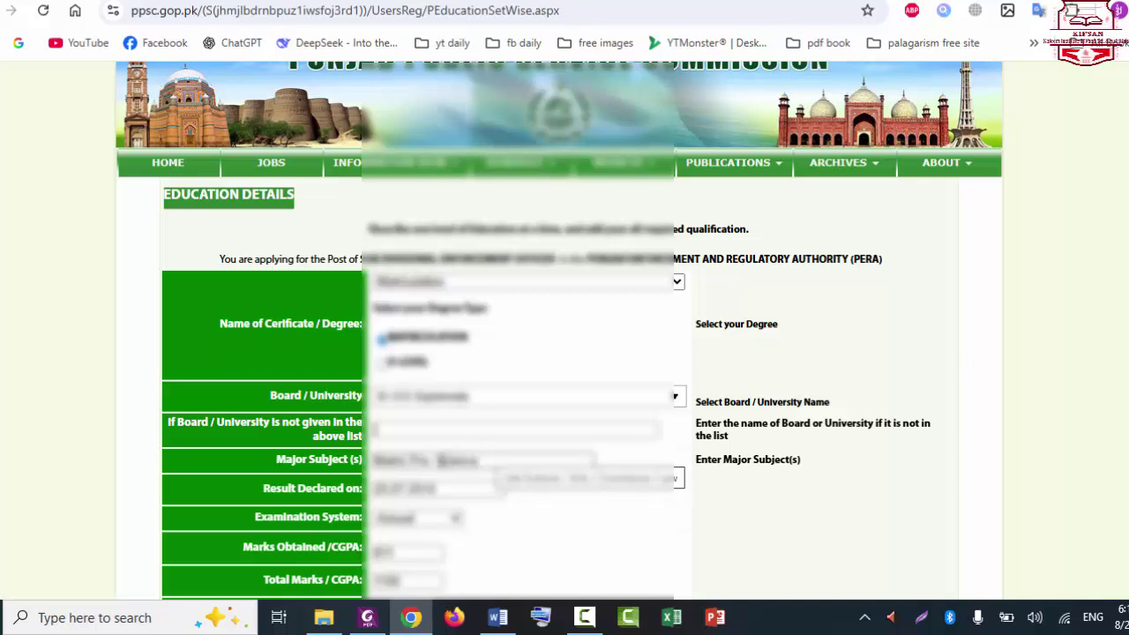
left_click(439, 458)
key("BackSpace")
key("BackSpace")
key("BackSpace")
key("BackSpace")
key("BackSpace")
key("BackSpace")
key("BackSpace")
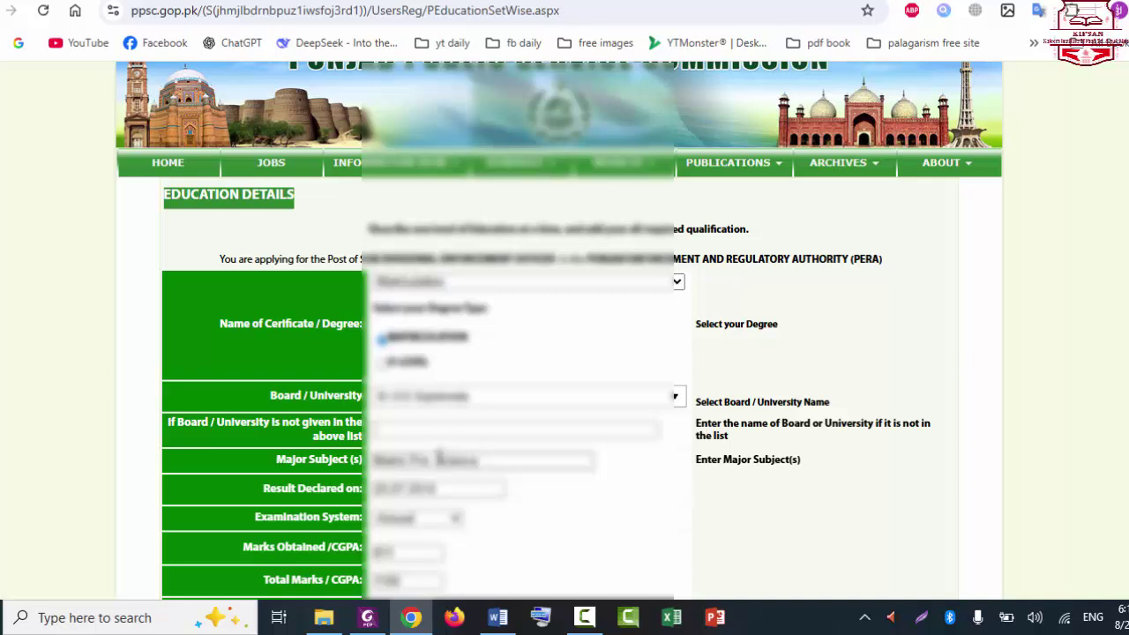
key("BackSpace")
key("BackSpace")
key("BackSpace")
key("BackSpace")
key("BackSpace")
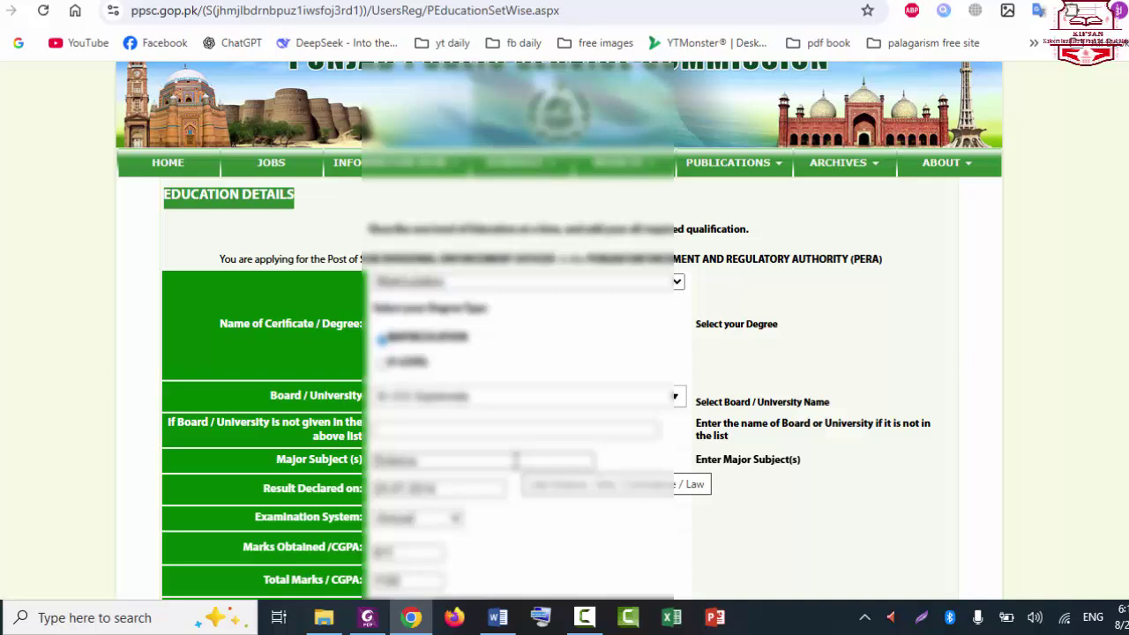
scroll(559, 329, "down", 2)
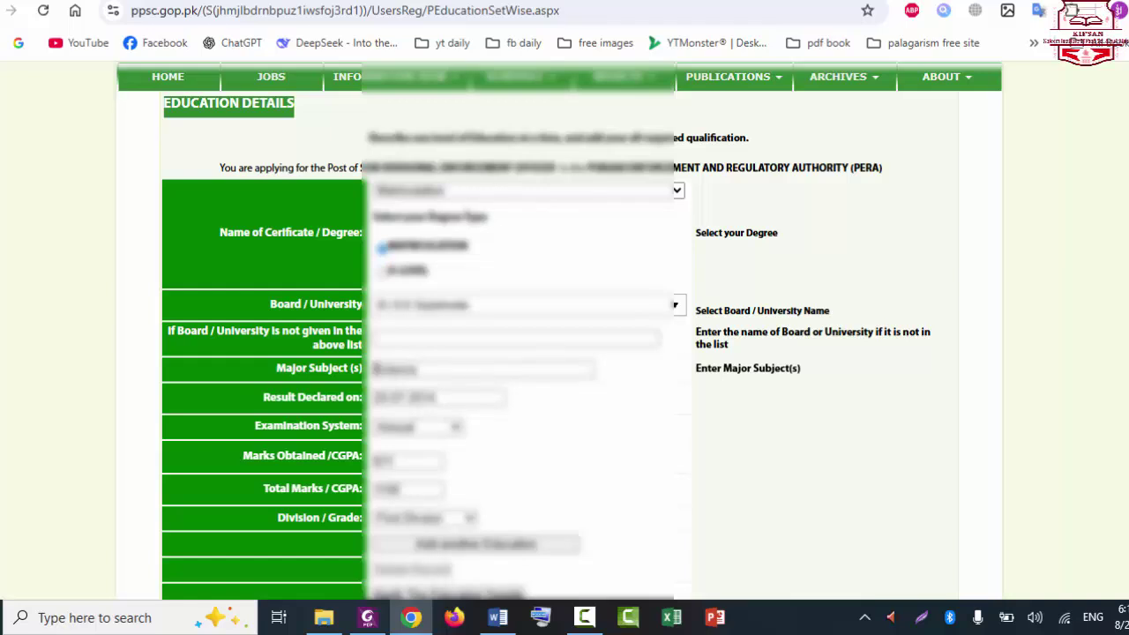
scroll(547, 344, "down", 3)
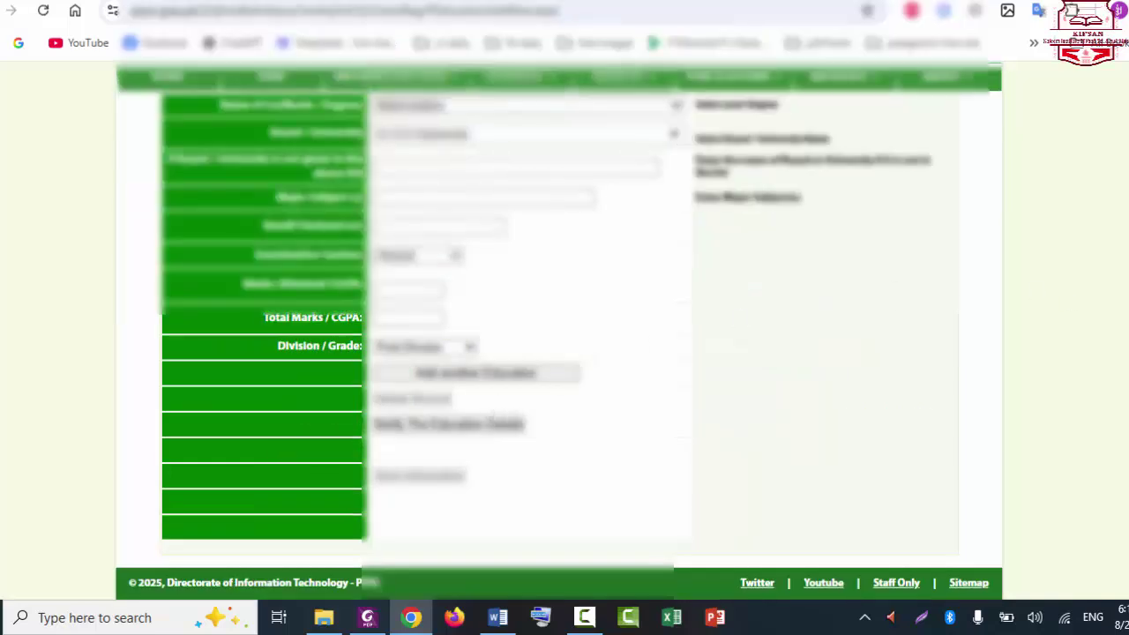
scroll(560, 328, "up", 3)
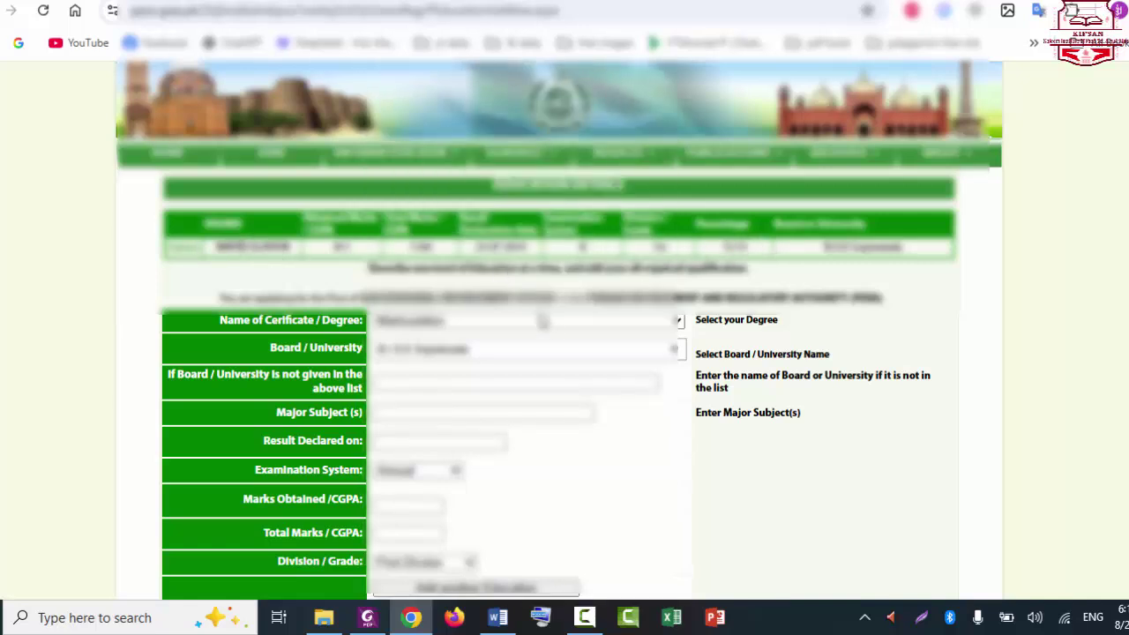
Step: Select Intermediate as the certificate and paste F.Sc. Pre-Medical as the major subject
left_click(547, 322)
left_click(453, 362)
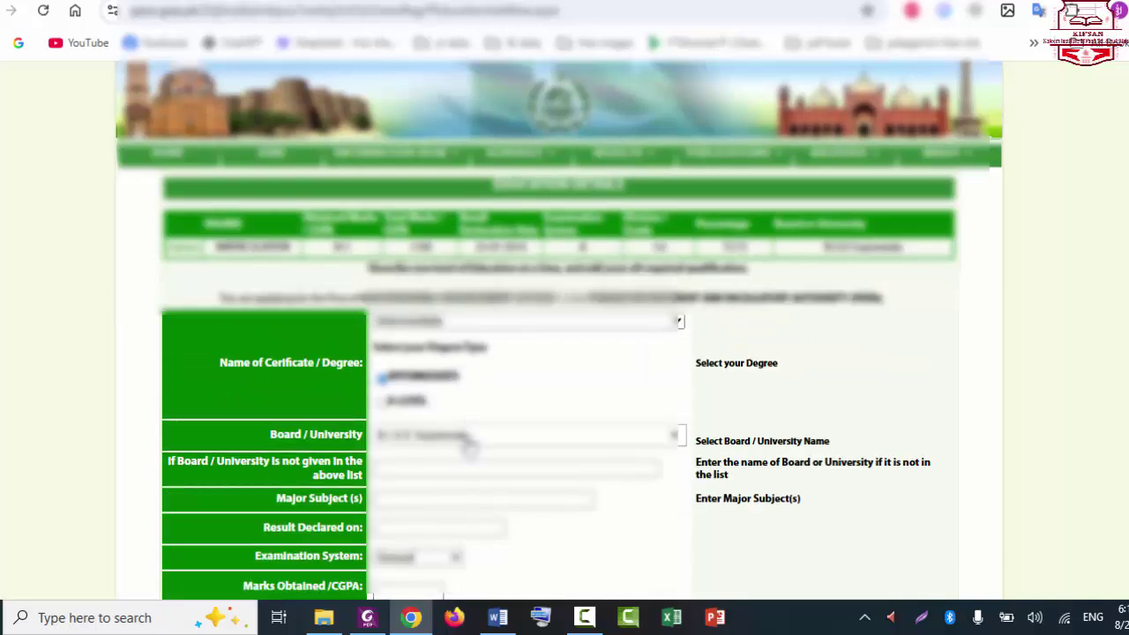
scroll(558, 328, "down", 2)
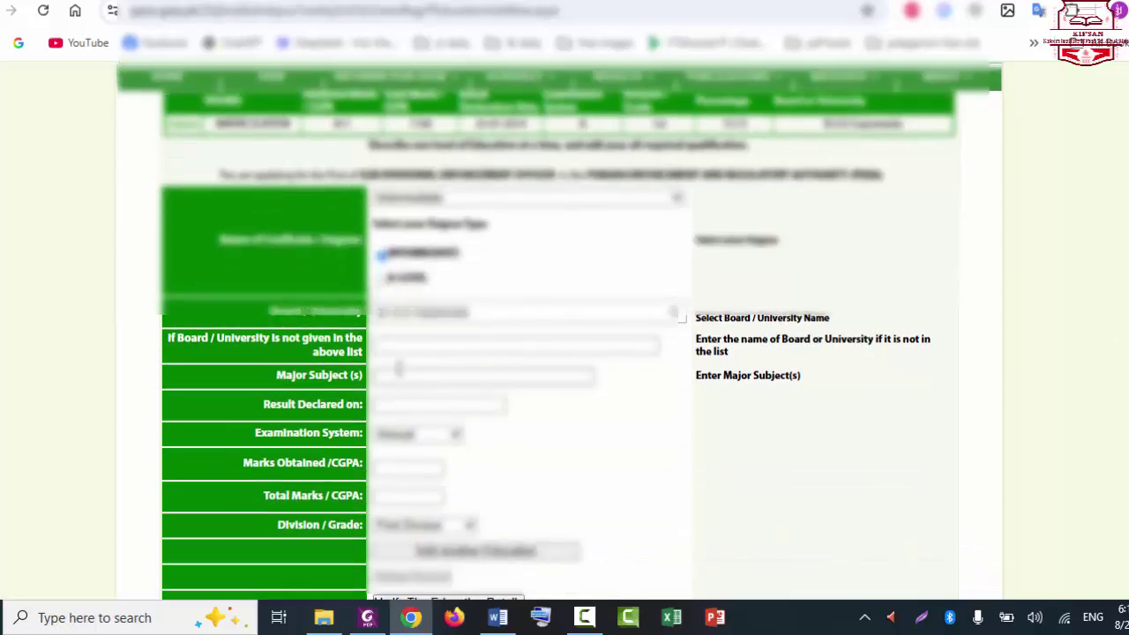
left_click(399, 372)
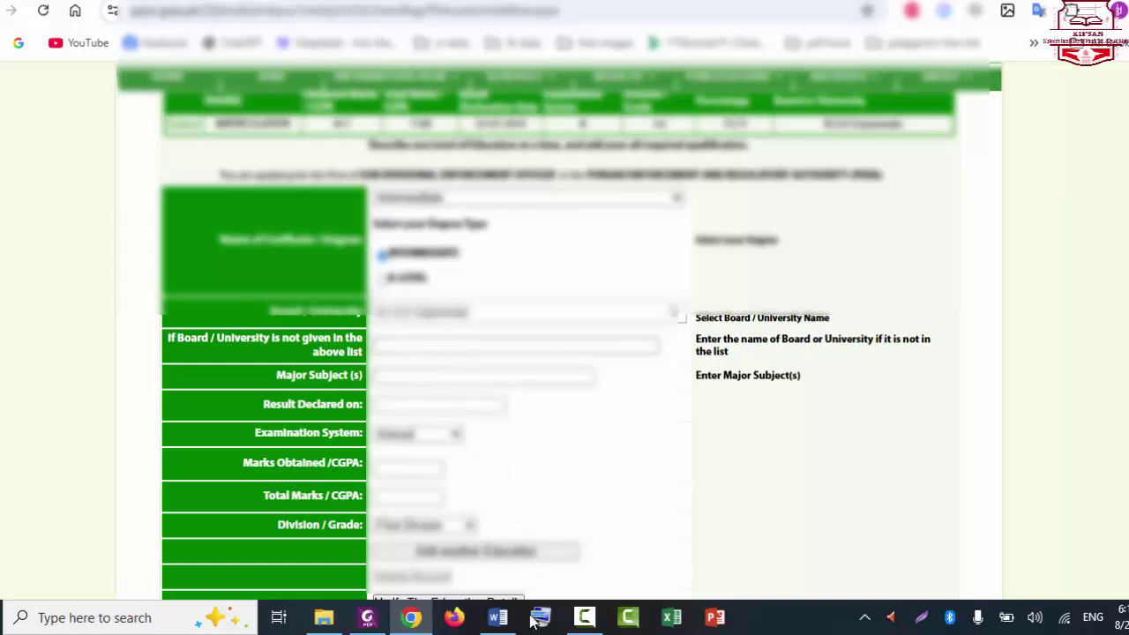
left_click(499, 617)
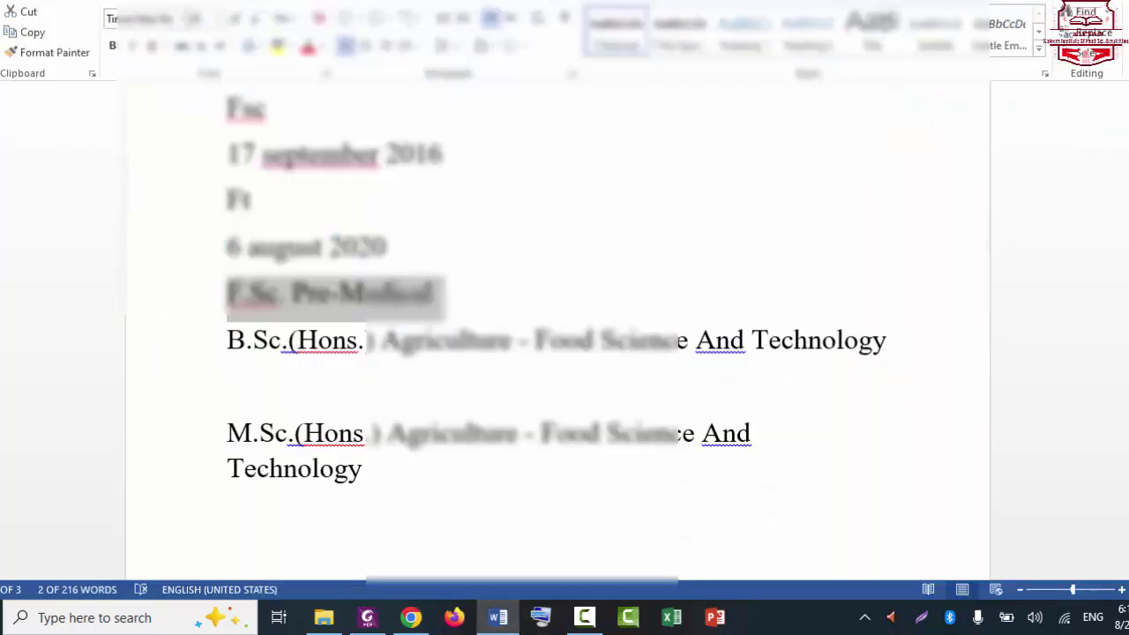
key("alt+Tab")
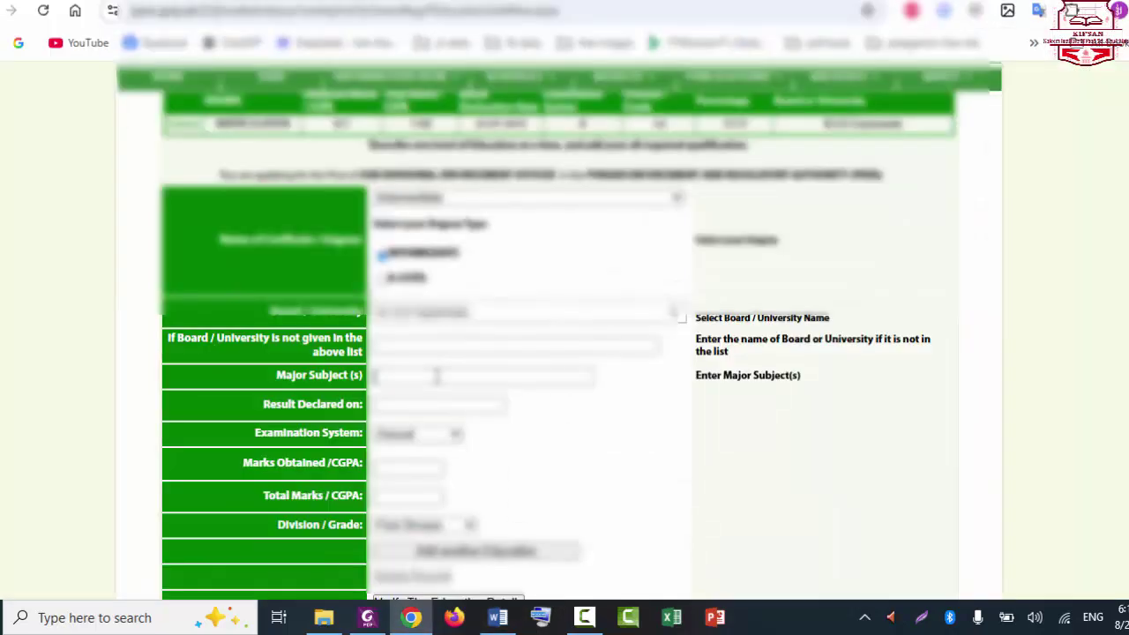
right_click(435, 376)
left_click(497, 340)
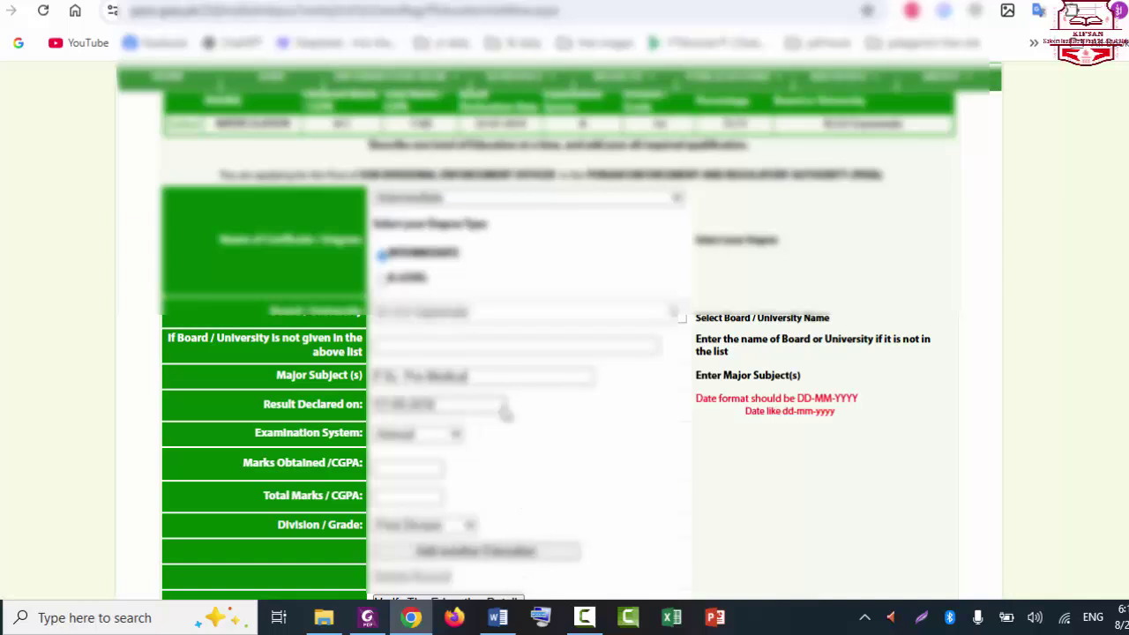
Step: Paste the result date, enter marks 836 out of 1100, and add the Intermediate record
left_click(504, 404)
type("17.05.2018")
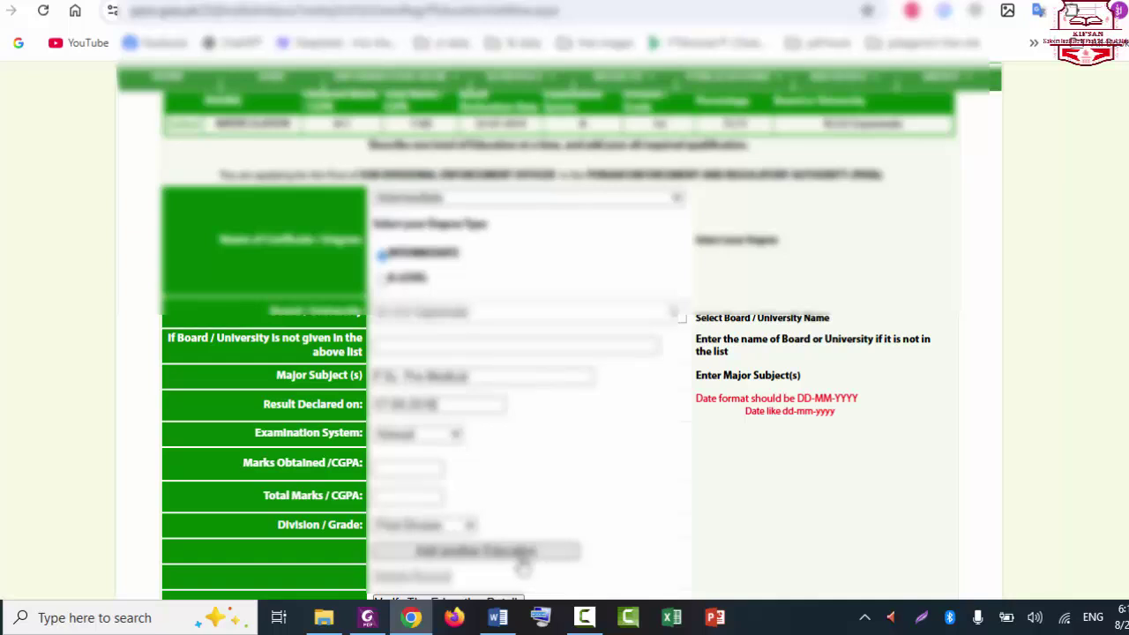
left_click(402, 466)
type("836")
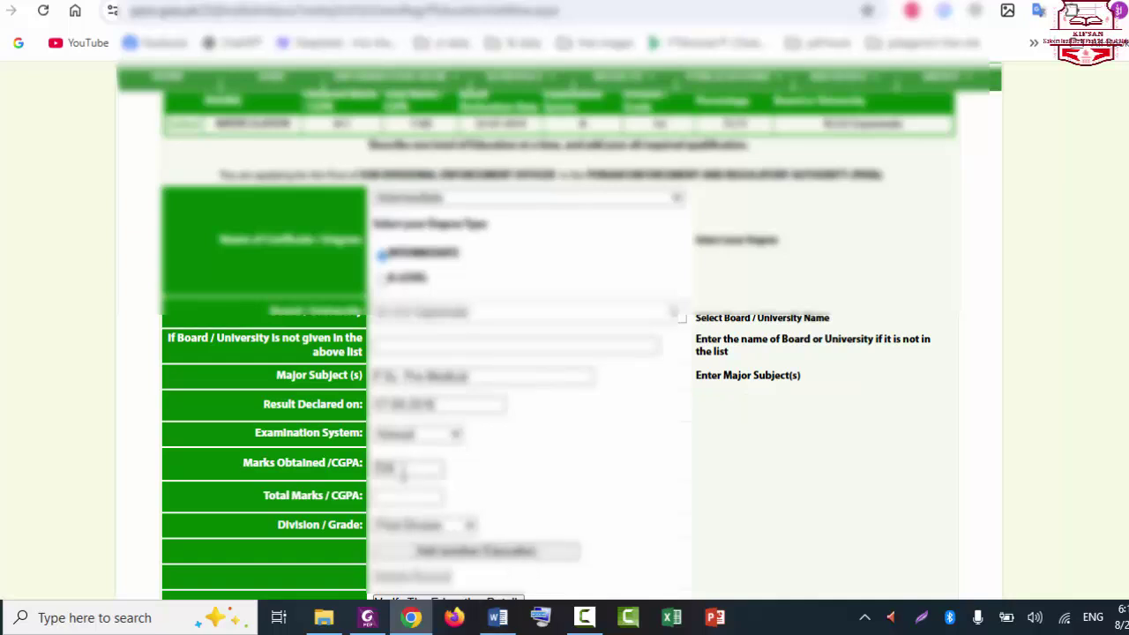
left_click(402, 494)
type("11")
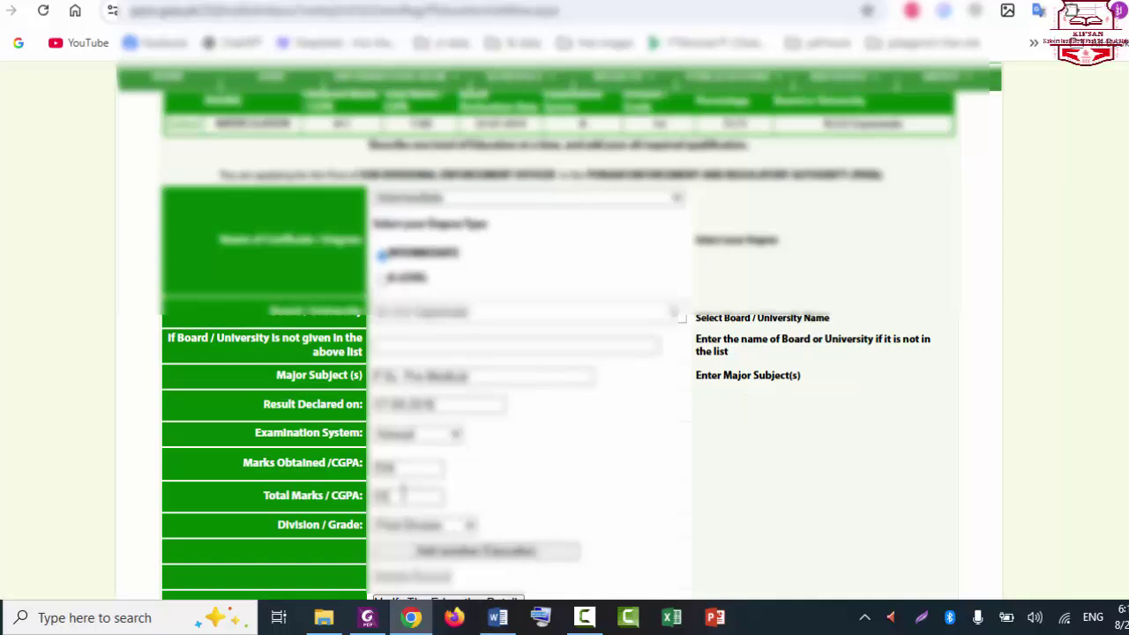
type("00")
scroll(565, 353, "down", 1)
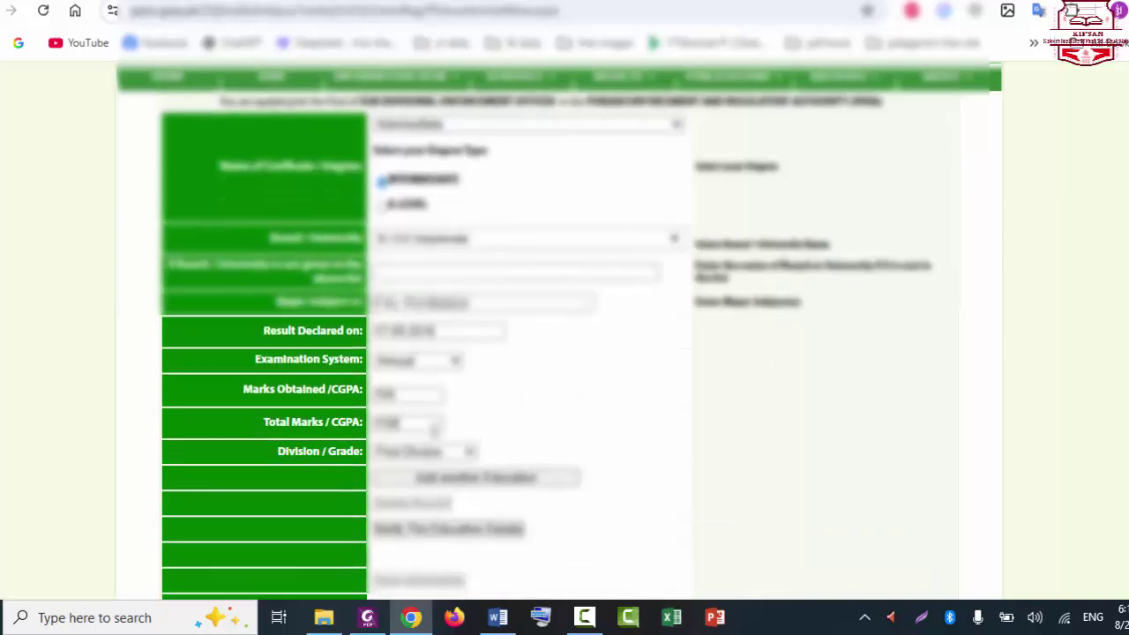
left_click(450, 479)
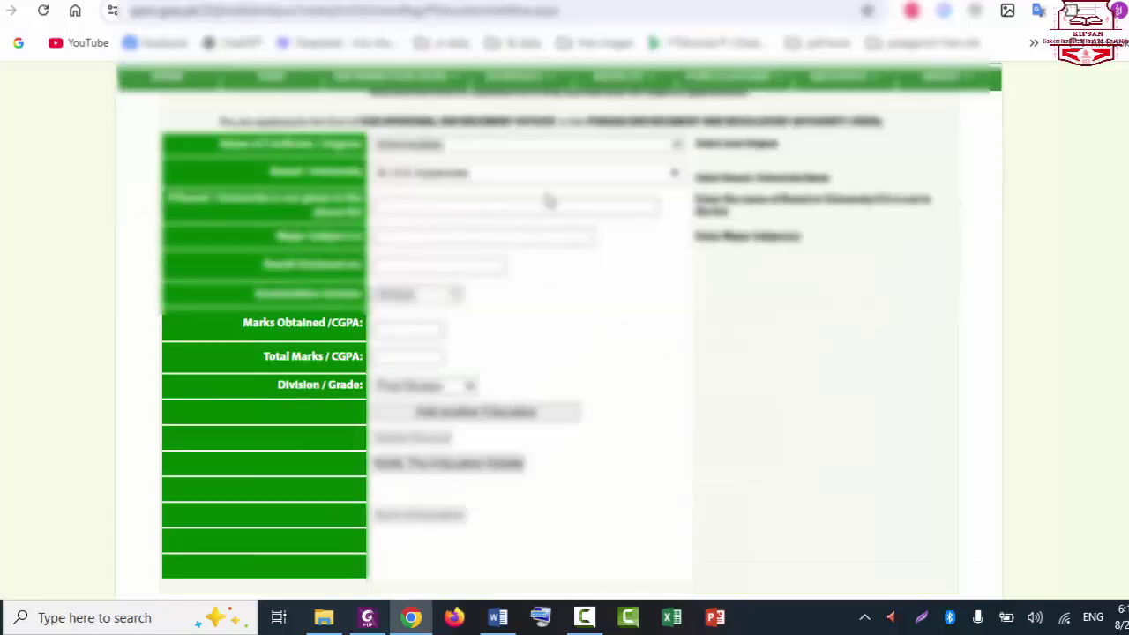
Step: Select B.S. (Hons) as the degree and pick the university found by searching 'Islama'
scroll(549, 201, "up", 3)
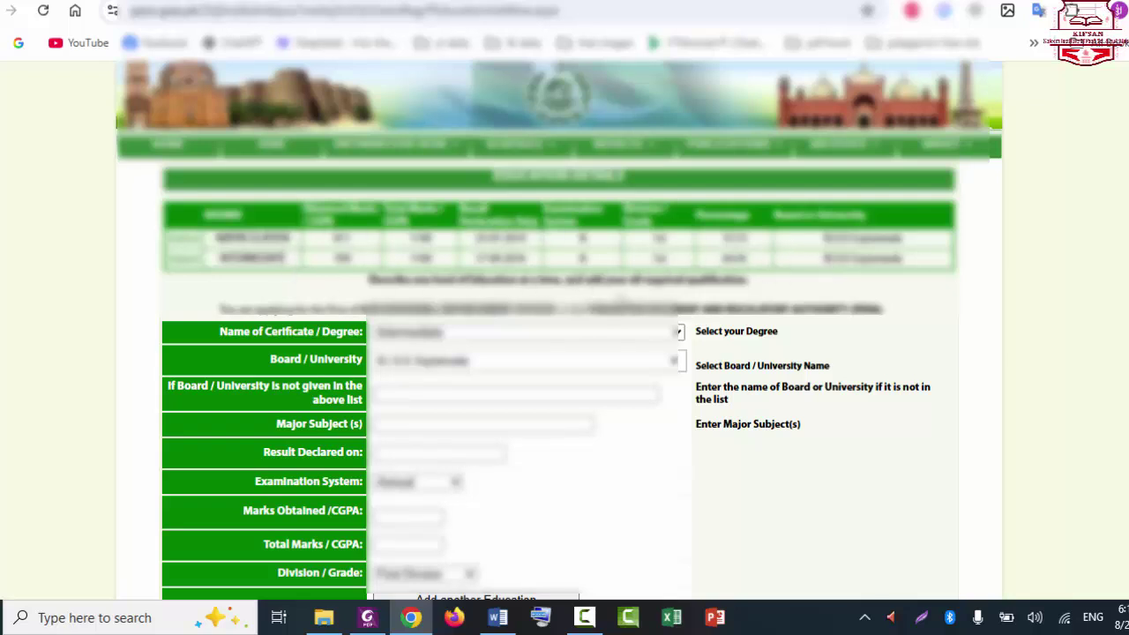
left_click(459, 339)
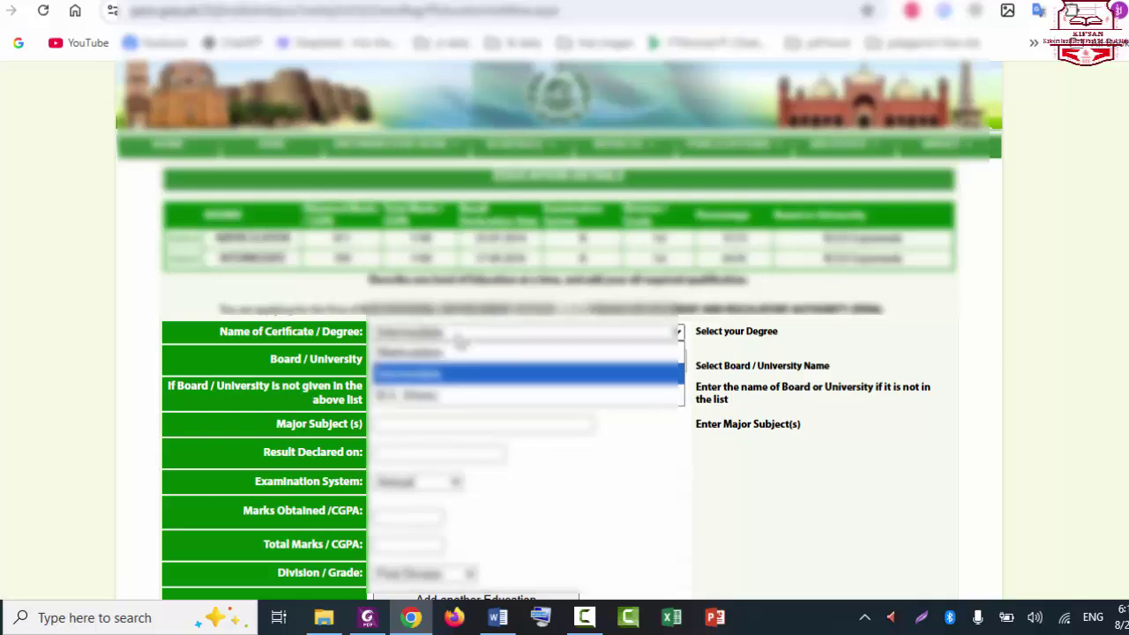
left_click(425, 390)
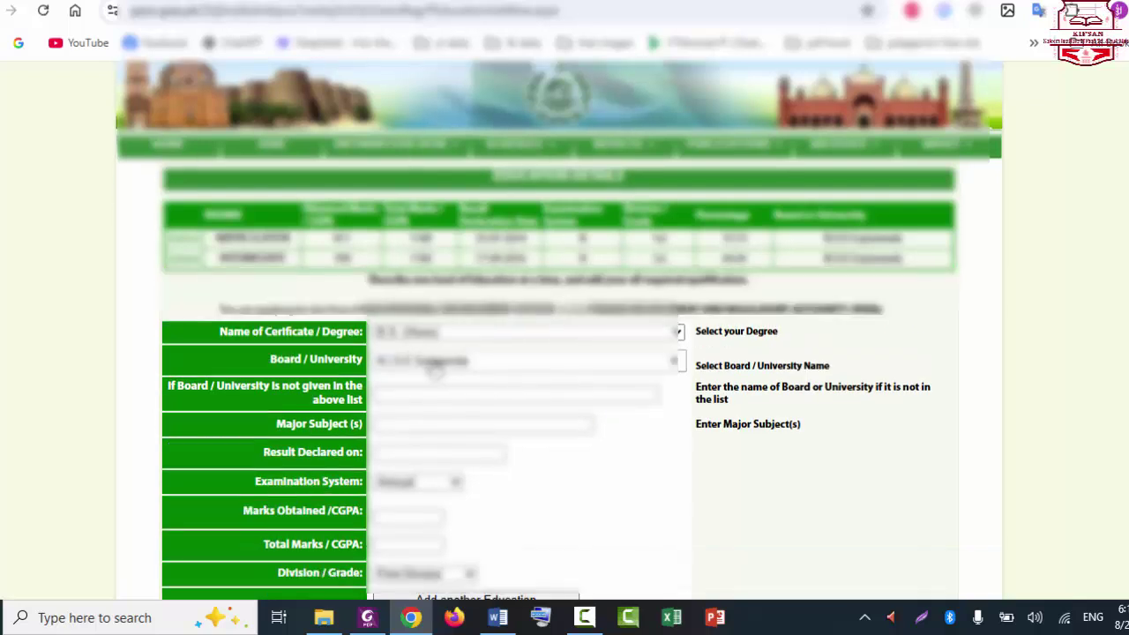
left_click(454, 362)
type("i")
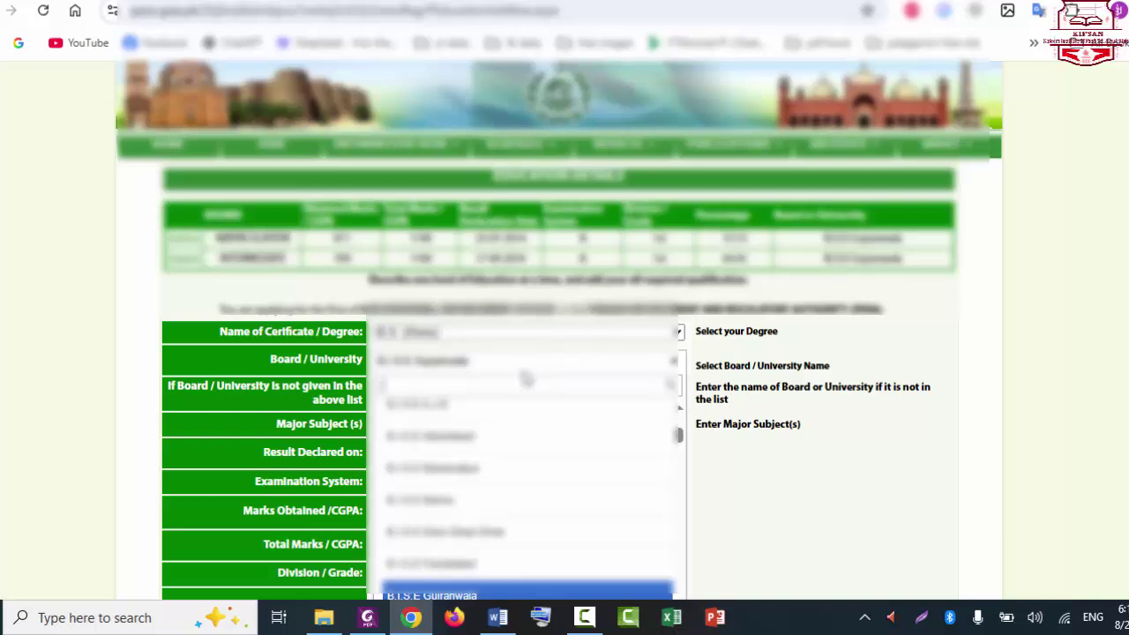
key("BackSpace")
type("Isl")
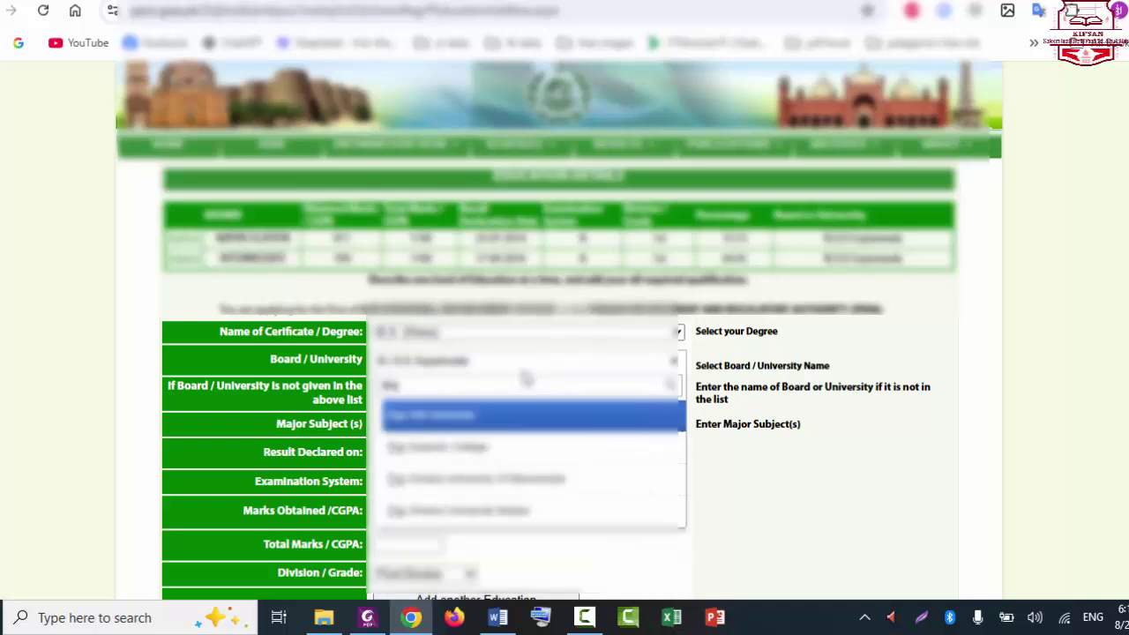
key("BackSpace")
key("BackSpace")
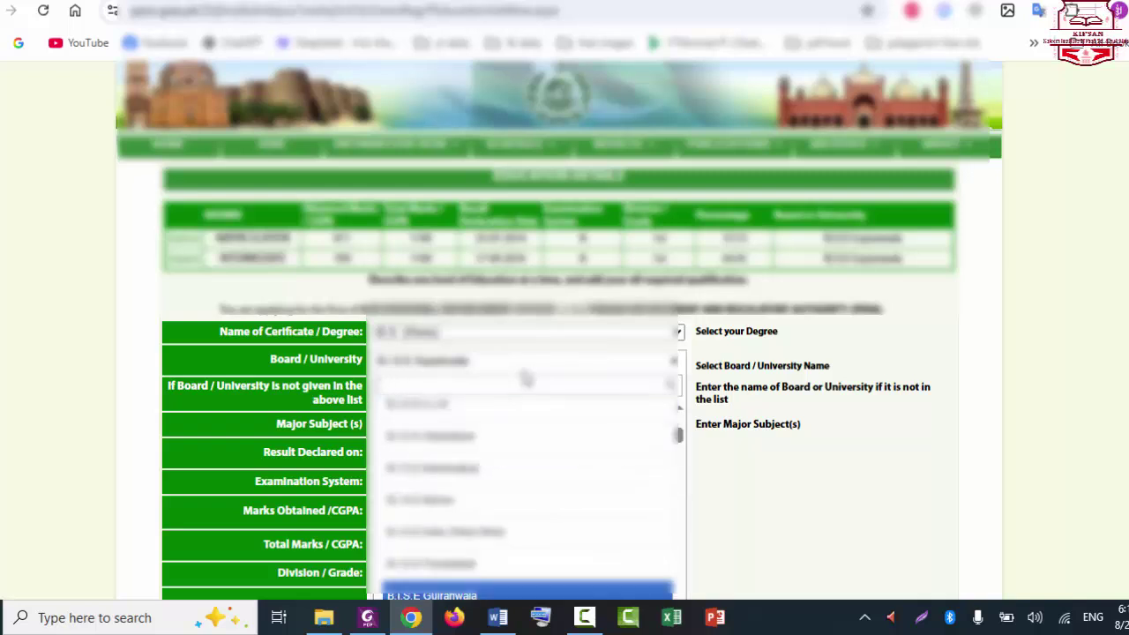
type("Is")
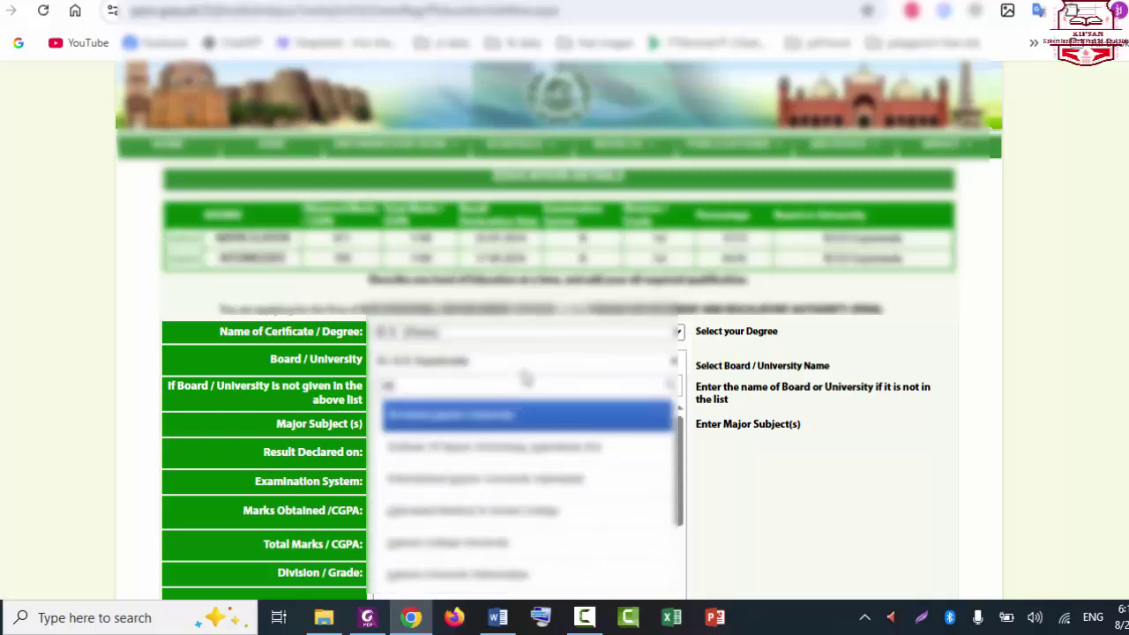
type("lam")
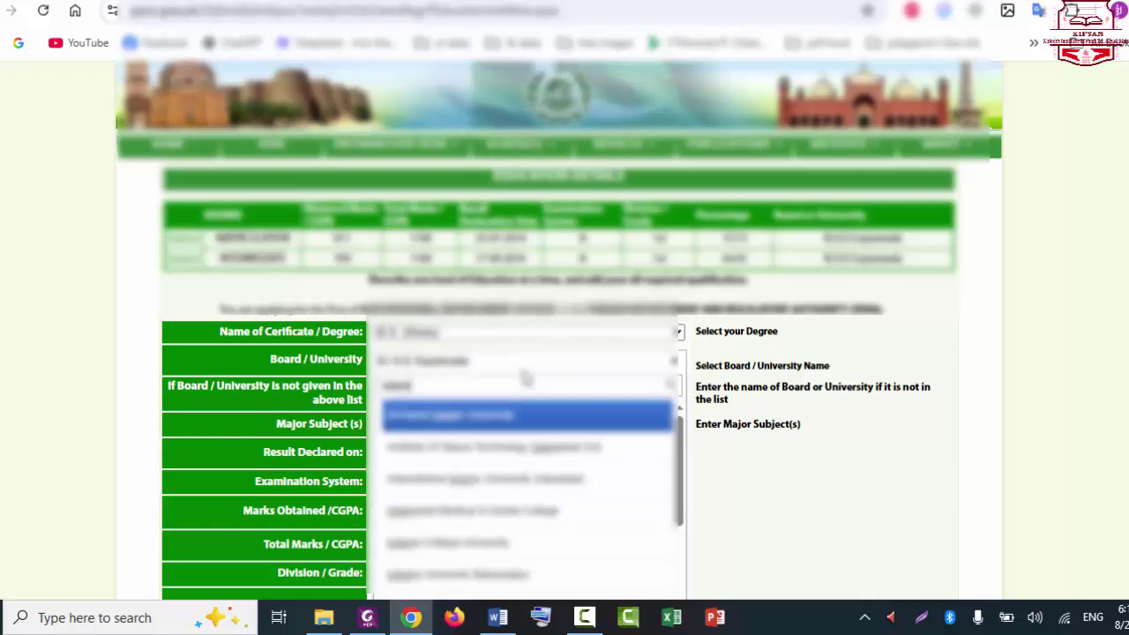
type("a")
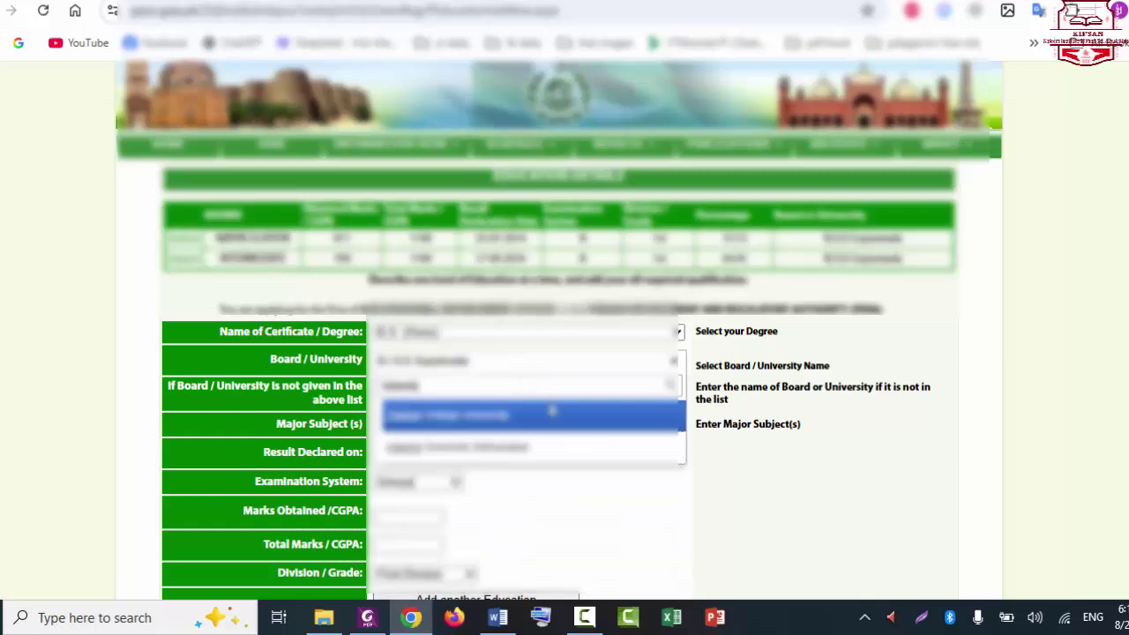
left_click(510, 450)
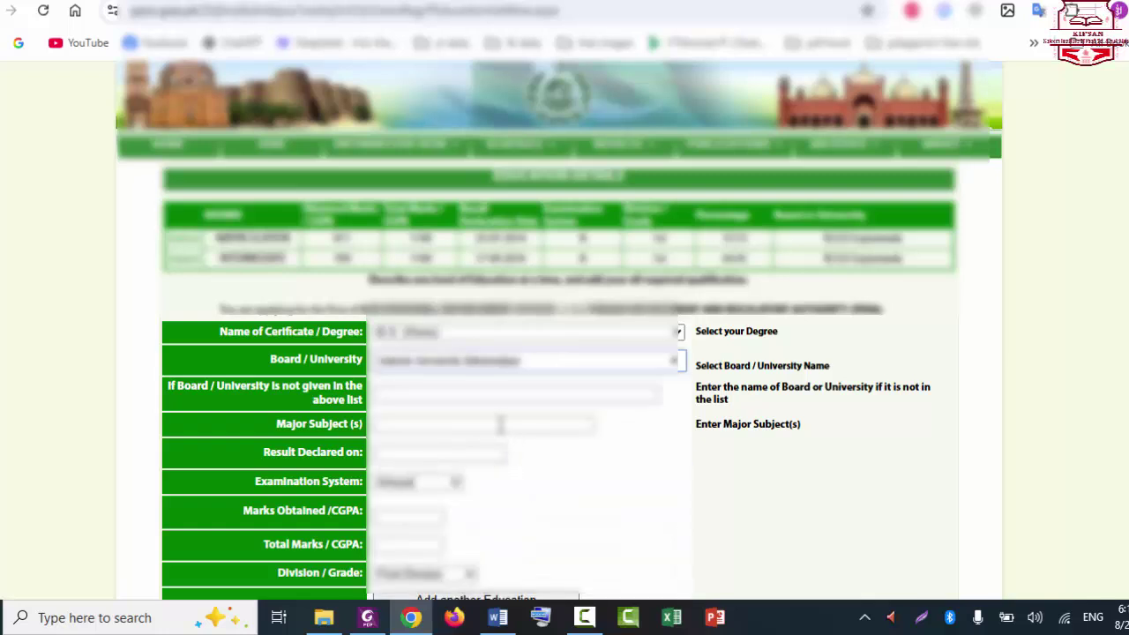
left_click(422, 394)
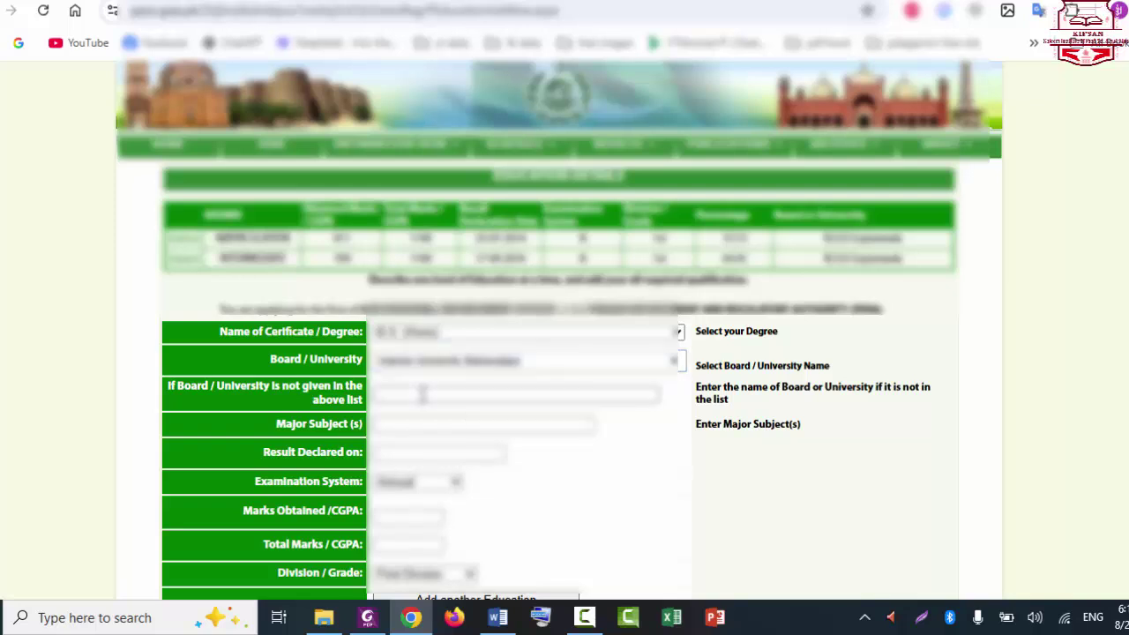
Step: Set the major subject to Food Science and paste in the result declaration date
left_click(427, 425)
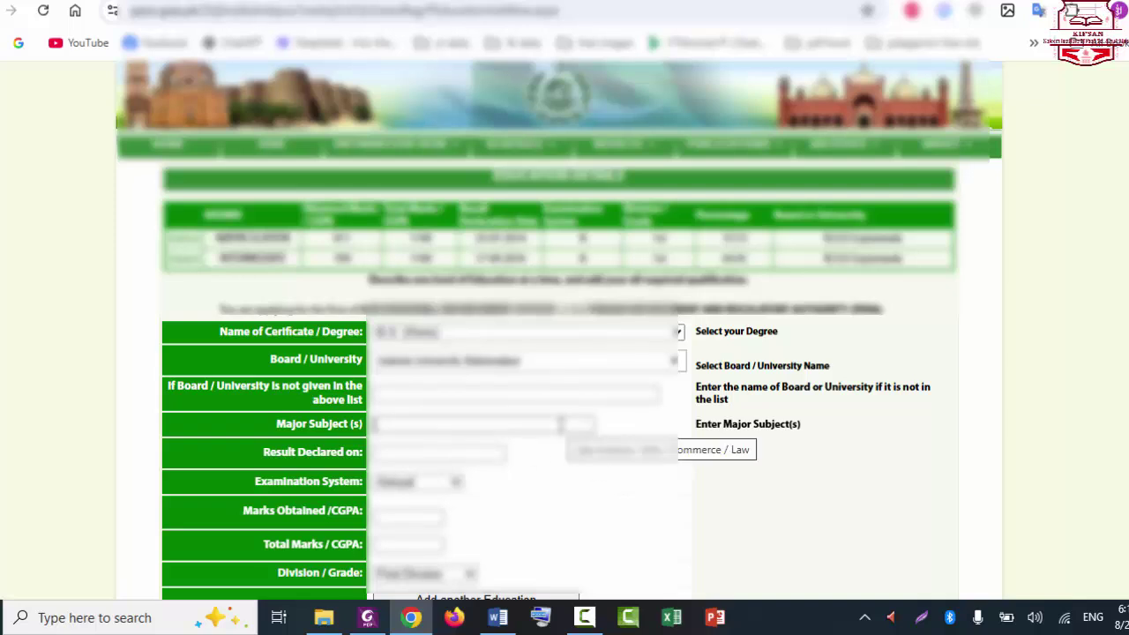
key("ctrl+v")
key("BackSpace")
key("BackSpace")
key("BackSpace")
key("BackSpace")
key("BackSpace")
key("BackSpace")
key("BackSpace")
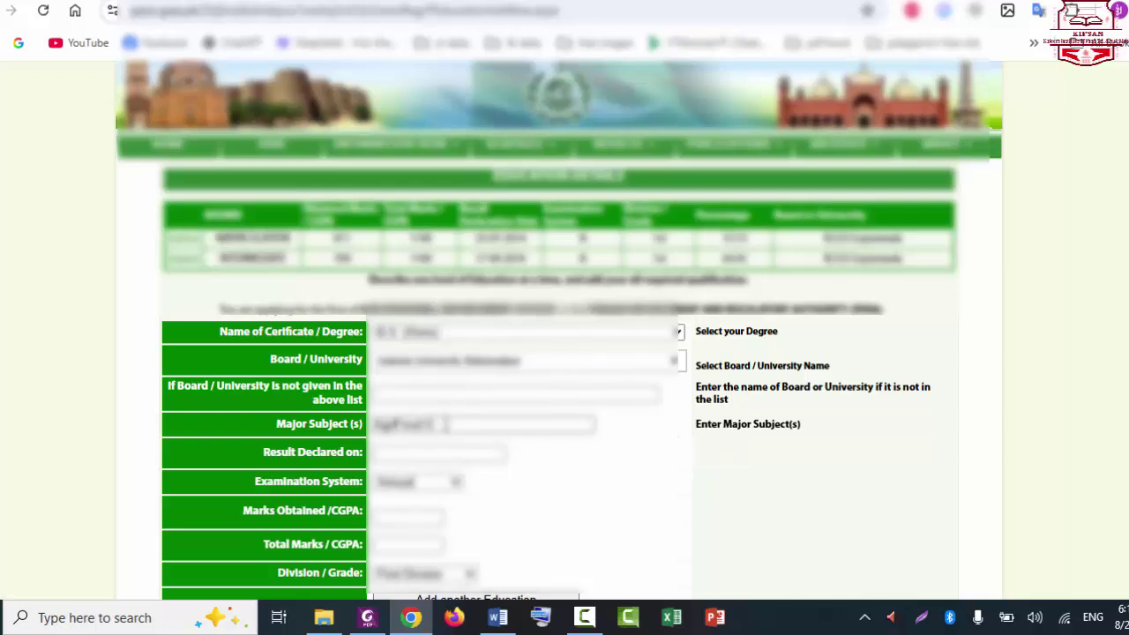
type("Food Science")
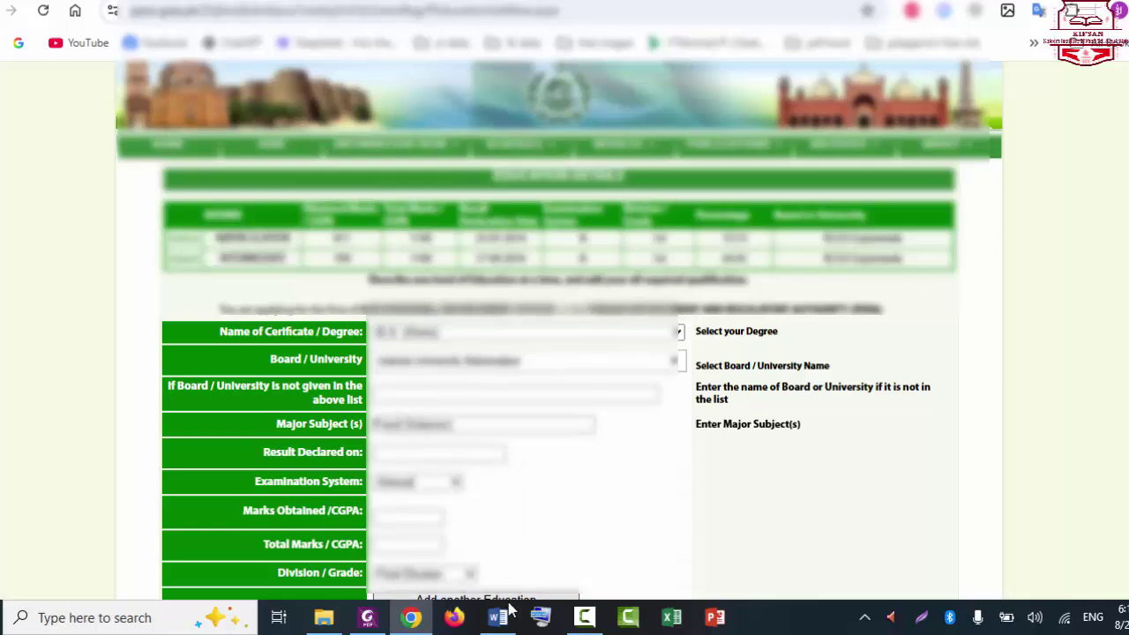
left_click(431, 452)
type("05-06-22")
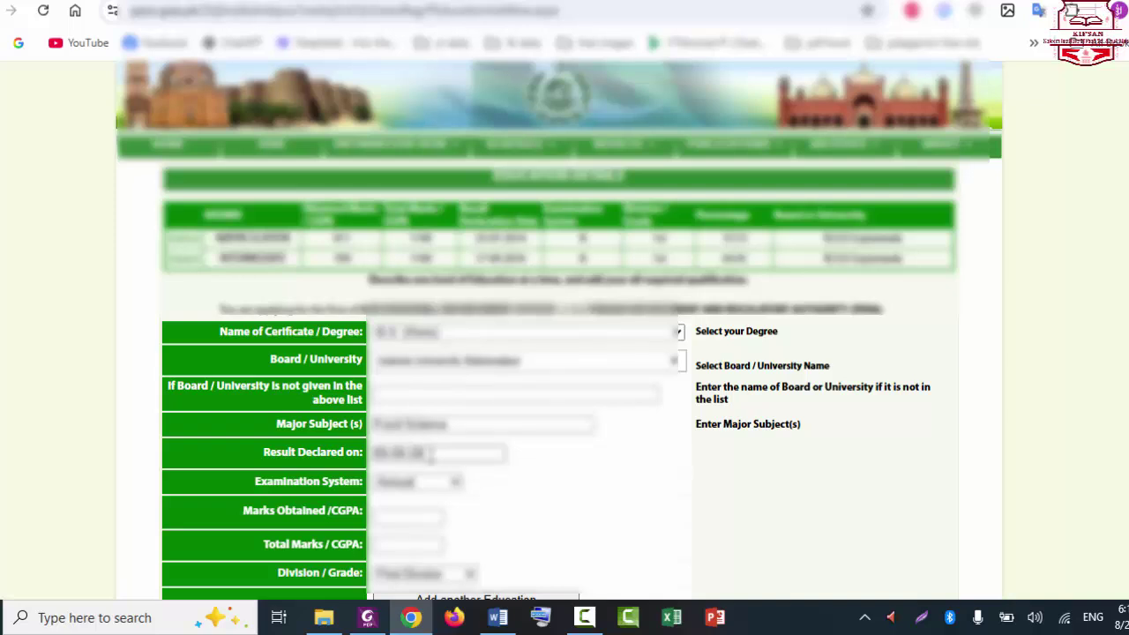
Step: Correct the result date's year and set the examination system to Semester
left_click(431, 483)
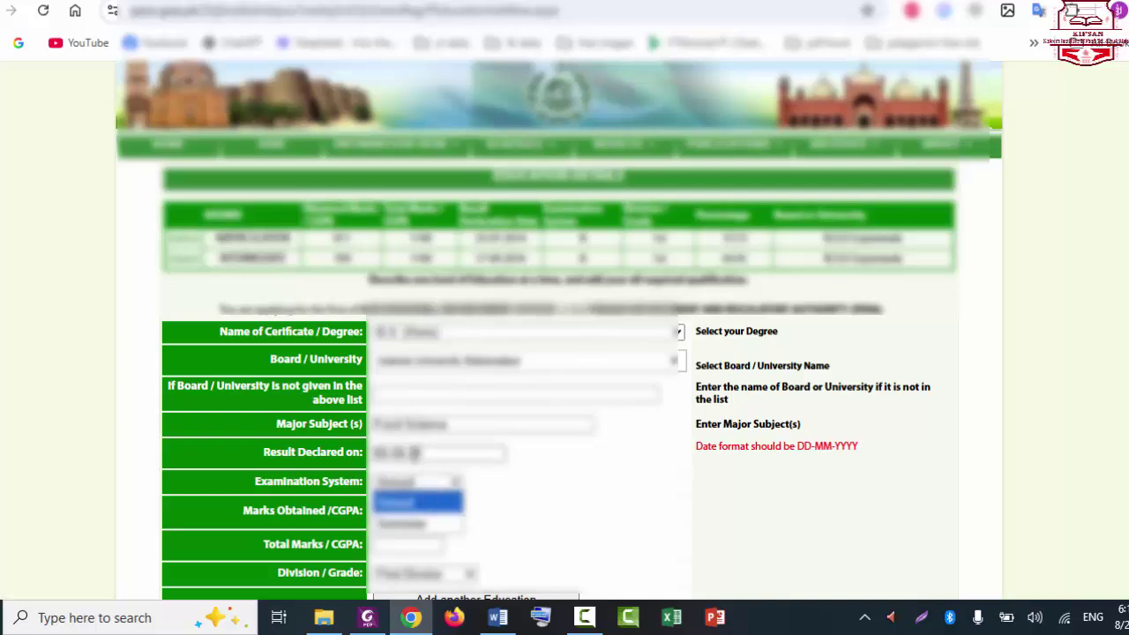
left_click(411, 452)
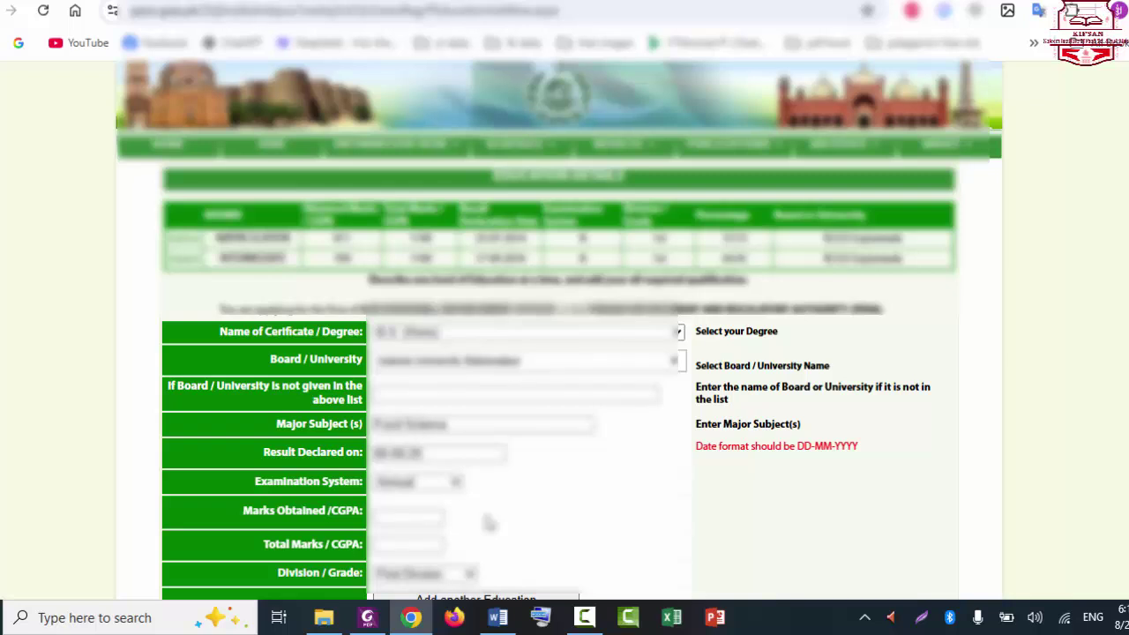
type("20")
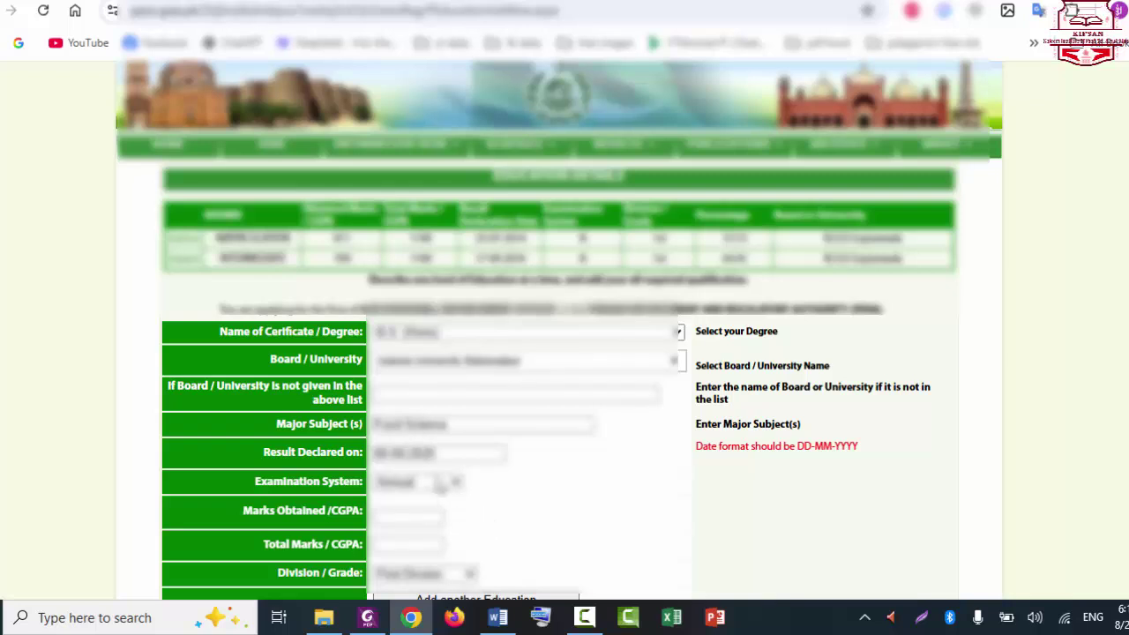
left_click(440, 486)
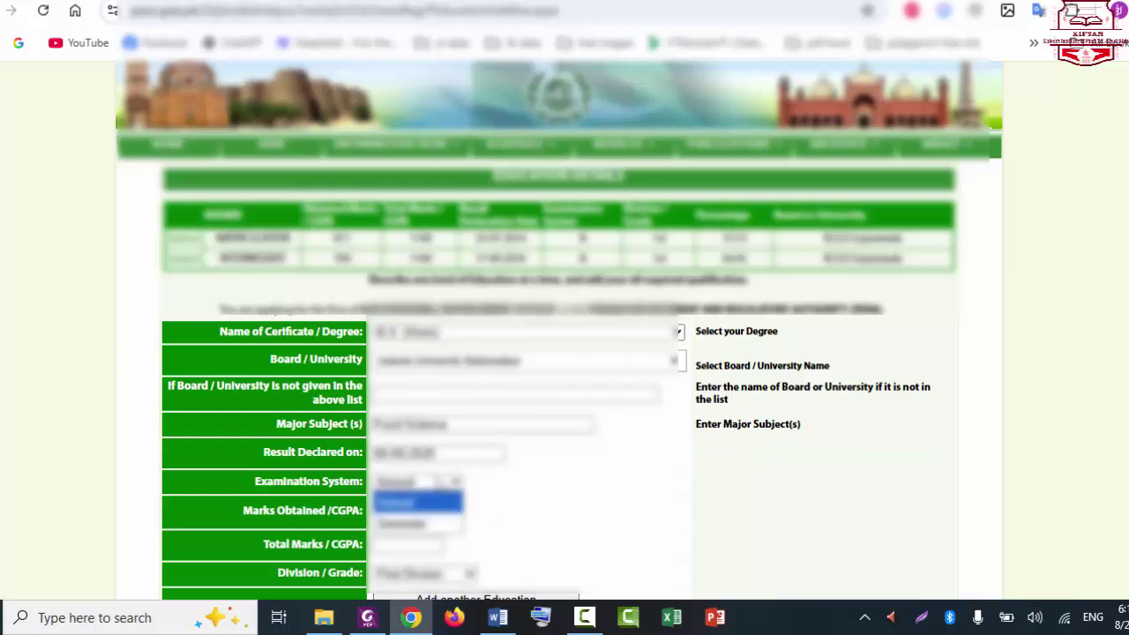
left_click(439, 524)
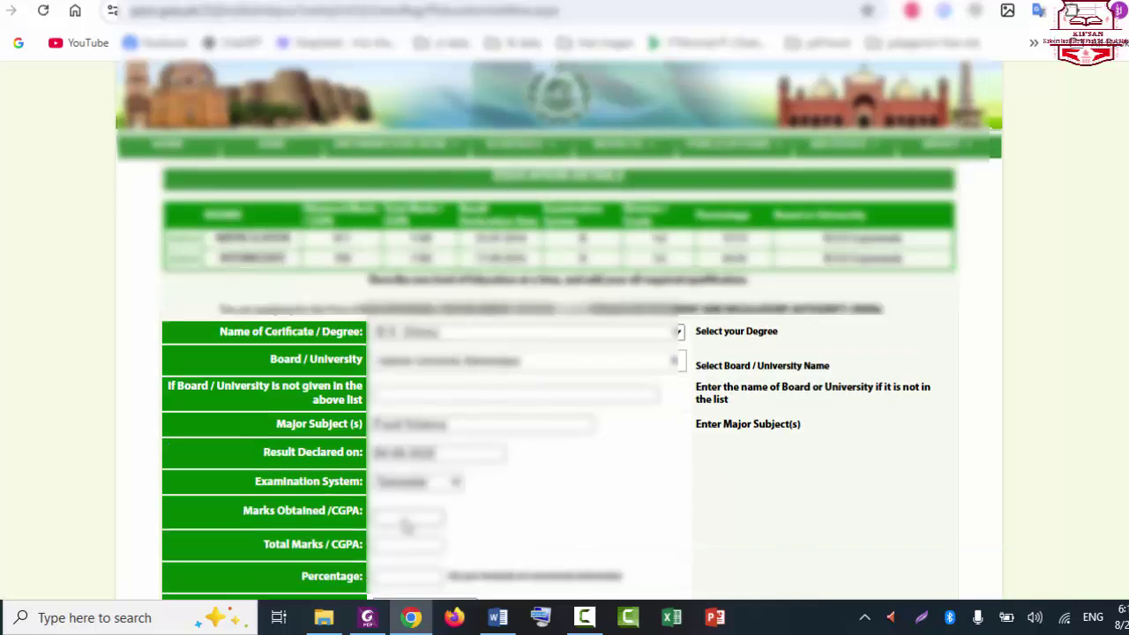
Step: Enter an obtained CGPA of 3.75 out of 4.0 and move on to the percentage
scroll(1028, 350, "down", 2)
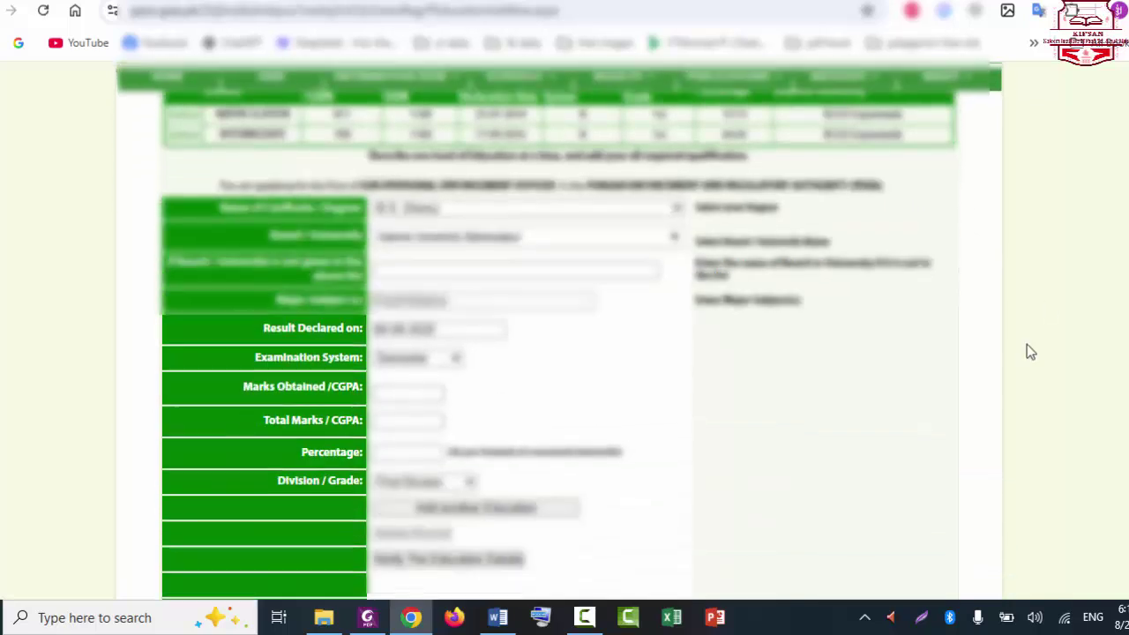
left_click(410, 394)
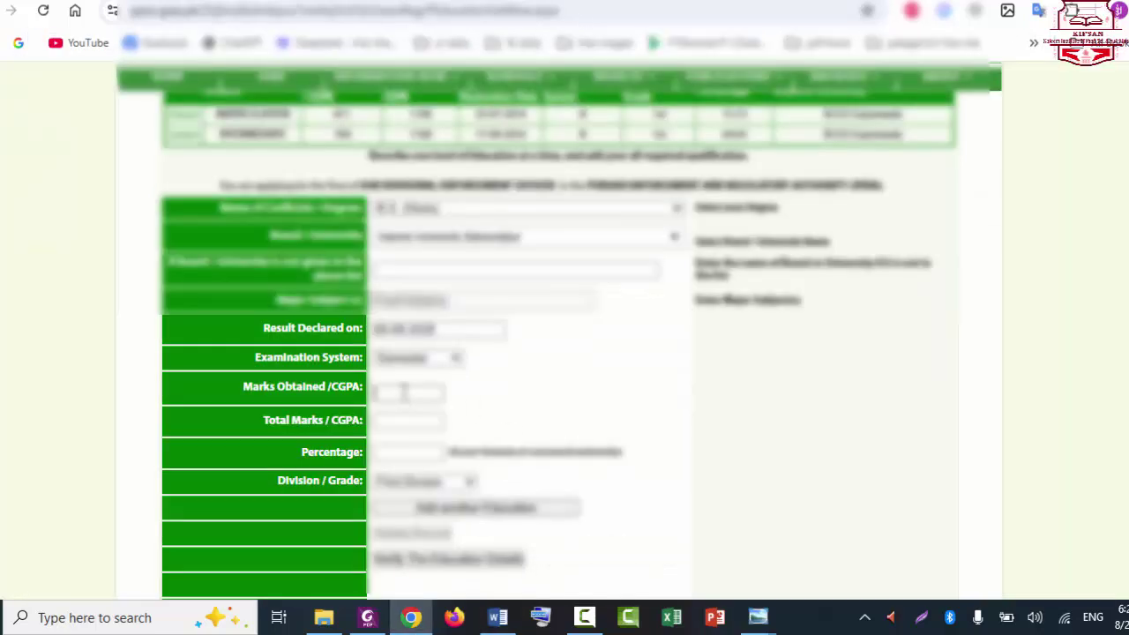
type("3.75")
left_click(406, 423)
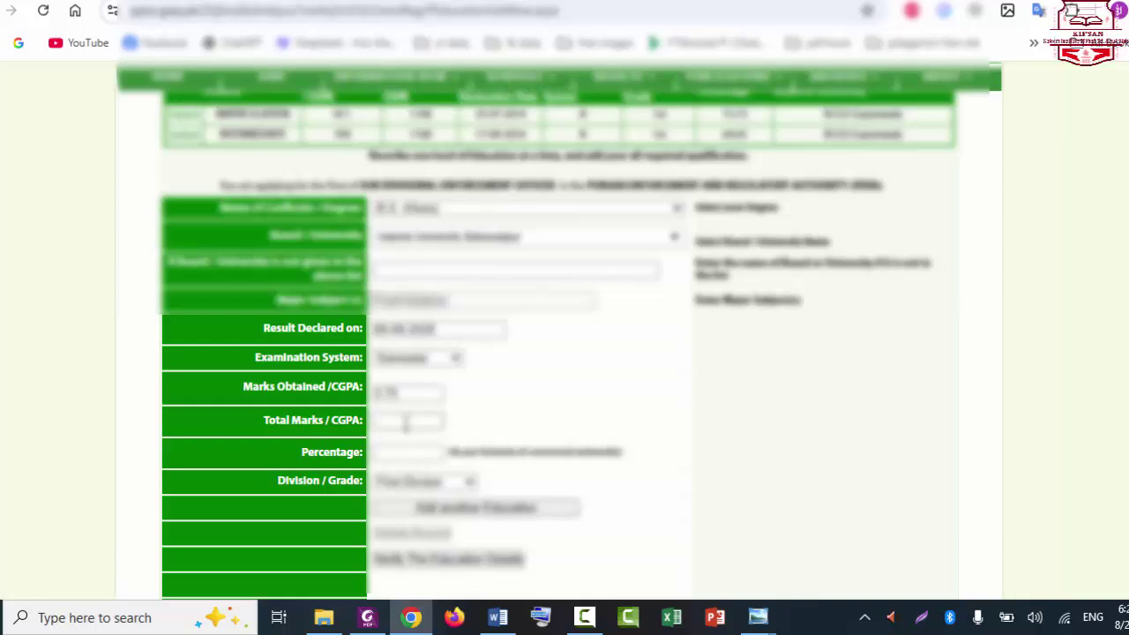
type("4.0")
mouse_move(753, 622)
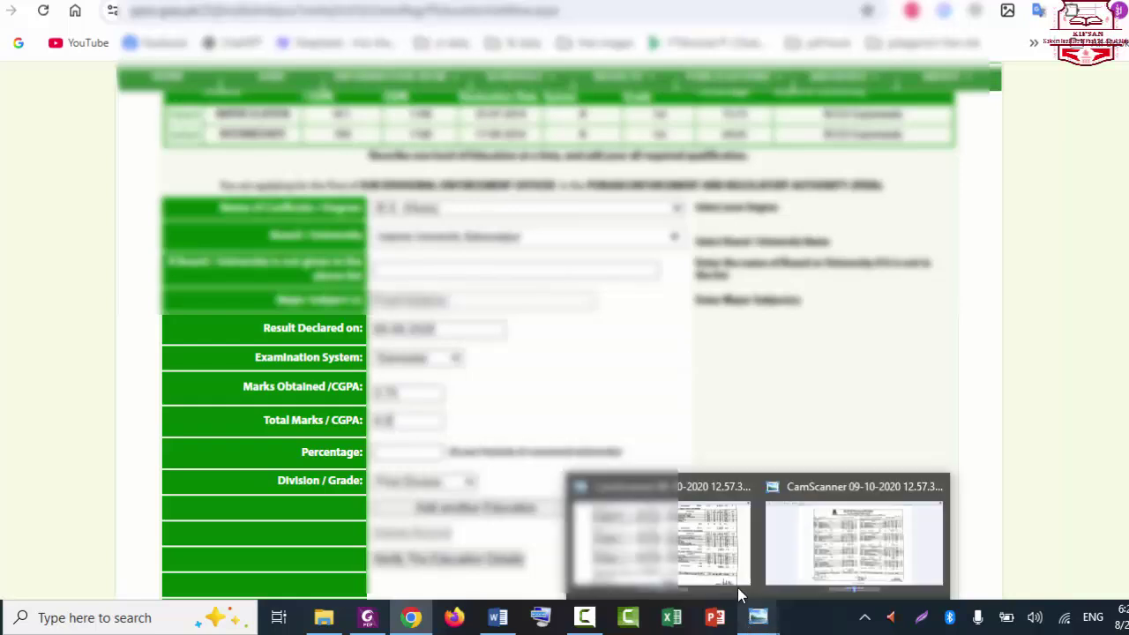
key("Tab")
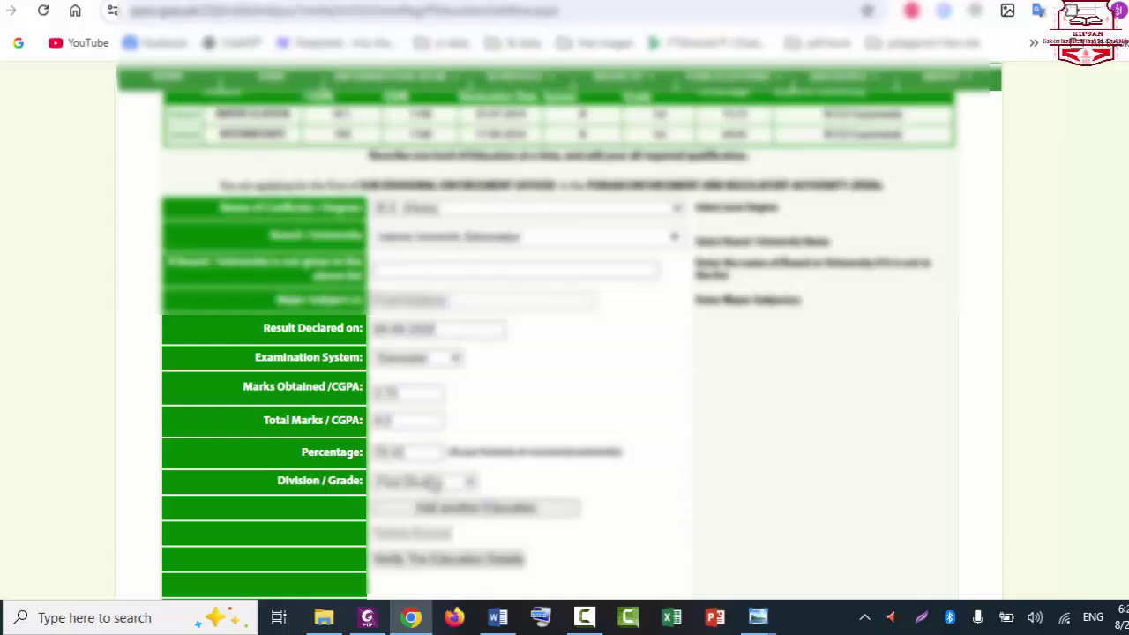
Step: Add the third education record to the qualifications table and verify its details
left_click(458, 518)
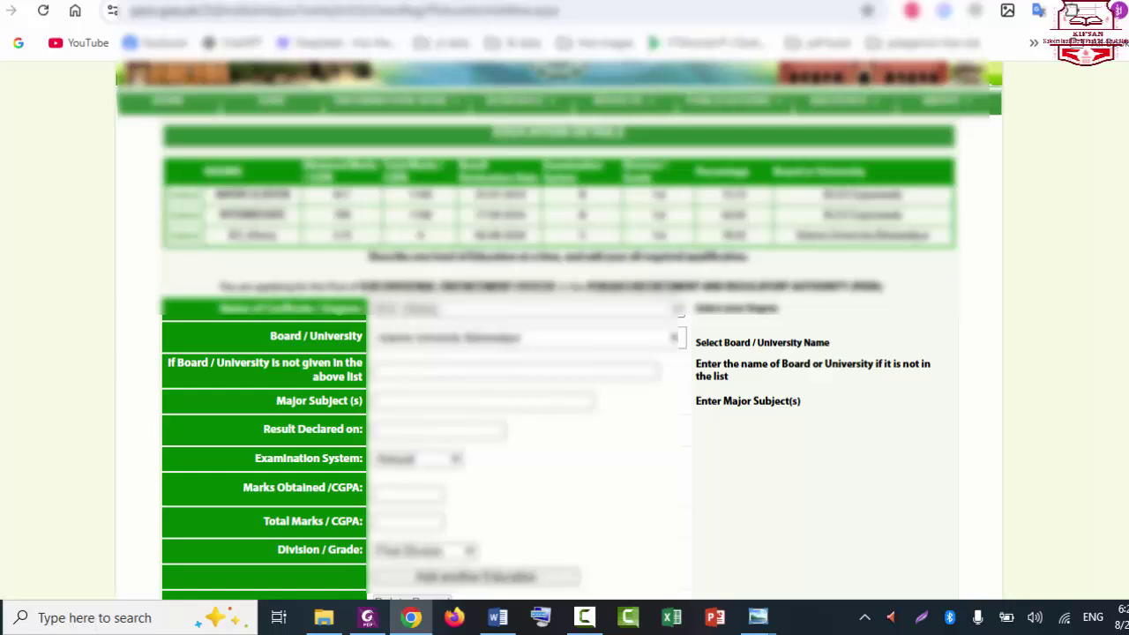
scroll(457, 519, "down", 3)
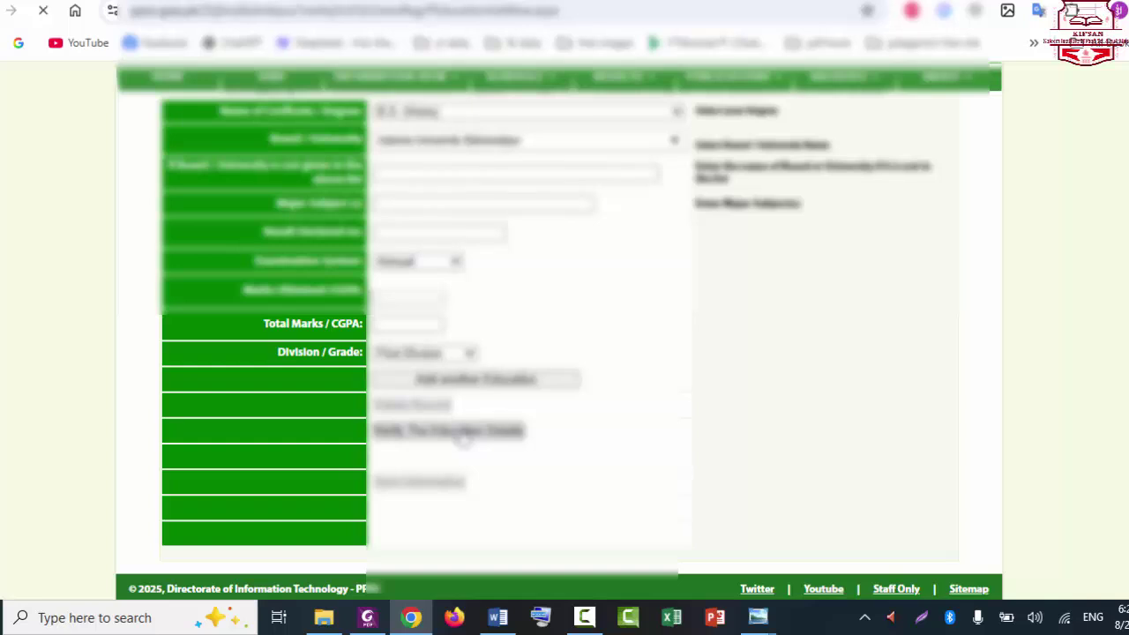
left_click(464, 432)
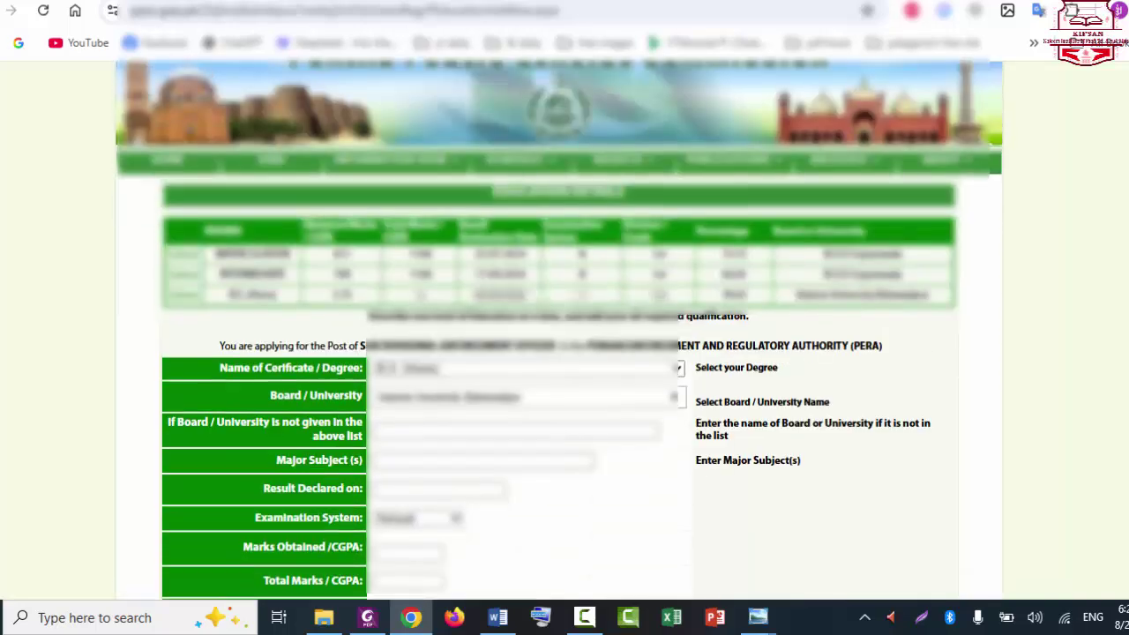
scroll(559, 329, "down", 3)
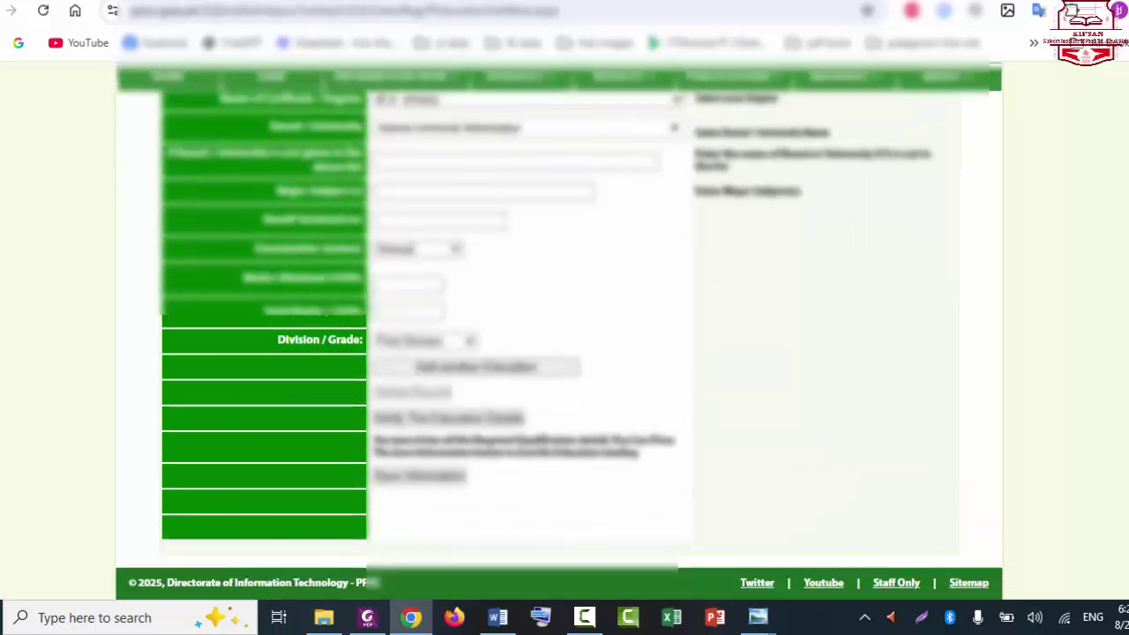
Step: Save the academic record so 'Academic Record saved successfully!' appears
left_click(460, 481)
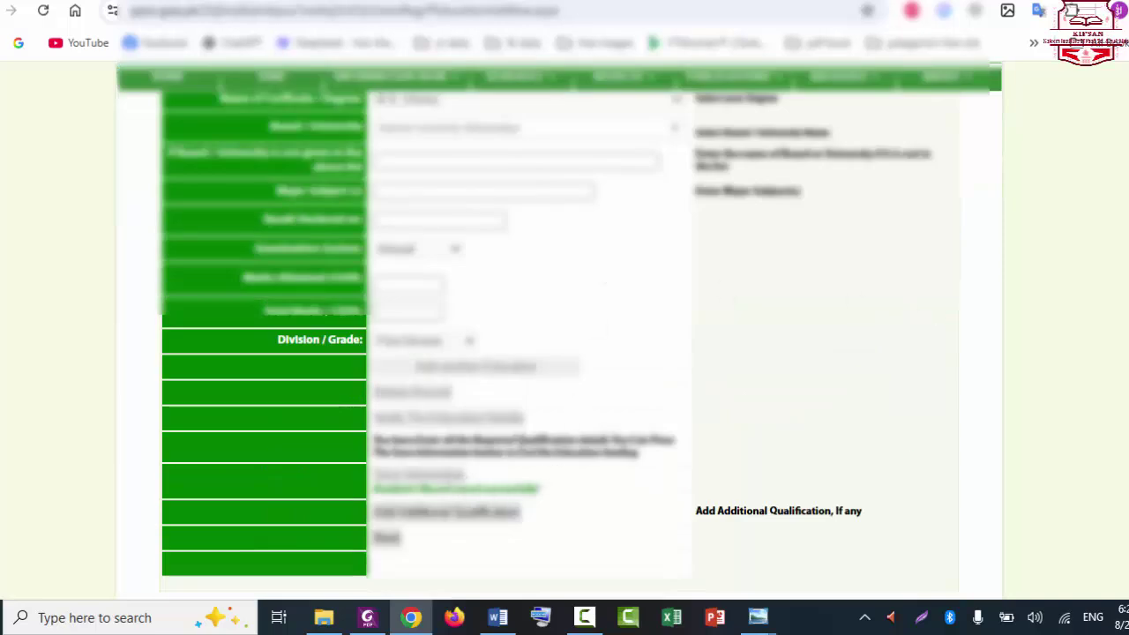
scroll(397, 520, "up", 3)
scroll(397, 521, "down", 3)
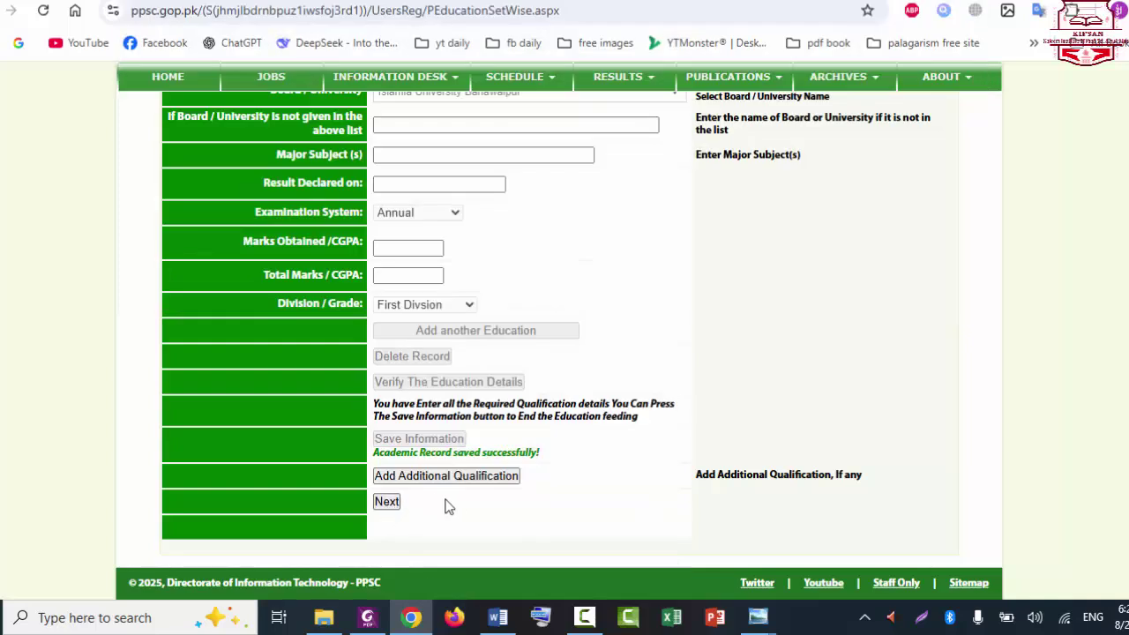
Step: Start an additional qualification with its degree and the university found by searching 'taha'
left_click(501, 477)
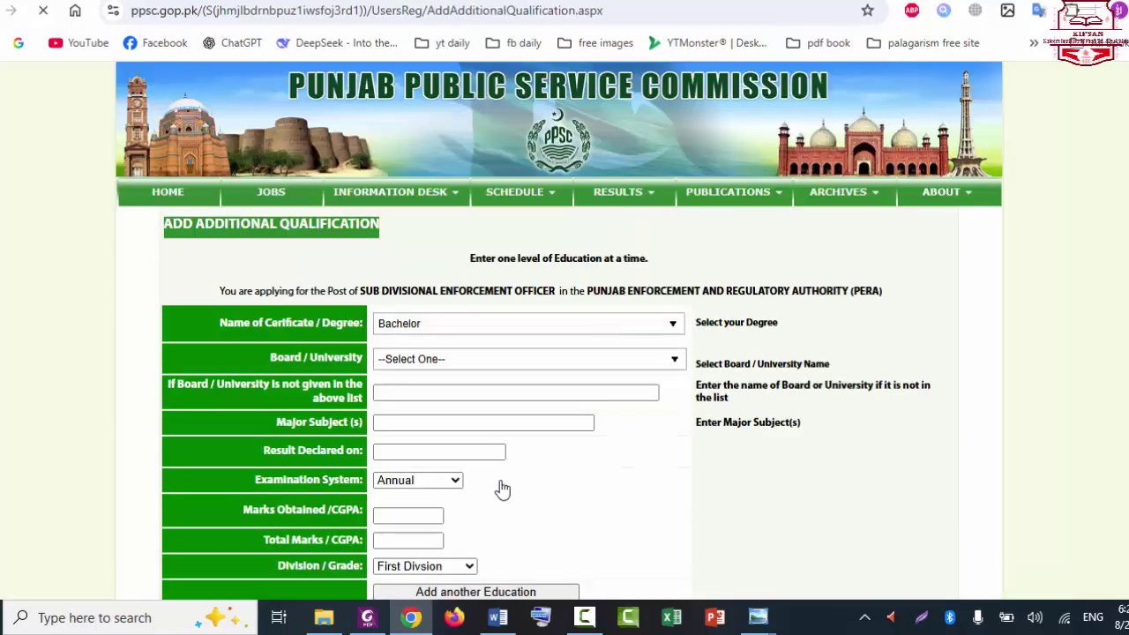
left_click(500, 334)
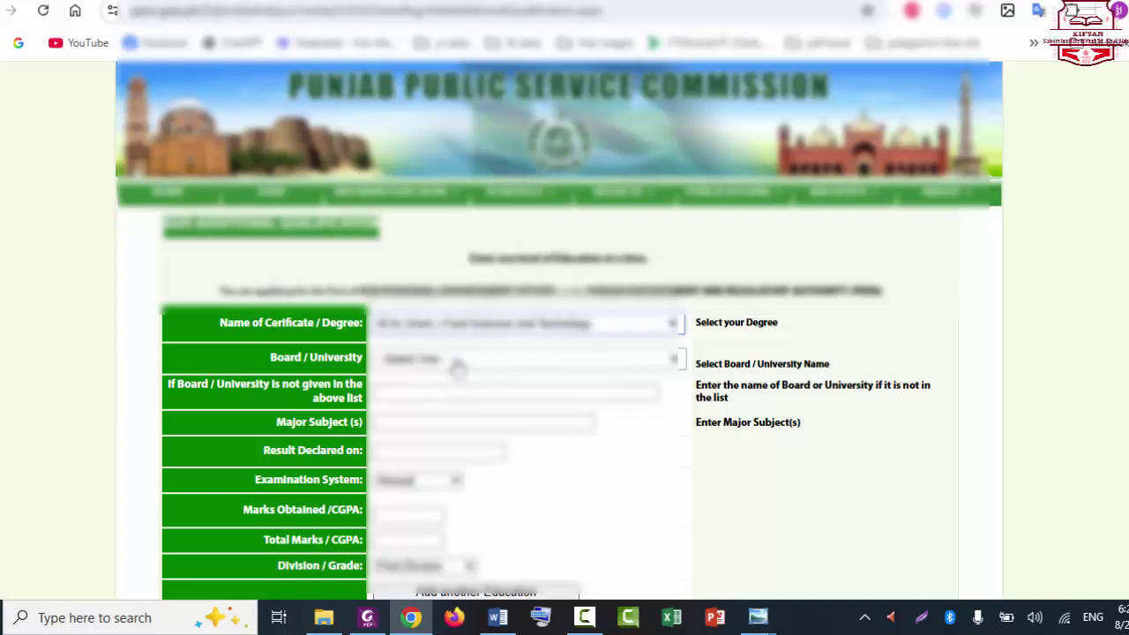
left_click(457, 361)
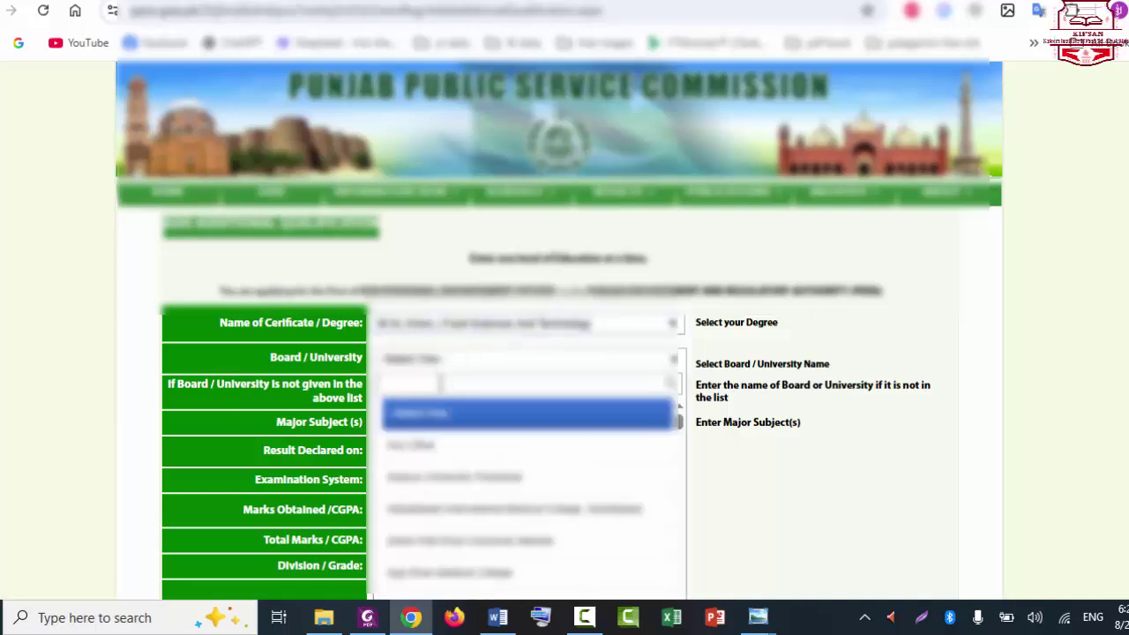
type("taha")
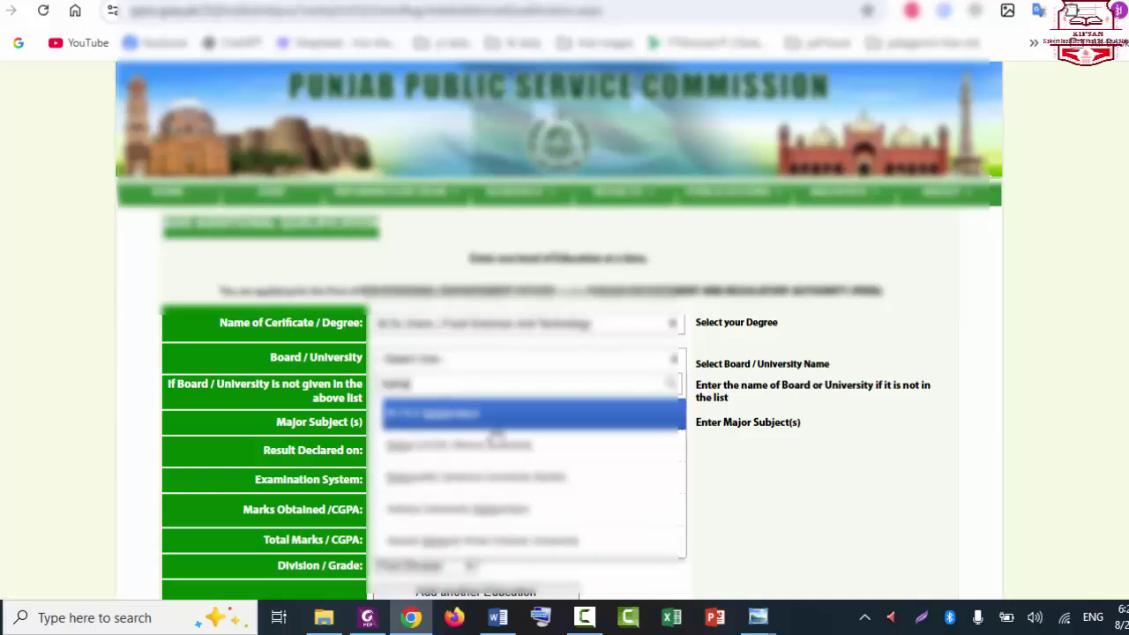
left_click(519, 481)
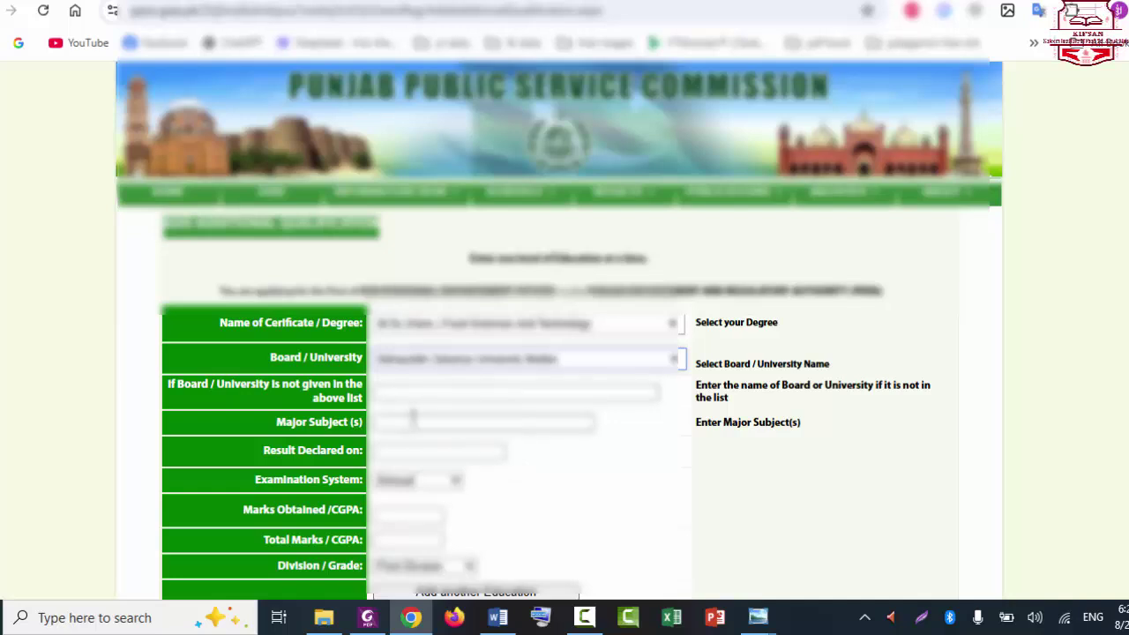
Step: Enter Food Science as the major subject and paste in the result date
left_click(412, 420)
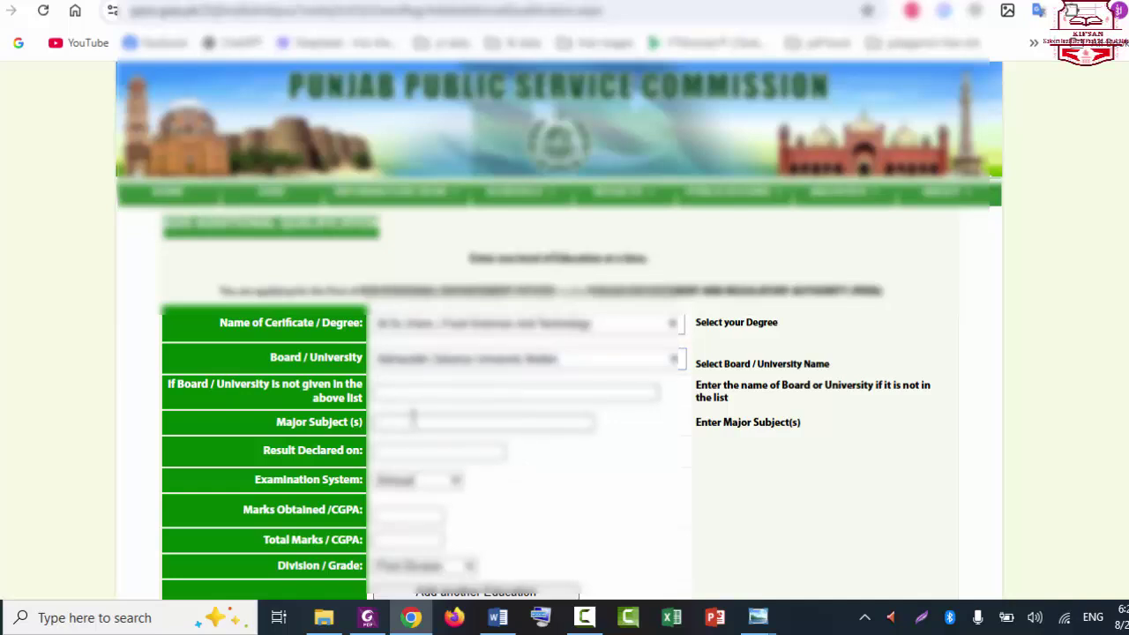
type("Food")
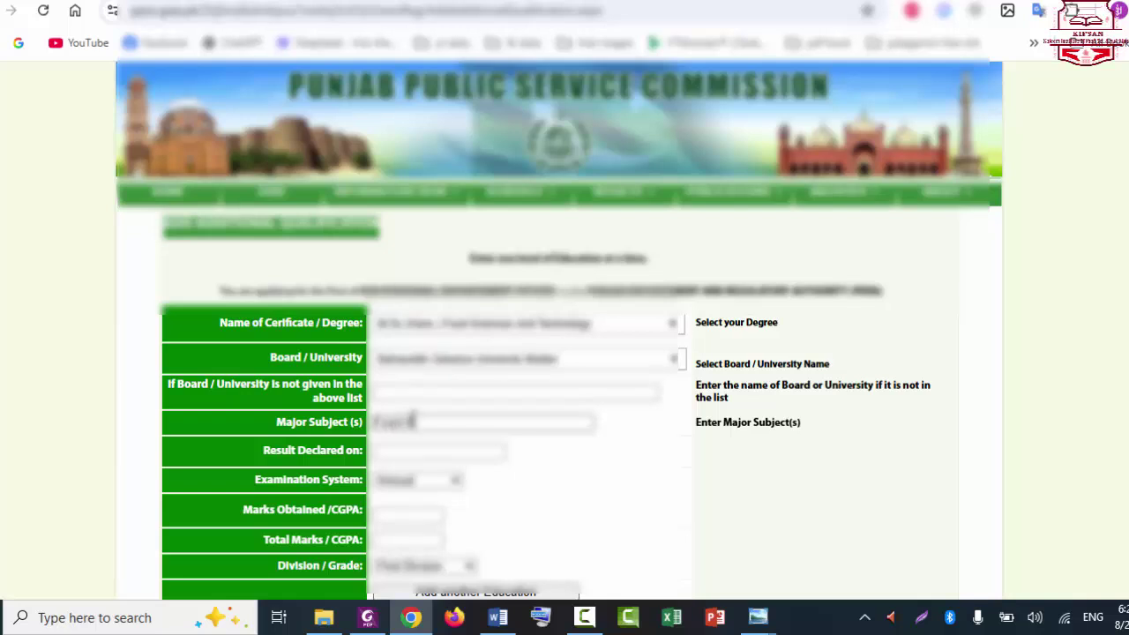
type(" Science")
key("Tab")
type("01.06.2022")
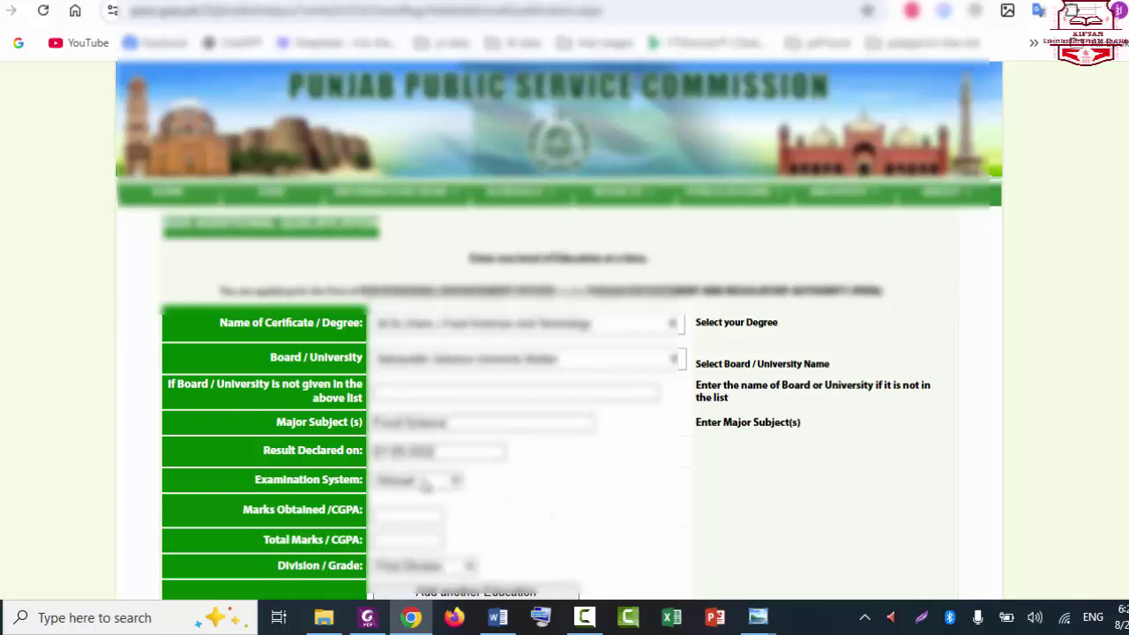
Step: Set the examination system to Semester, with marks obtained 8.78 and total marks 4
left_click(425, 486)
left_click(422, 526)
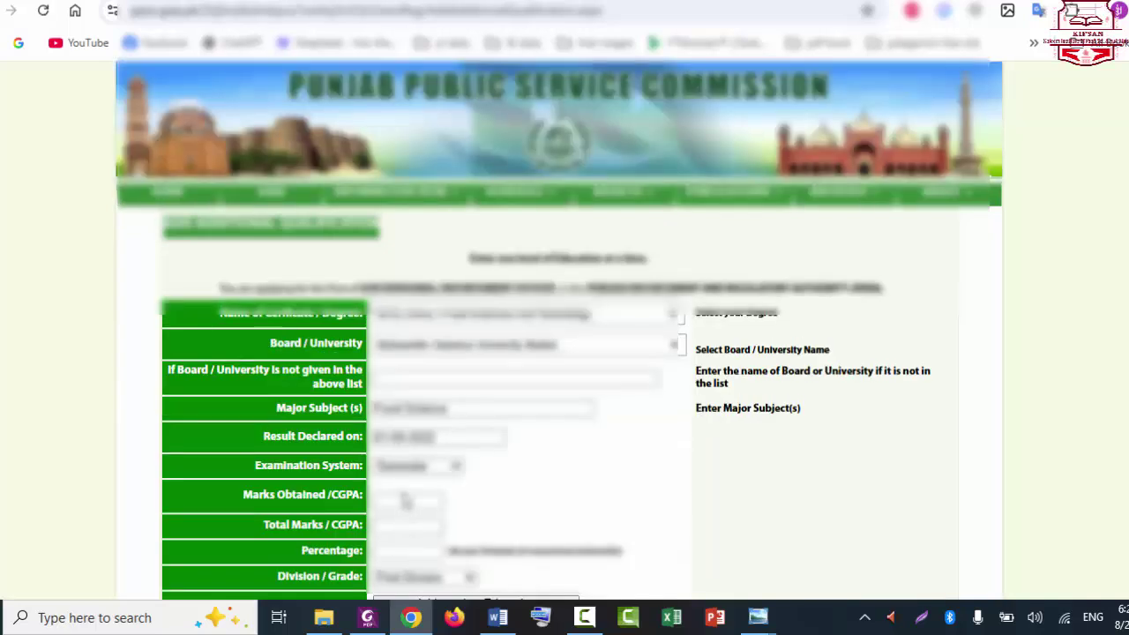
left_click(406, 501)
type("8.78")
key("Tab")
type("4")
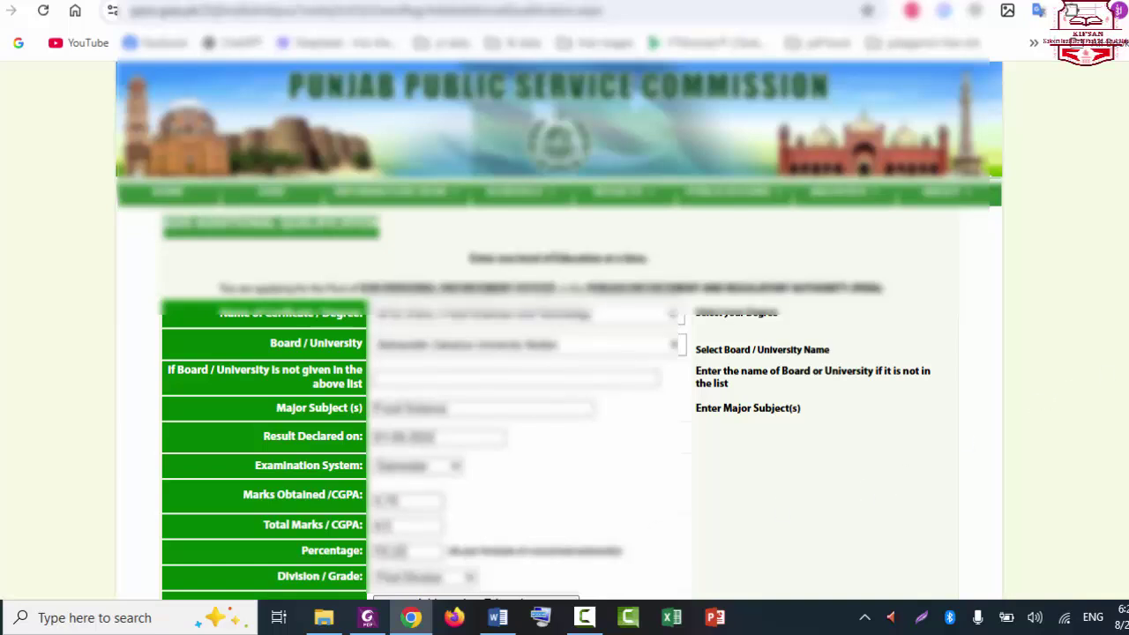
scroll(1039, 404, "down", 1)
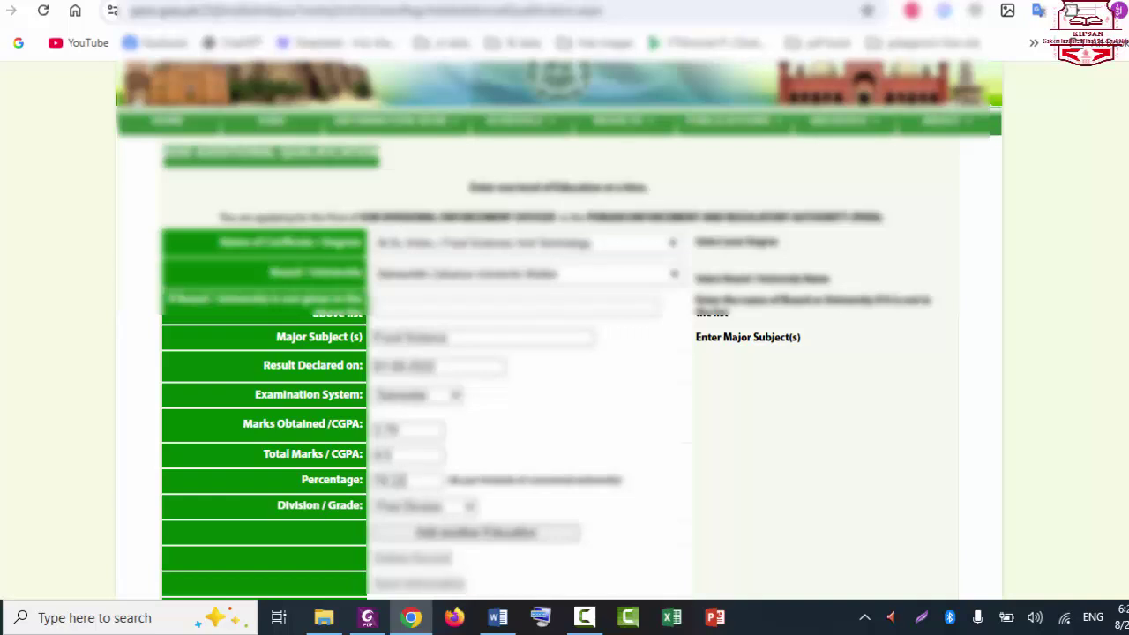
scroll(559, 328, "down", 1)
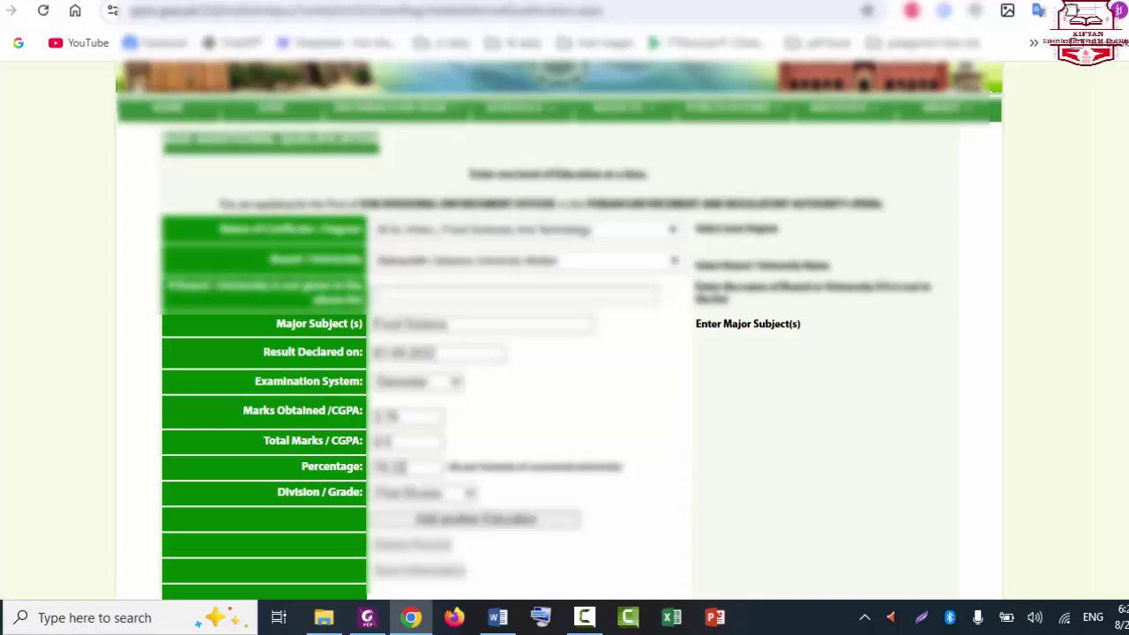
scroll(560, 328, "down", 1)
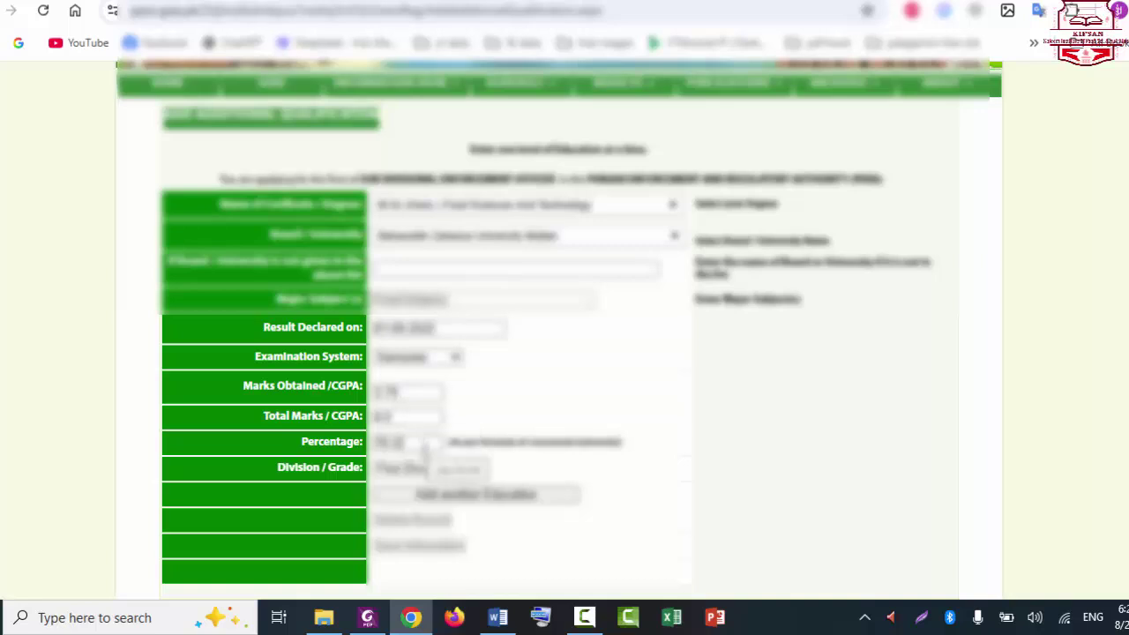
Step: Add the additional qualification as a table row and save the information
left_click(503, 500)
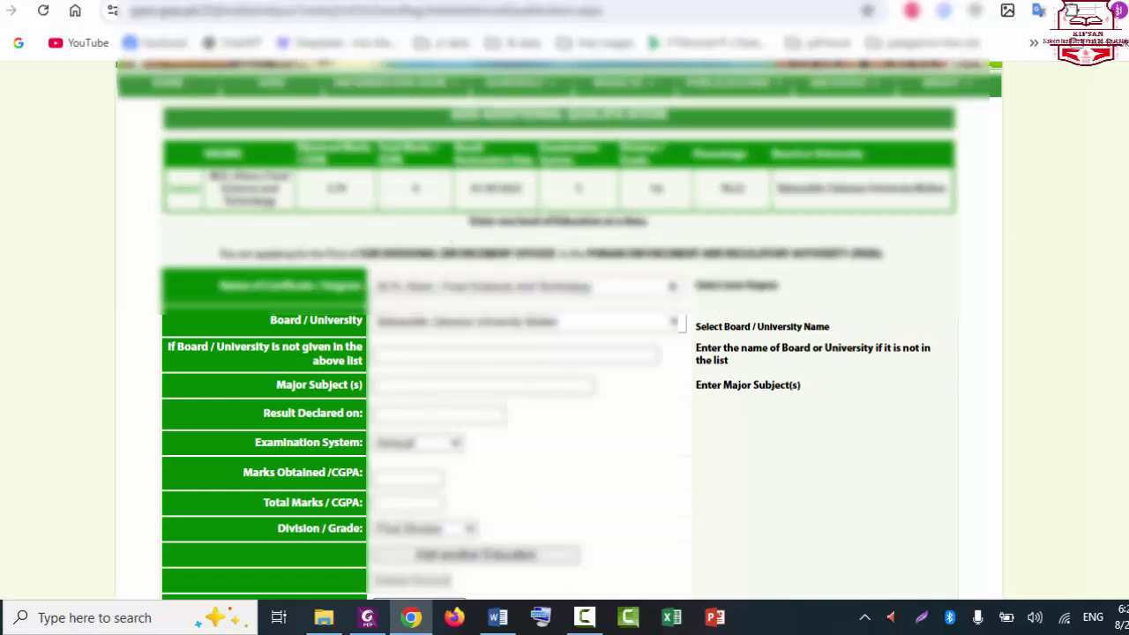
scroll(559, 328, "up", 1)
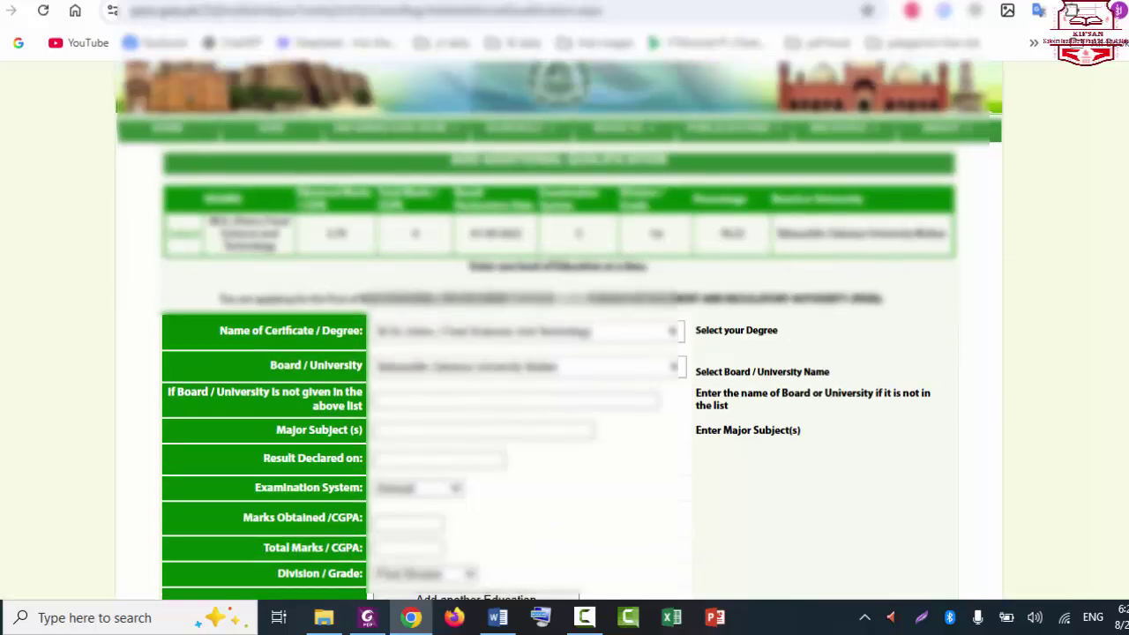
scroll(559, 328, "down", 1)
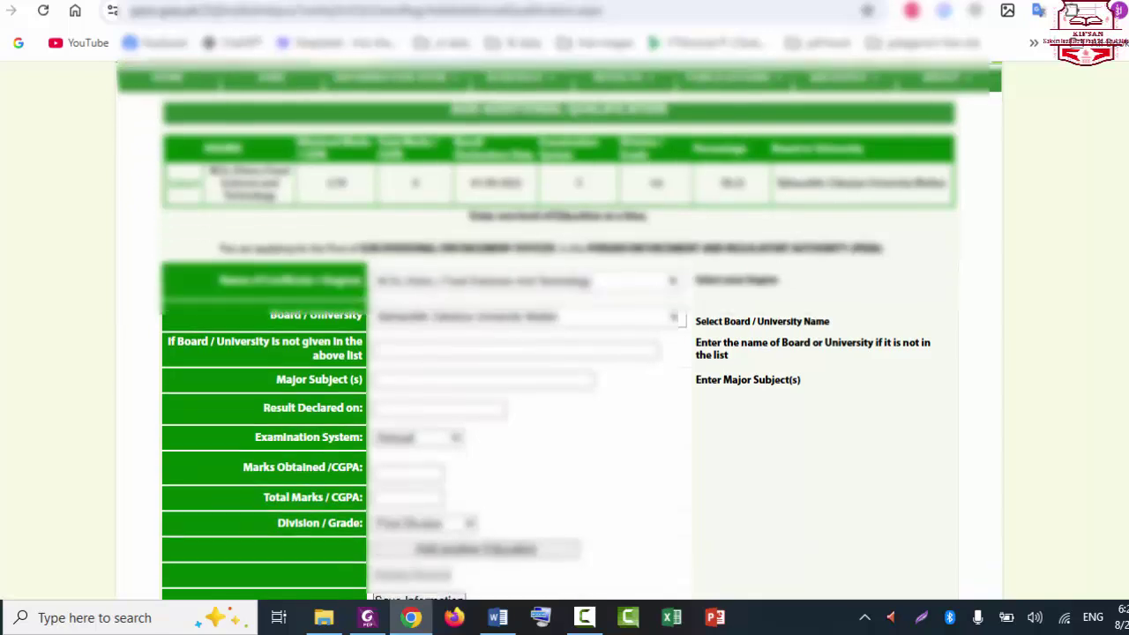
scroll(468, 432, "down", 2)
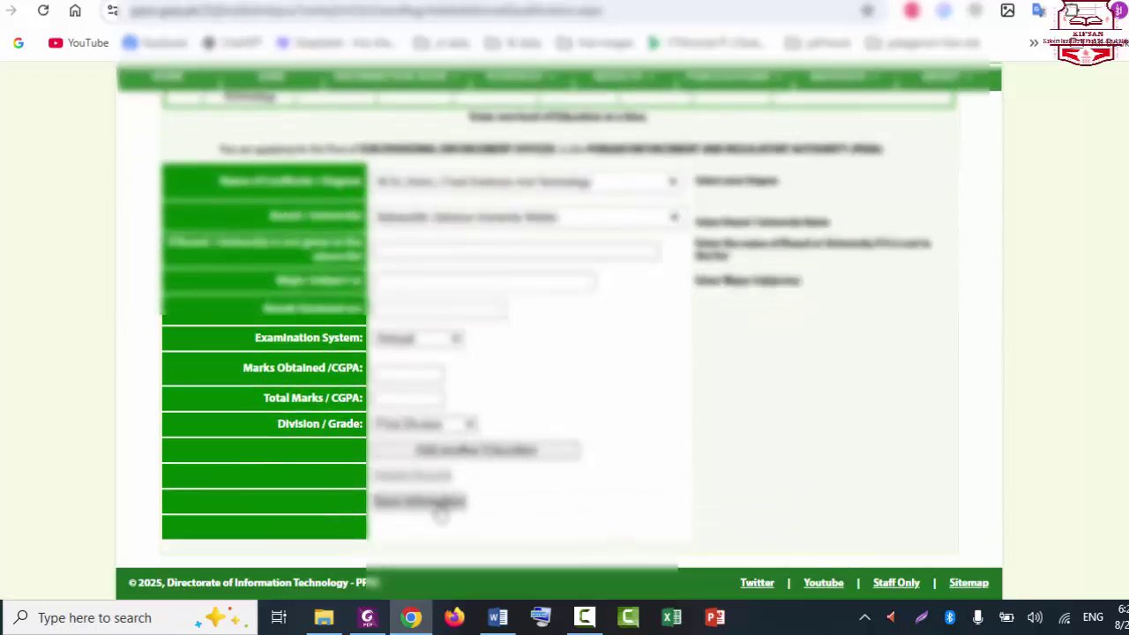
left_click(434, 502)
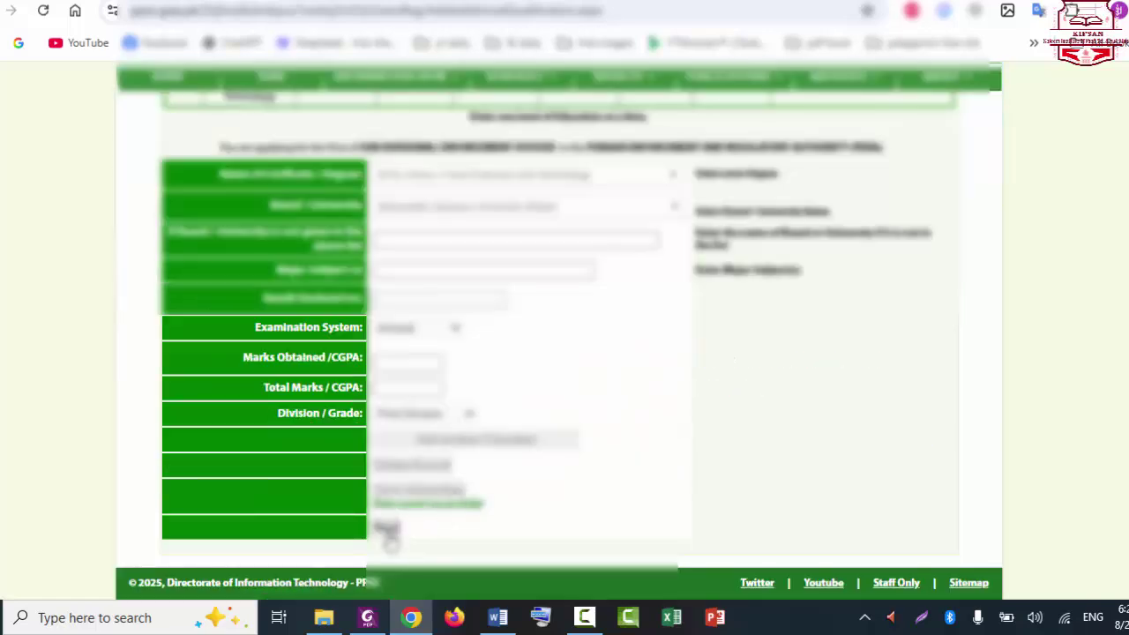
Step: Move to the application status page and open the Service Record / Experience entry form
left_click(388, 529)
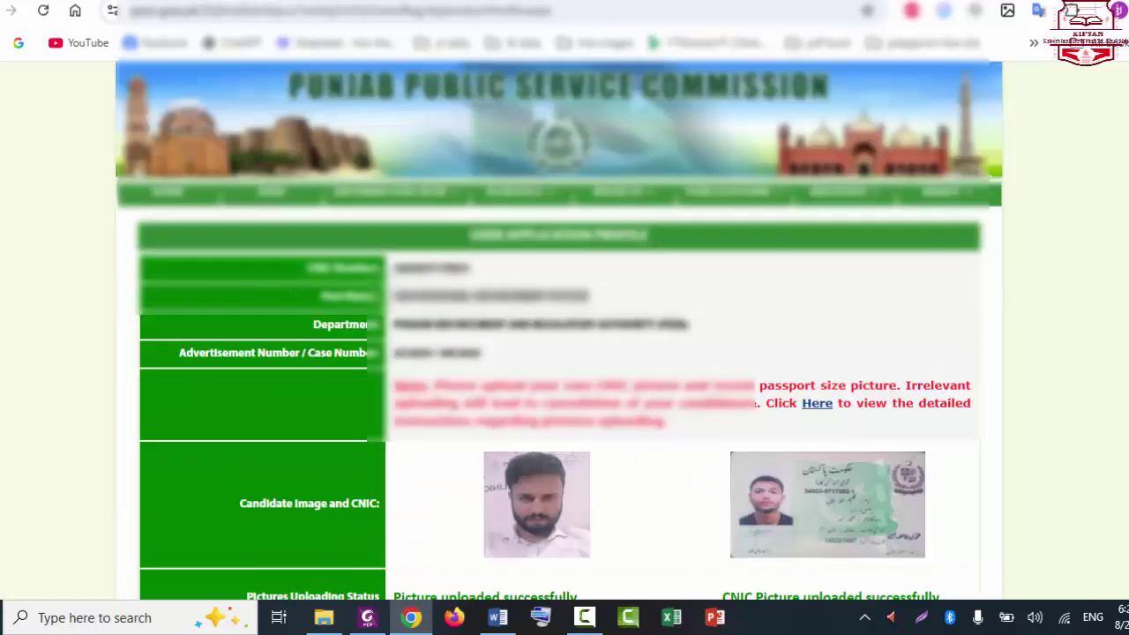
scroll(564, 353, "down", 3)
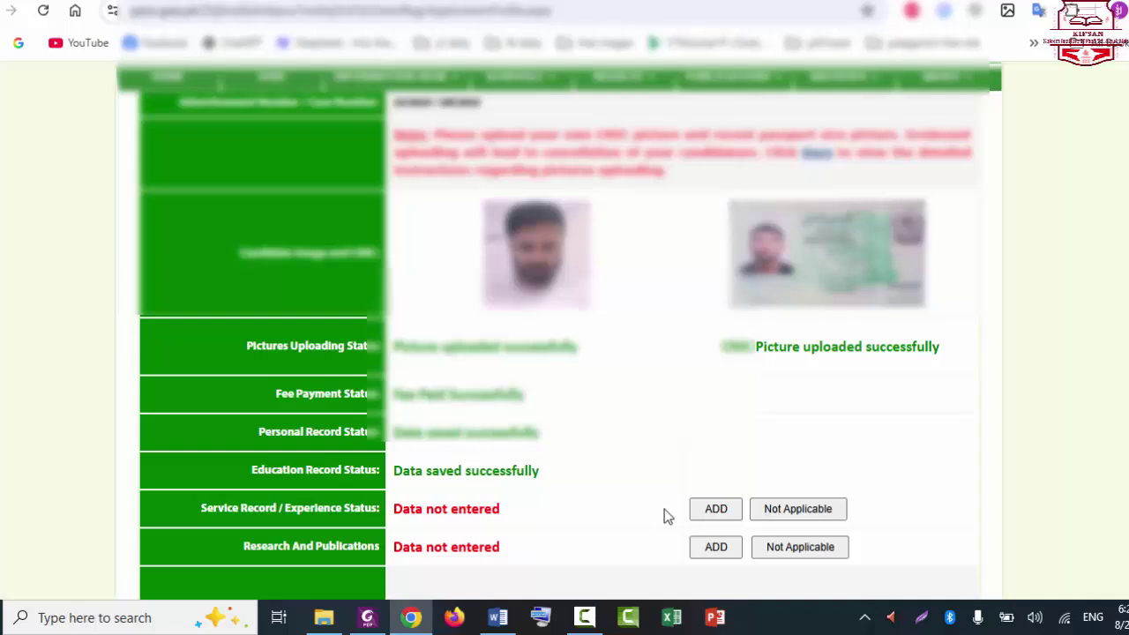
left_click(717, 510)
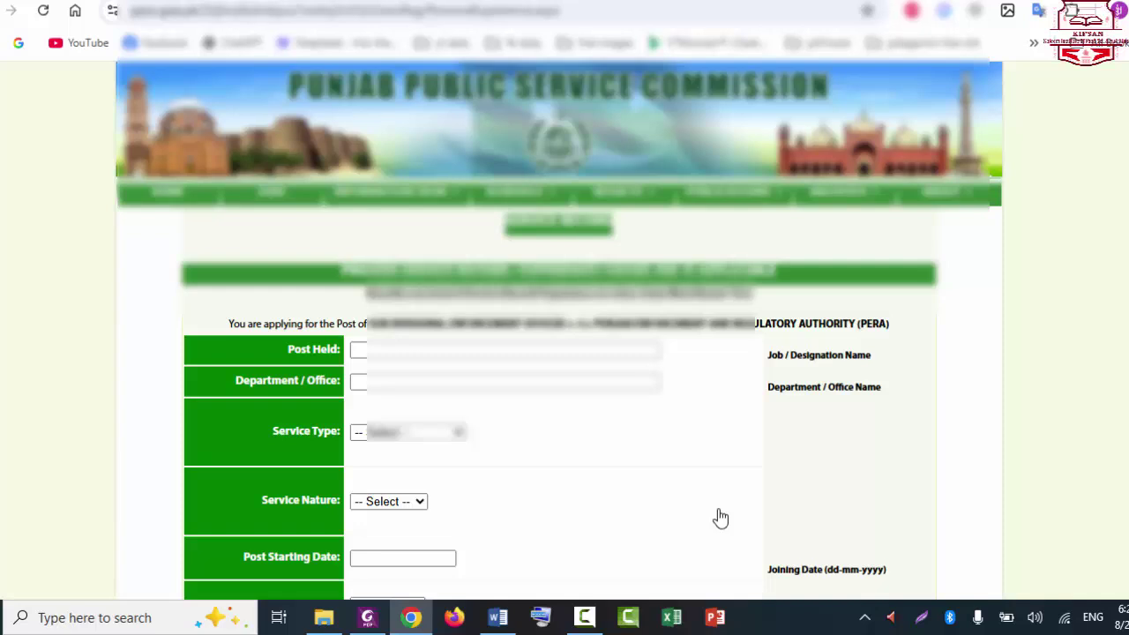
scroll(559, 352, "down", 5)
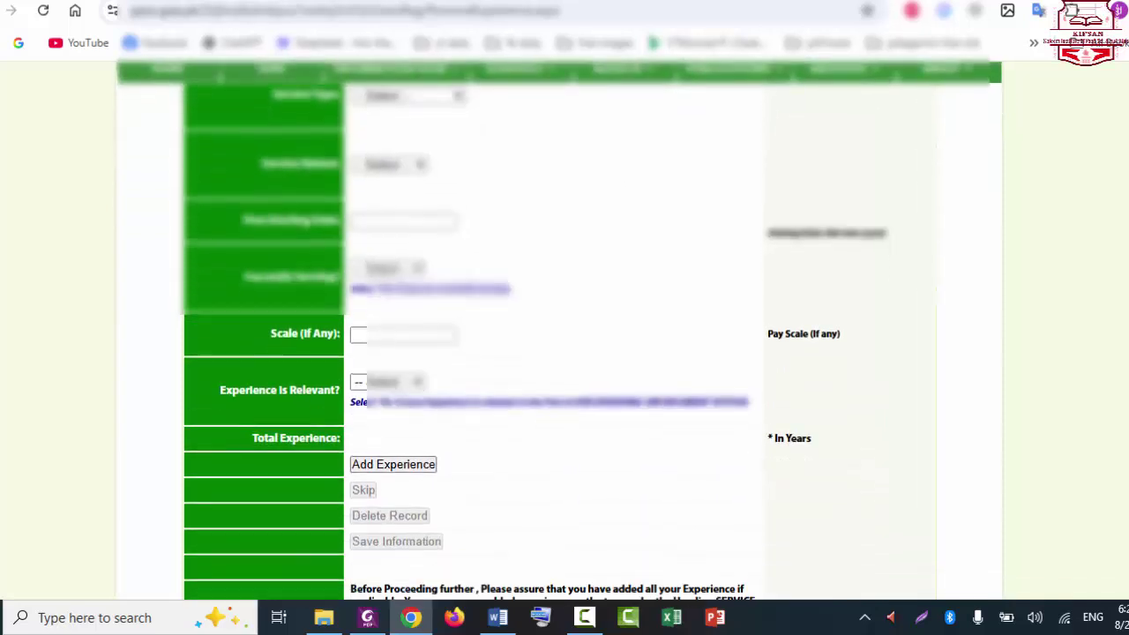
scroll(559, 353, "up", 4)
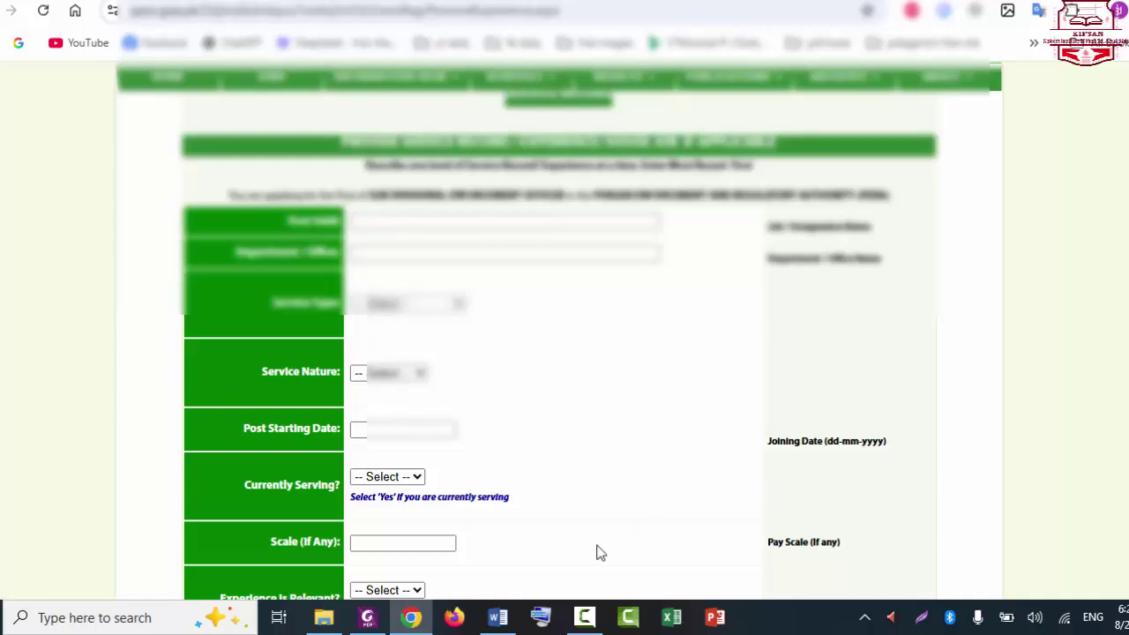
left_click(582, 623)
left_click(582, 623)
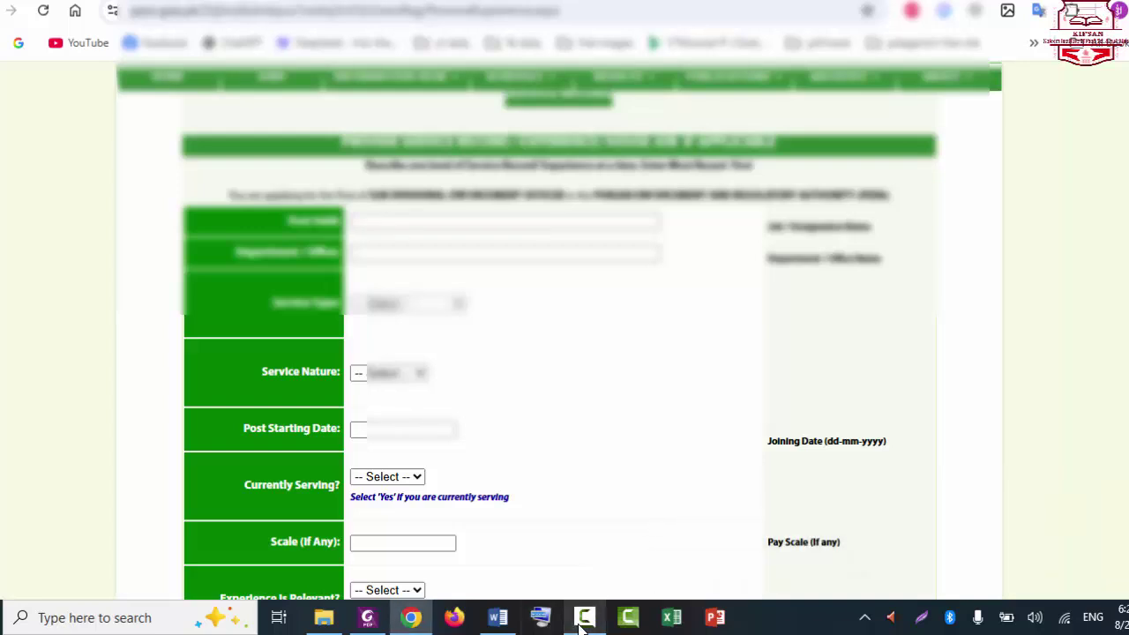
left_click(582, 622)
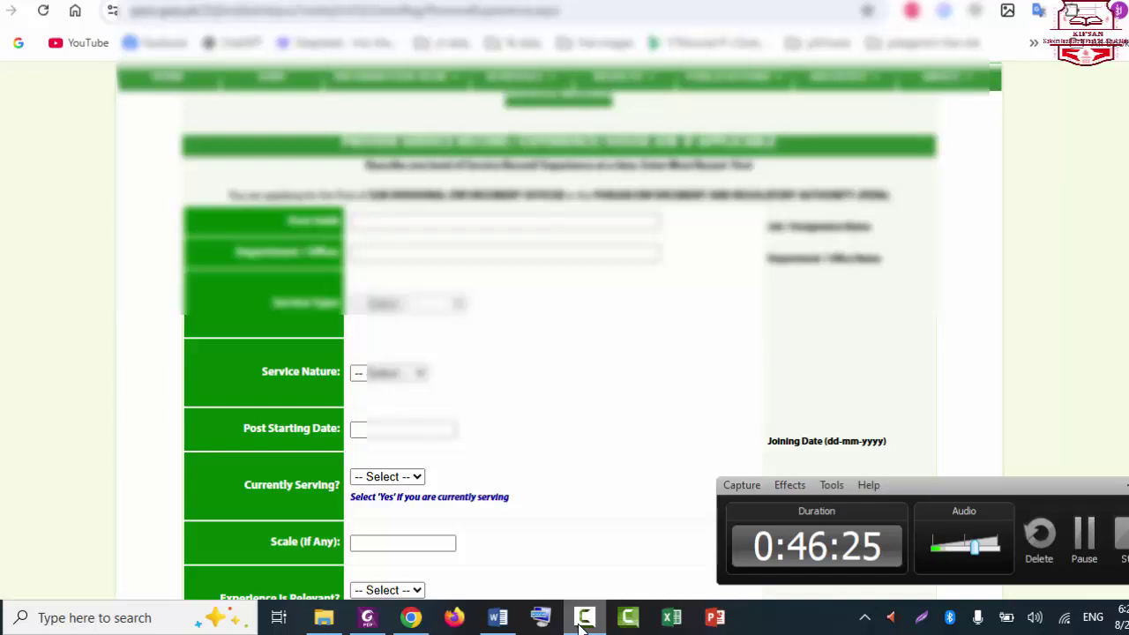
left_click(582, 622)
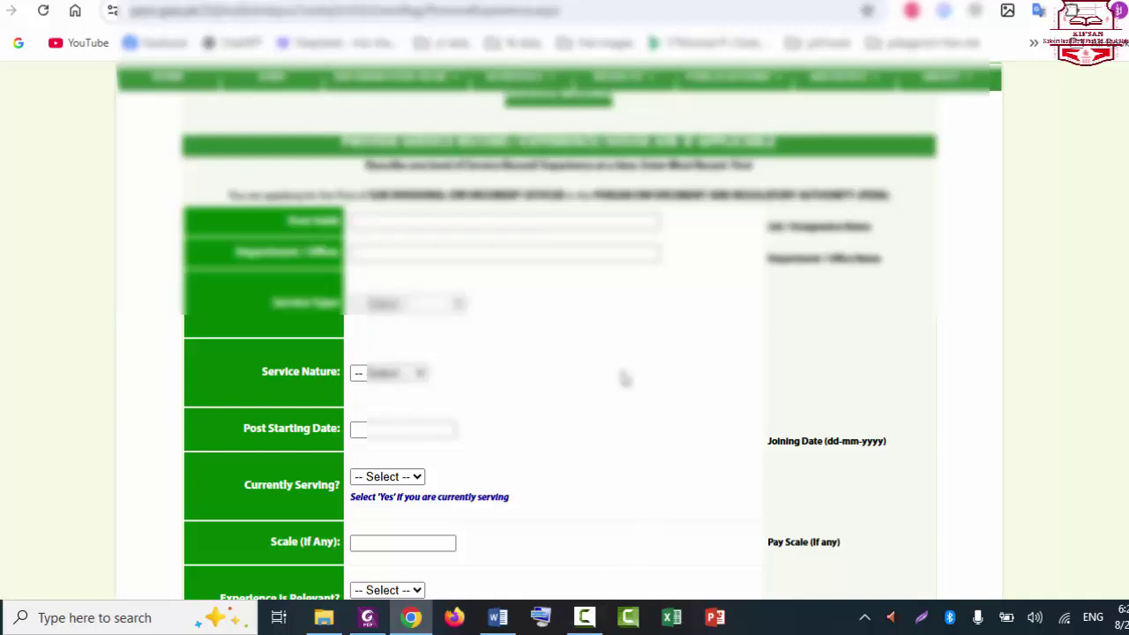
Step: Fill in the first job's post held, with service type Private and nature Permanent
left_click(421, 221)
scroll(559, 331, "down", 4)
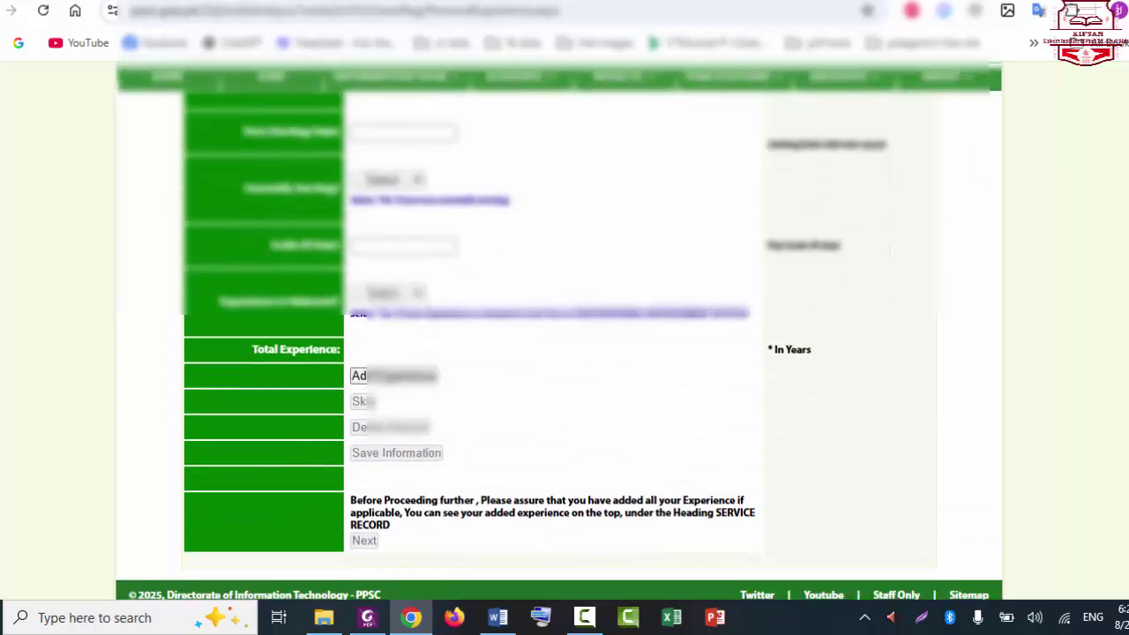
scroll(376, 371, "up", 5)
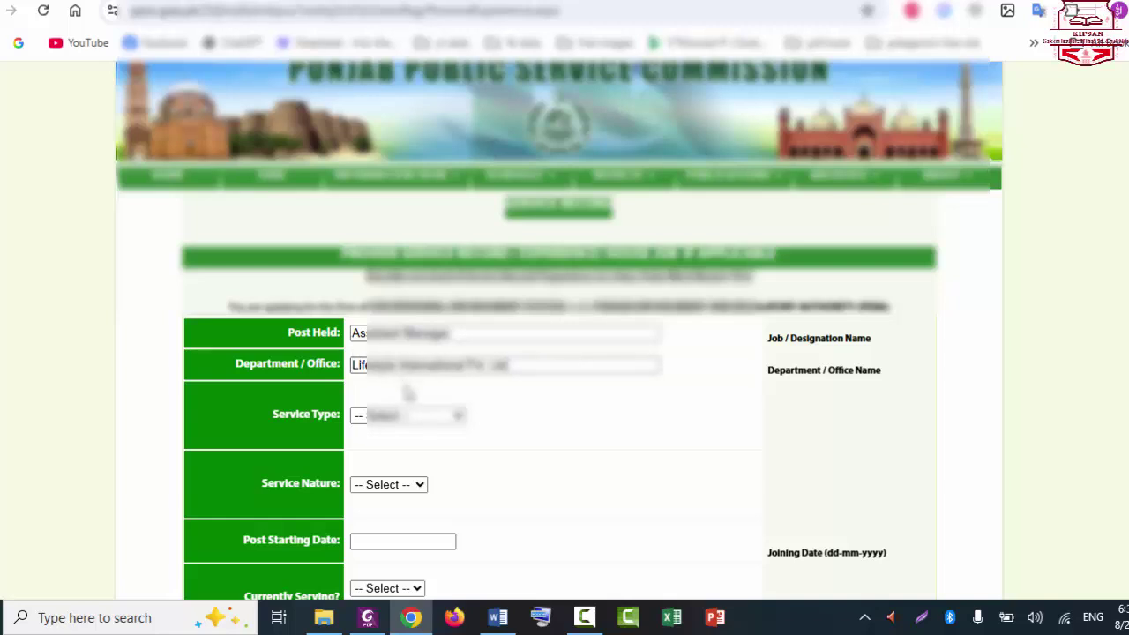
left_click(415, 417)
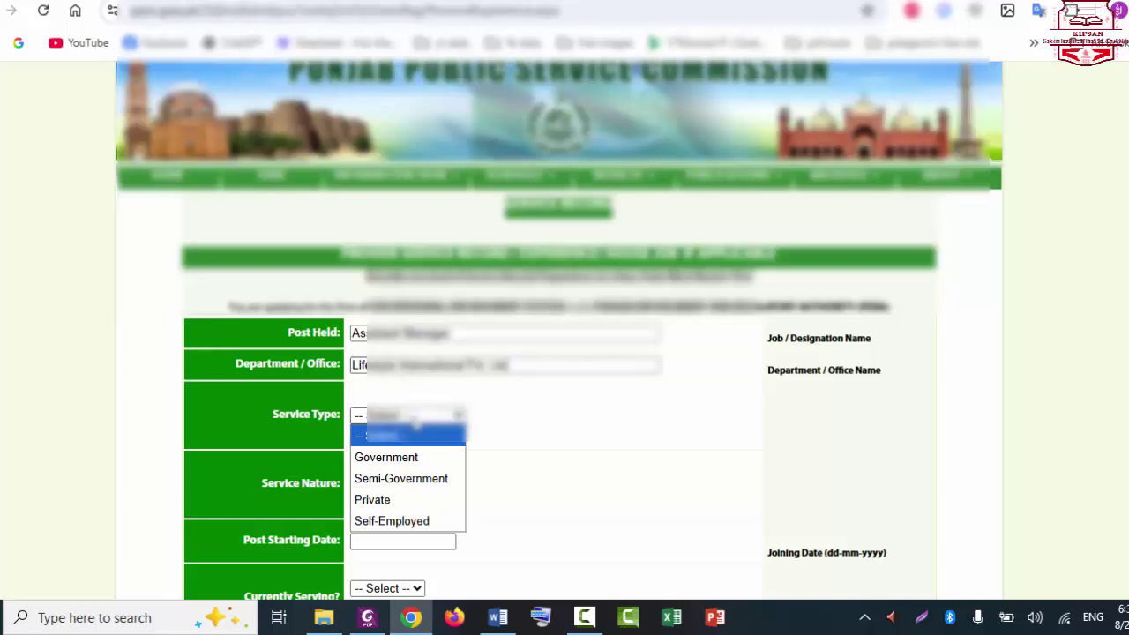
left_click(401, 501)
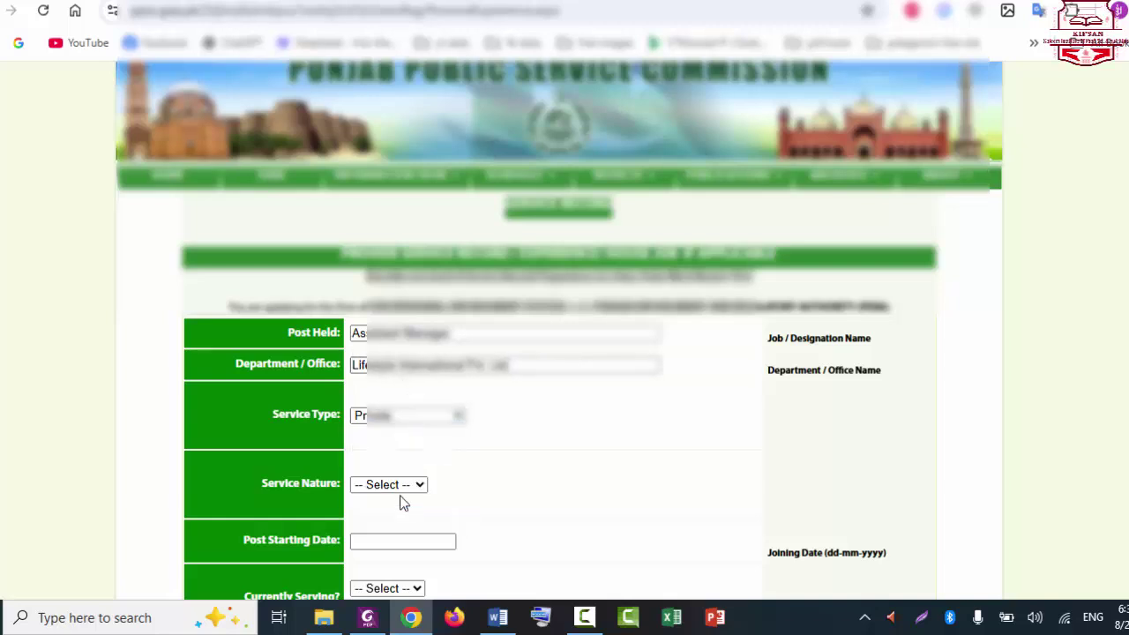
left_click(398, 487)
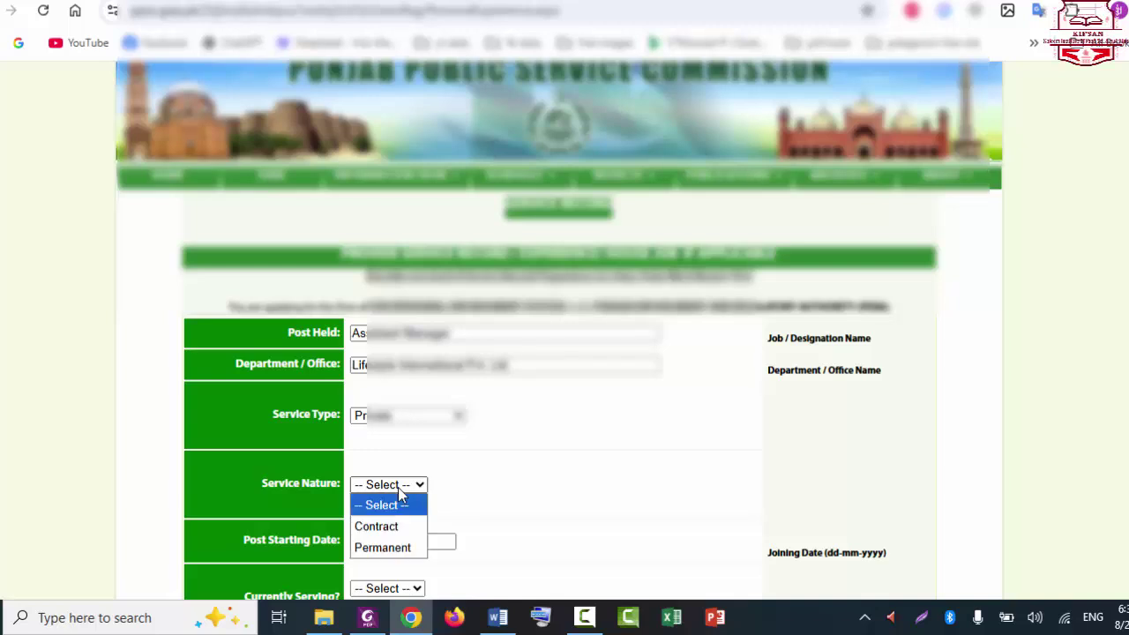
left_click(399, 546)
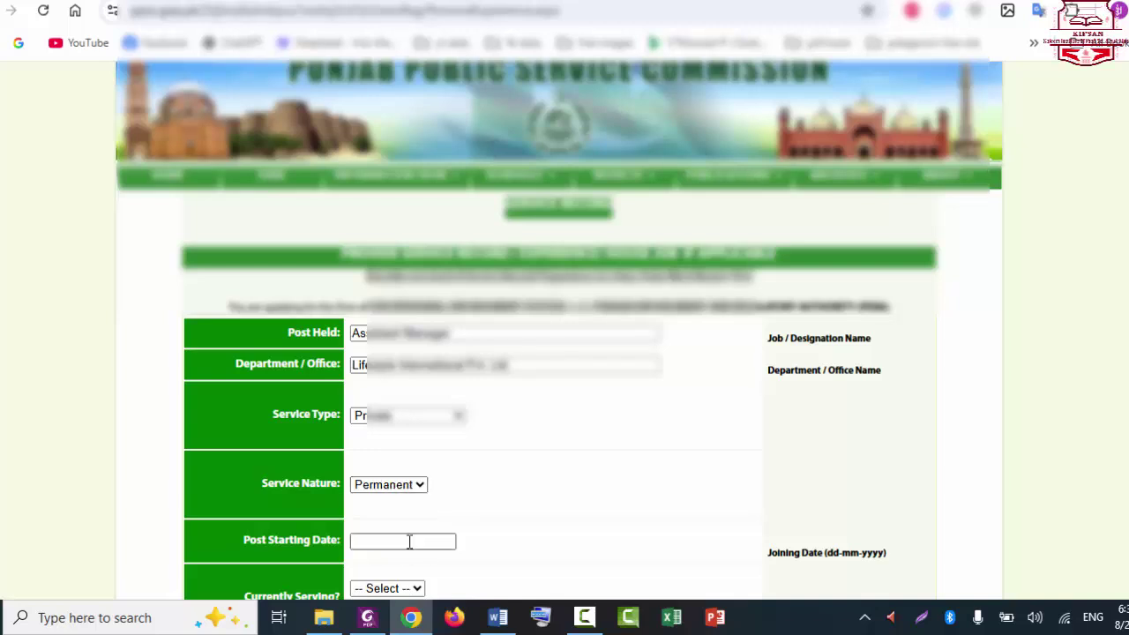
Step: Enter the job's start and end dates and mark the experience as relevant
scroll(569, 347, "down", 3)
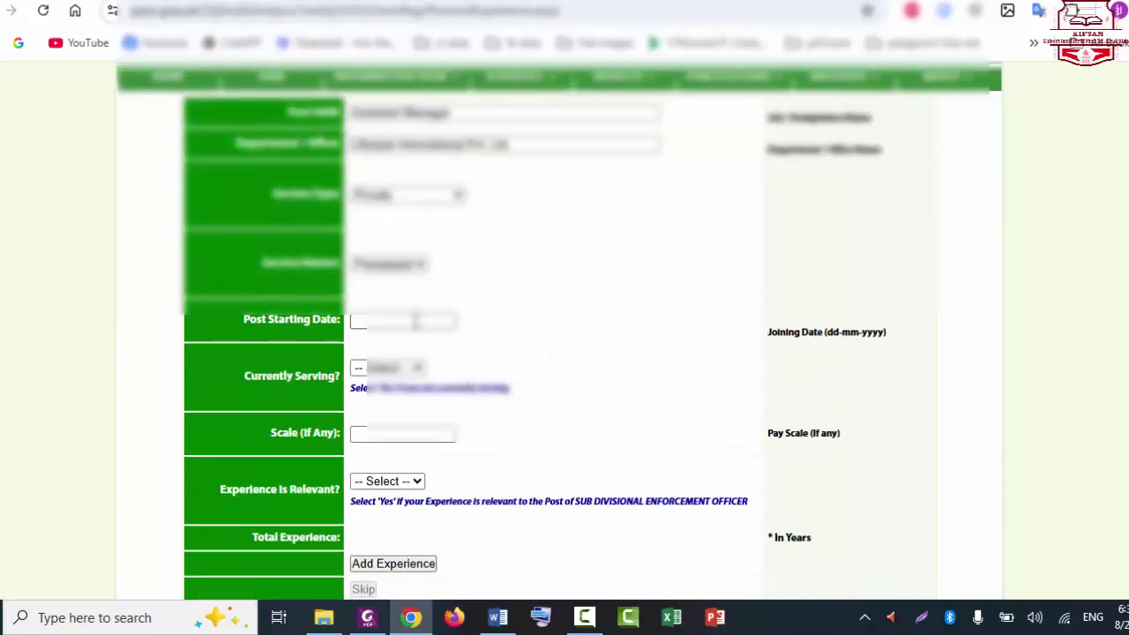
left_click(409, 320)
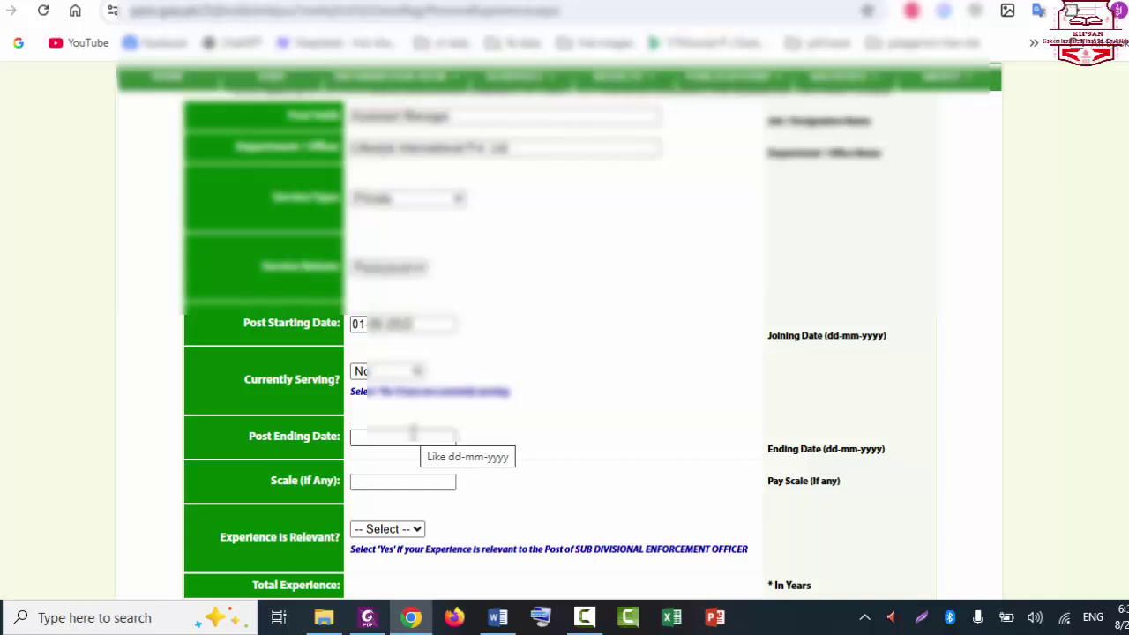
left_click(413, 435)
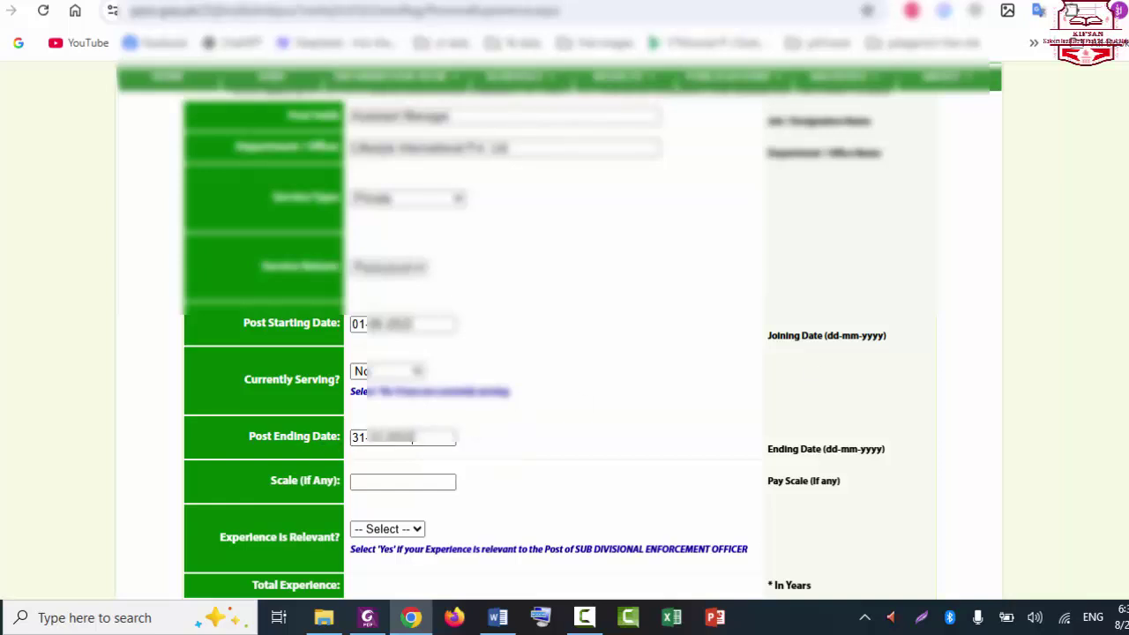
scroll(555, 449, "down", 1)
left_click(388, 455)
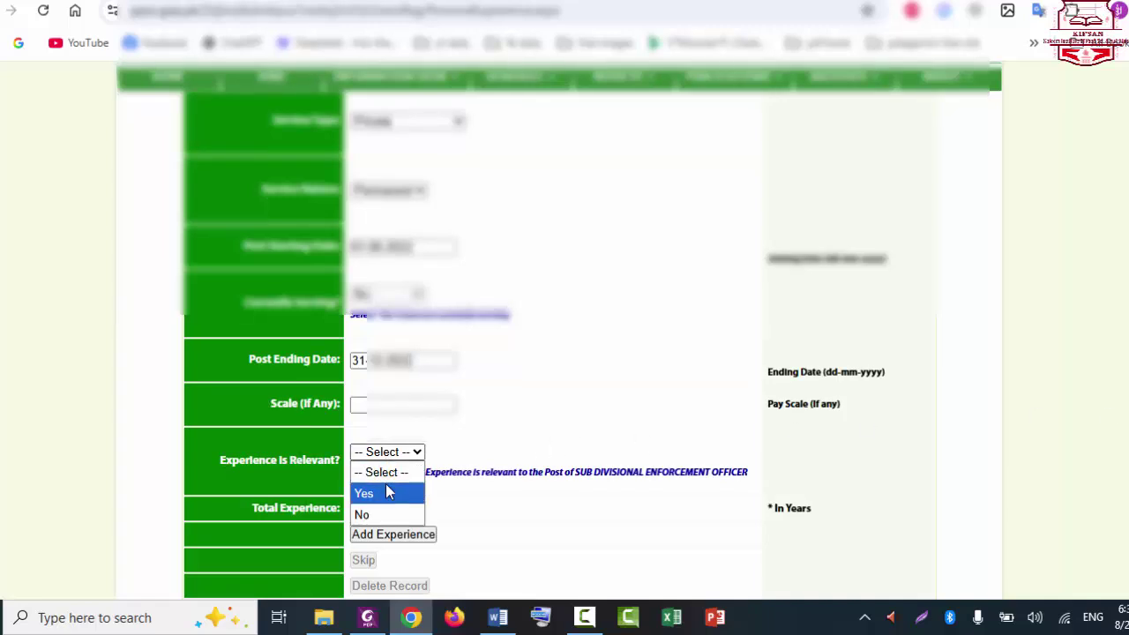
left_click(385, 491)
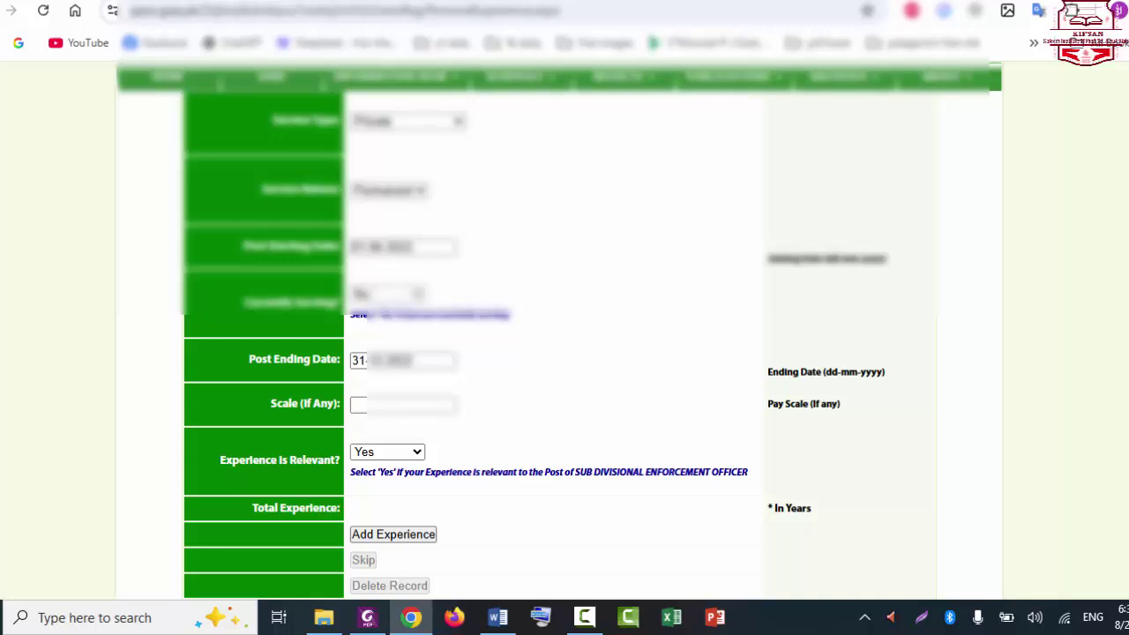
scroll(569, 458, "down", 1)
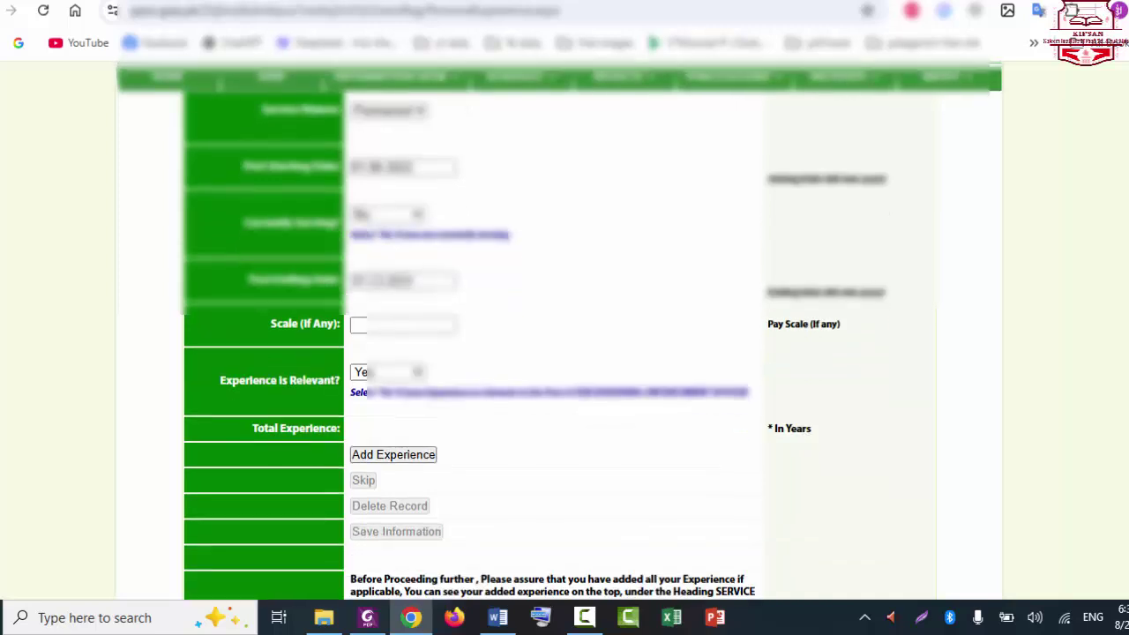
scroll(569, 459, "down", 1)
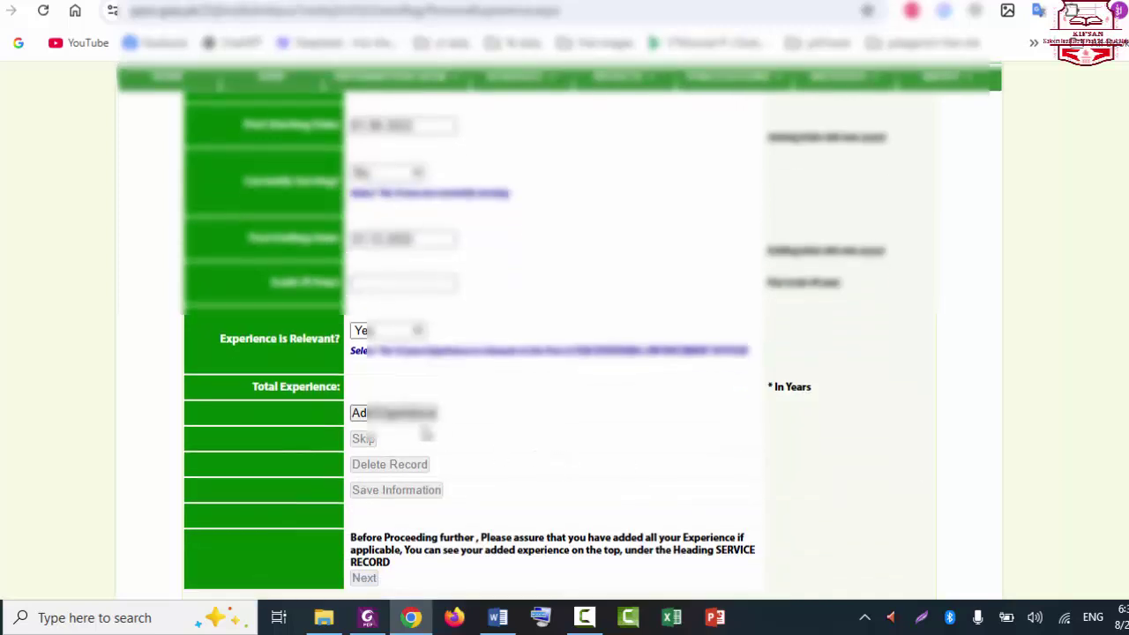
Step: Add the first job as a row in the service record table
left_click(418, 420)
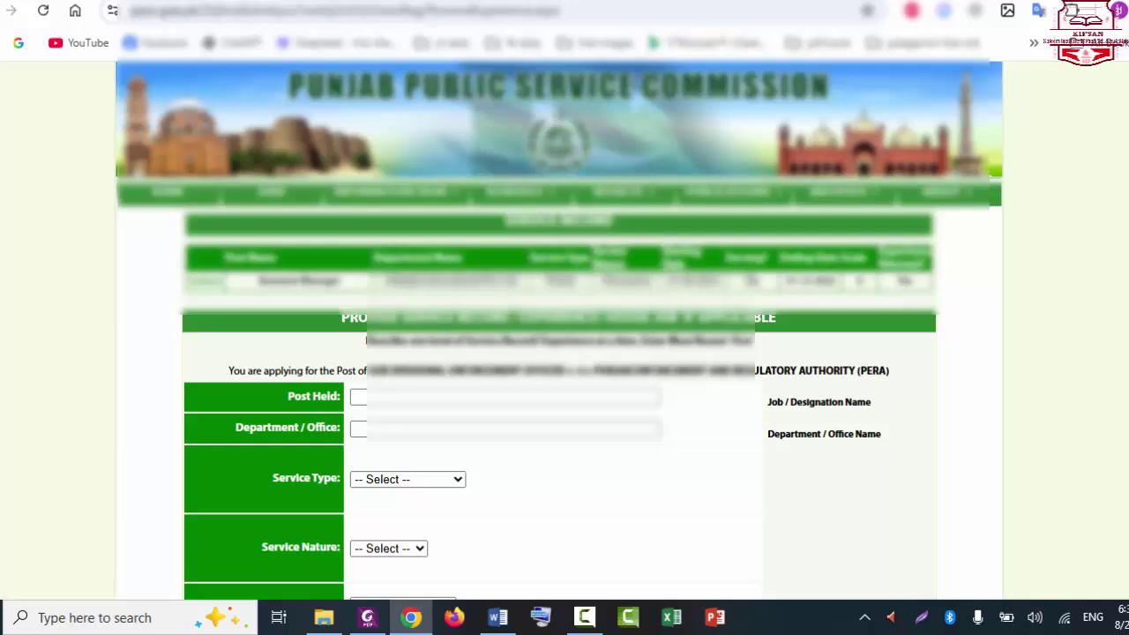
scroll(1030, 161, "down", 3)
scroll(1030, 161, "up", 3)
Step: Begin a second job with pasted post held, department Punjab, and Government service type
left_click(410, 396)
key("ctrl+v")
left_click(415, 428)
type("Punjab")
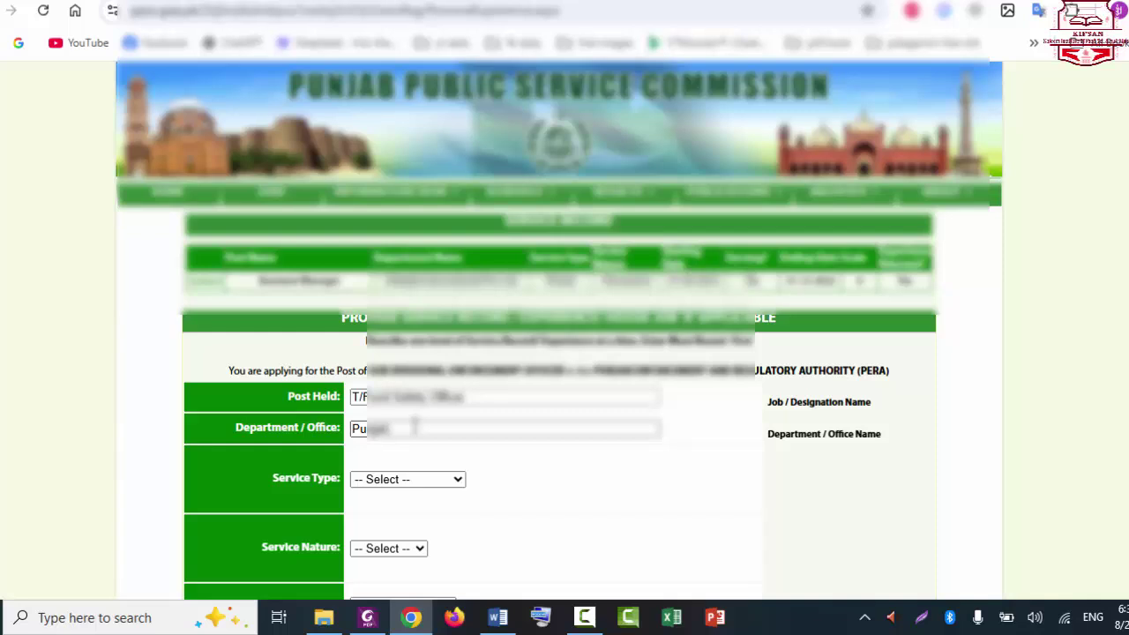
left_click(421, 481)
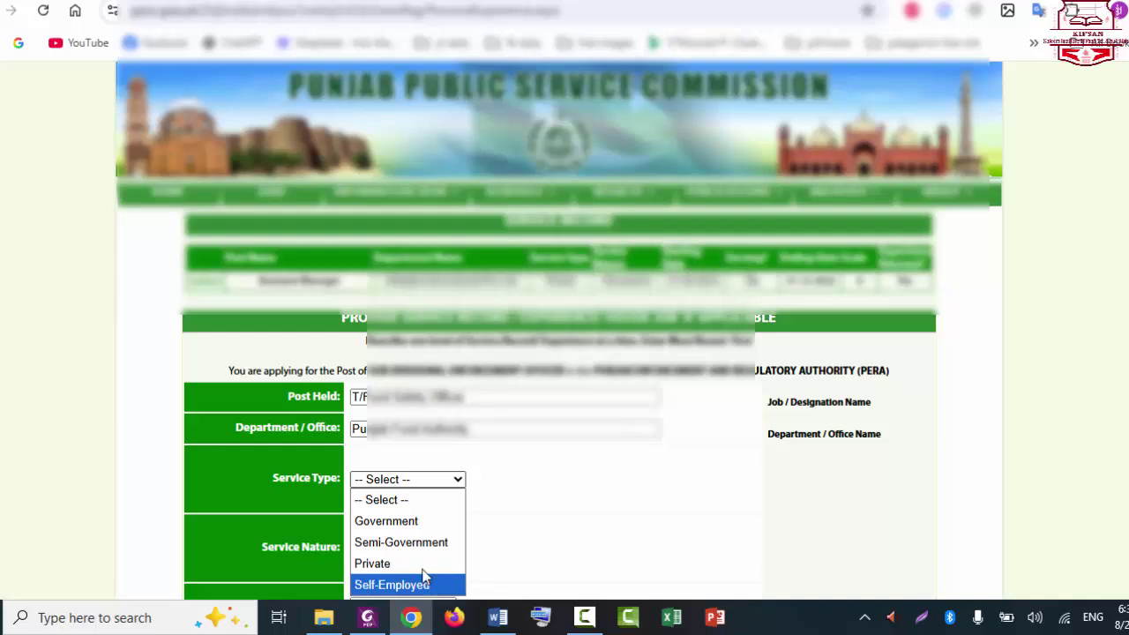
left_click(406, 522)
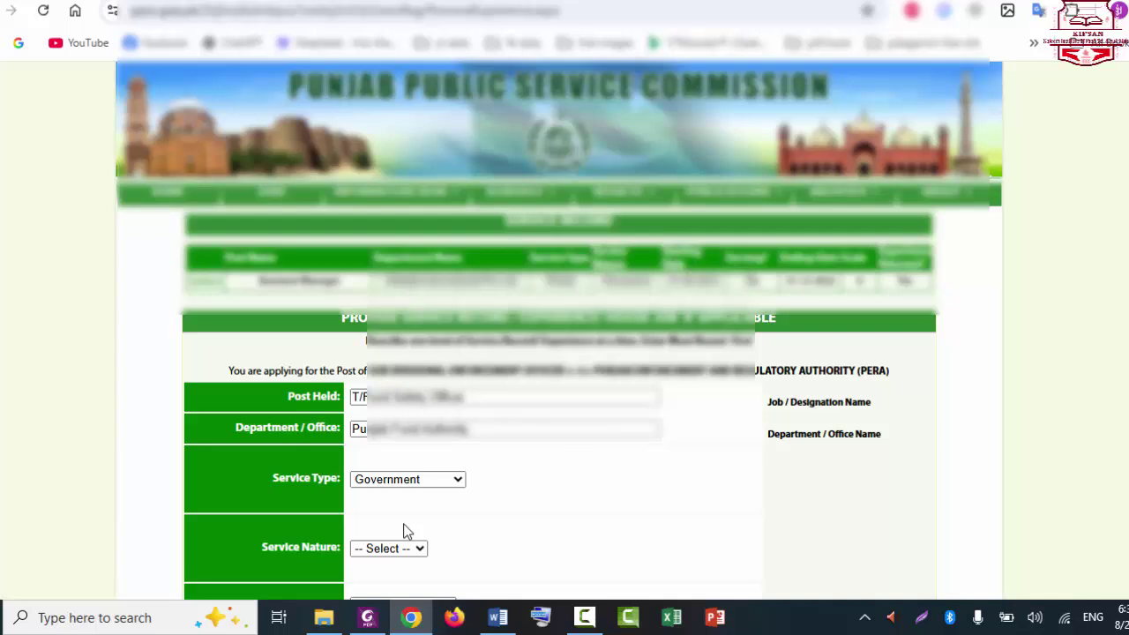
Step: Set service nature Contract, start date 04-01-2023, and currently serving No
scroll(404, 531, "down", 2)
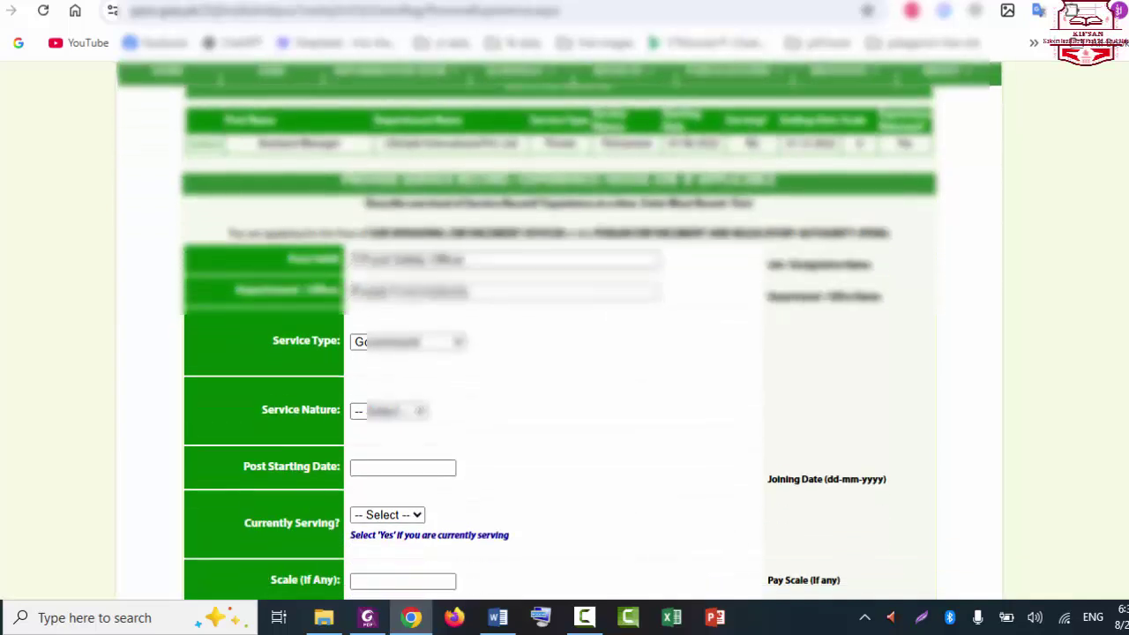
left_click(396, 413)
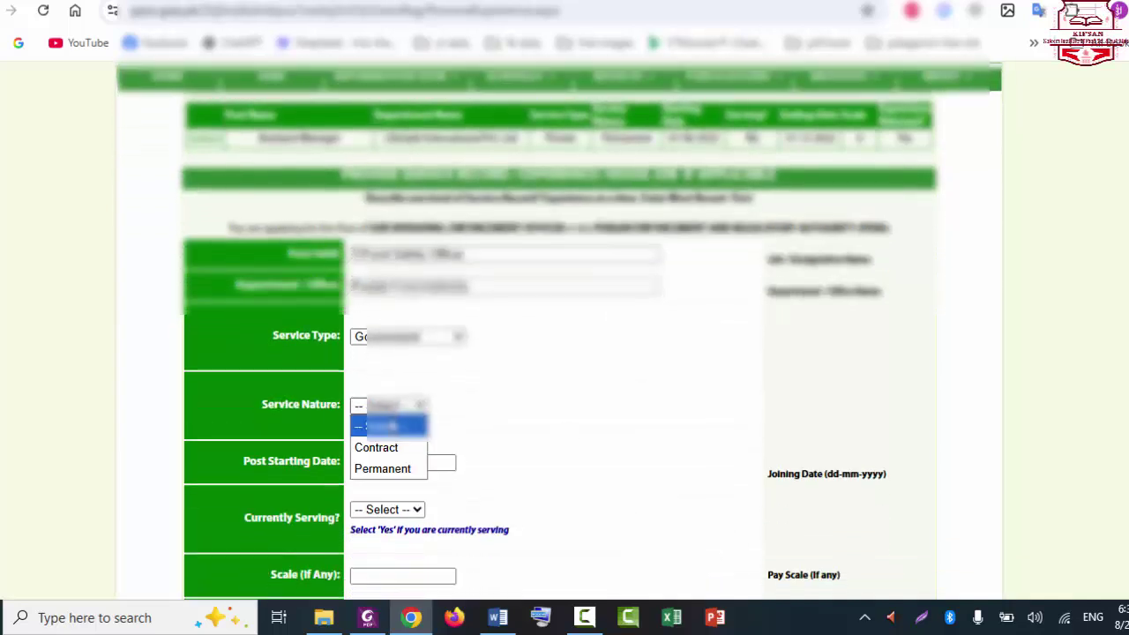
left_click(394, 446)
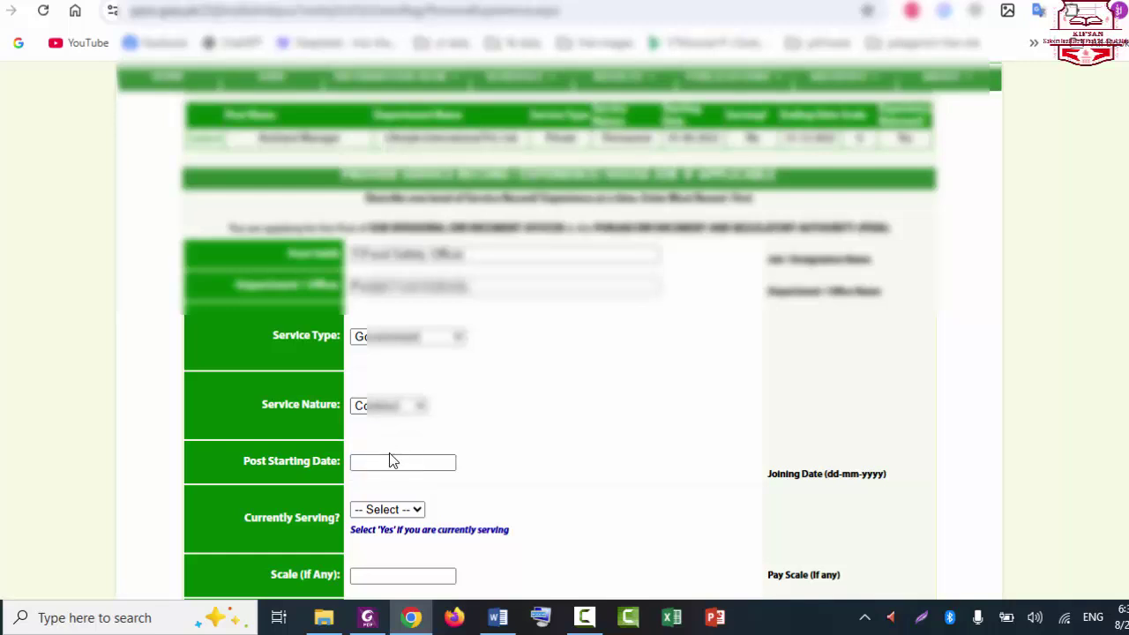
left_click(391, 461)
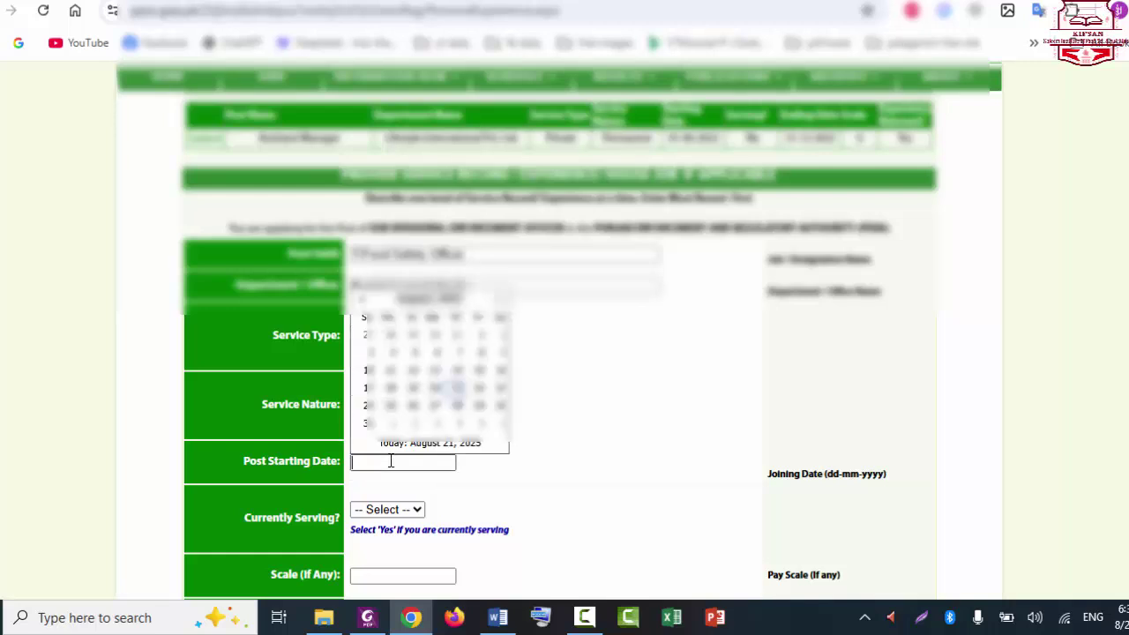
type("04-01-2023")
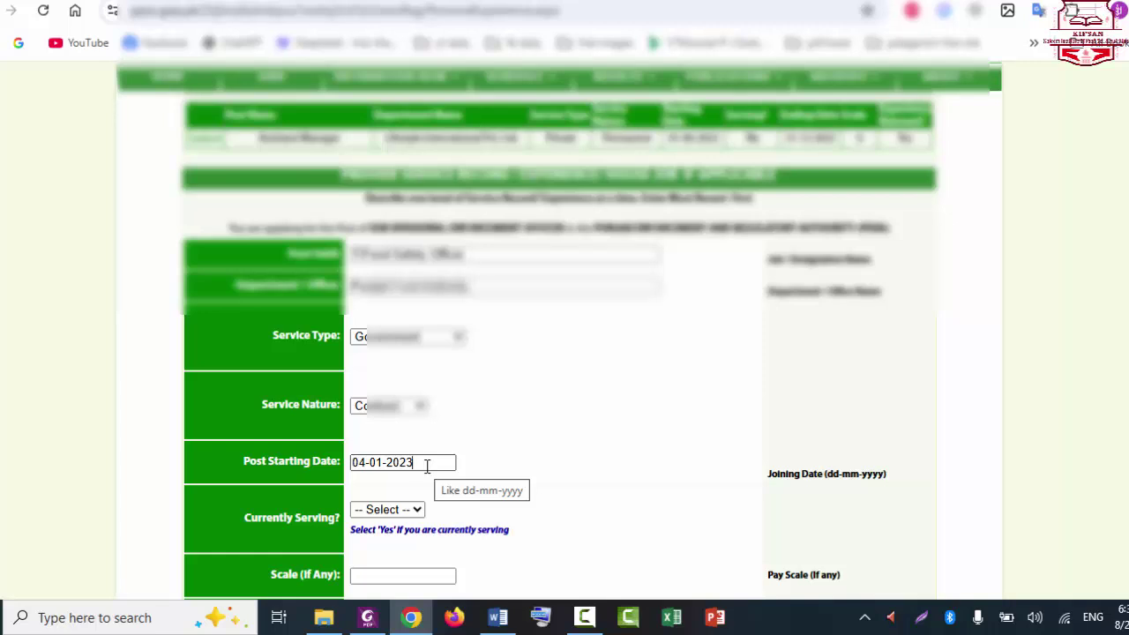
left_click(404, 510)
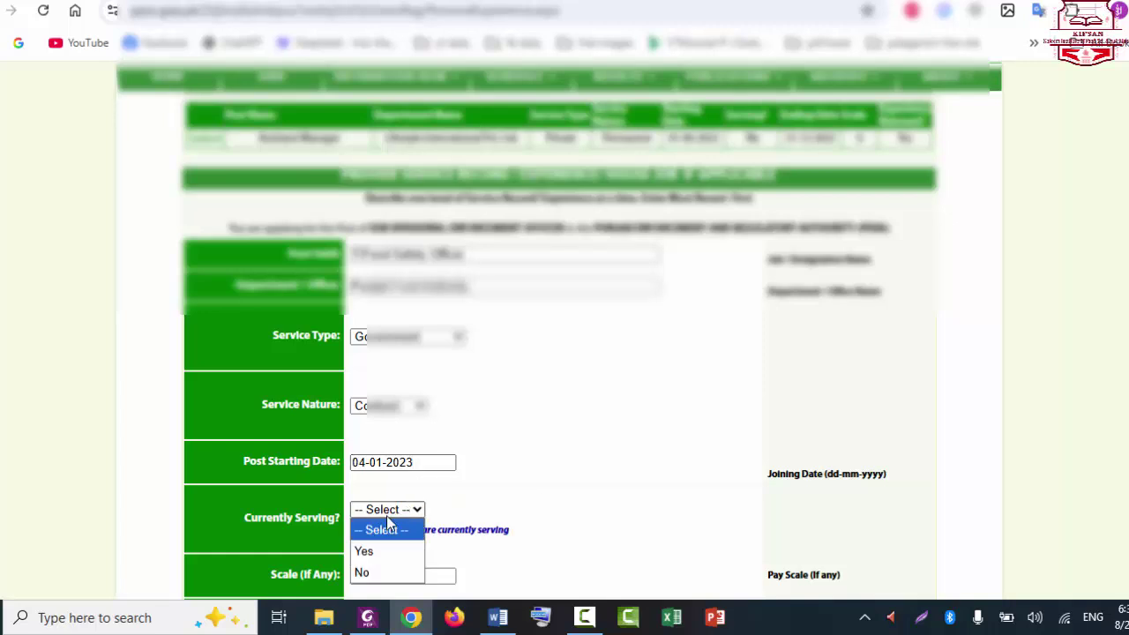
left_click(368, 572)
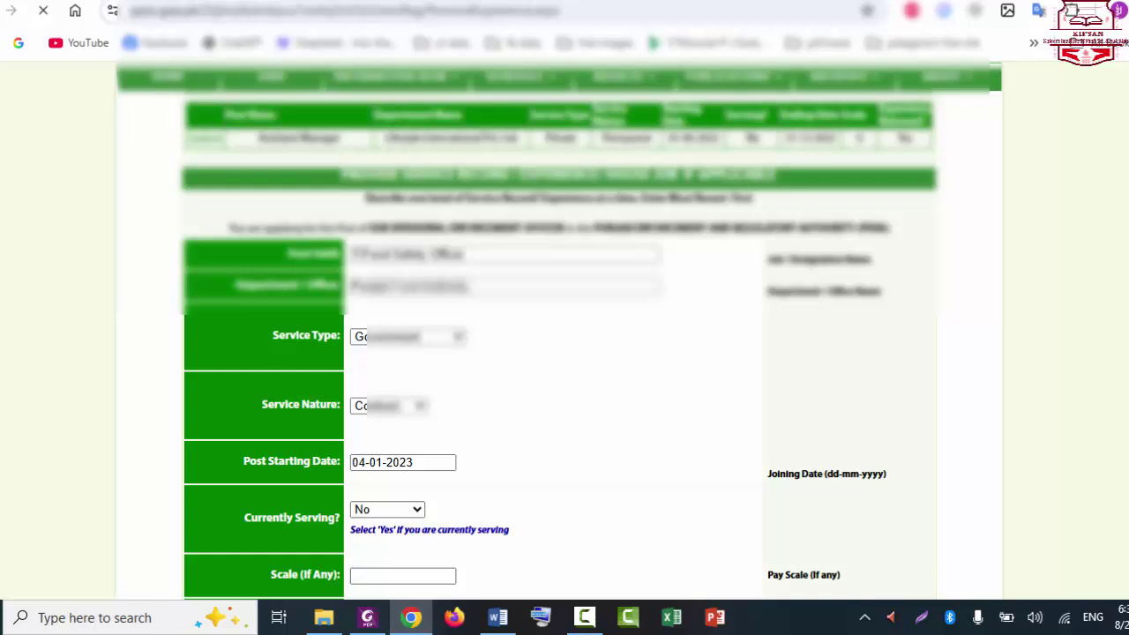
Step: Enter 05-06-2024 as the ending date and mark the experience as relevant
scroll(498, 423, "down", 4)
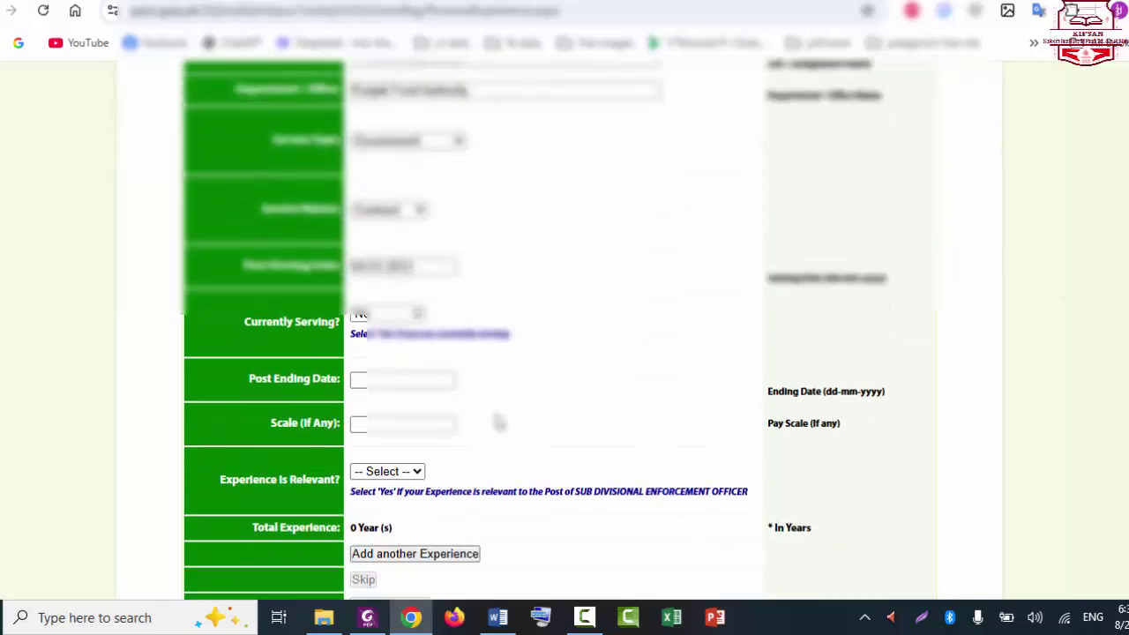
left_click(393, 378)
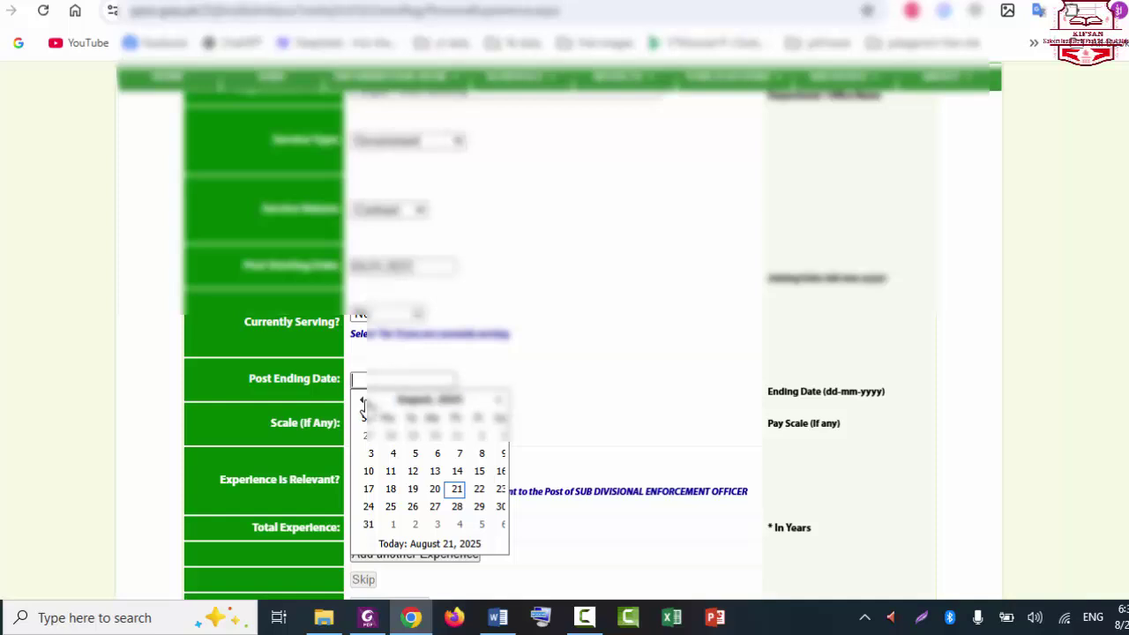
type("05-06-2024")
left_click(416, 421)
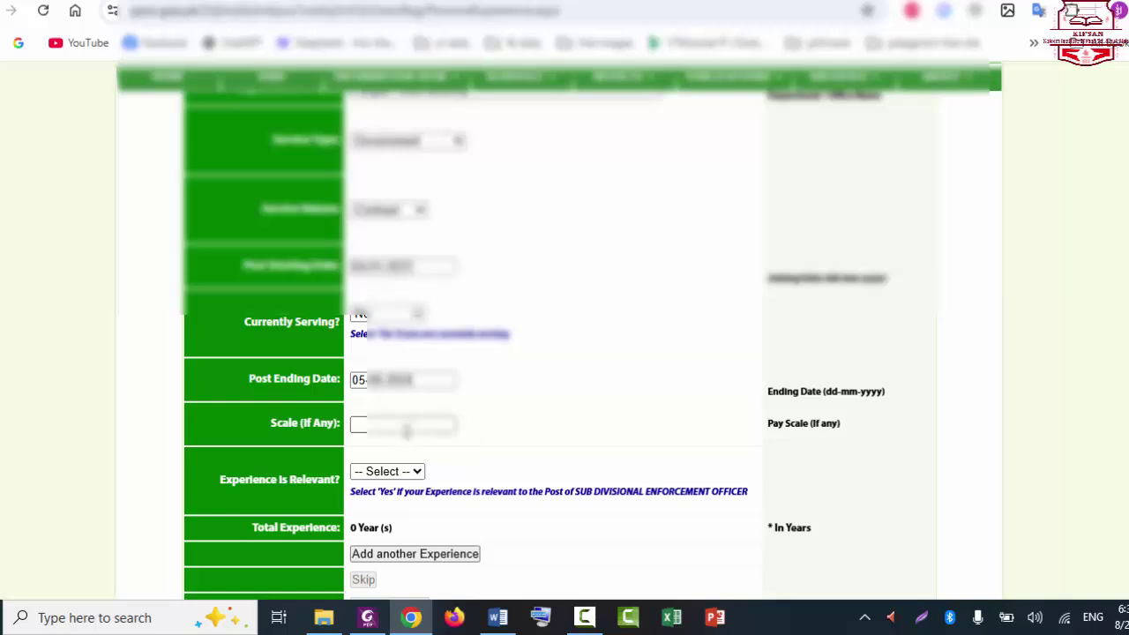
left_click(409, 472)
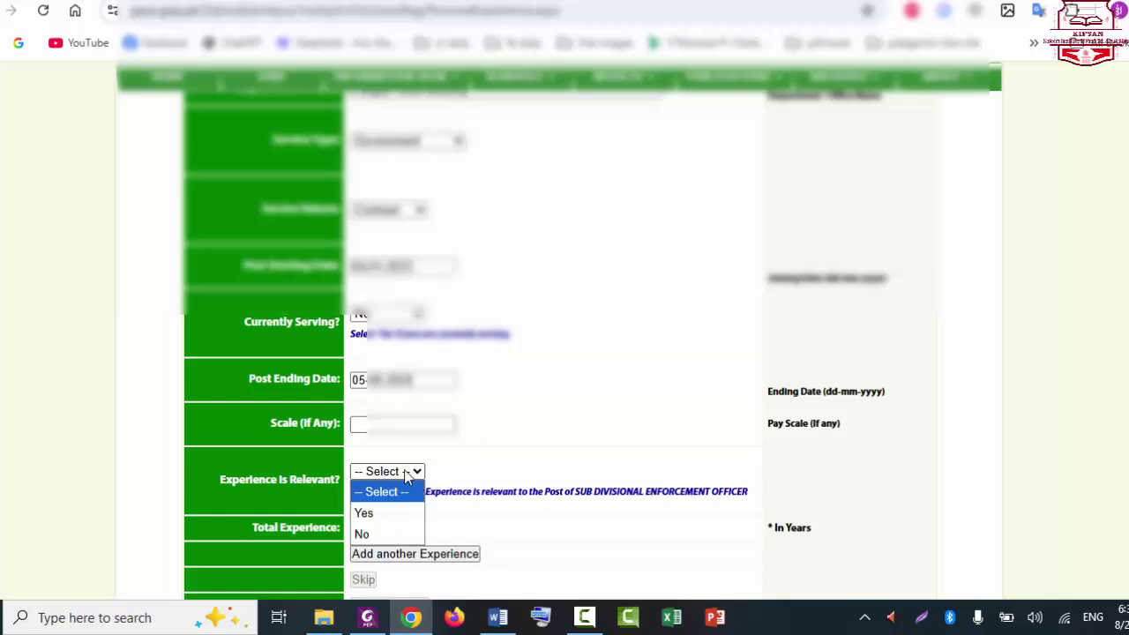
left_click(374, 513)
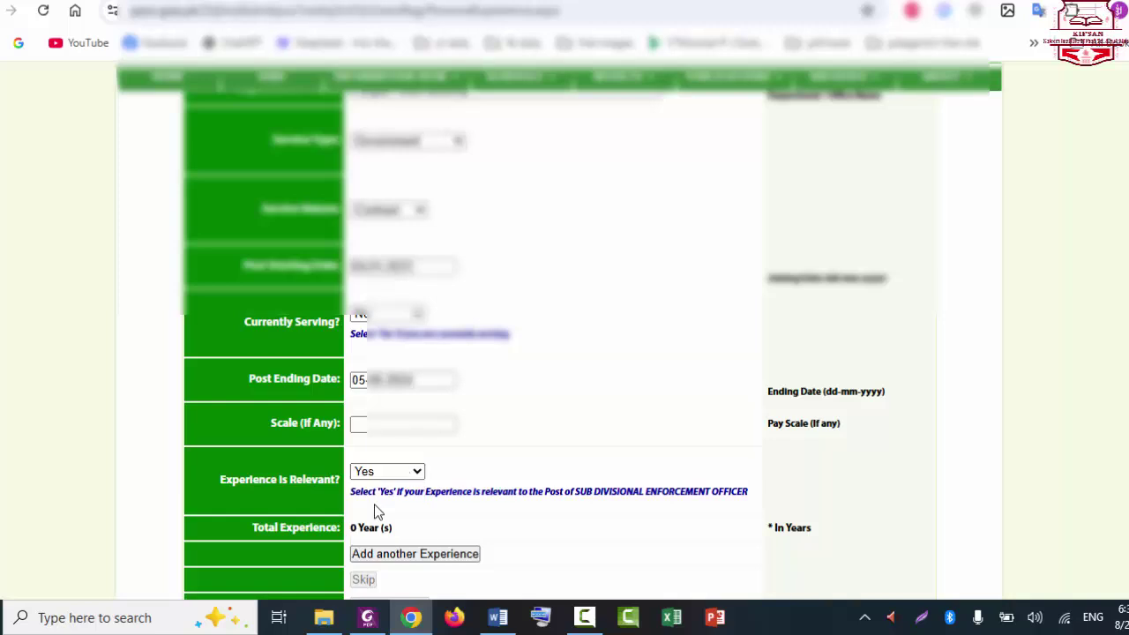
scroll(537, 343, "down", 1)
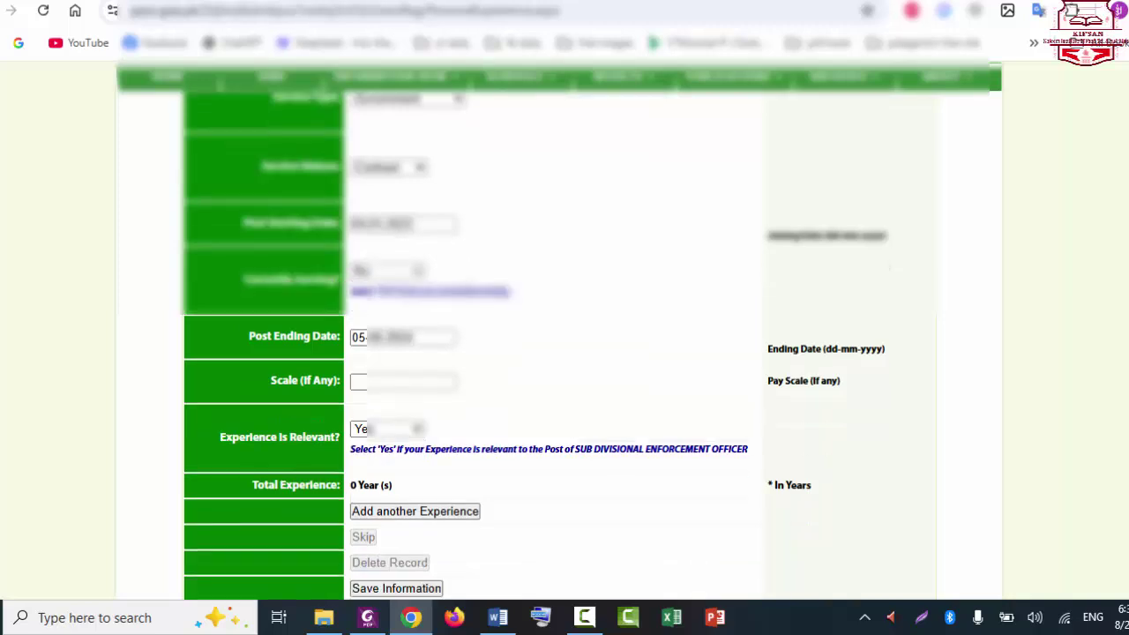
scroll(537, 343, "up", 3)
scroll(558, 327, "down", 3)
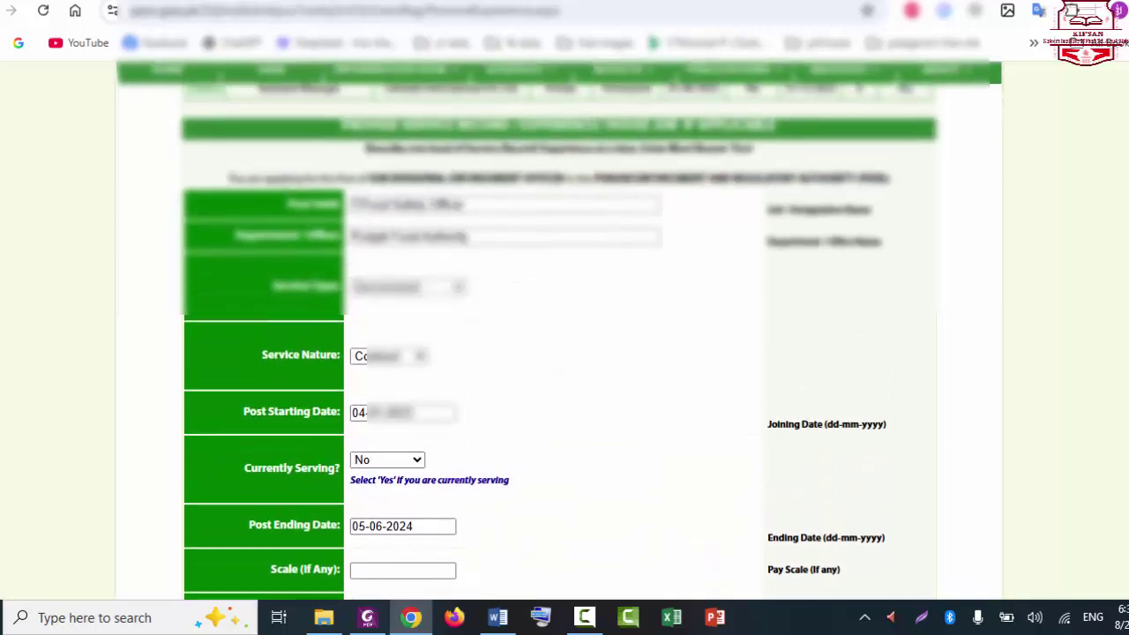
scroll(491, 424, "down", 3)
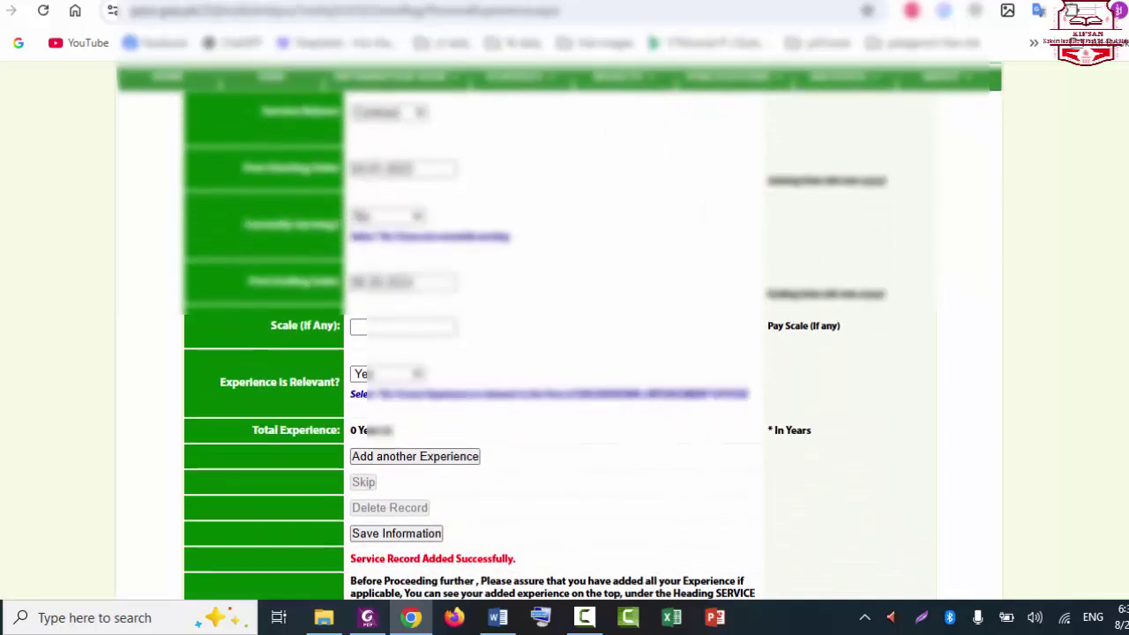
scroll(490, 424, "up", 2)
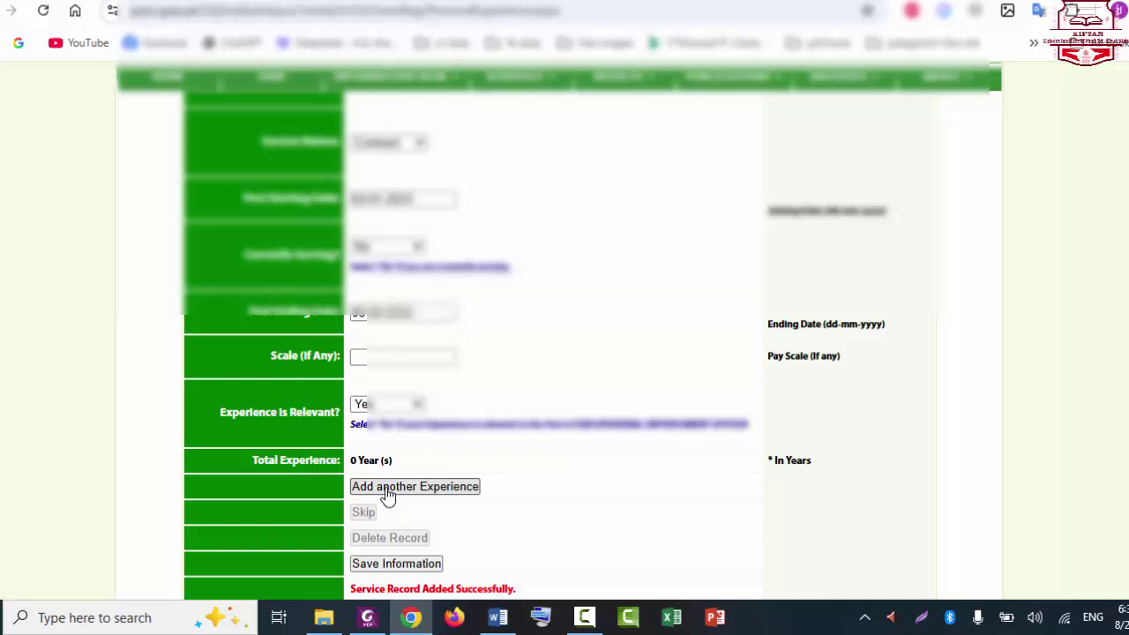
Step: Start a new experience entry, autofilling post held and department from saved entries
left_click(388, 492)
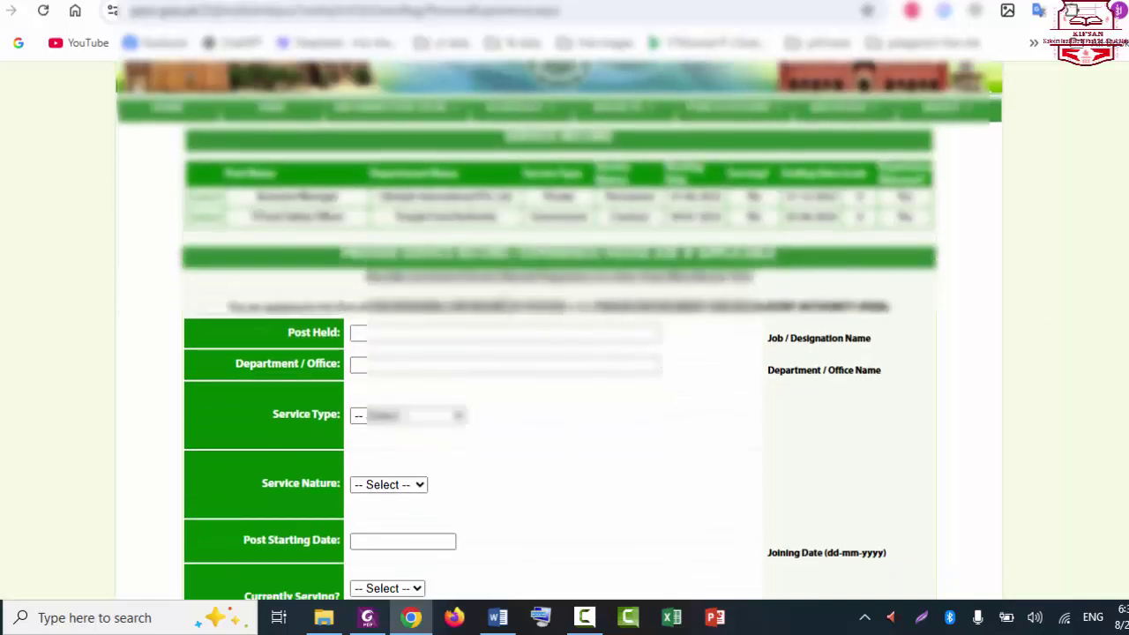
left_click(476, 329)
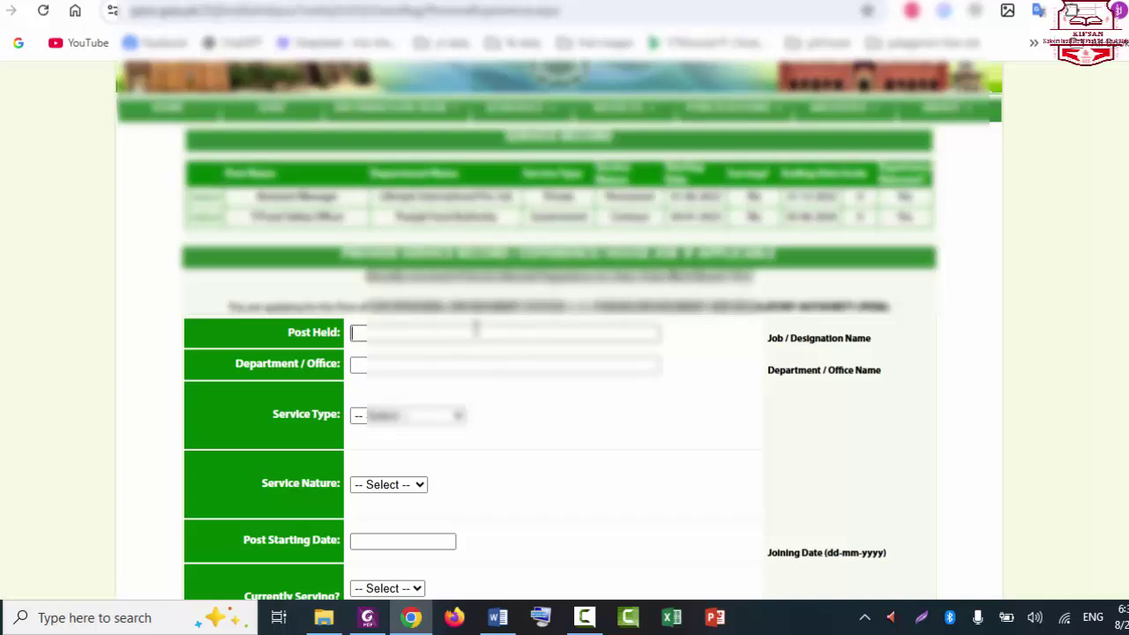
key("Down")
key("Return")
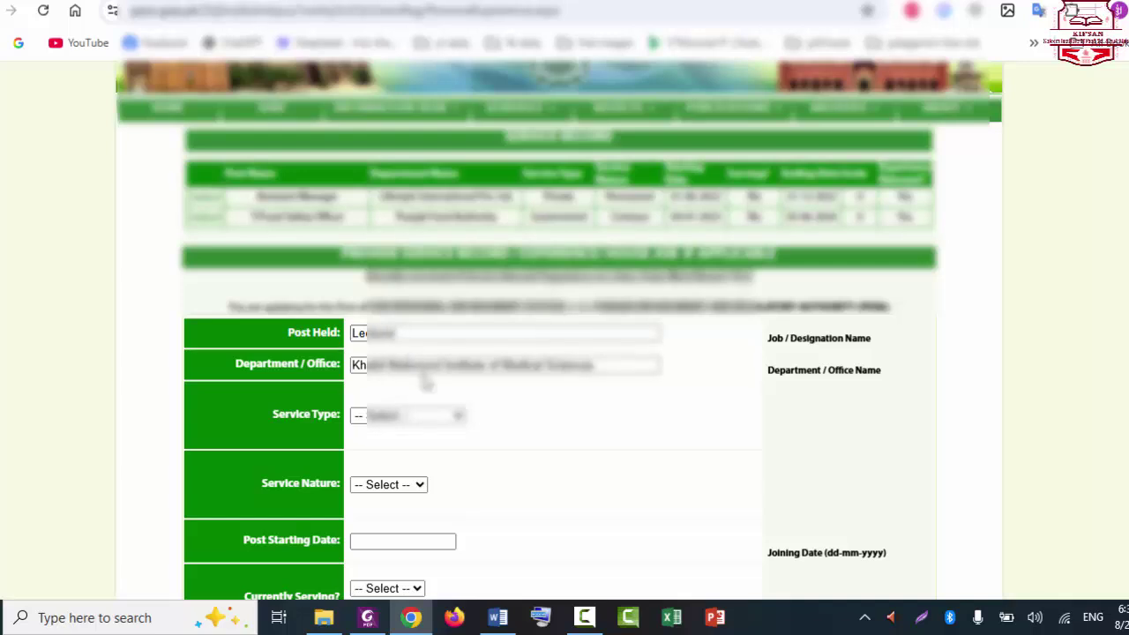
scroll(559, 353, "down", 1)
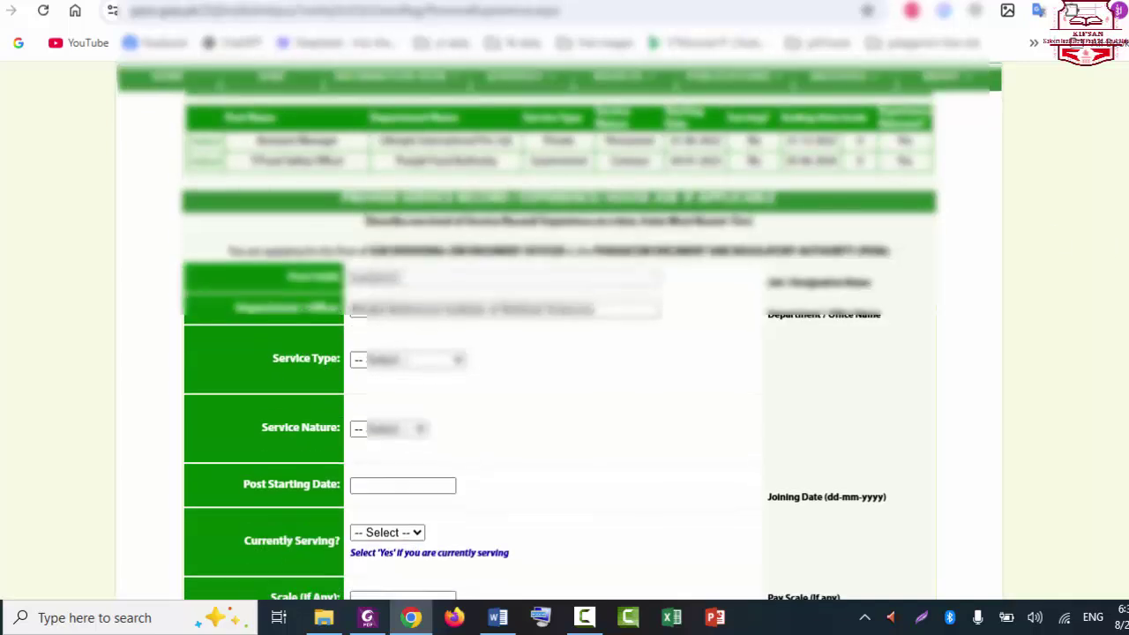
scroll(559, 342, "down", 2)
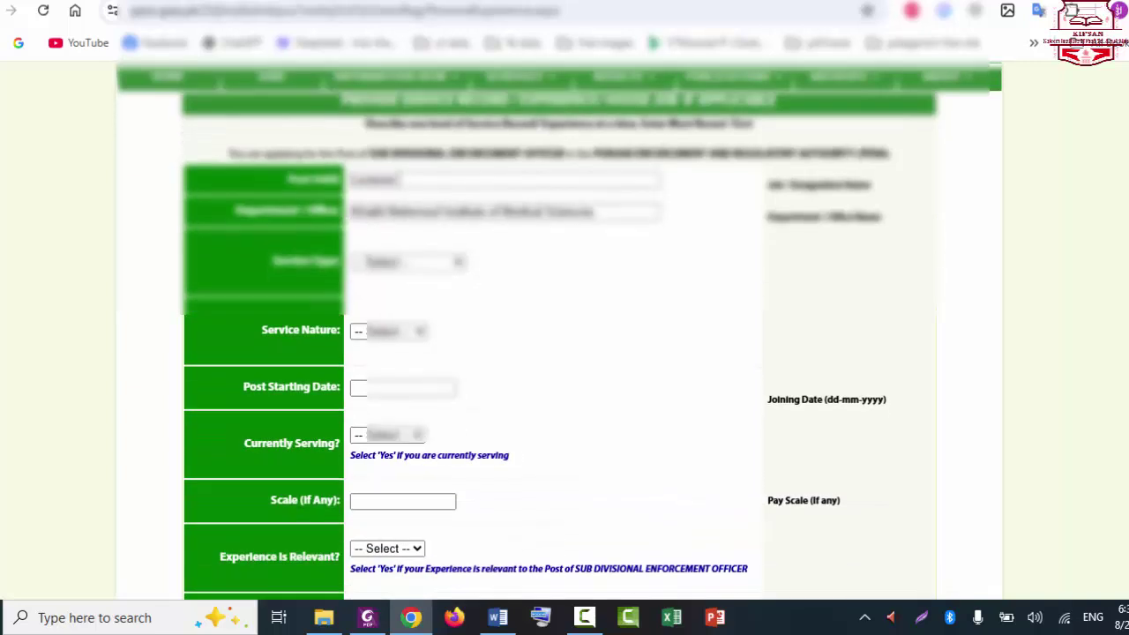
Step: Set service type Private, nature Permanent, and starting date the 10th
left_click(423, 263)
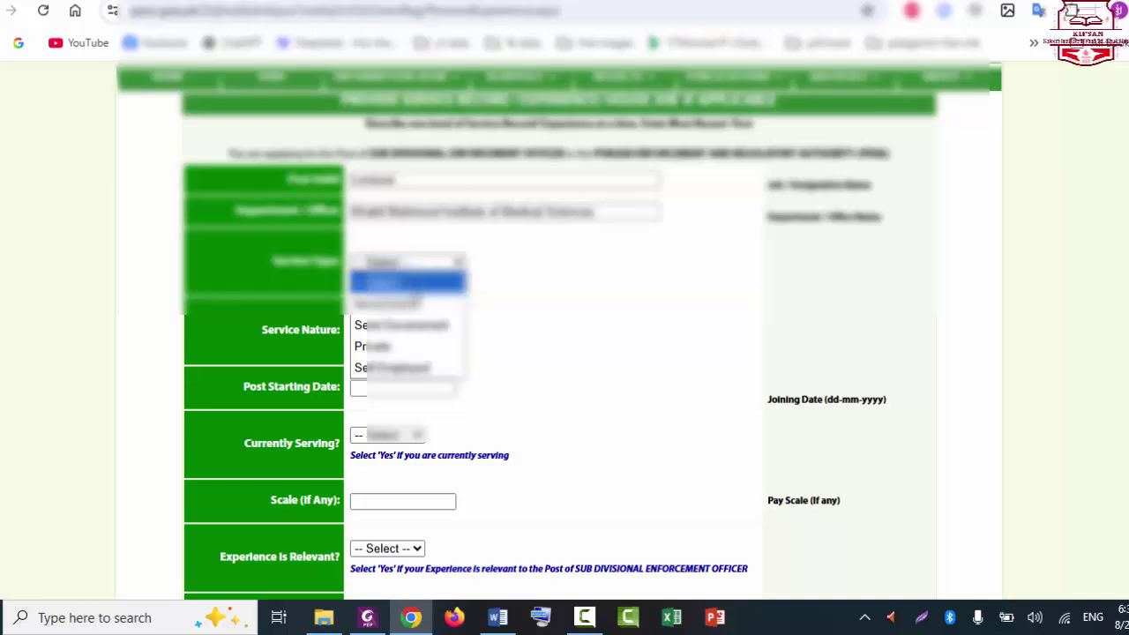
left_click(394, 346)
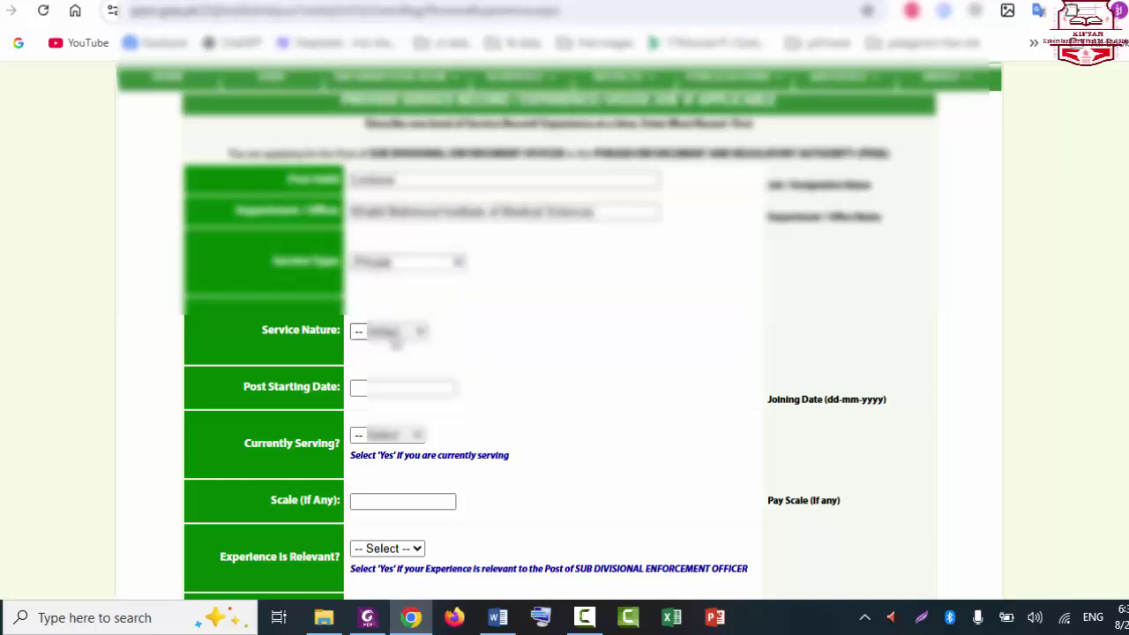
left_click(394, 334)
left_click(393, 394)
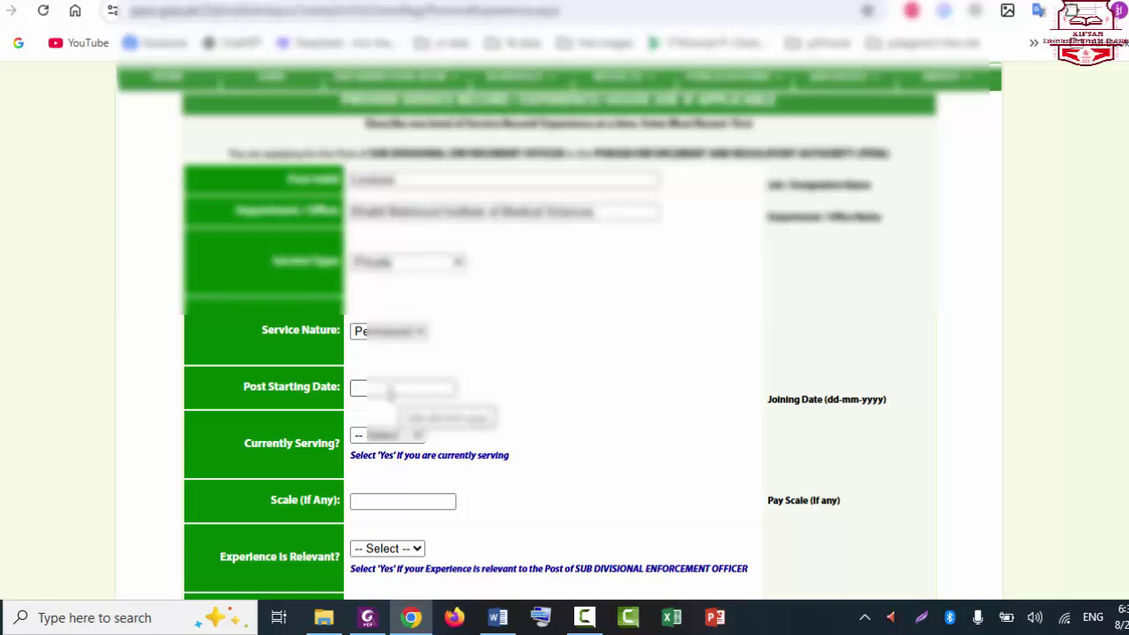
left_click(388, 389)
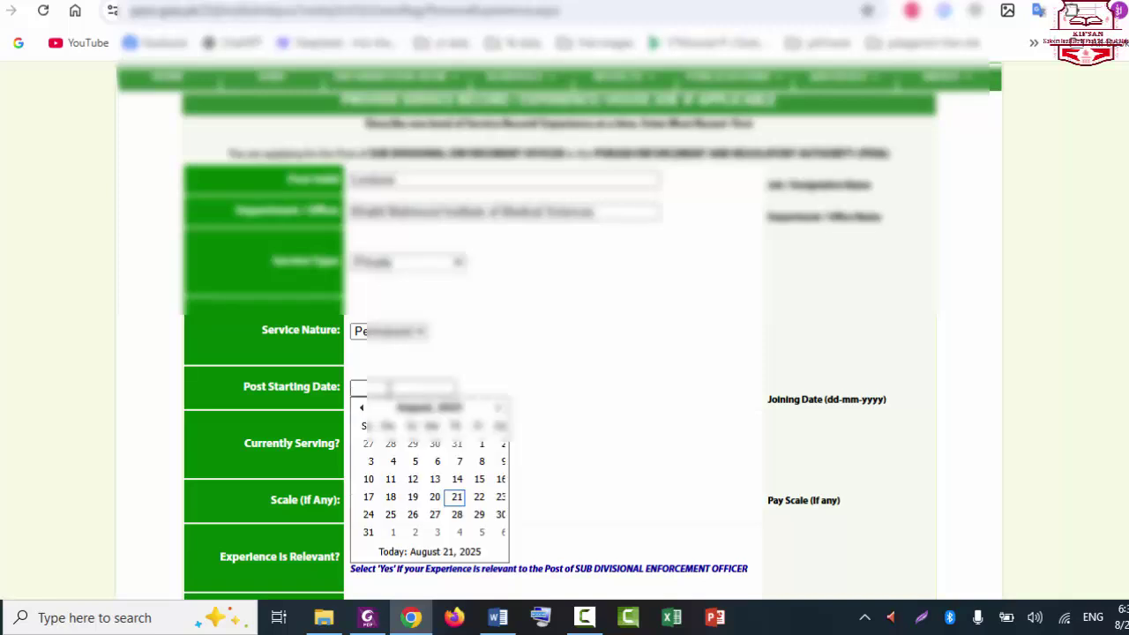
left_click(369, 479)
Step: Mark the post as currently serving and relevant, and add it to the table
scroll(415, 366, "down", 1)
left_click(388, 383)
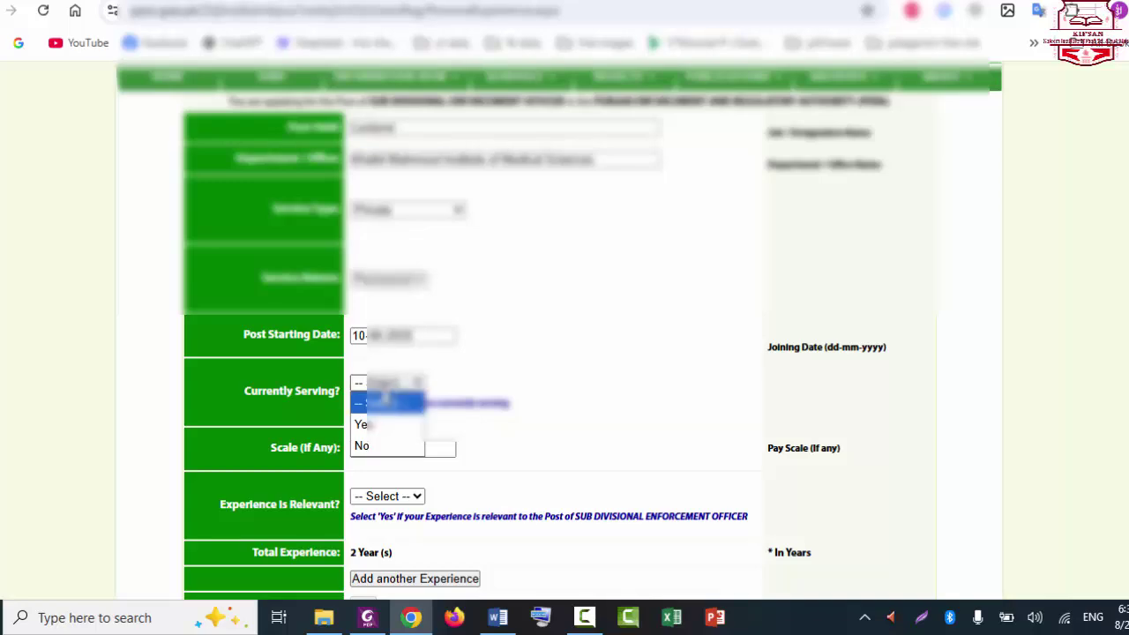
left_click(370, 426)
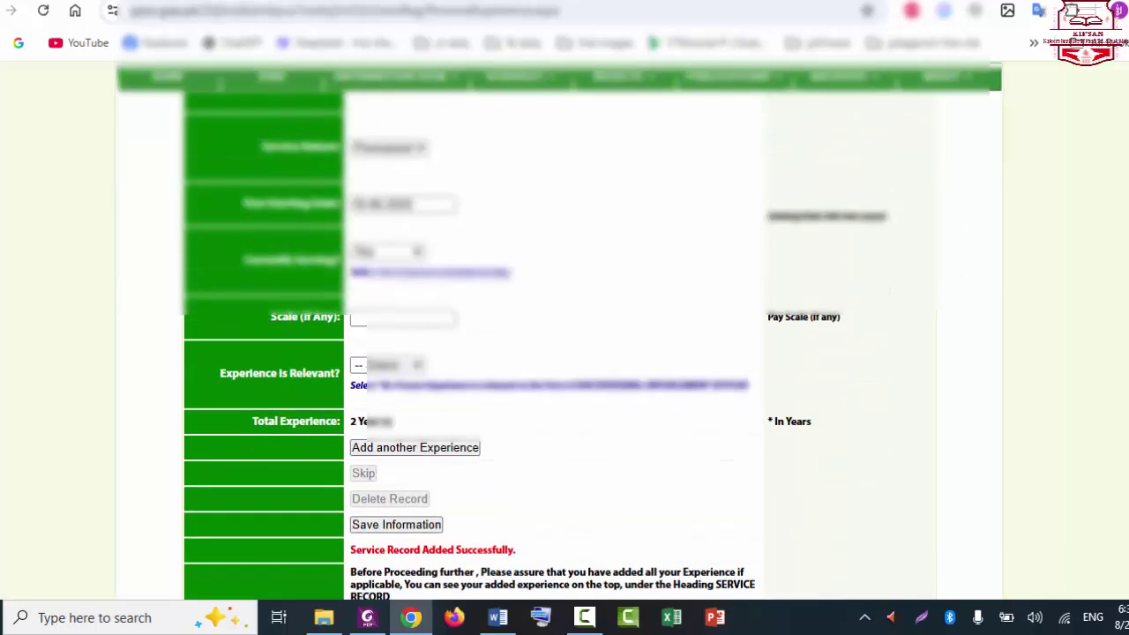
scroll(559, 353, "up", 4)
scroll(559, 352, "down", 4)
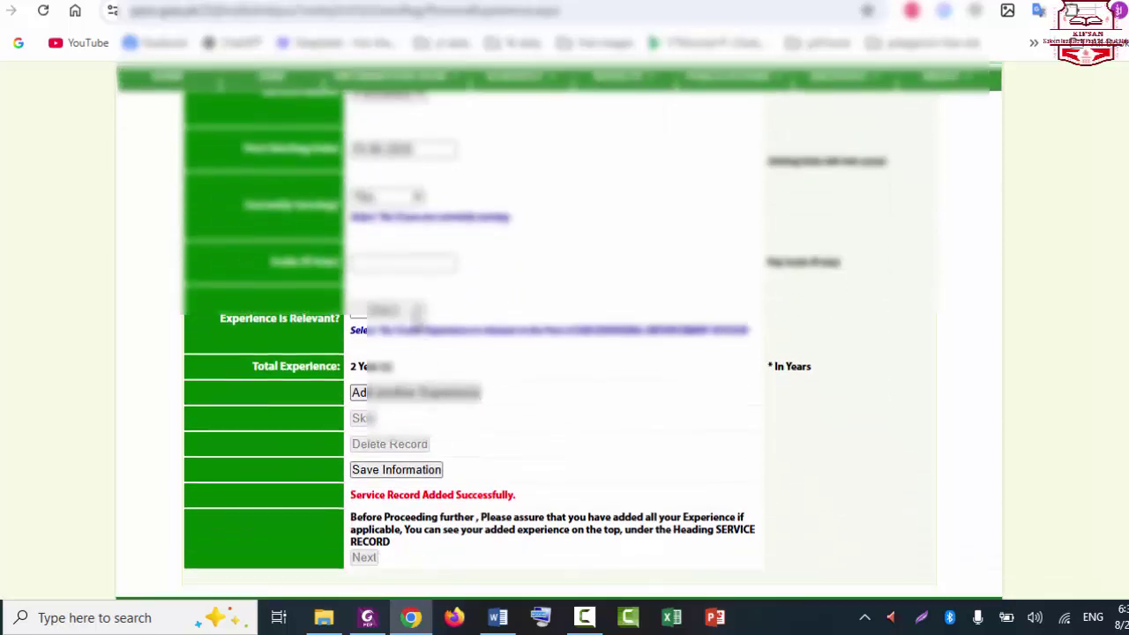
left_click(386, 310)
left_click(385, 352)
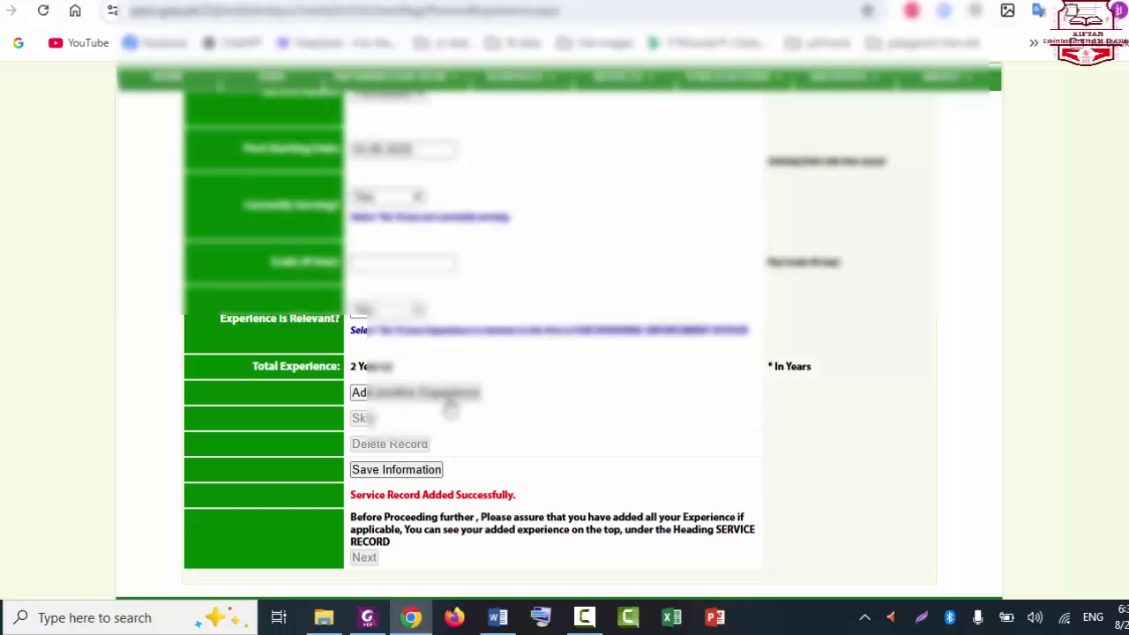
left_click(437, 394)
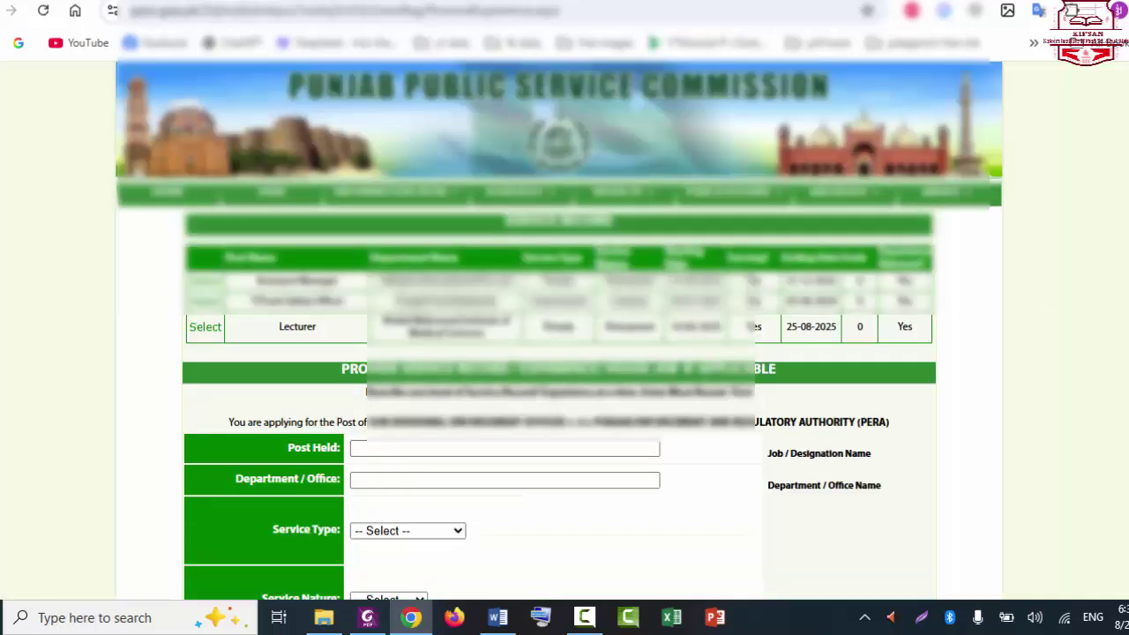
Step: Save the service record information and continue to the application profile page
scroll(559, 352, "down", 1)
scroll(559, 352, "up", 1)
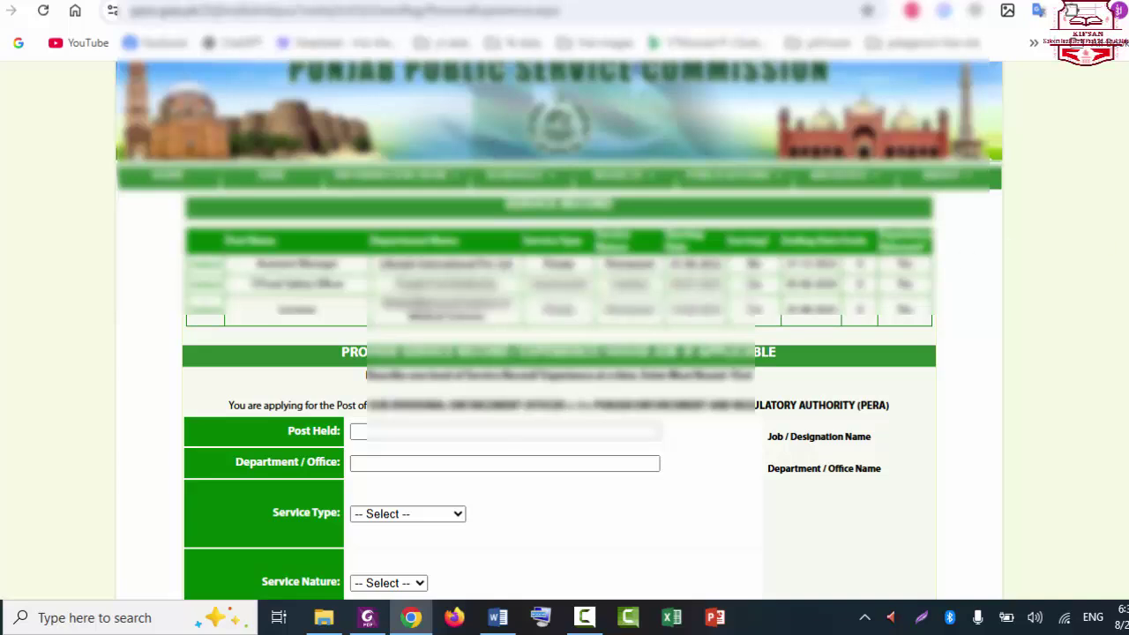
scroll(559, 352, "down", 7)
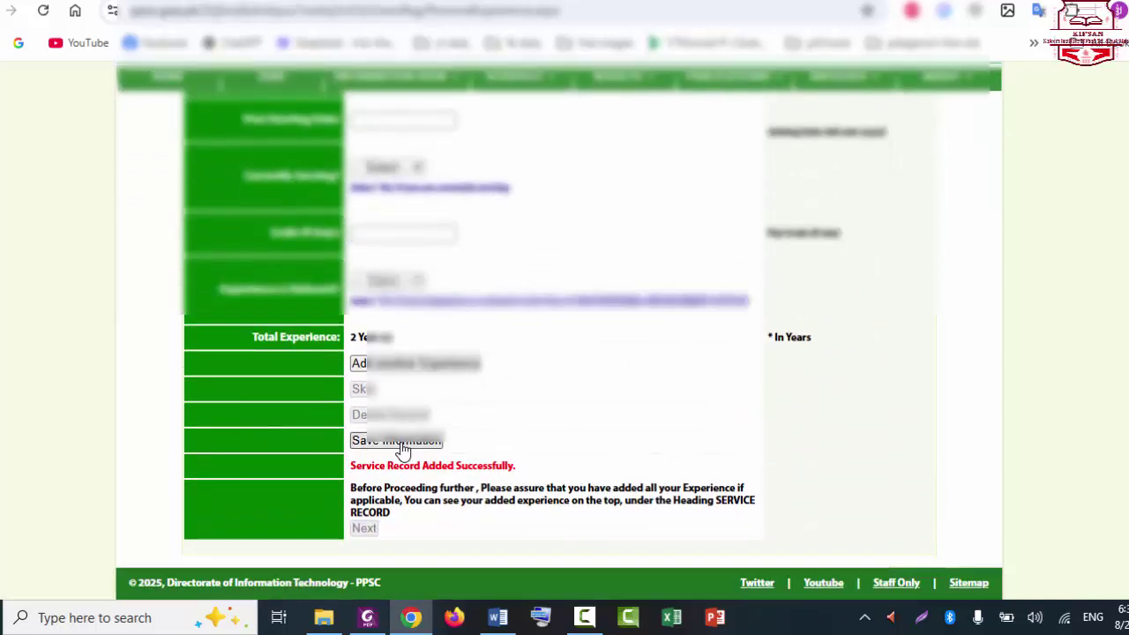
left_click(402, 448)
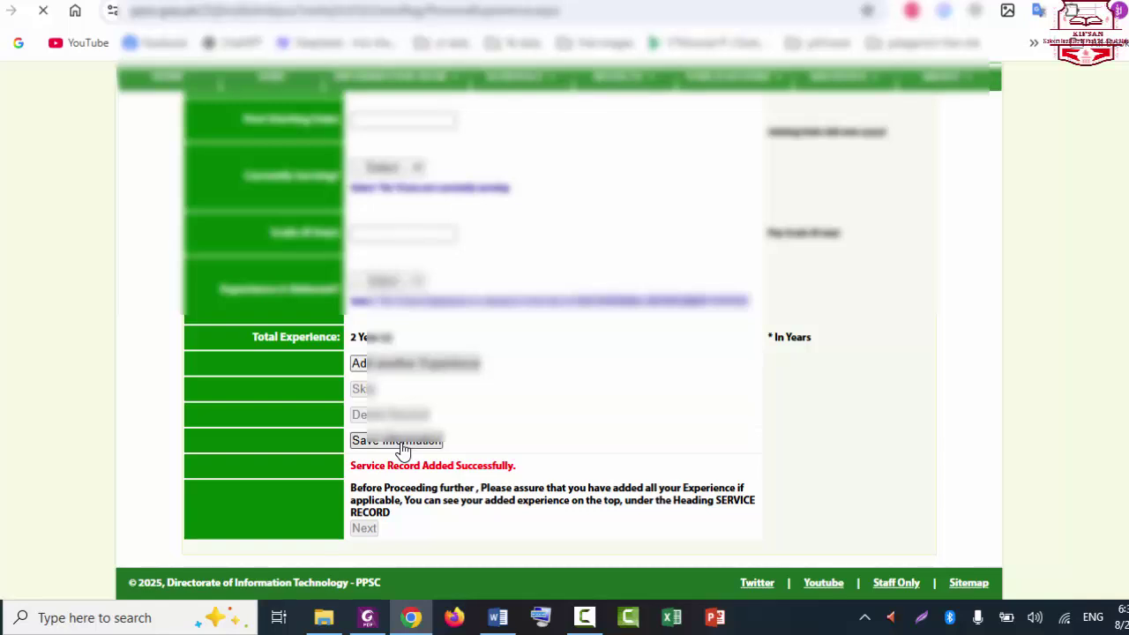
scroll(559, 353, "down", 1)
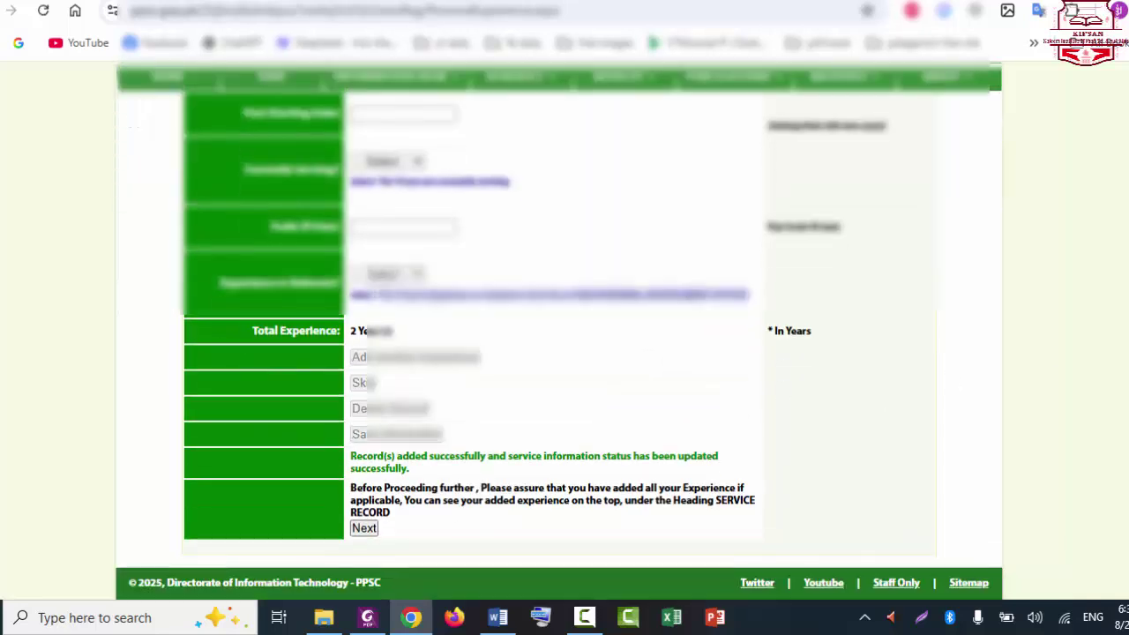
left_click(362, 532)
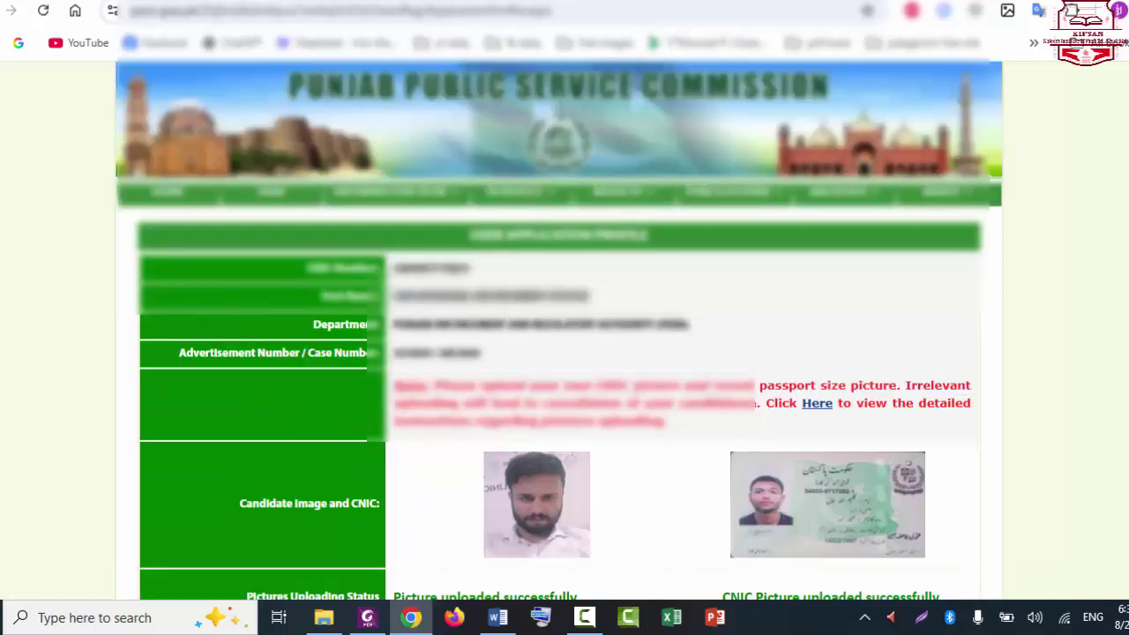
Step: Mark Research And Publications as Not Applicable on the candidate profile
scroll(657, 293, "down", 4)
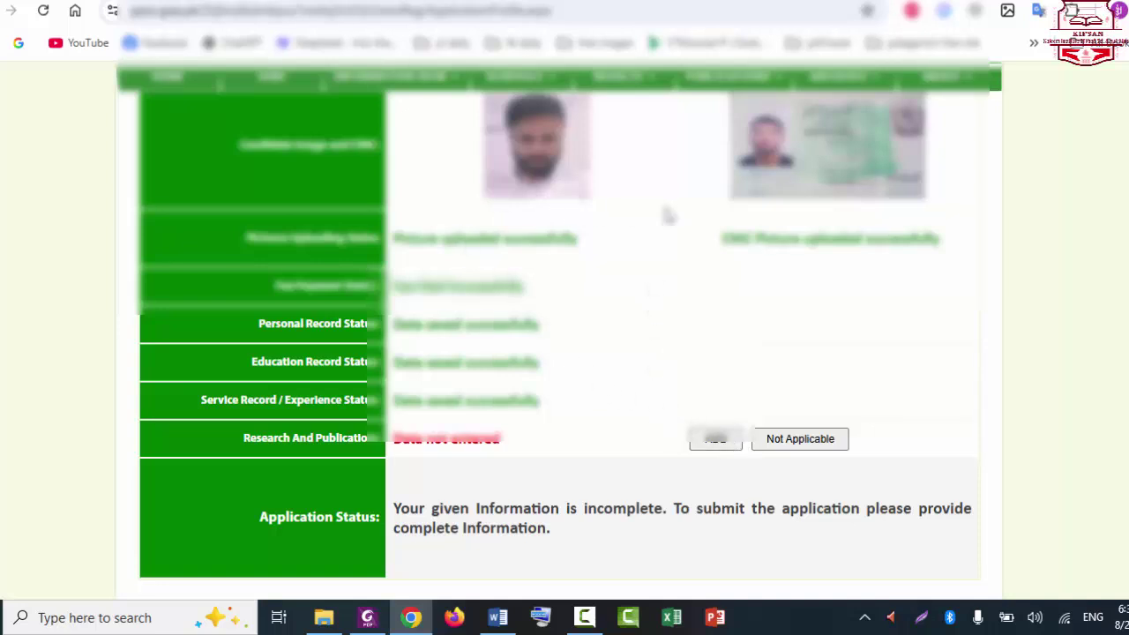
scroll(667, 216, "up", 2)
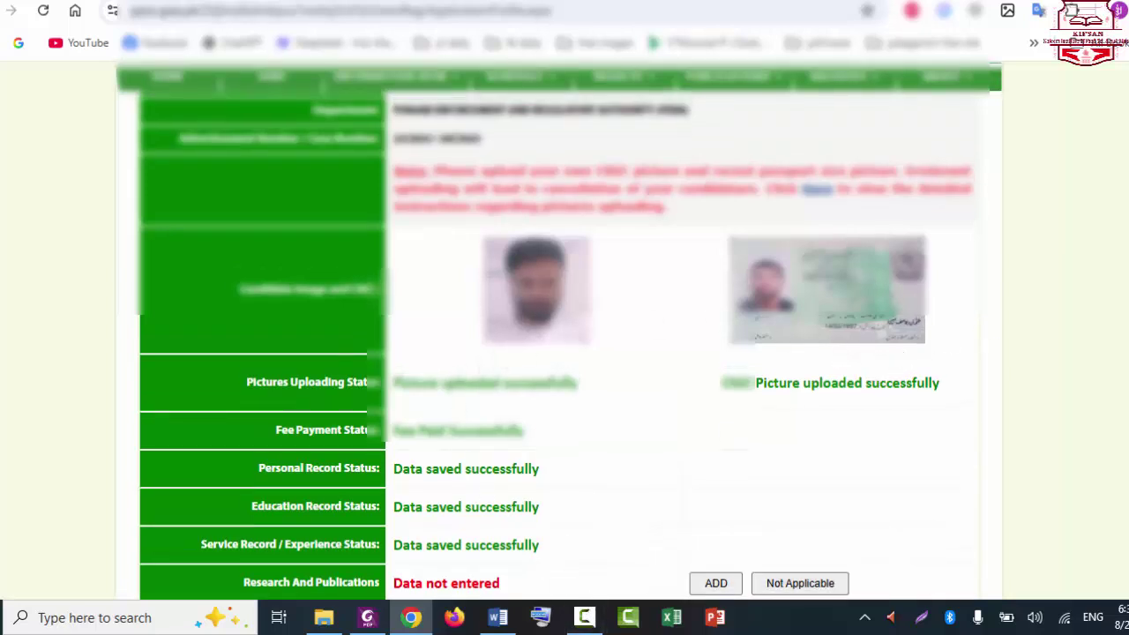
scroll(565, 335, "down", 2)
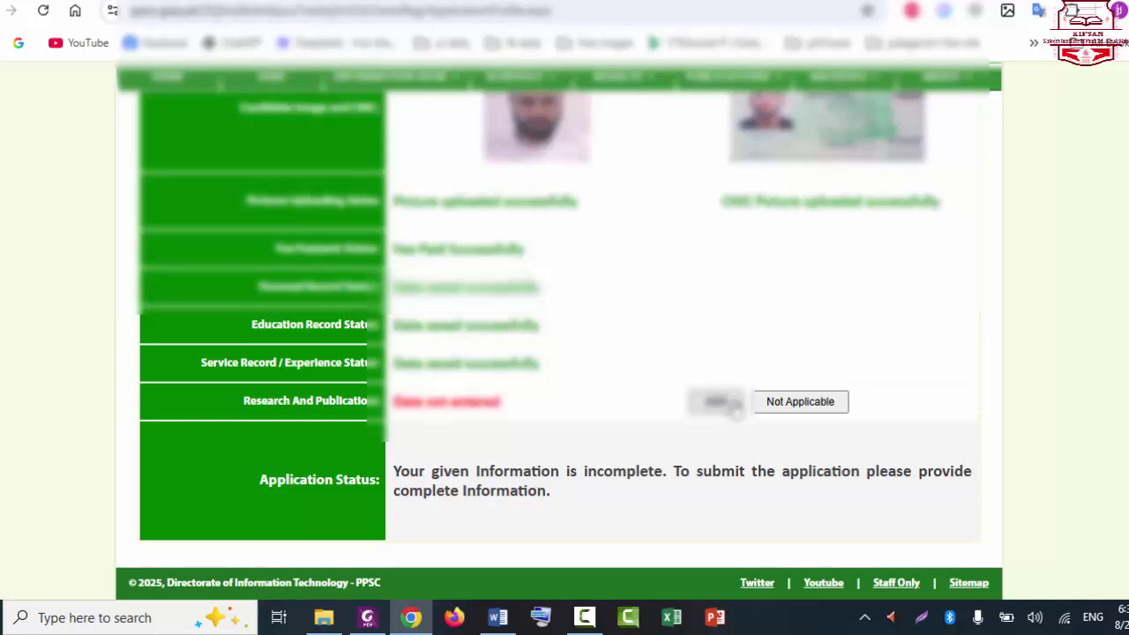
left_click(799, 403)
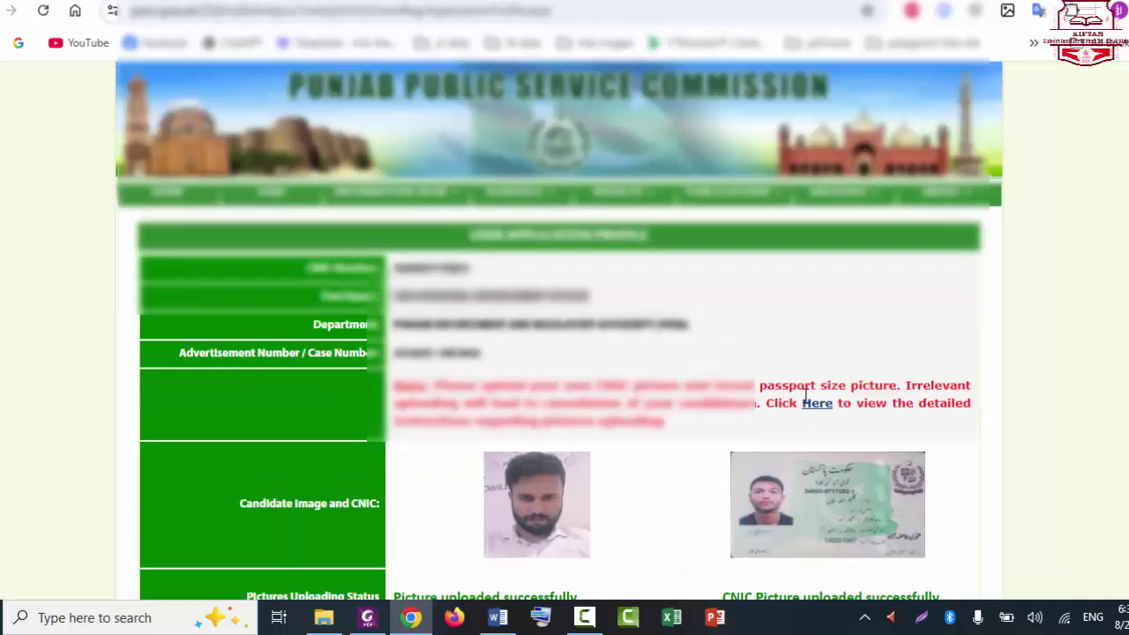
scroll(805, 394, "down", 5)
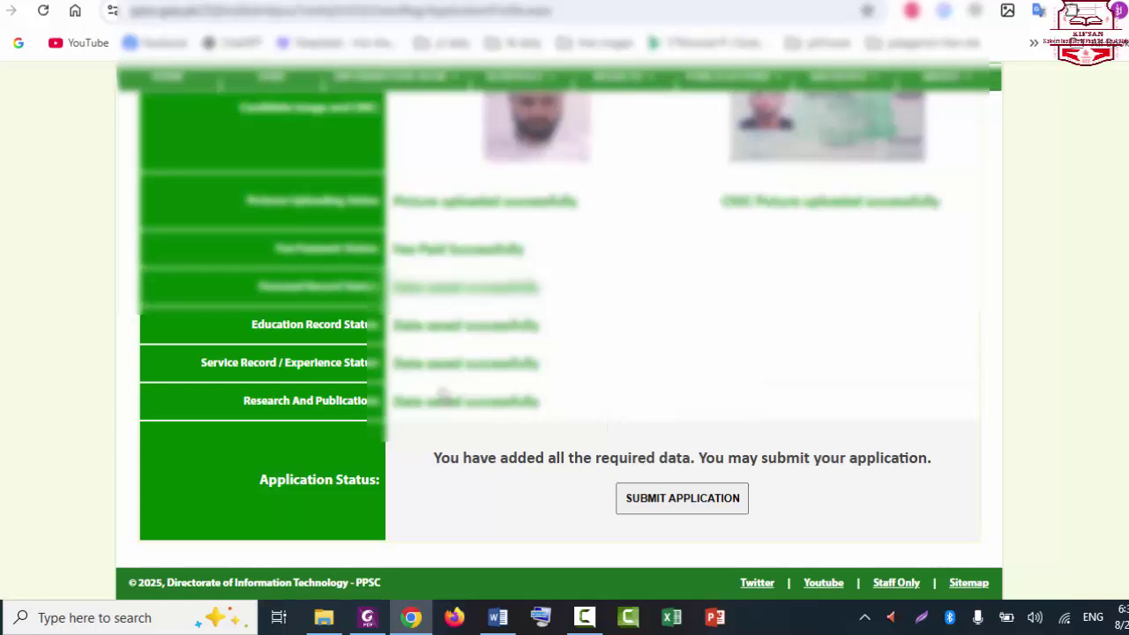
Step: Tick the declaration certifying the information is correct and submit the application
left_click(668, 516)
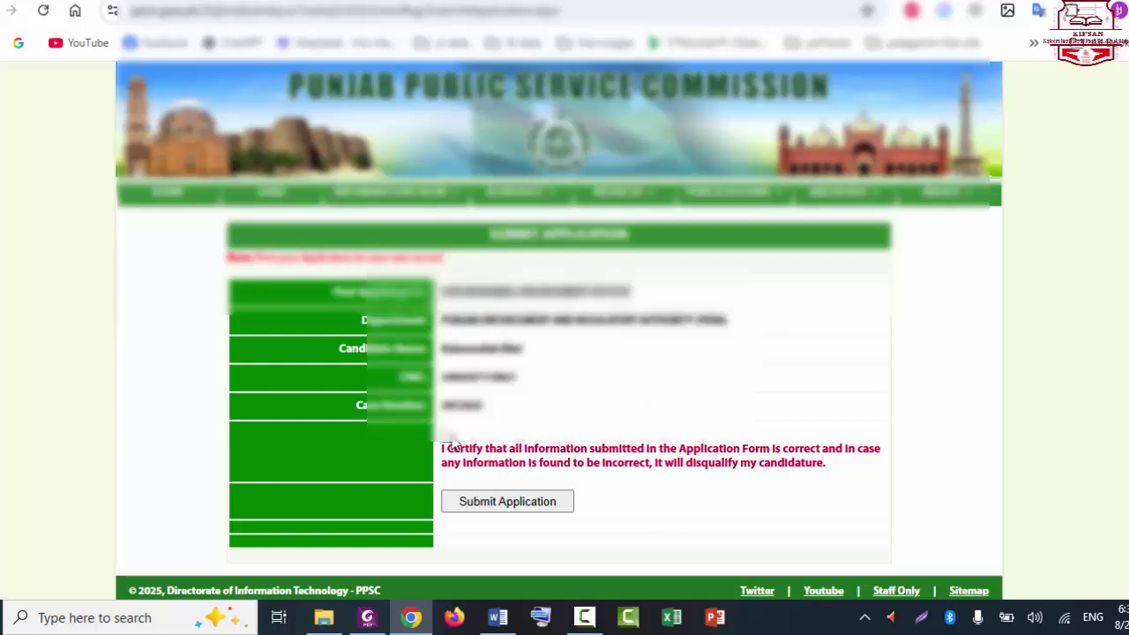
left_click(447, 435)
left_click(519, 503)
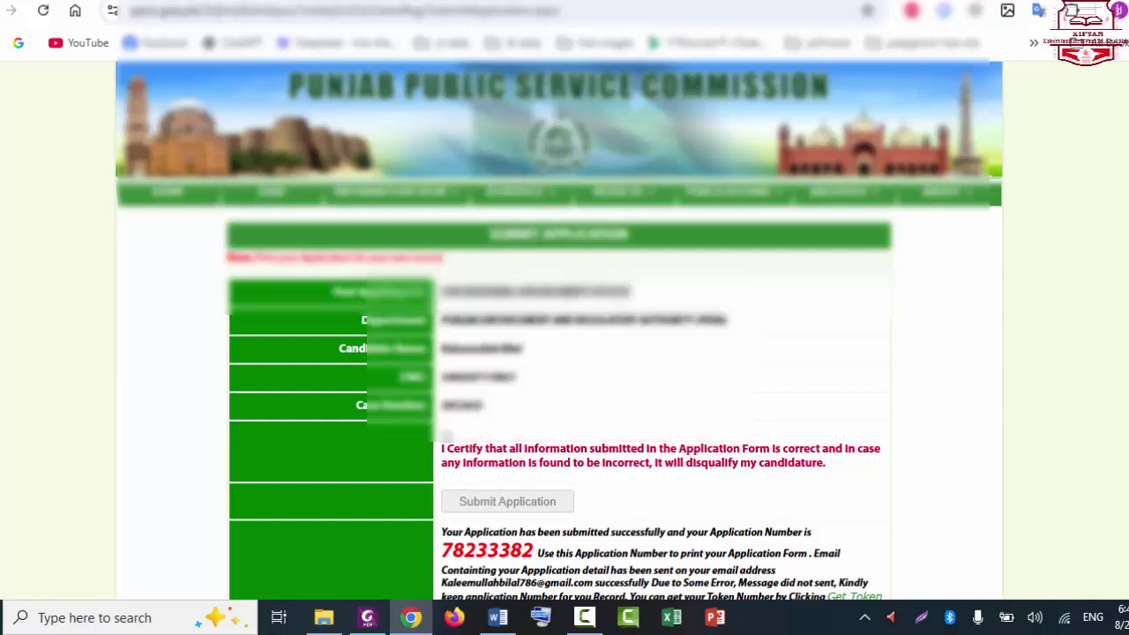
scroll(519, 507, "down", 2)
scroll(559, 328, "up", 1)
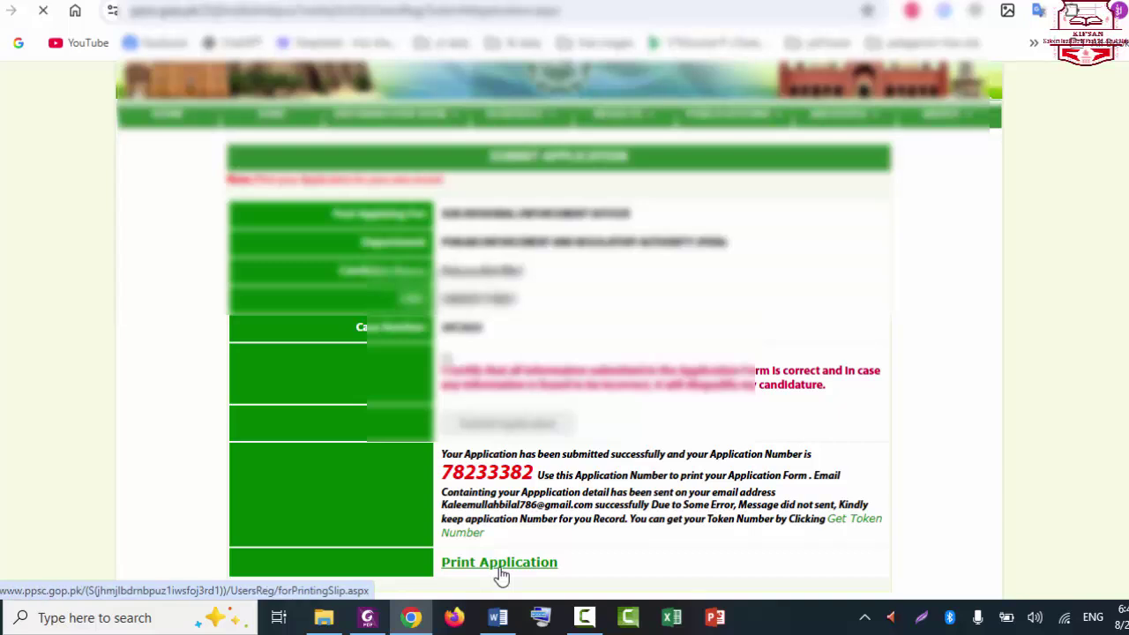
scroll(499, 574, "down", 1)
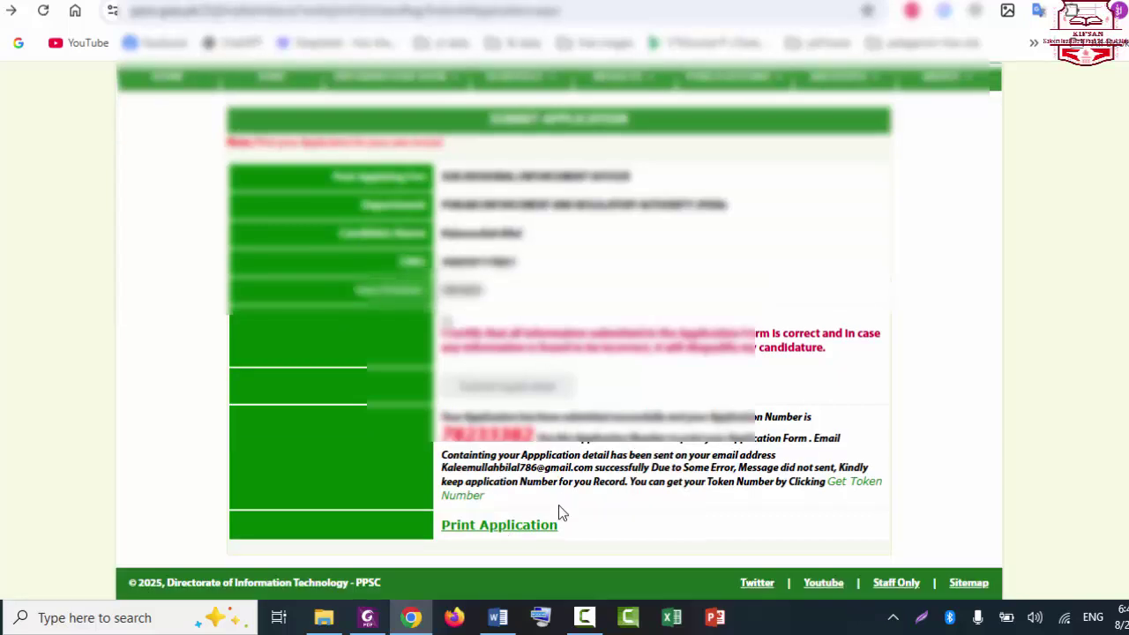
Step: On the Print Application page, enter the CNIC, pasted application number and token number, then request the form
left_click(516, 534)
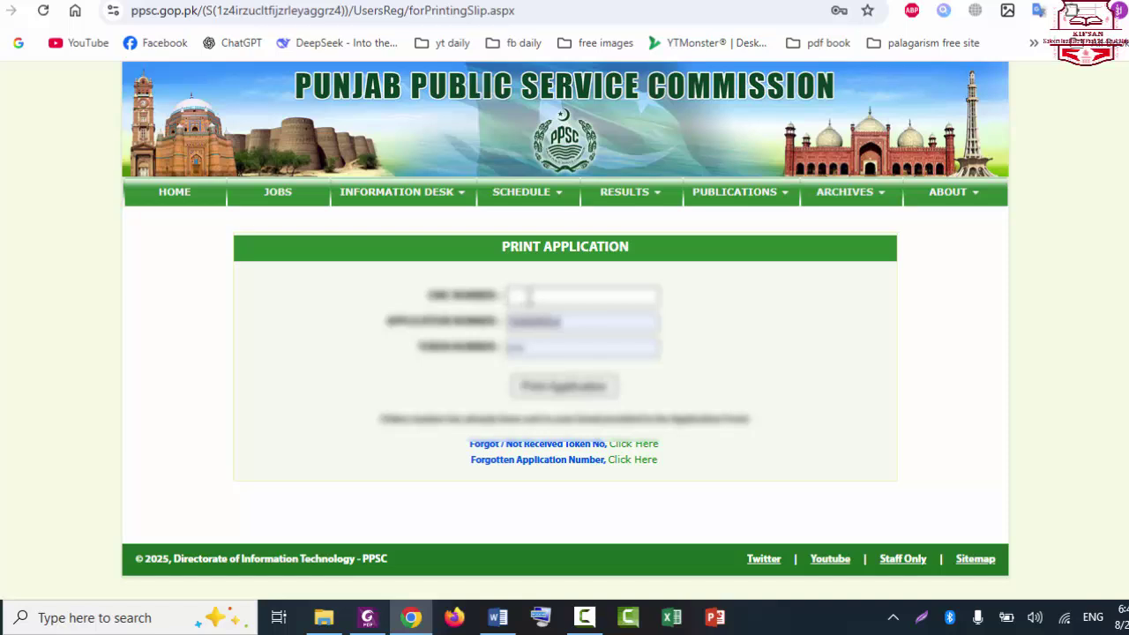
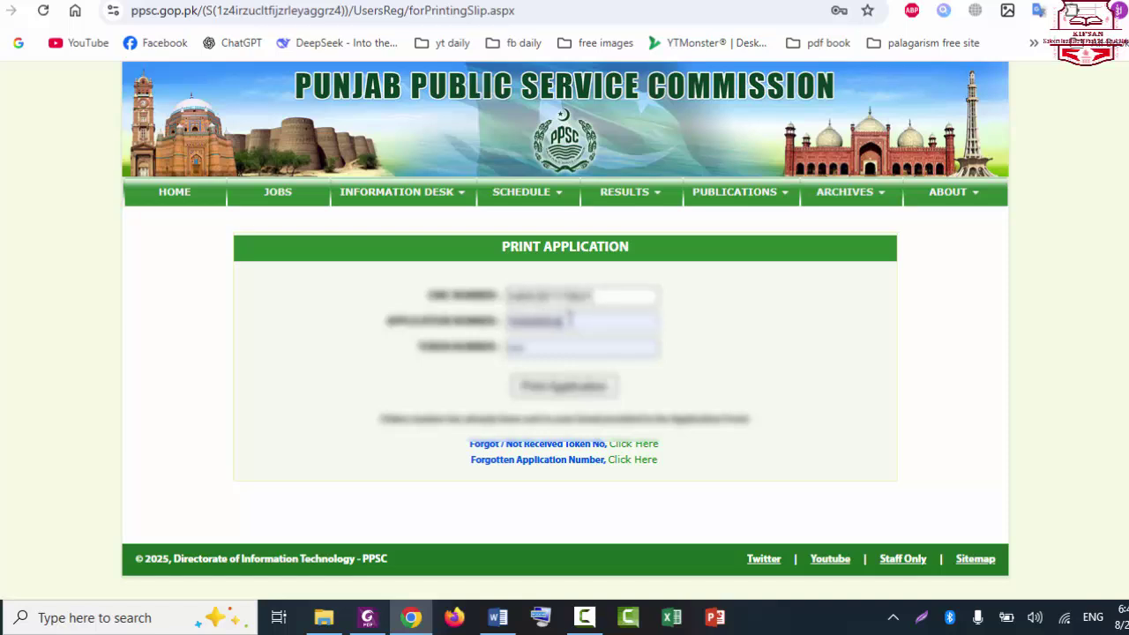
double_click(570, 318)
key("BackSpace")
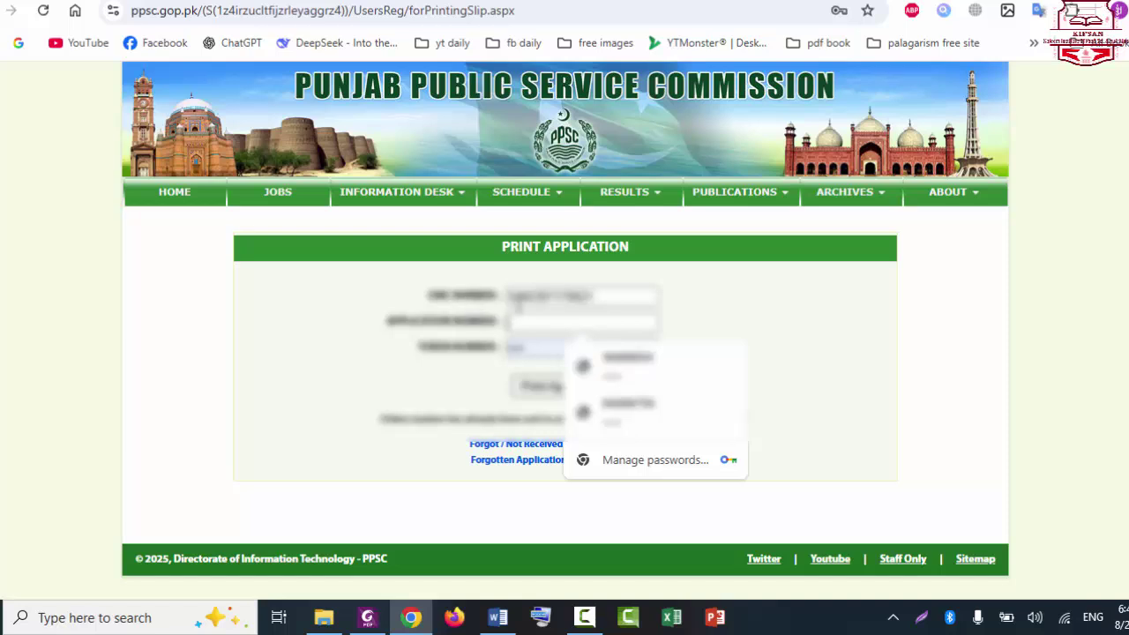
right_click(538, 322)
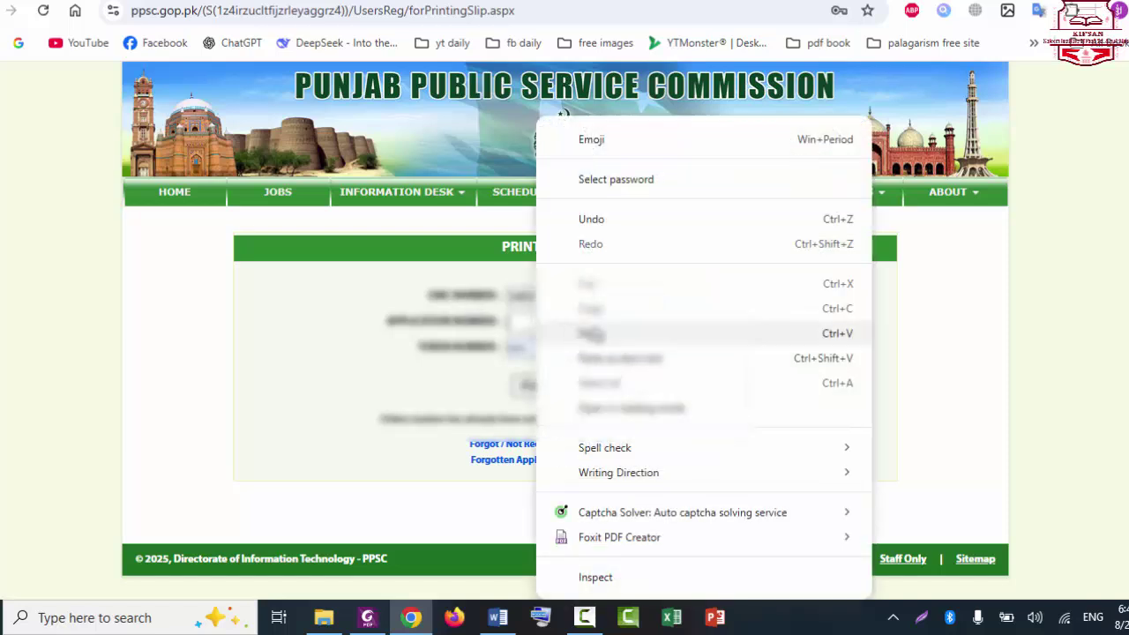
left_click(589, 331)
left_click(550, 344)
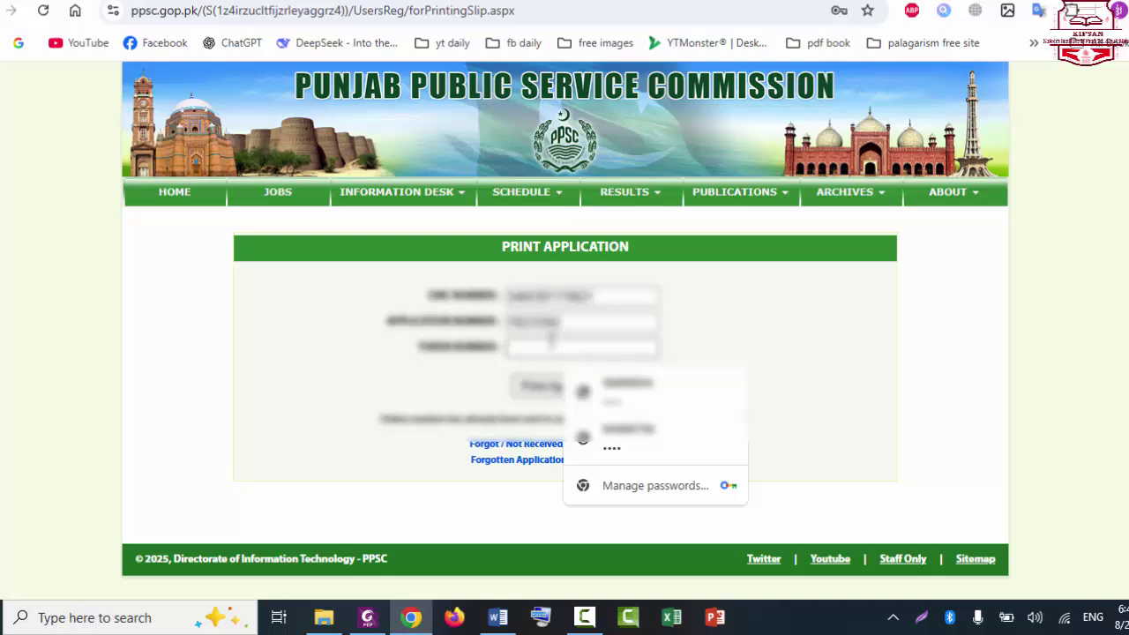
type("123")
left_click(868, 340)
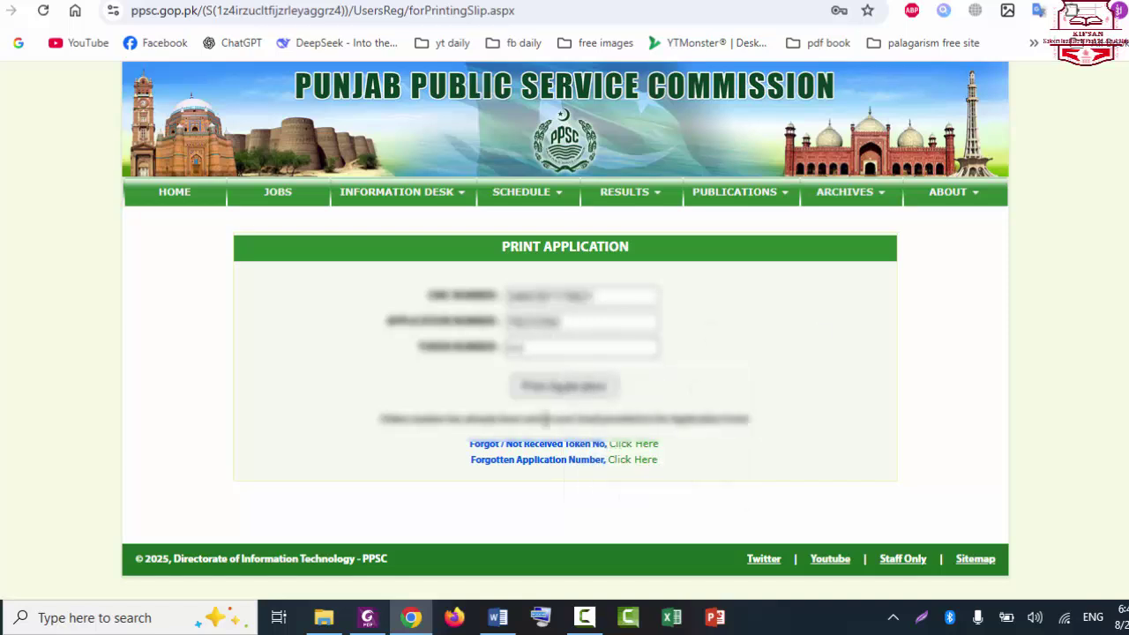
left_click(586, 395)
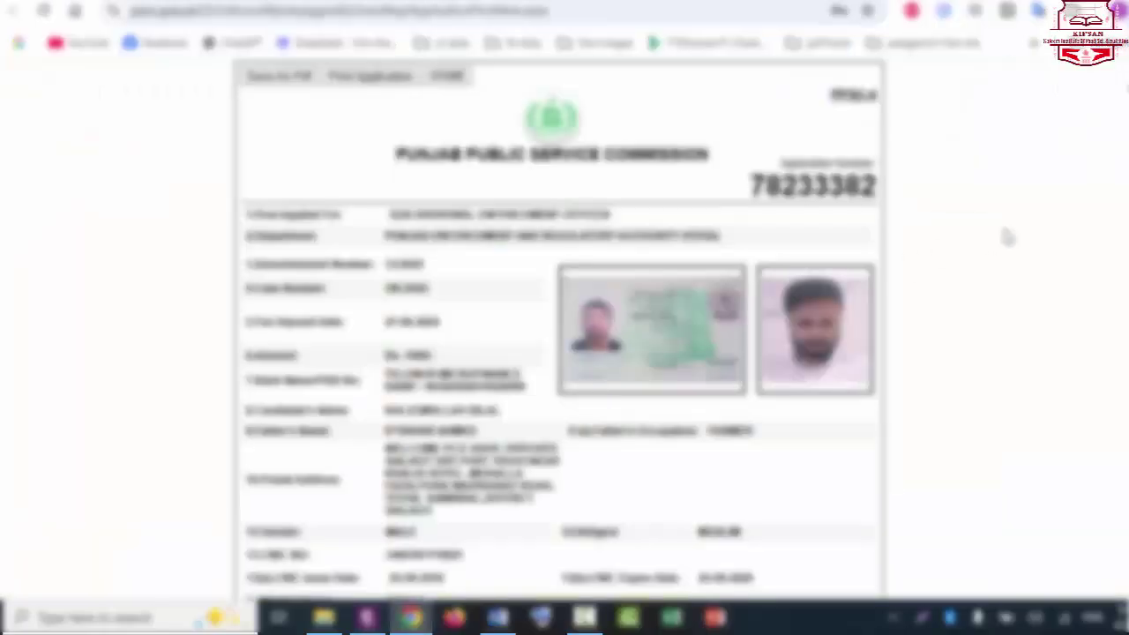
Step: Save the printable application form, with photo and CNIC, as a PDF
scroll(558, 331, "down", 10)
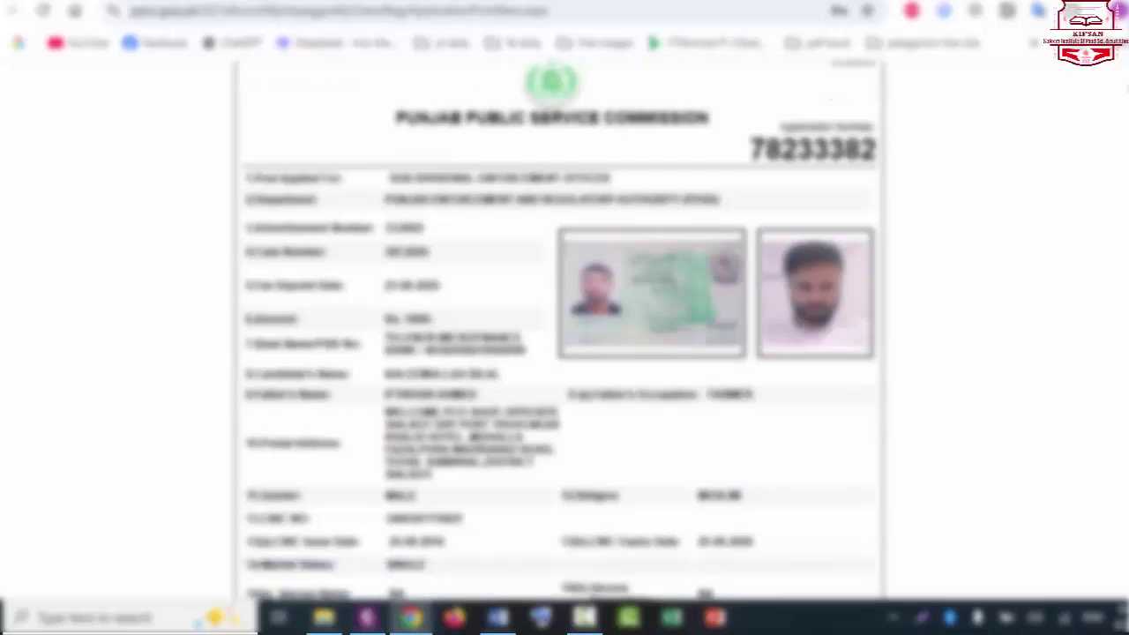
scroll(559, 331, "down", 5)
scroll(558, 331, "up", 15)
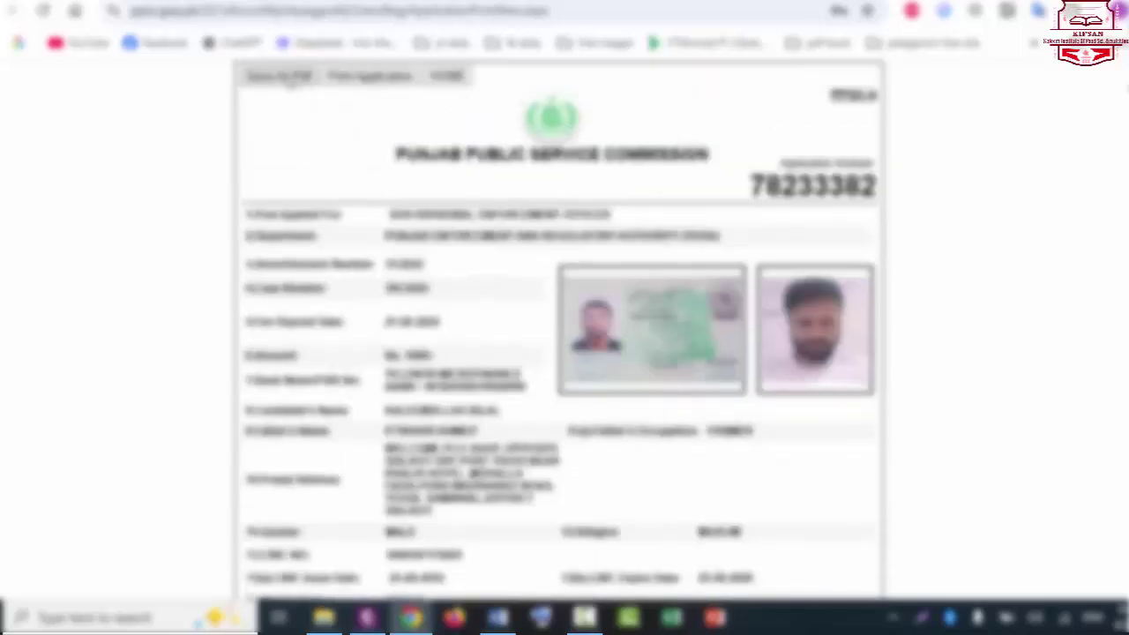
left_click(291, 80)
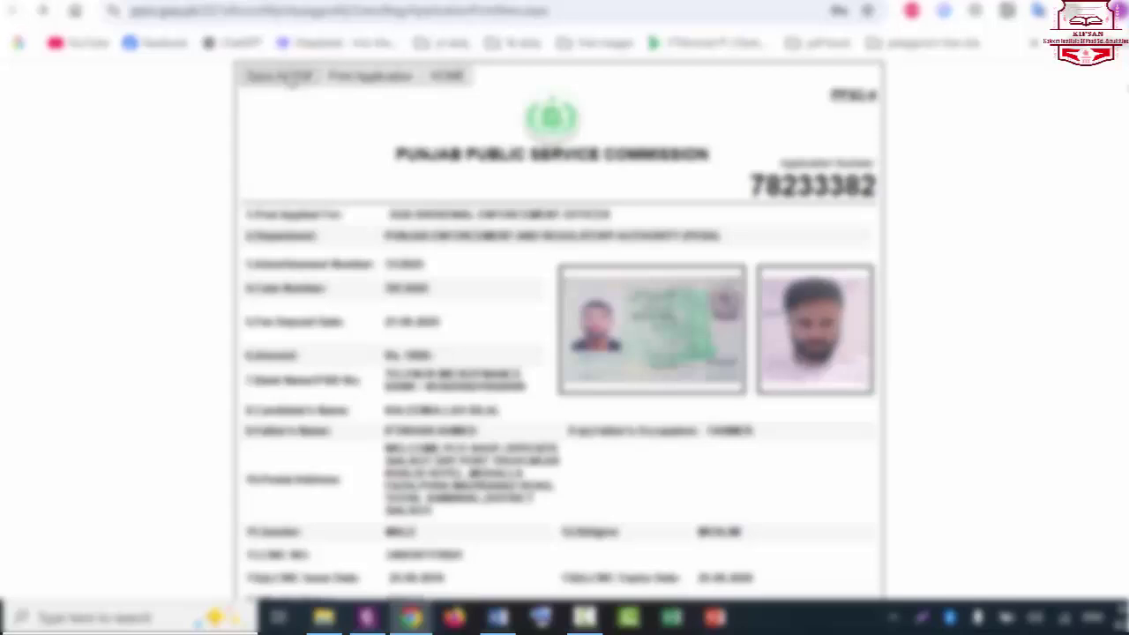